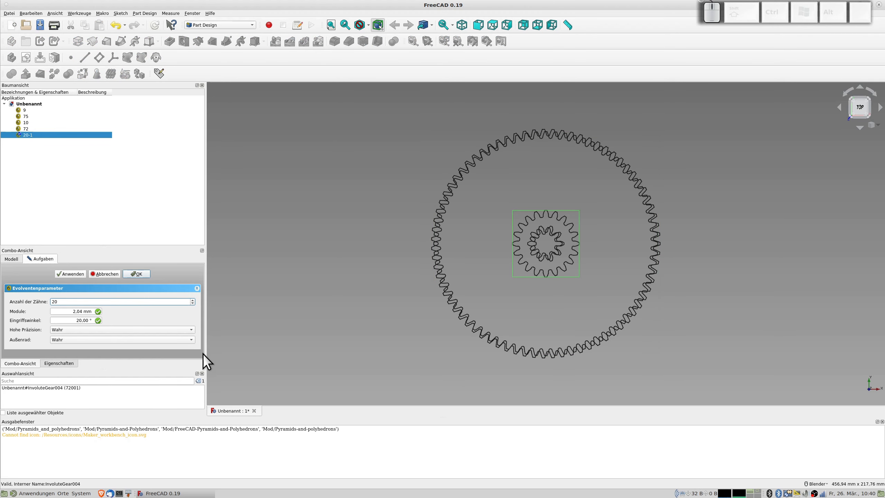
- In the calculator, add 60+20, then work out the gear module as 84/80 multiplied by 2
key(ctrl+alt+c)
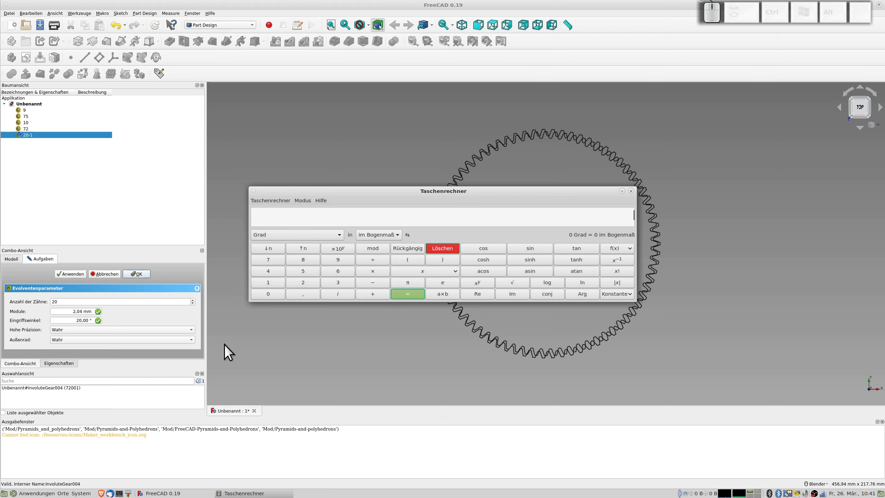
text(60)
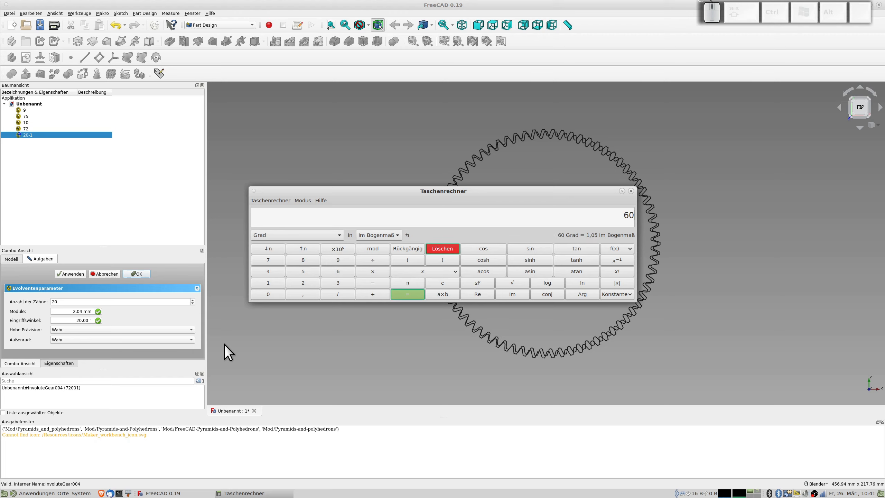
text(+20)
key(Return)
text(84/80)
key(Return)
text(*)
text(2)
key(Return)
- Set the module of involute gear 20-1 to 2.1 mm in FreeCAD
click(91, 312)
text(2,1)
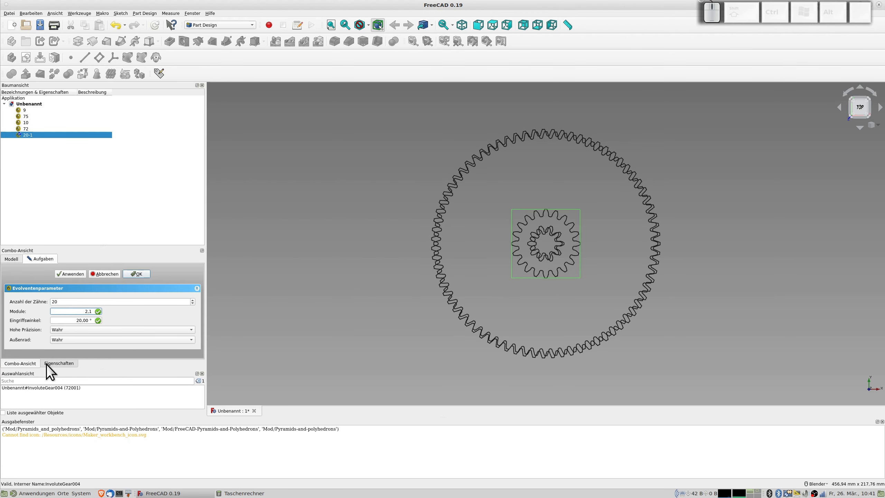
click(143, 273)
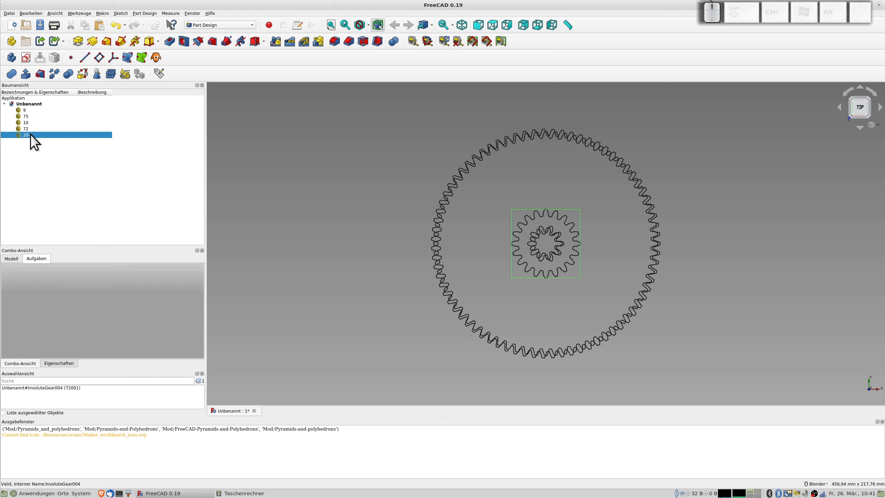
- Duplicate gear 20-1 and rename the copy 60
key(ctrl+c)
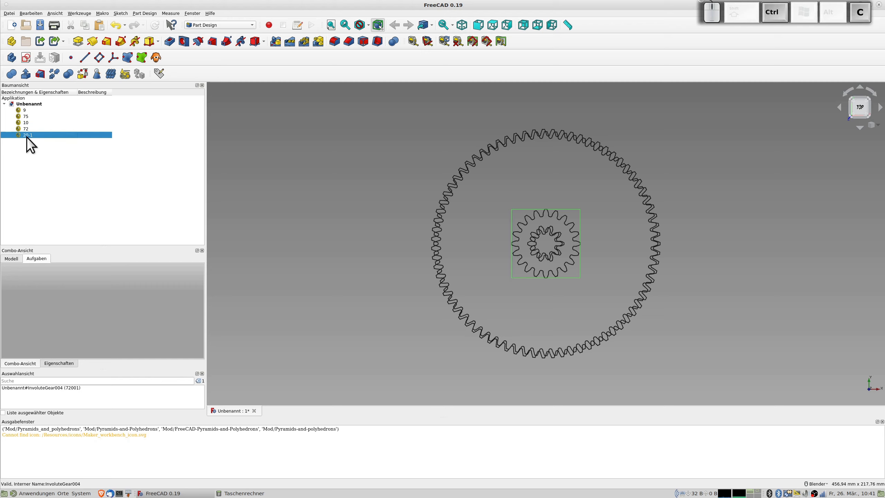
key(ctrl+v)
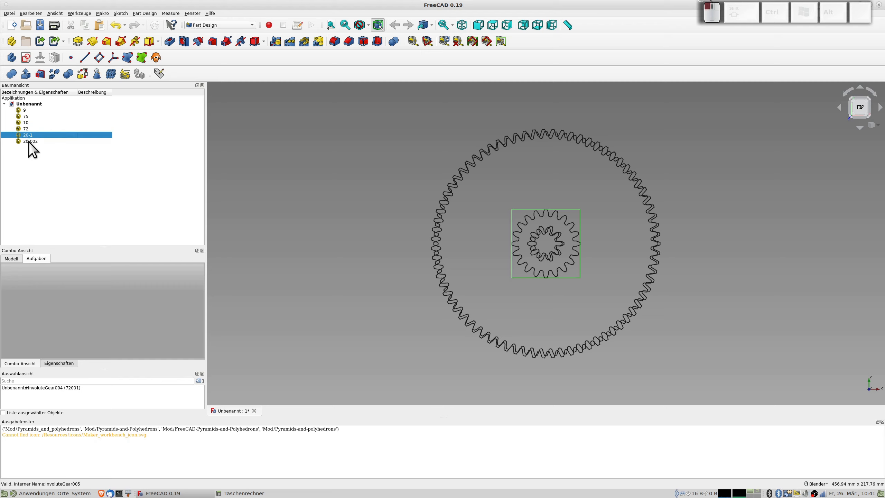
click(29, 142)
key(F2)
text(6)
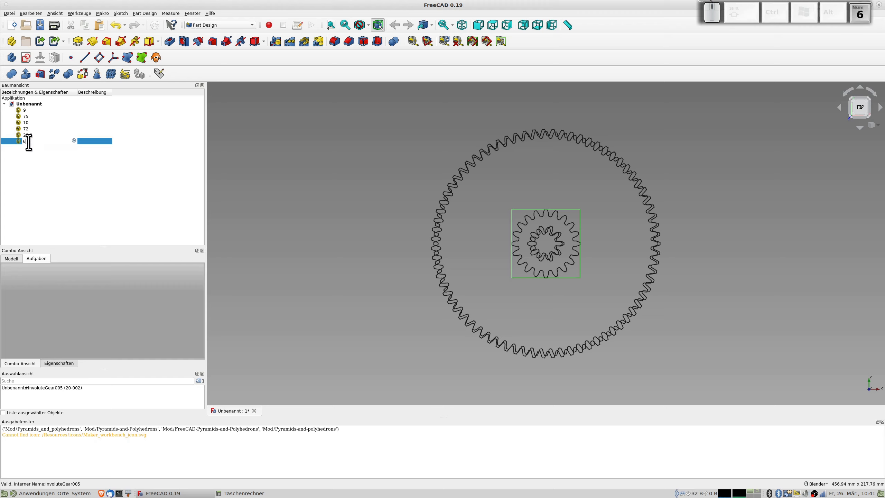
text(0)
key(Return)
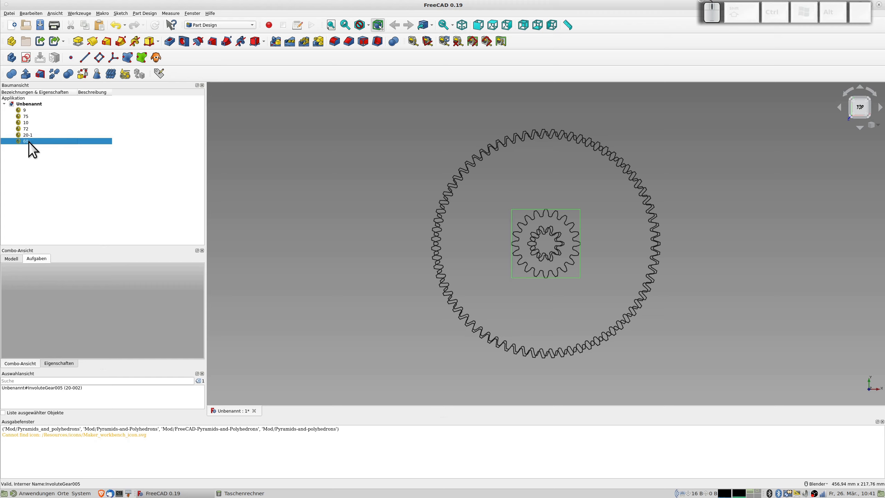
- Set the number of teeth of gear 60 to 60
click(29, 141)
double_click(29, 142)
drag(52, 303, 20, 303)
key(Delete)
key(Delete)
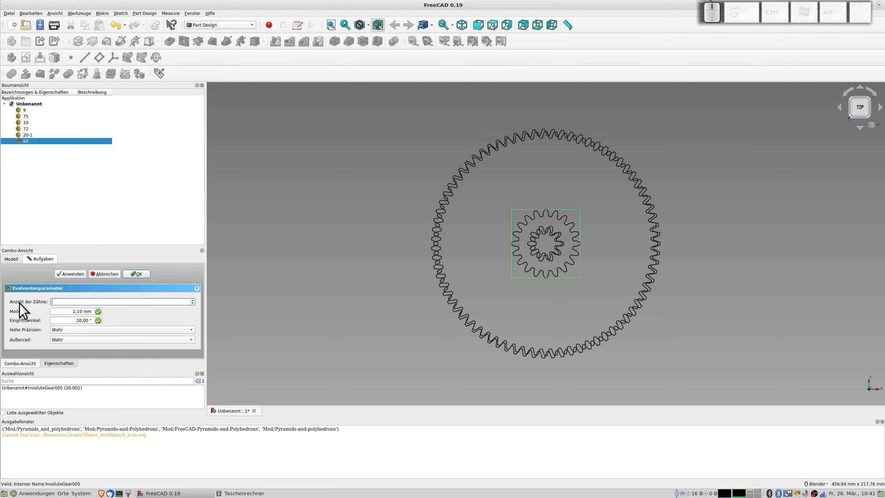
text(60)
key(Return)
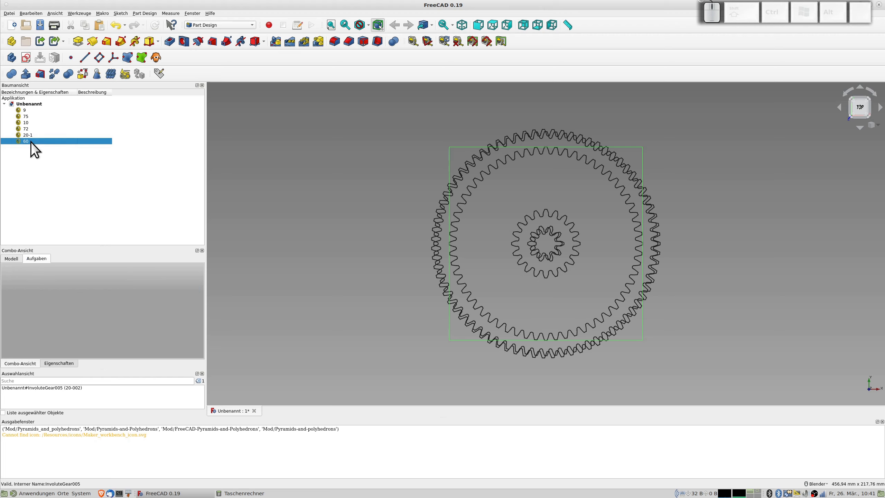
- Duplicate gear 60 and rename the copy 20-2
key(ctrl+c)
key(ctrl+v)
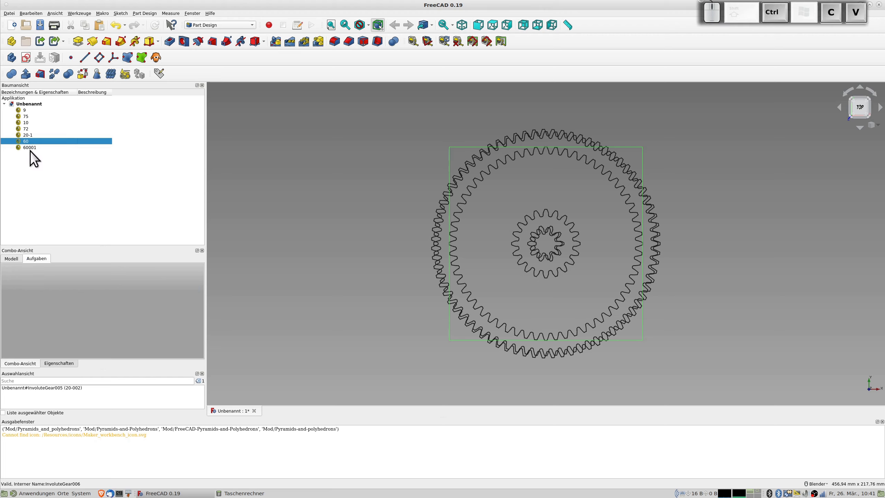
click(30, 149)
key(F2)
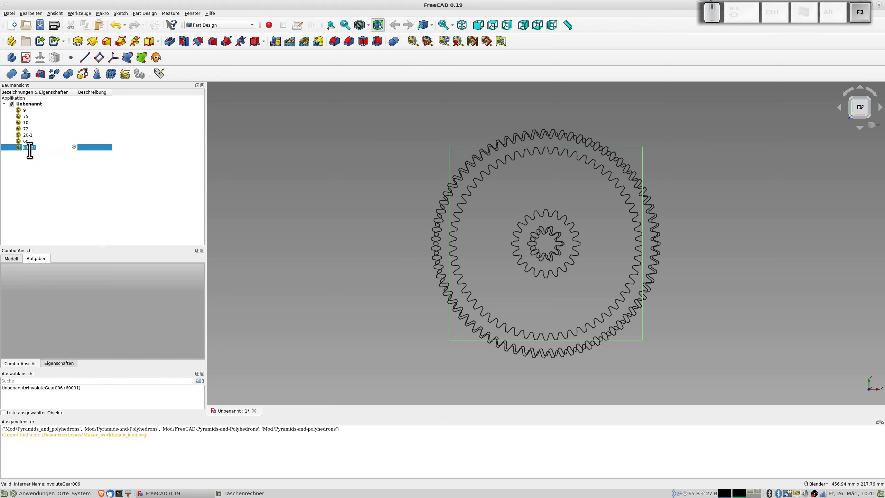
text(20-2)
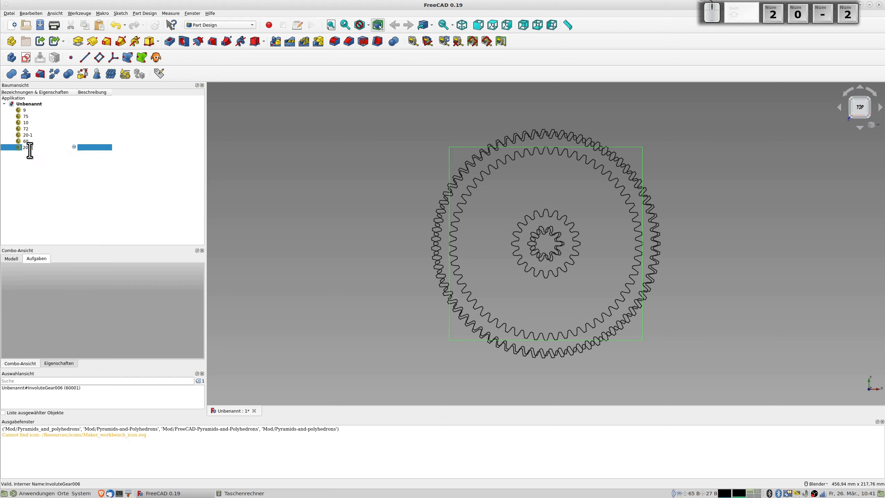
key(KP_Enter)
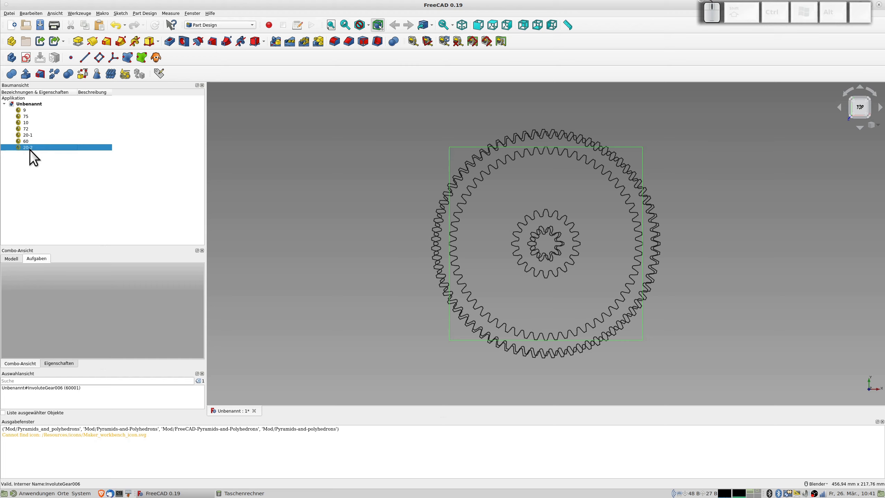
- In the calculator, work out the next gear module as 84/100 multiplied by 2
key(ctrl+alt+c)
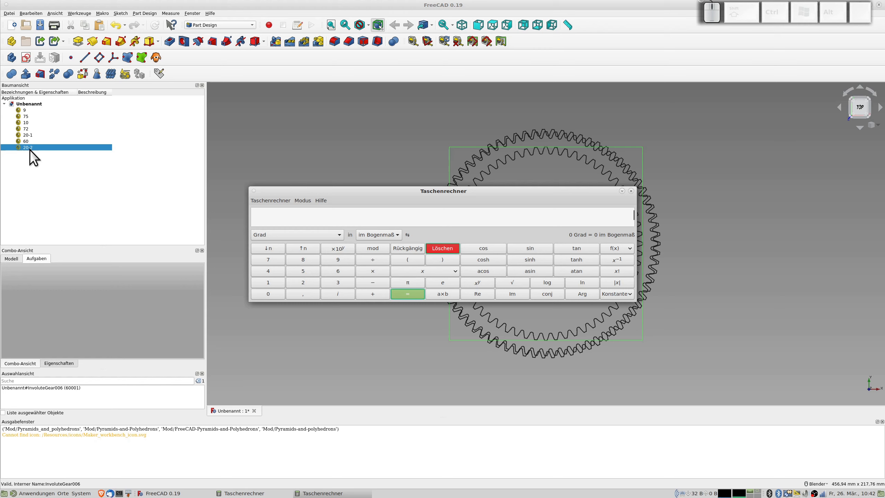
text(84)
text(/100)
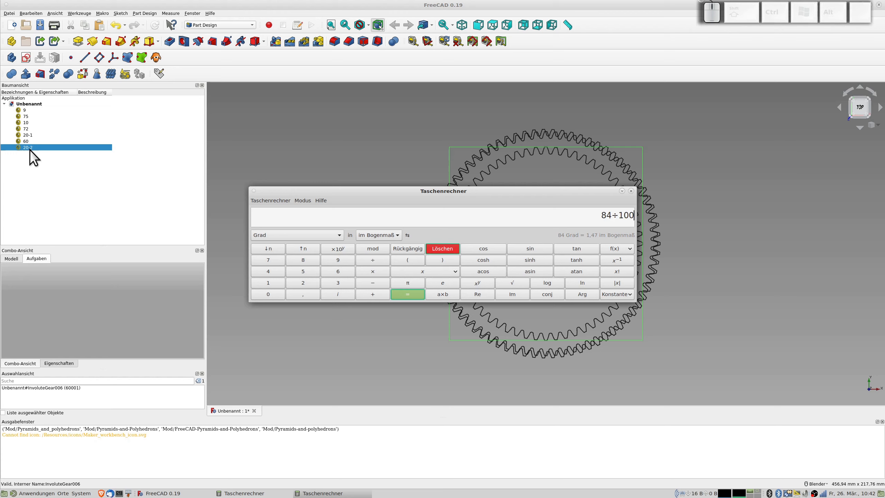
key(Return)
text(*2)
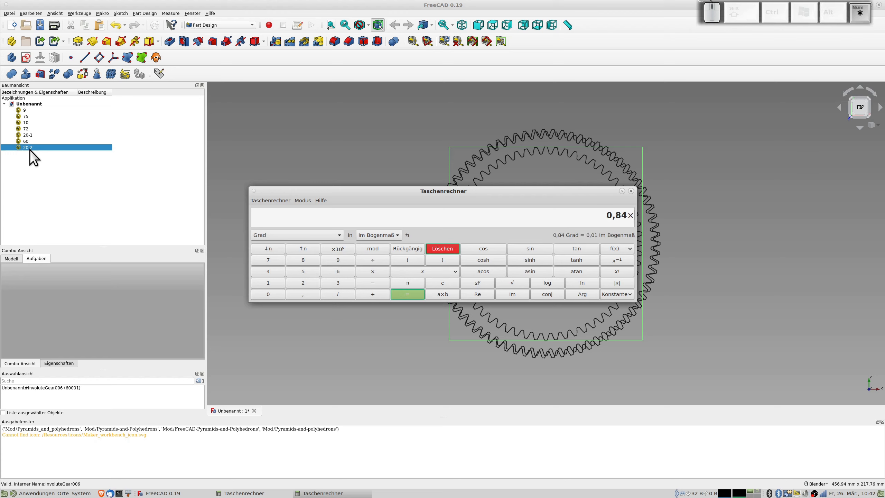
key(Return)
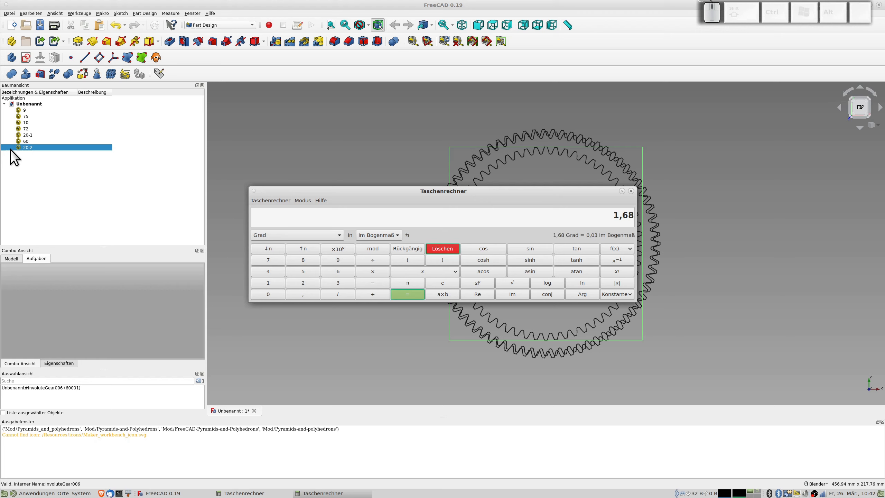
- In FreeCAD, set the module of gear 20-2 to 1.68 mm and its number of teeth to 20
double_click(35, 148)
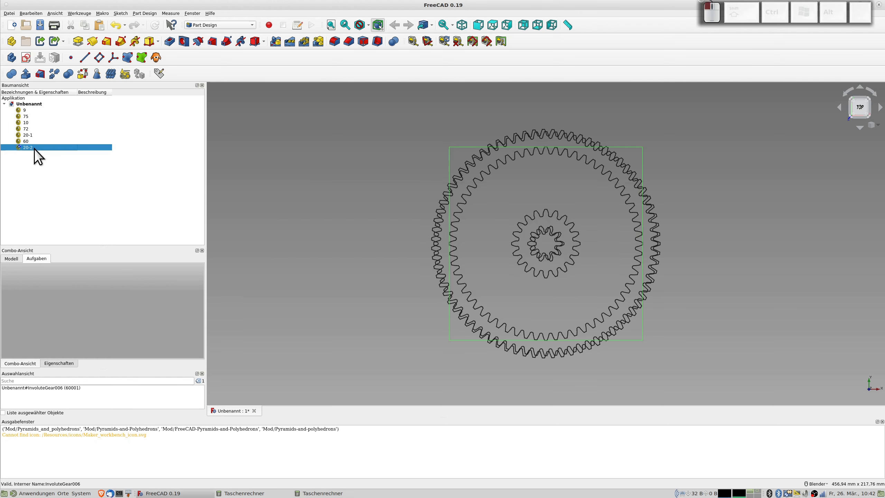
key(alt+Tab)
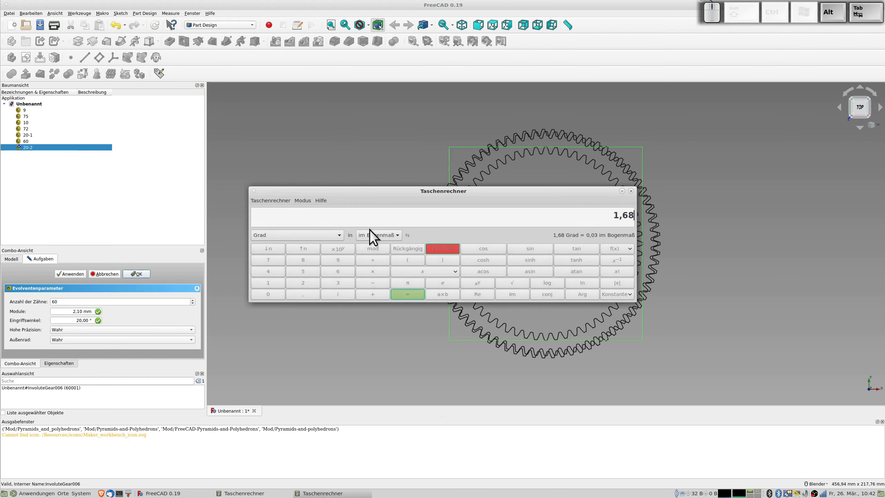
key(alt+Tab)
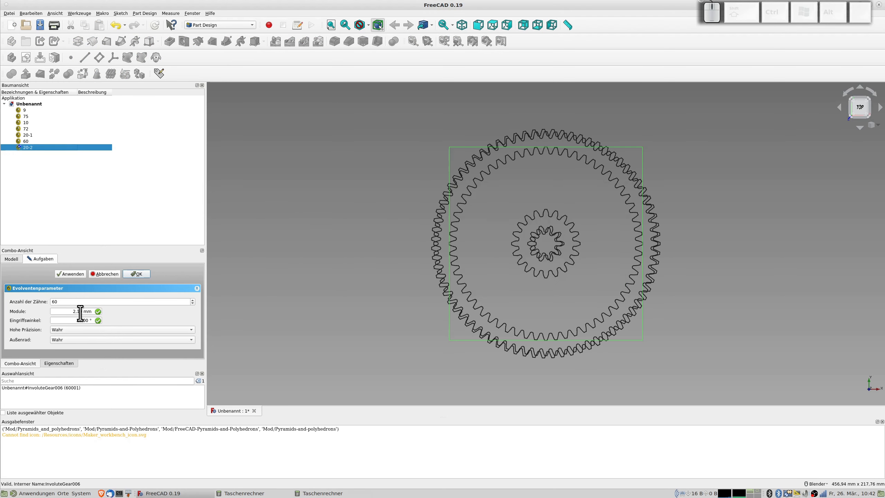
drag(74, 312, 131, 317)
key(BackSpace)
key(BackSpace)
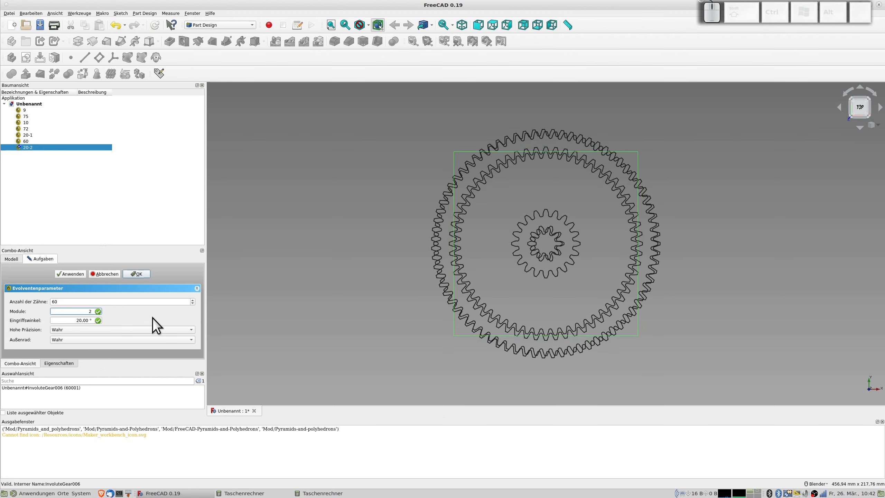
text(1,68)
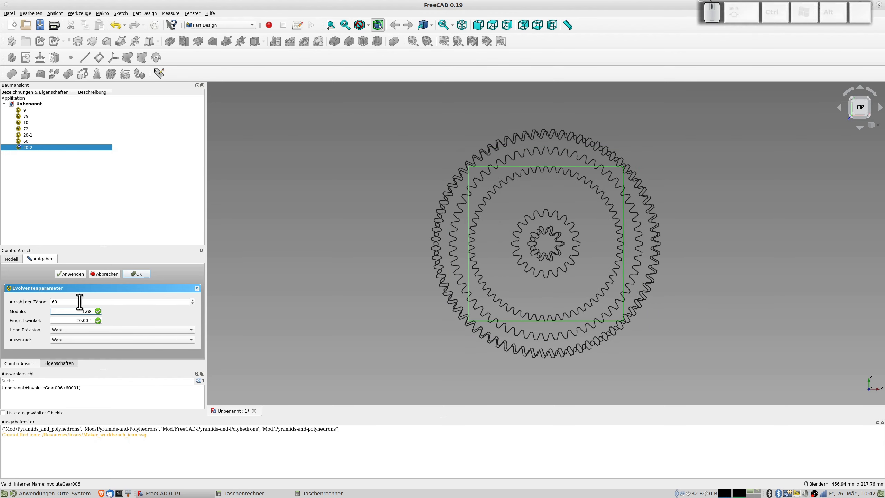
drag(62, 305, 18, 303)
text(20)
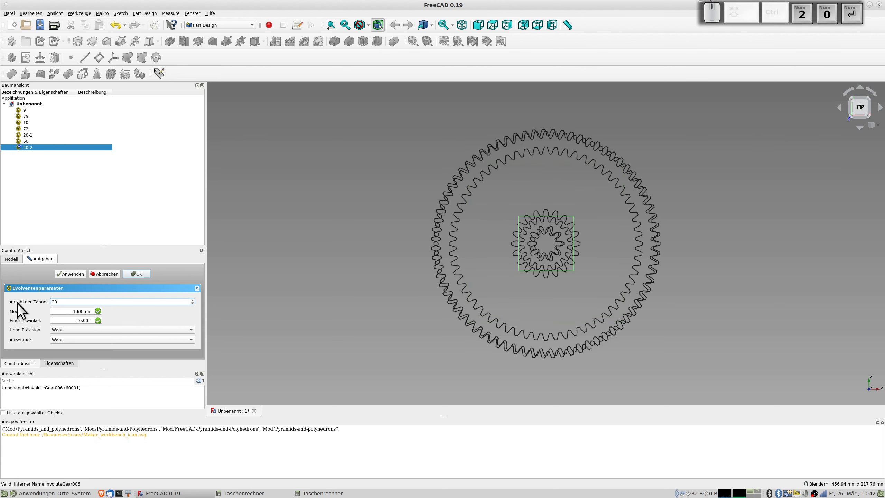
key(Return)
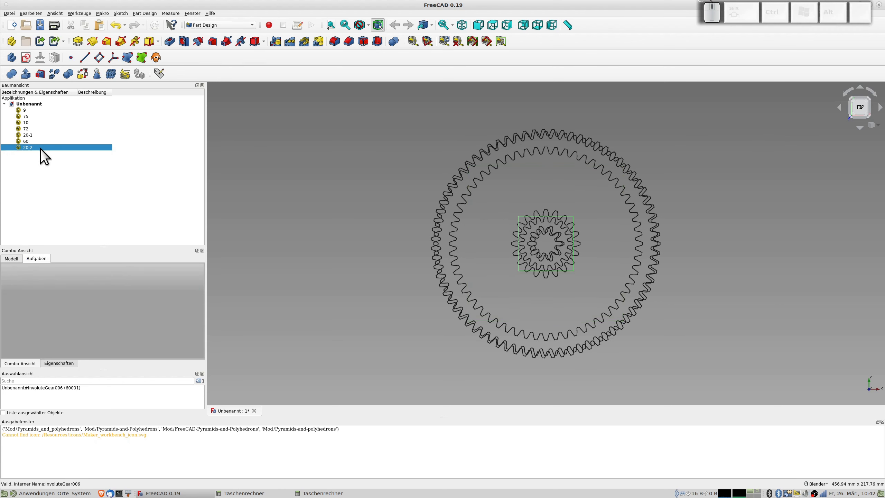
- Duplicate gear 20-2 and rename the copy 80
key(ctrl+c)
key(ctrl+v)
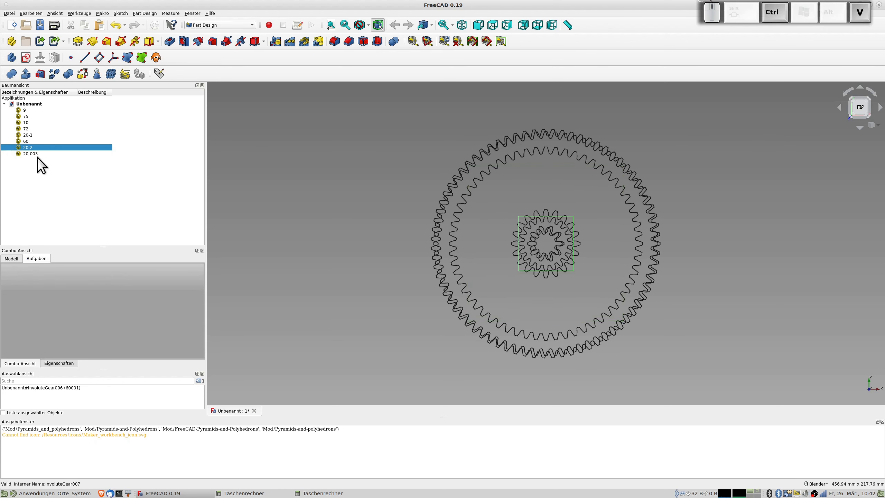
click(35, 156)
key(F2)
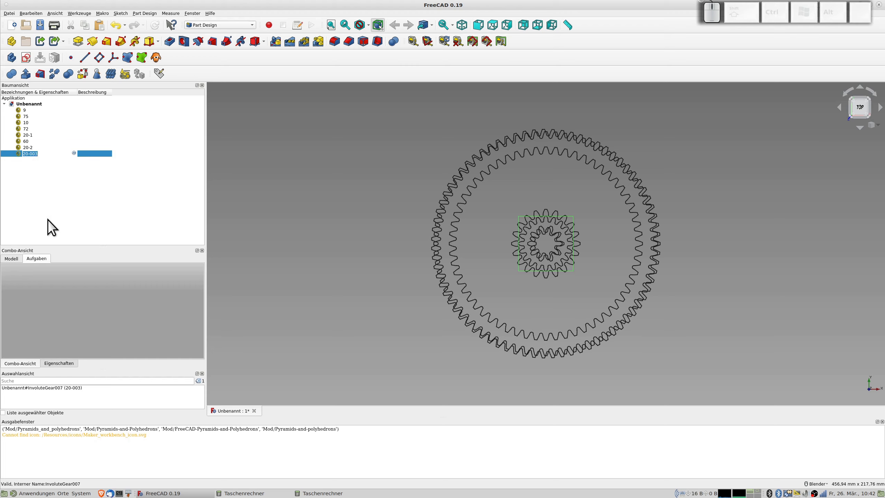
text(80)
key(Return)
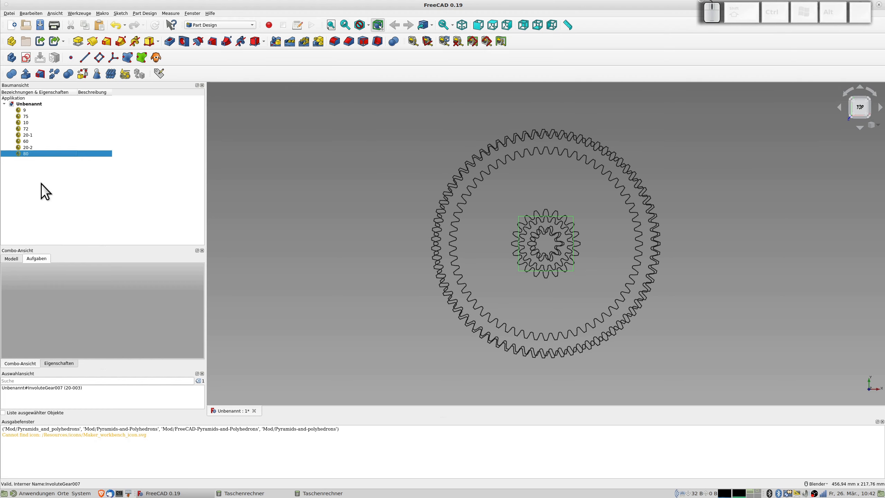
- Set the number of teeth of gear 80 to 80
double_click(42, 154)
drag(73, 302, 36, 300)
text(80)
key(Return)
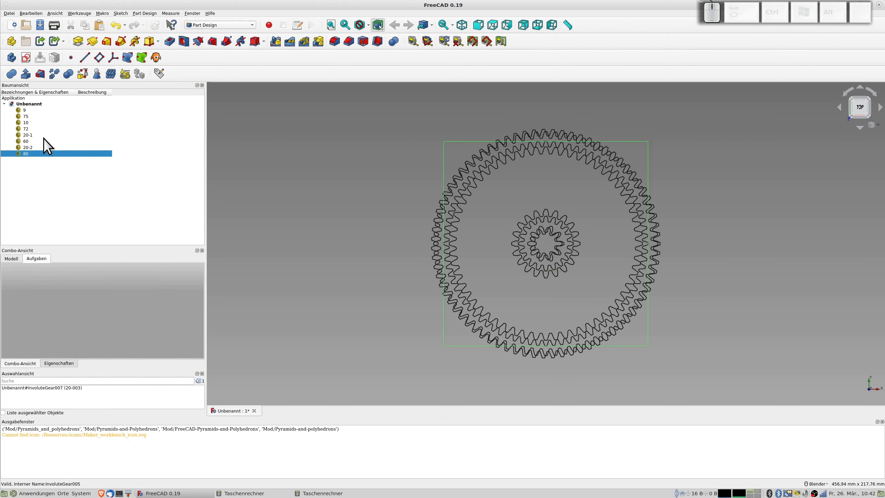
click(37, 159)
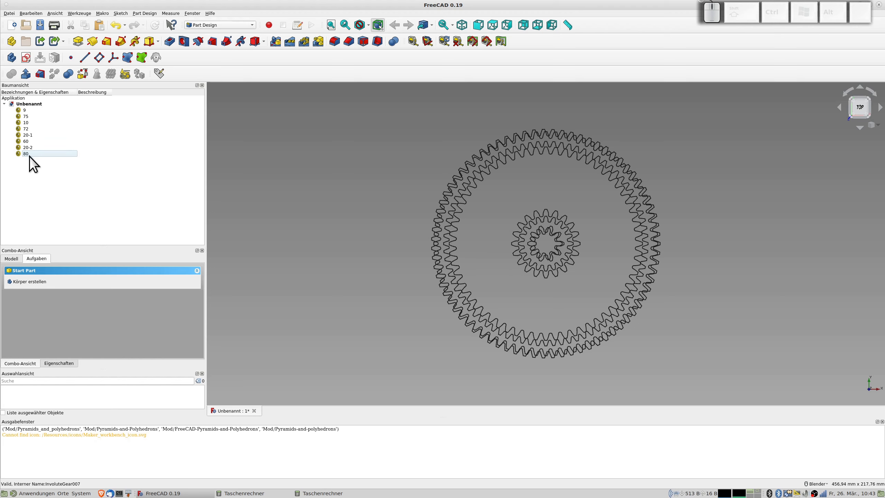
- Create a body from gear 9 and pad its base feature with a length of 10 mm
click(25, 110)
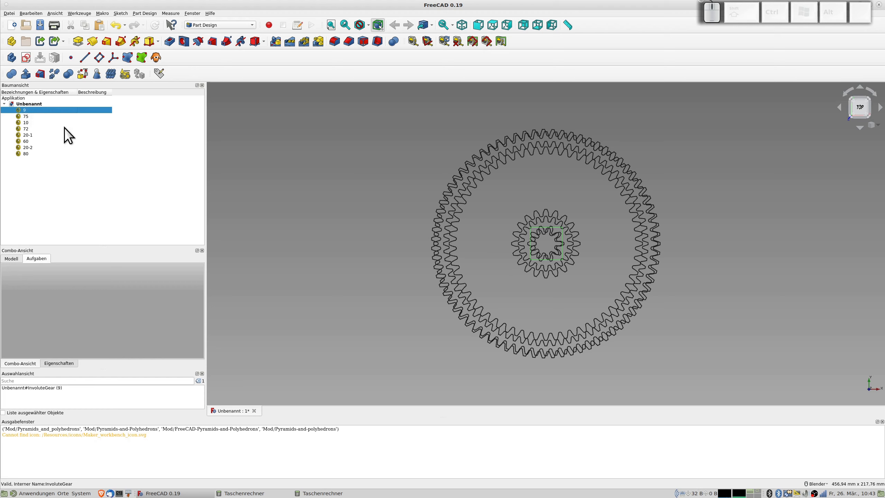
click(12, 58)
click(39, 174)
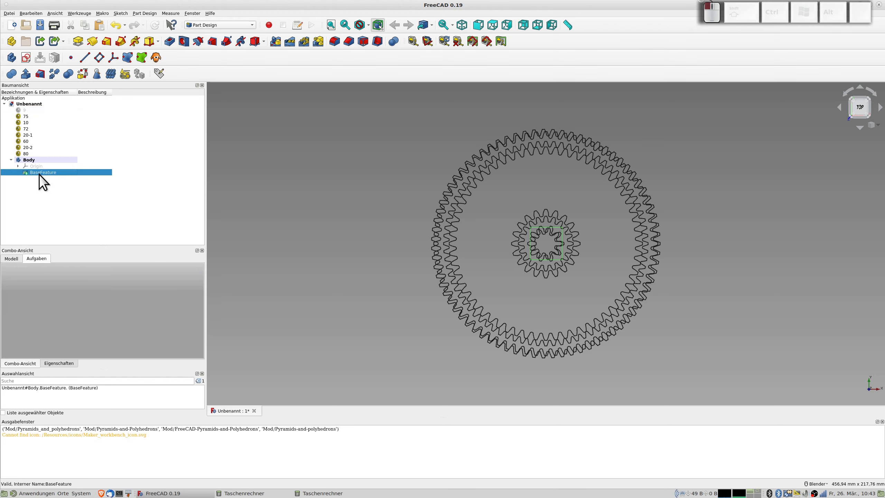
click(78, 41)
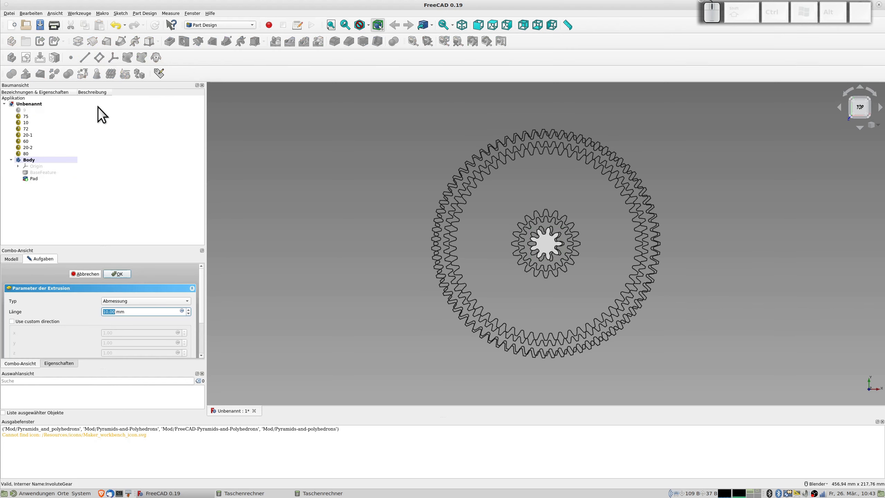
key(Return)
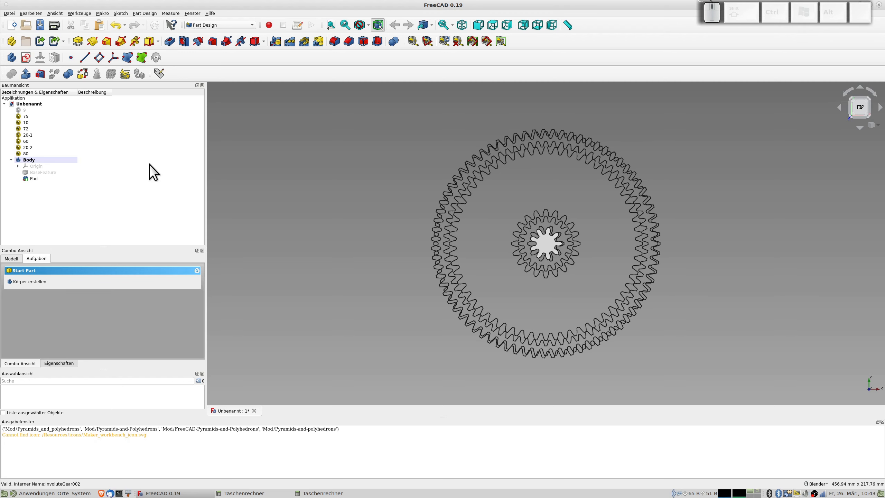
middle_drag(524, 252, 462, 292)
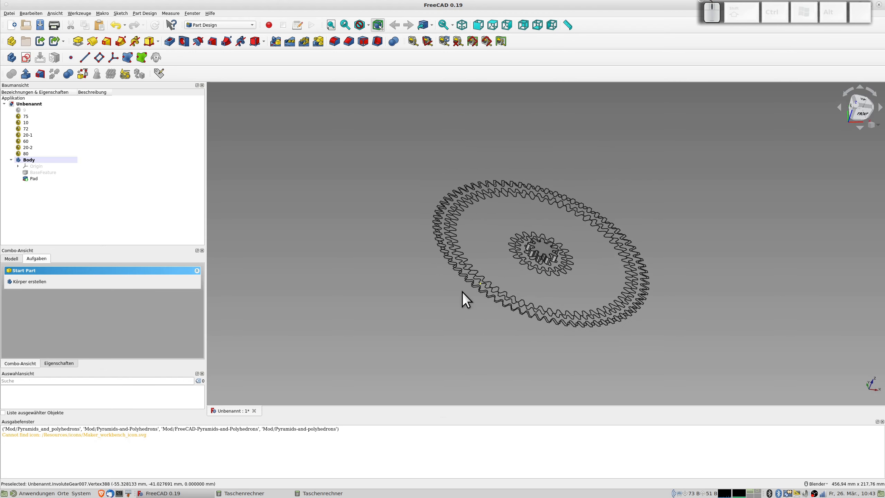
- Start a new sketch on the bottom face of the padded nine-tooth gear
scroll(517, 266, up, 2)
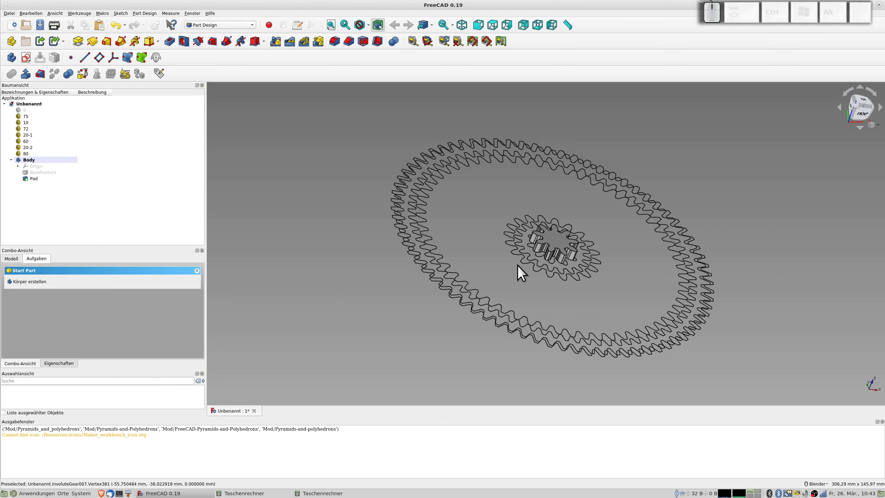
middle_drag(521, 268, 628, 176)
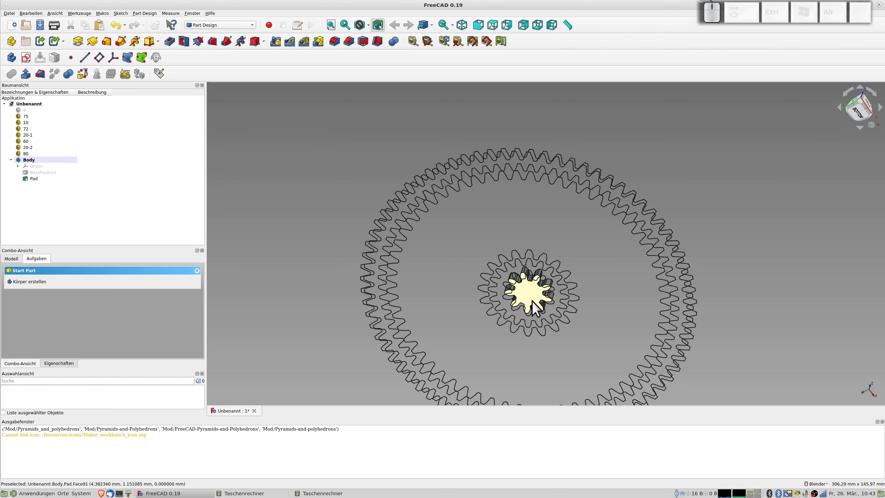
scroll(538, 302, up, 3)
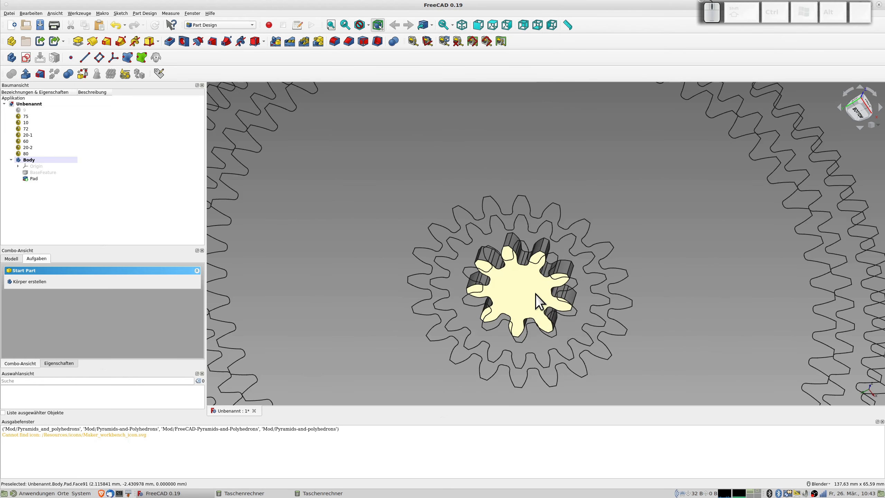
click(516, 288)
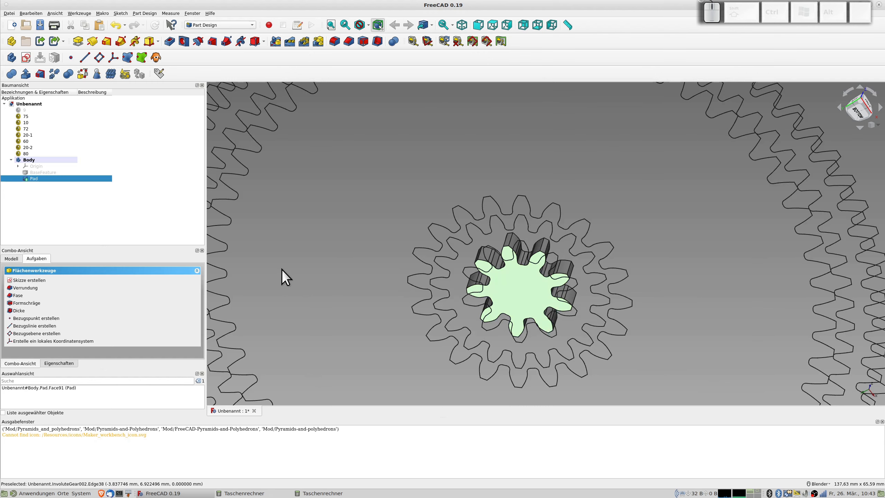
click(26, 57)
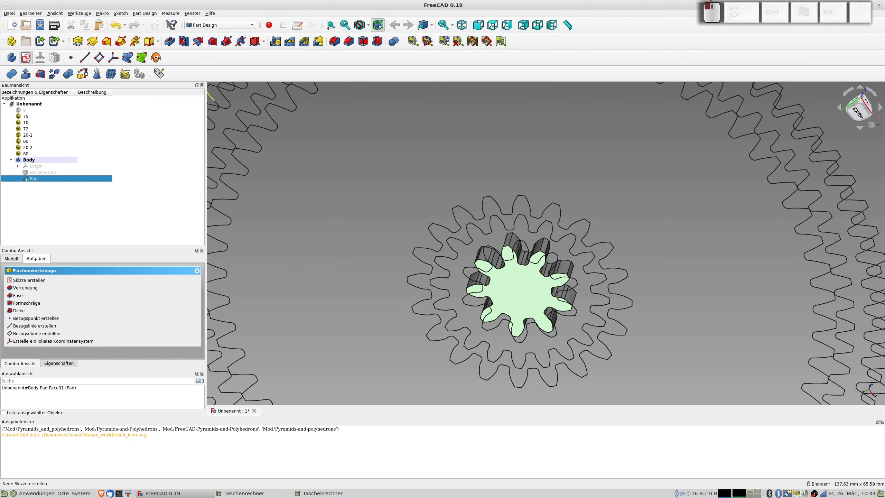
scroll(617, 307, up, 3)
scroll(617, 307, down, 2)
- Hide the other gear profiles, from gear 75 through gear 80, leaving only the padded gear shown
click(28, 100)
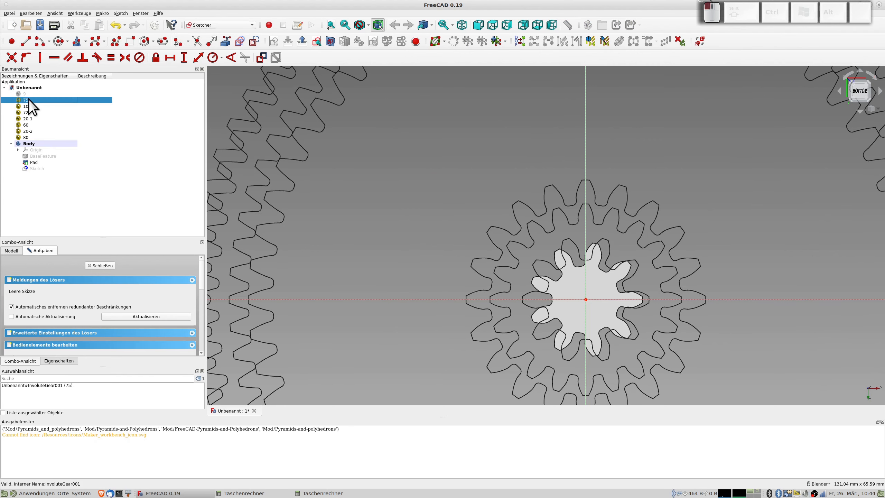
shift+click(28, 136)
key(space)
shift+middle_drag(628, 329, 525, 239)
scroll(484, 209, up, 3)
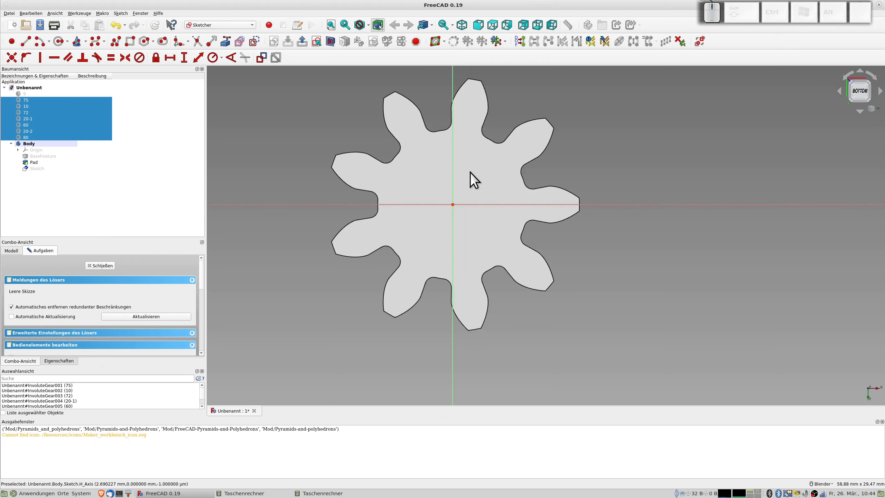
- Sketch a circle centred on the origin, well inside the roots of the gear's teeth
click(71, 42)
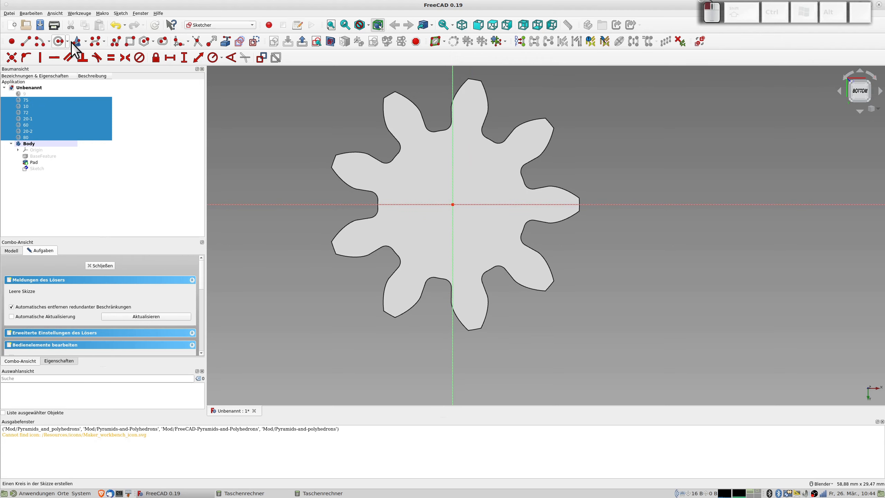
click(453, 204)
click(475, 235)
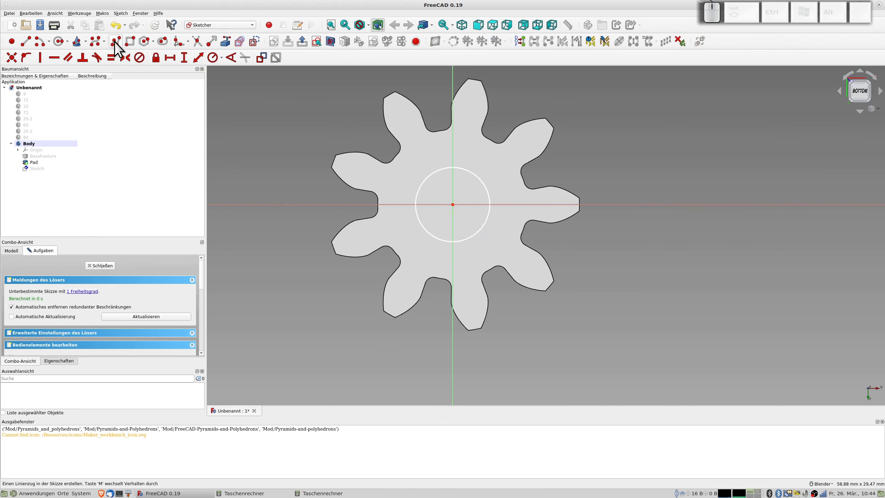
- Draw two rectangles of about 9 by 2 mm crossing over the circle, one horizontal and one vertical
click(130, 41)
click(401, 192)
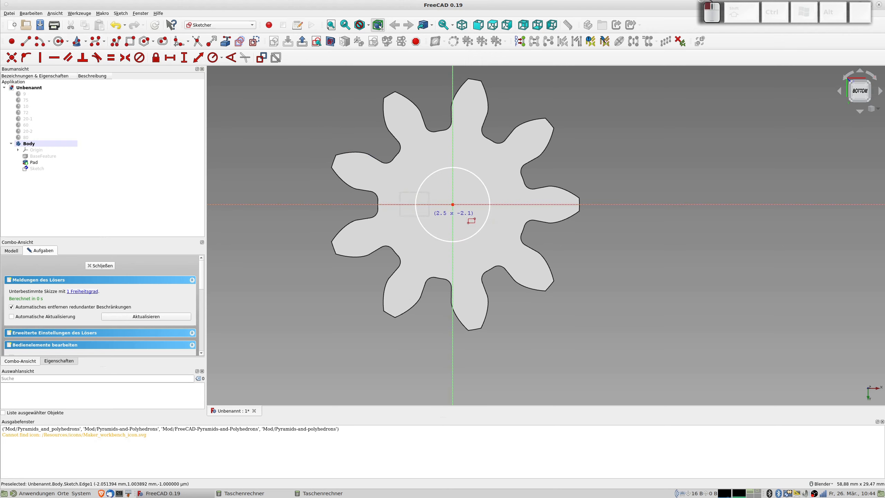
click(504, 217)
click(440, 151)
click(464, 257)
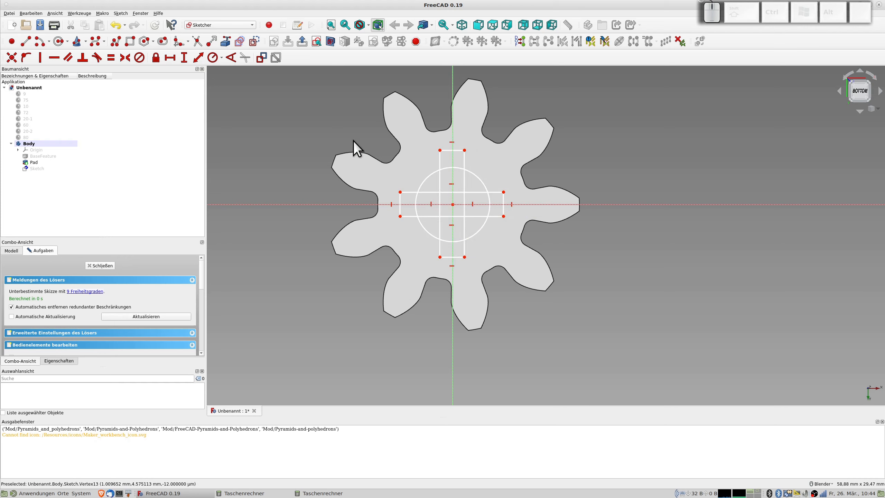
- Make the horizontal rectangle's left corners symmetric about the horizontal axis and the vertical rectangle's top corners symmetric about the vertical axis
click(400, 192)
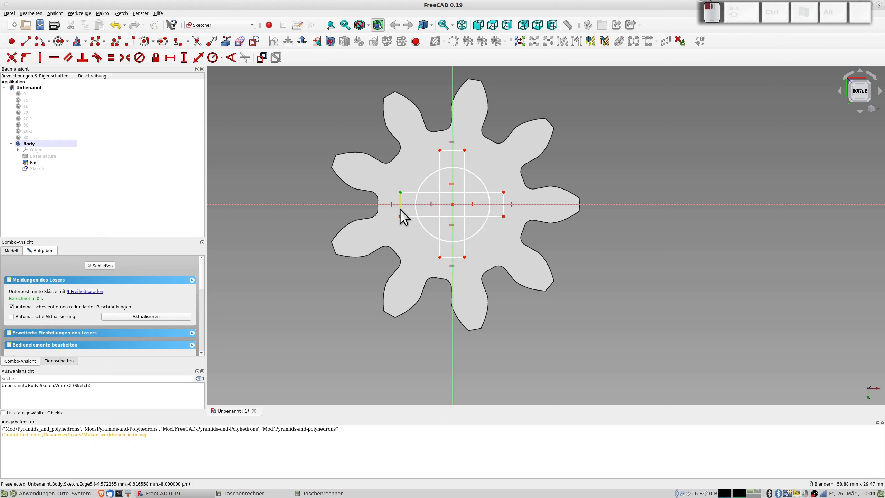
click(400, 216)
click(388, 206)
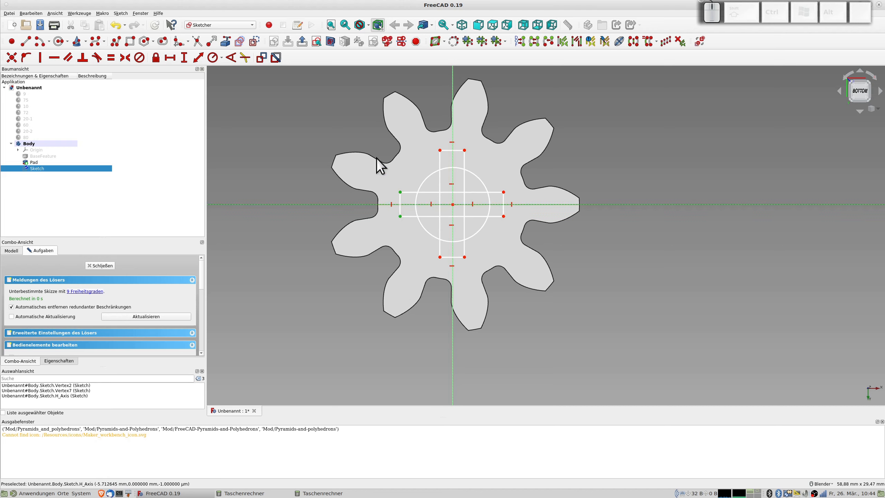
click(126, 58)
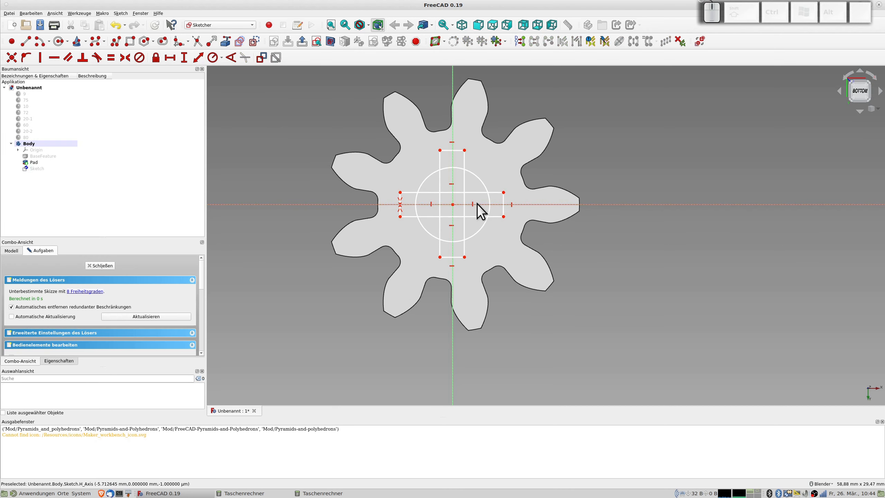
click(465, 151)
click(440, 151)
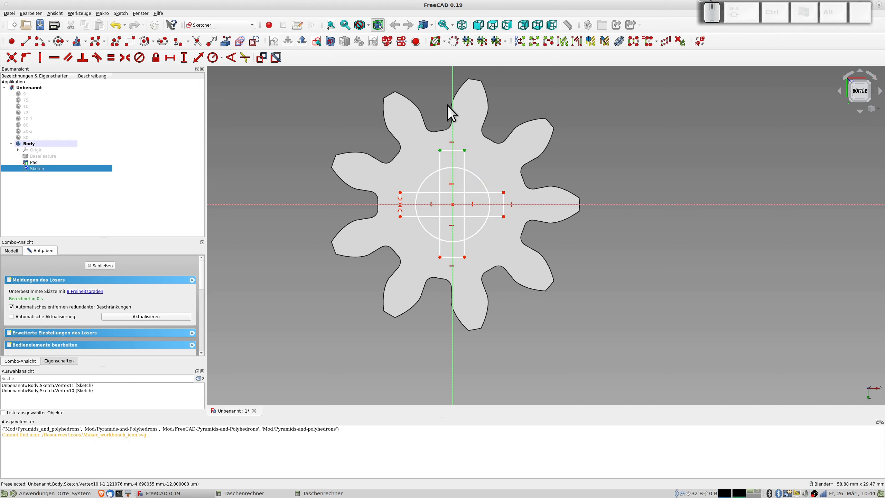
click(453, 81)
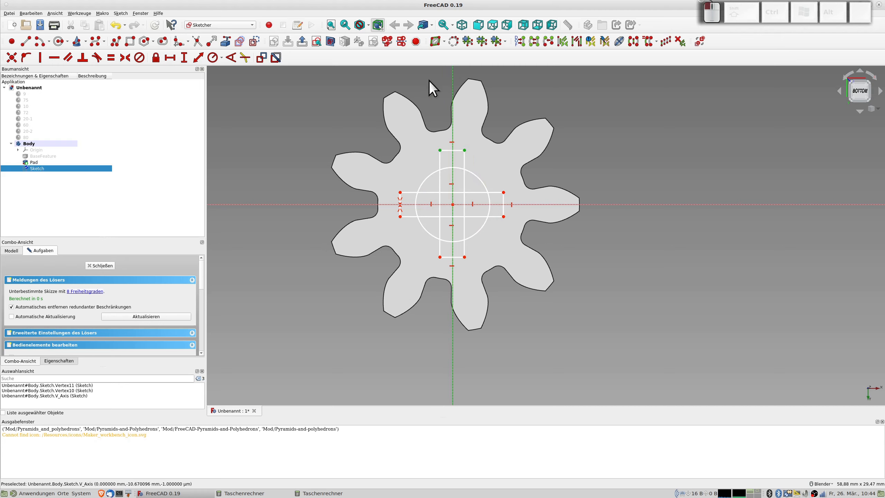
click(125, 58)
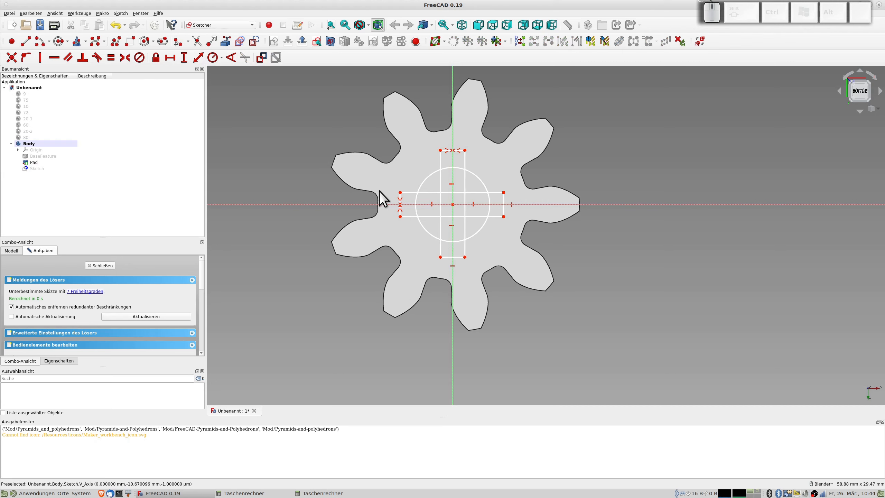
- Make the horizontal rectangle's upper corners symmetric about the vertical axis and the vertical rectangle's right corners symmetric about the horizontal axis
click(401, 192)
click(503, 192)
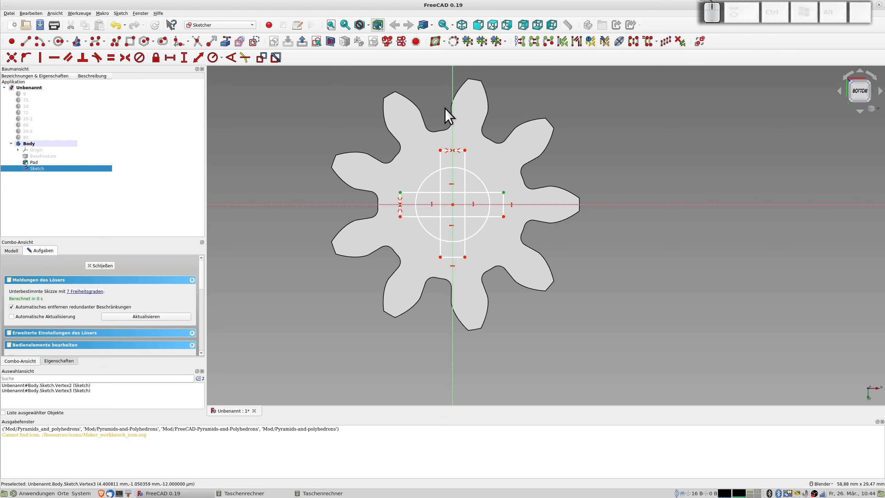
click(453, 82)
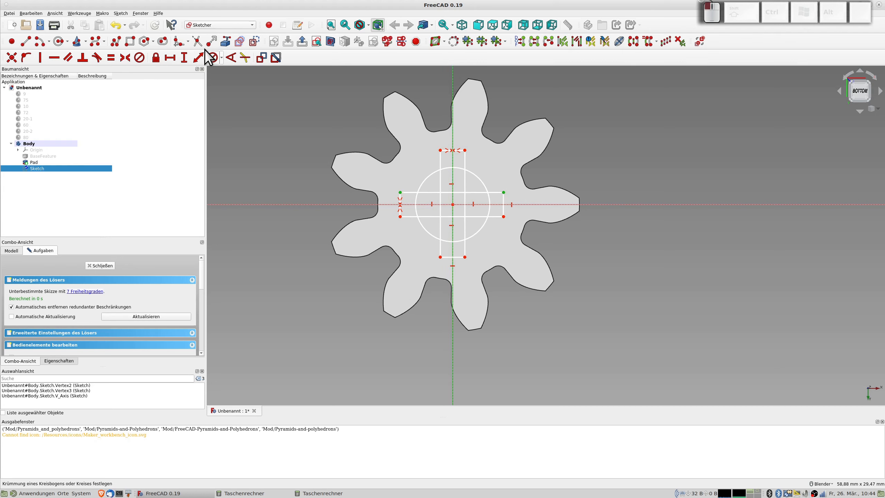
click(124, 57)
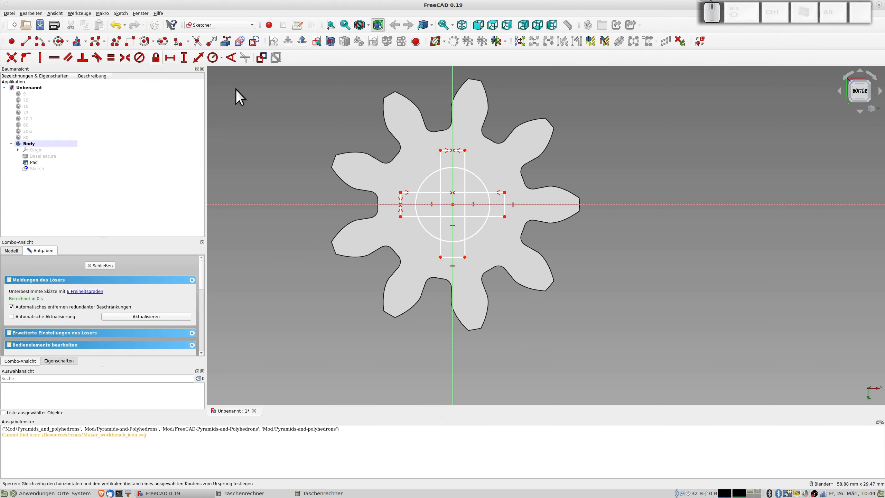
click(465, 150)
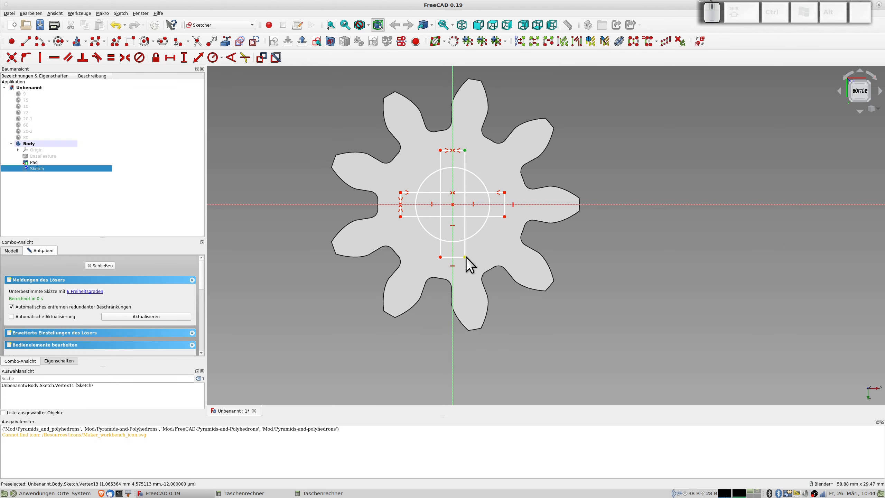
click(466, 257)
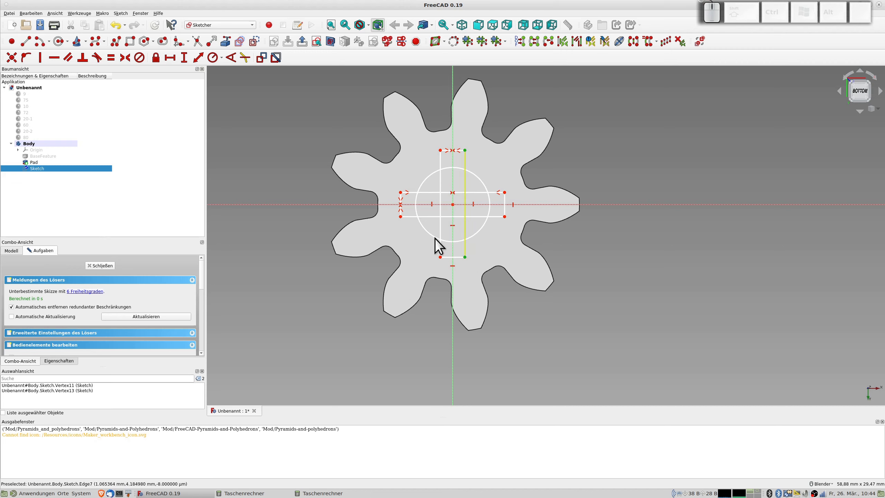
click(327, 204)
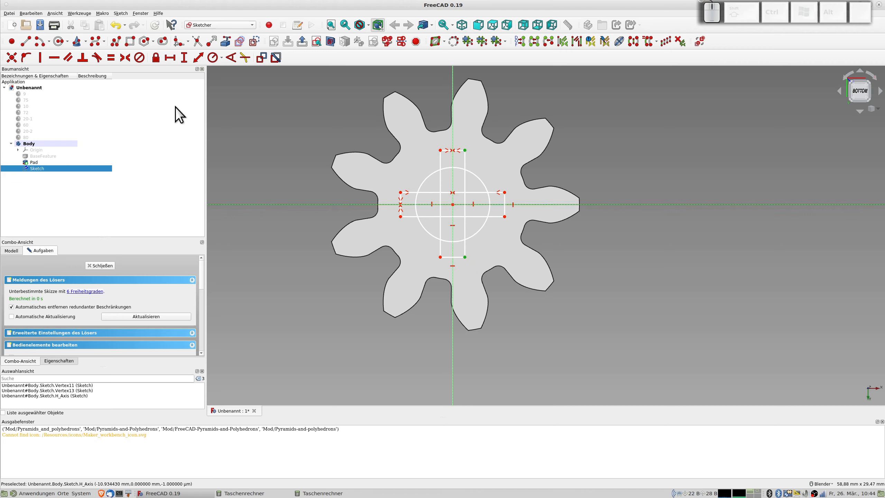
click(124, 59)
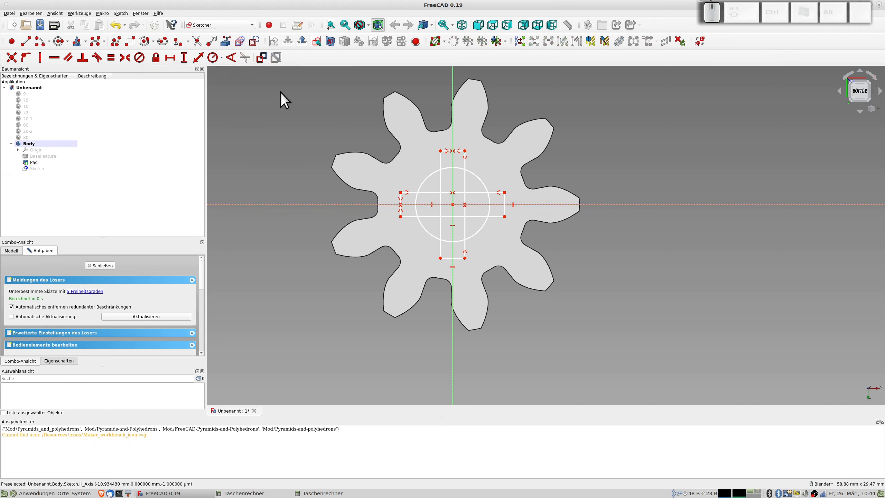
- Trim the circle's left and top arcs inside the cross arms, plus the rectangle lines between circle and centre square in the upper half
click(207, 59)
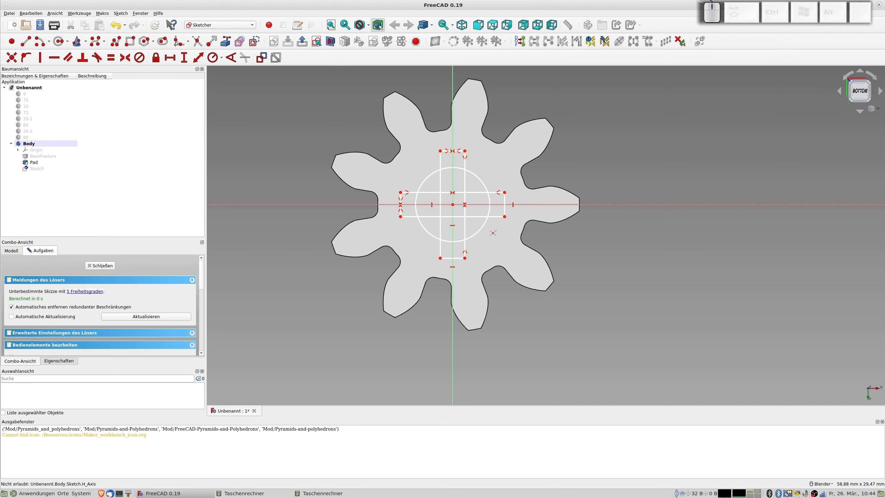
click(416, 197)
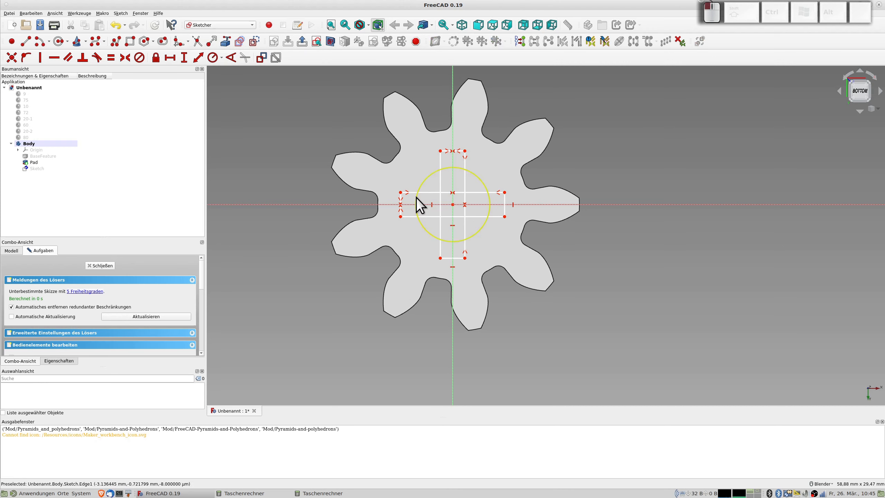
click(433, 193)
click(441, 181)
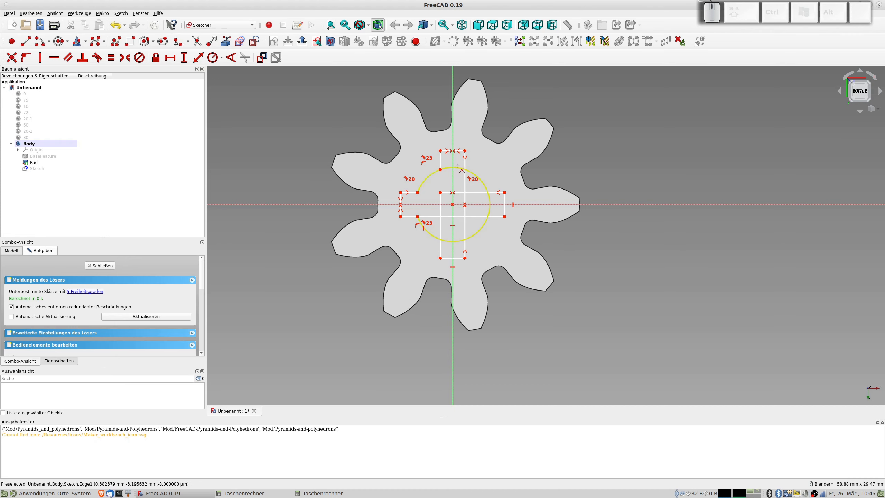
click(457, 168)
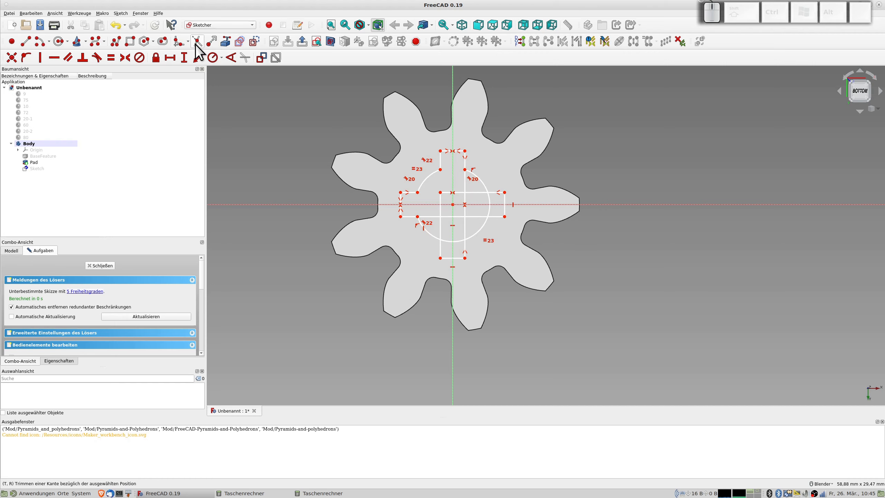
click(466, 184)
click(473, 192)
- Trim the circle's right and bottom arcs inside the cross arms, plus the rectangle lines between circle and centre square in the lower half
click(490, 204)
click(483, 218)
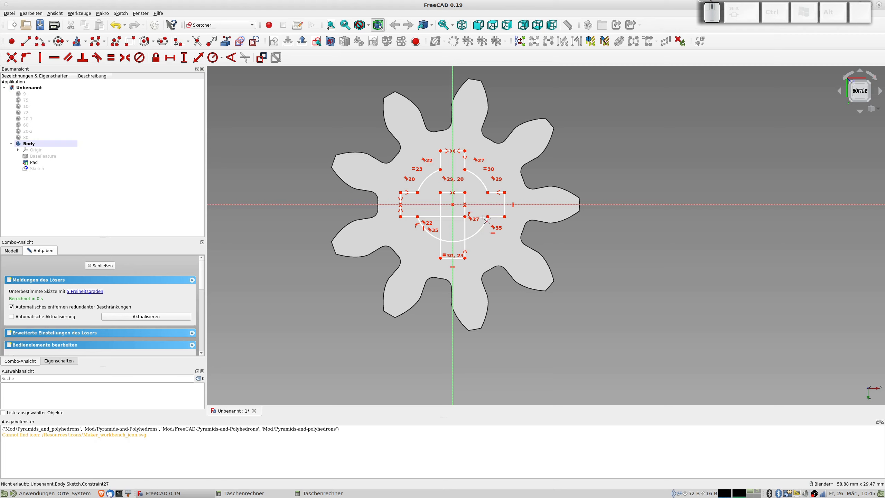
click(466, 226)
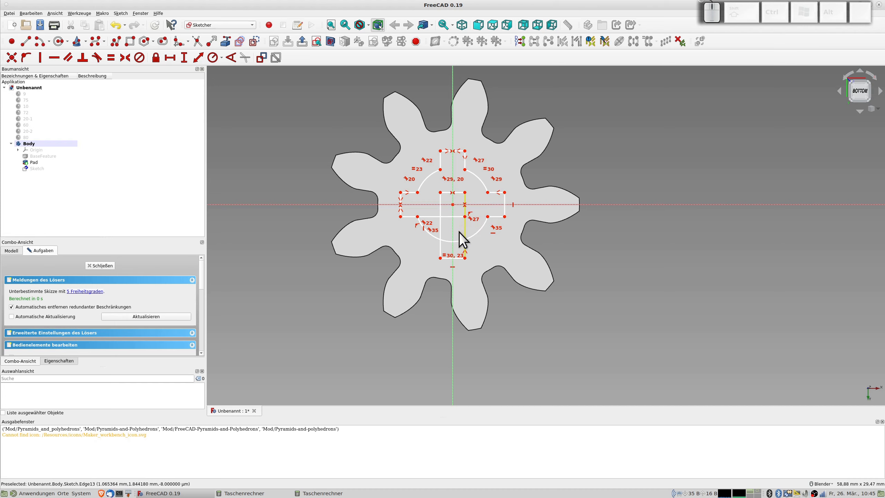
click(456, 241)
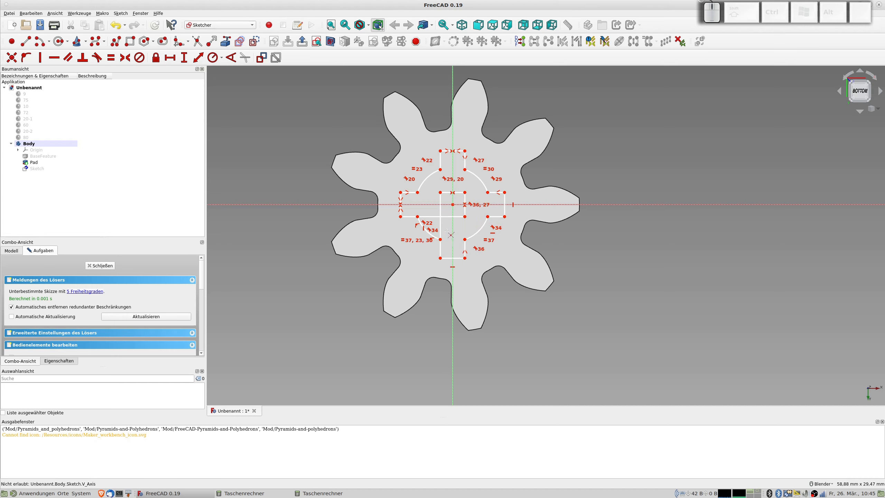
click(440, 230)
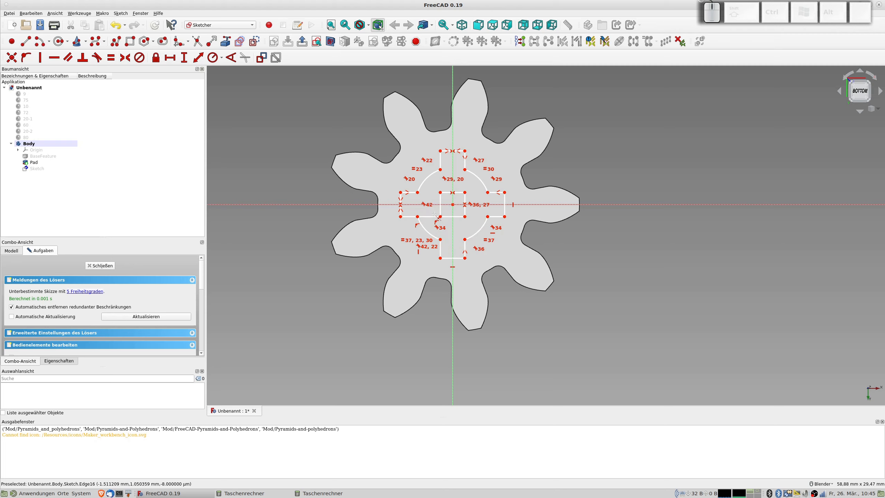
click(430, 217)
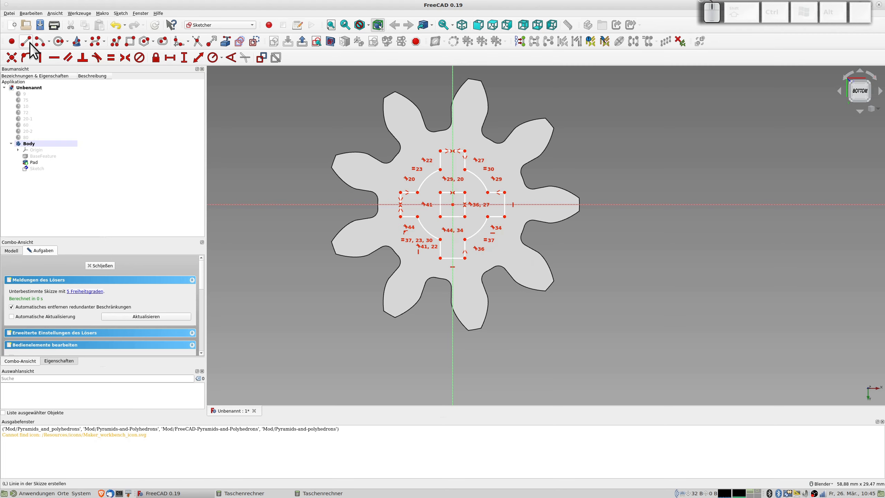
- Delete the four sides of the small square left at the centre of the cross-shaped profile
click(444, 193)
click(440, 198)
click(446, 217)
click(465, 210)
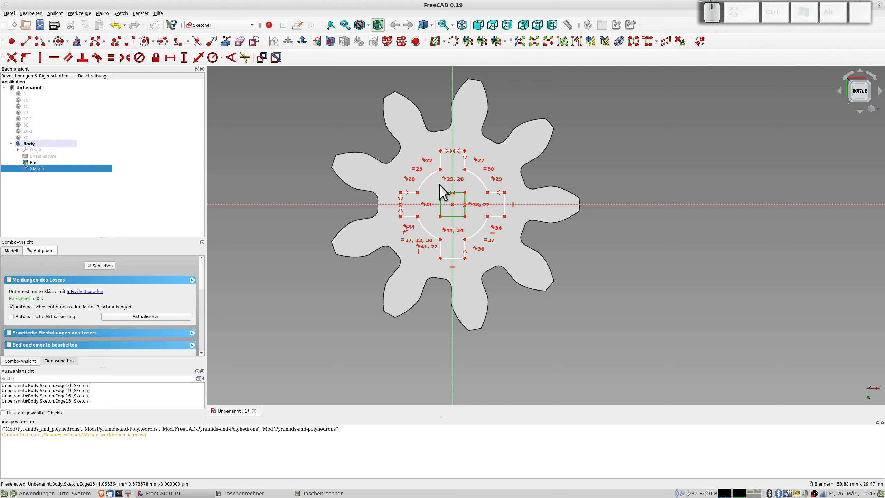
key(Delete)
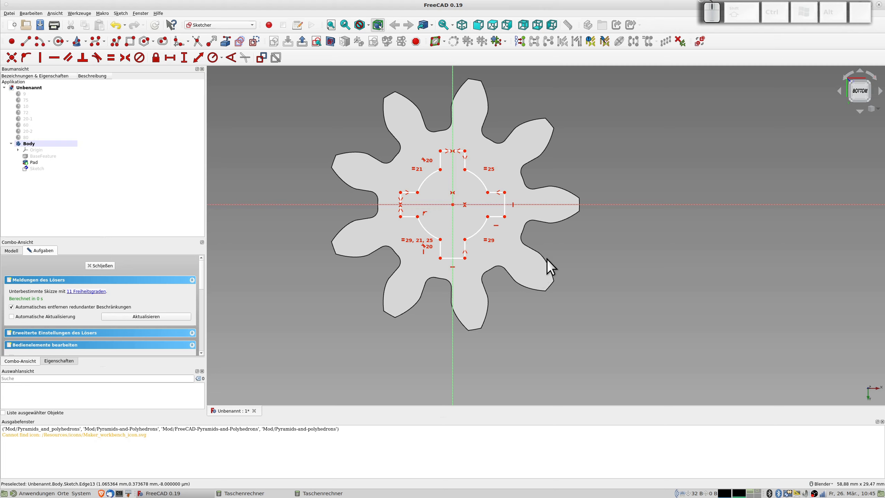
- Dimension the upper-left arc of the cross-shaped profile with a diameter of 5.7 mm
click(428, 179)
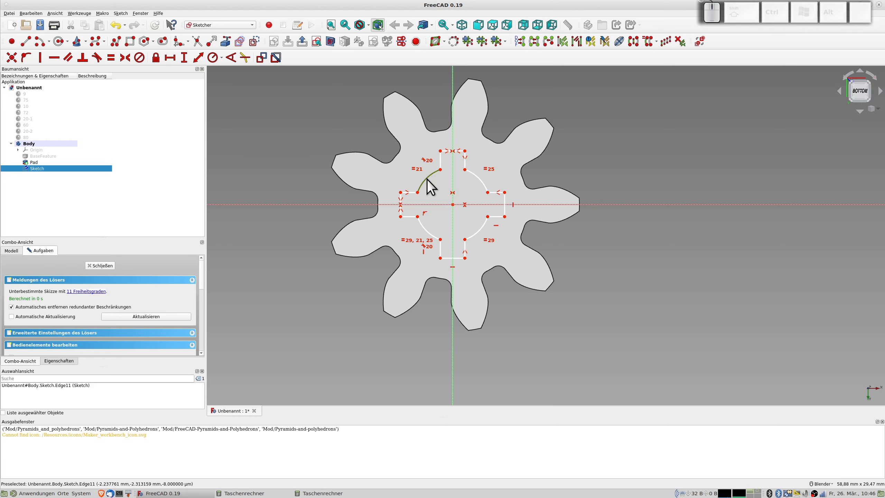
click(222, 59)
click(223, 76)
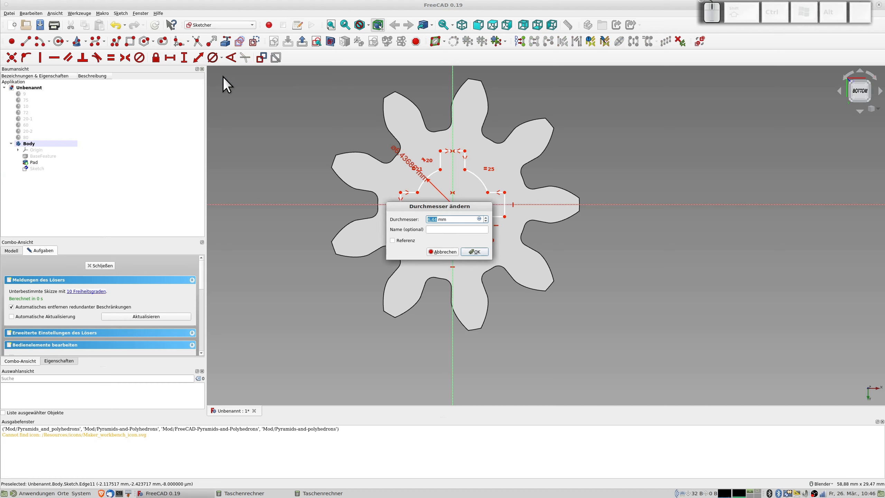
text(5.7)
key(Return)
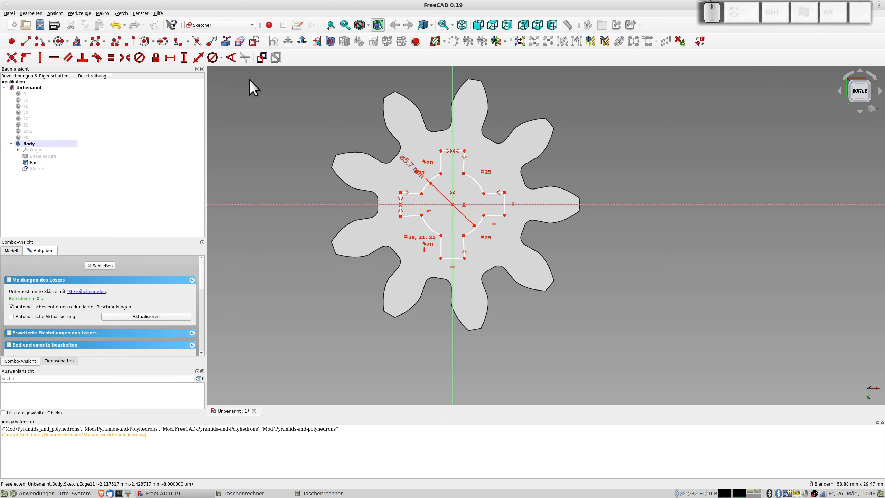
- Constrain the upper and lower edges of the cross's left arm to be horizontal
click(415, 193)
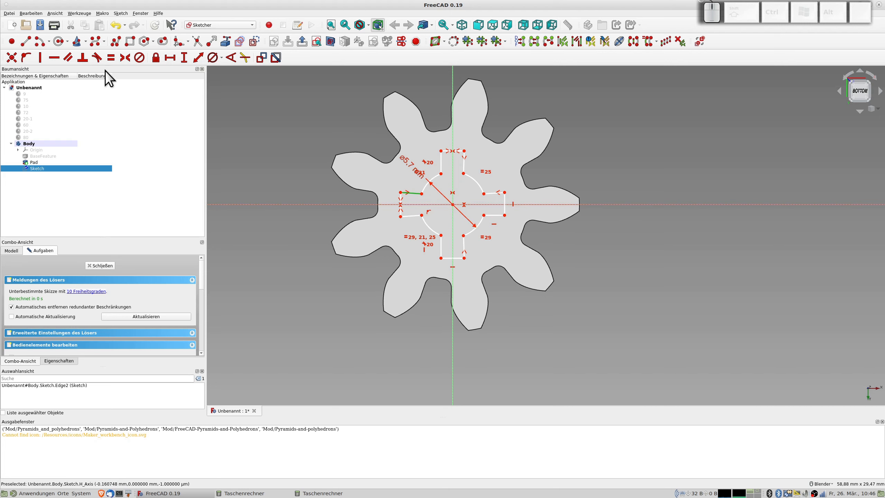
click(56, 58)
click(410, 215)
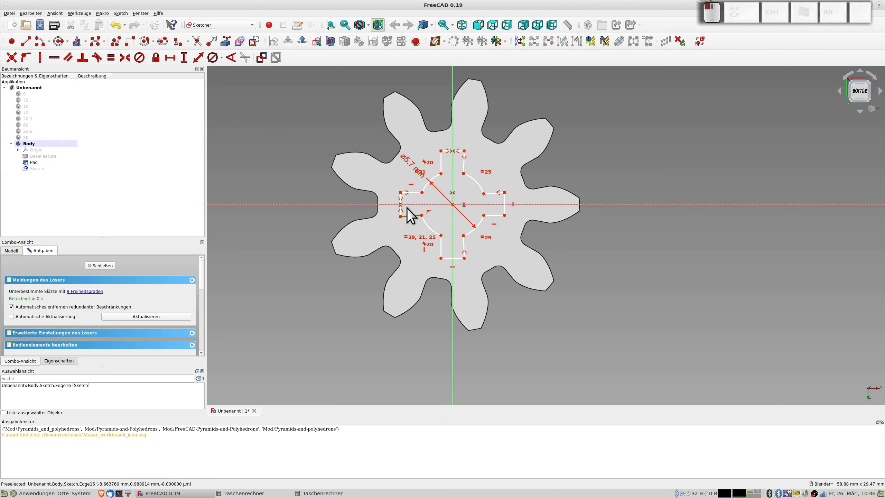
click(52, 57)
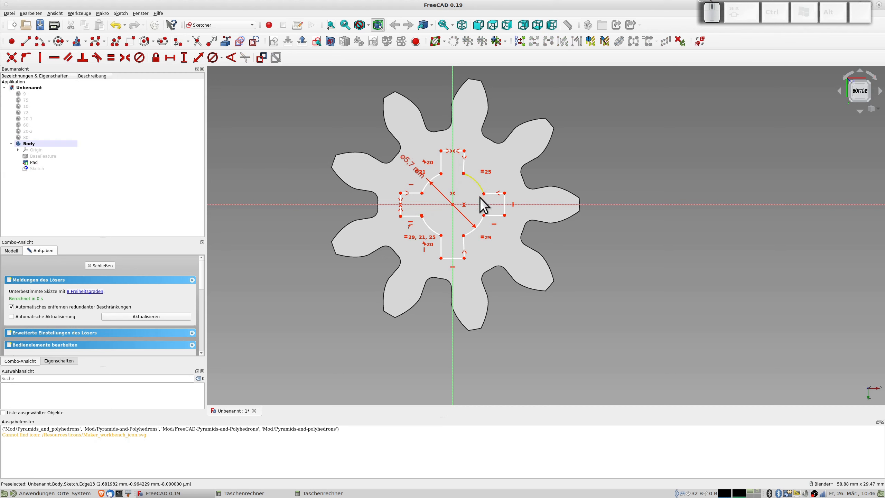
- Try to constrain both side edges of the cross's lower arm to be vertical
click(441, 247)
click(40, 57)
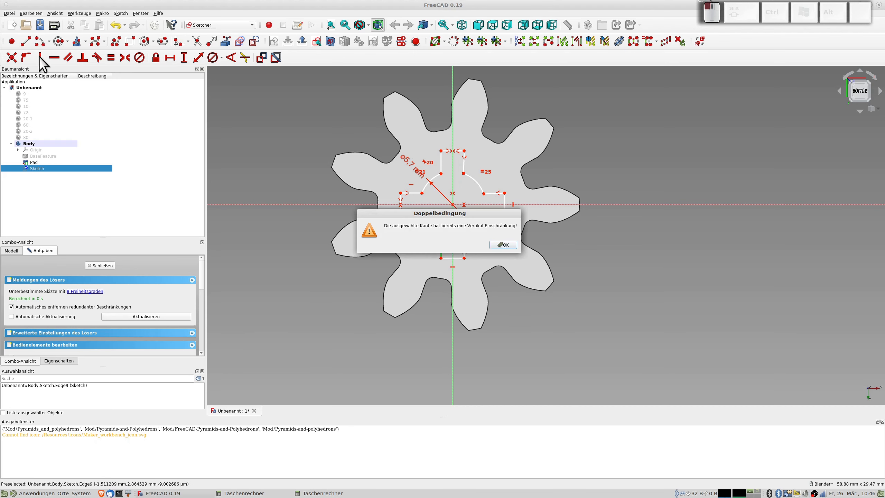
click(502, 245)
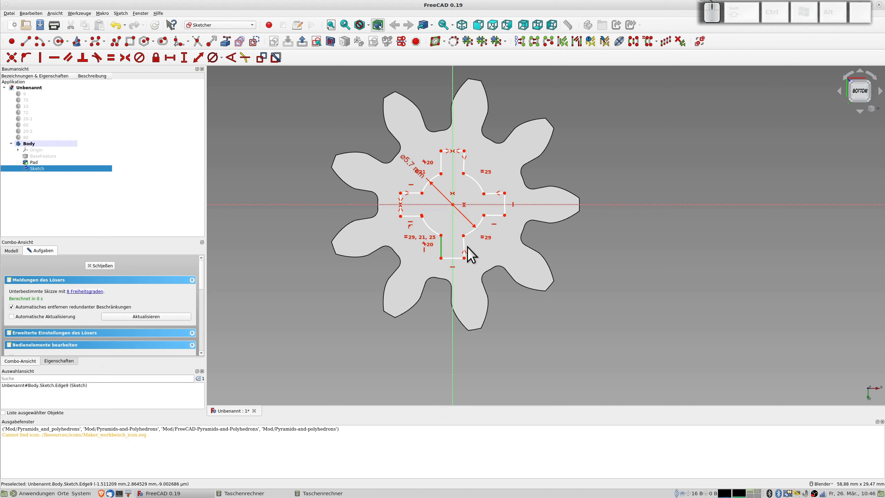
click(465, 246)
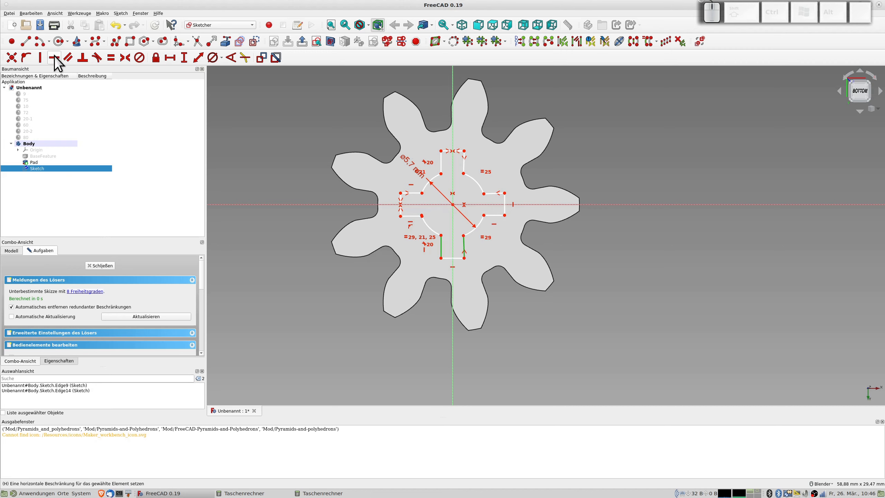
click(39, 58)
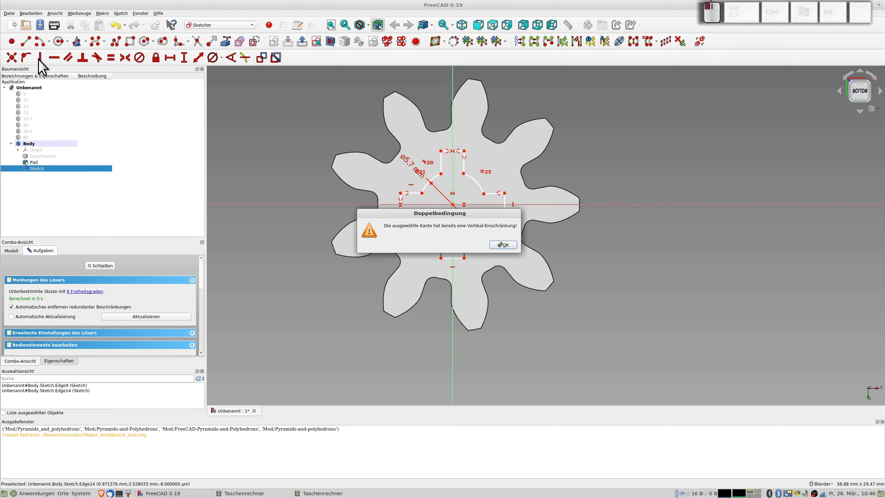
click(503, 245)
- Try to constrain the lower and upper edges of the cross's right arm to be horizontal
click(491, 215)
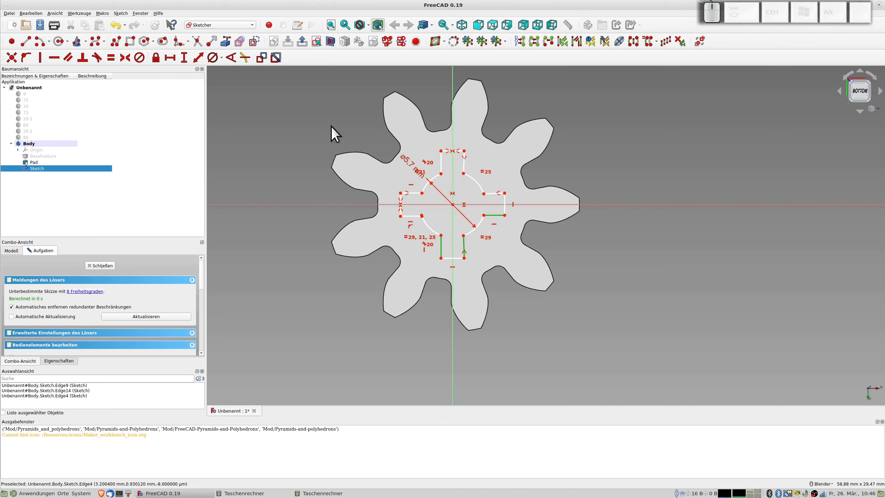
click(55, 58)
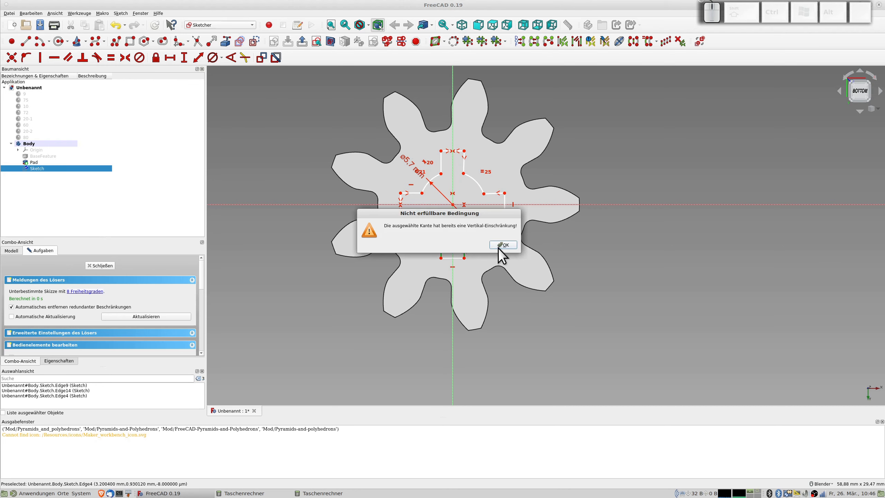
click(498, 246)
click(496, 194)
click(55, 58)
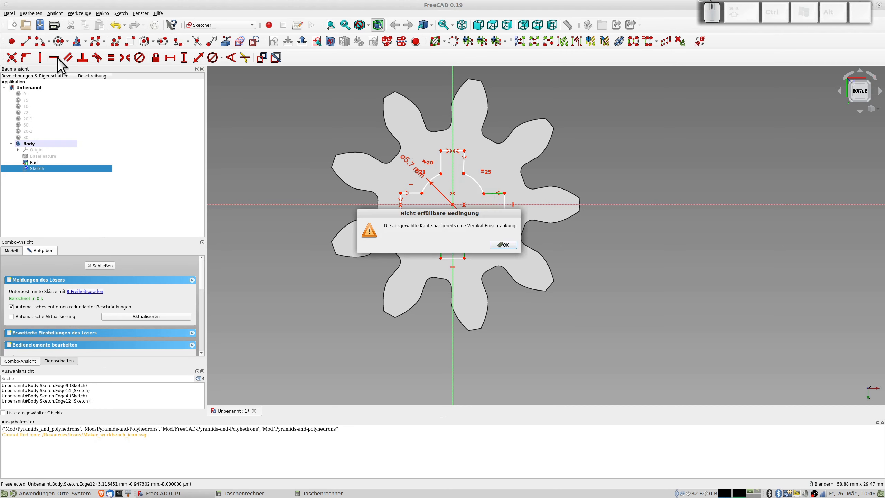
click(503, 245)
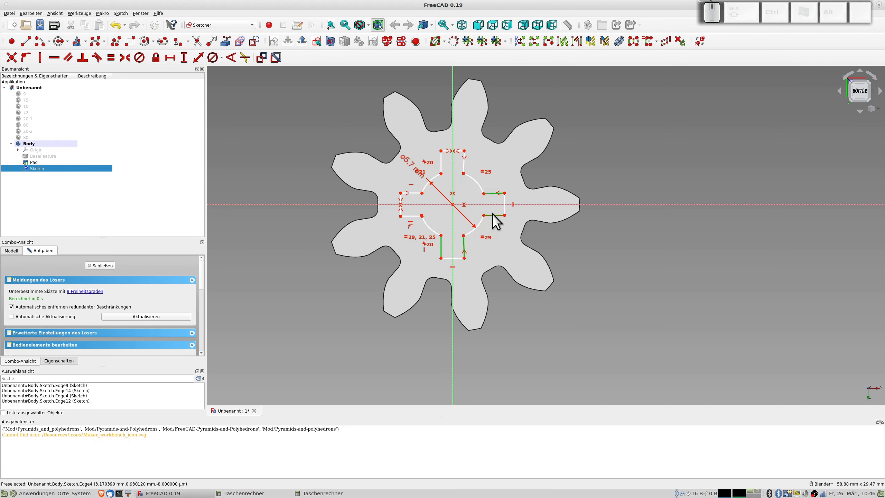
- Pull apart the two loose endpoints where the left arm's lower edge meets the arc and make them coincident
click(429, 225)
mouse_move(430, 224)
mouse_down()
mouse_move(423, 219)
mouse_move(422, 231)
mouse_move(426, 220)
mouse_up()
click(424, 219)
click(422, 215)
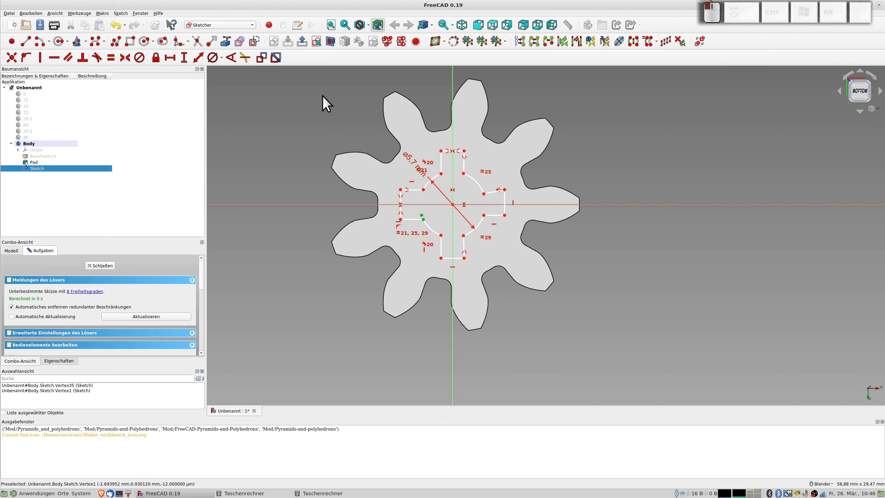
click(14, 59)
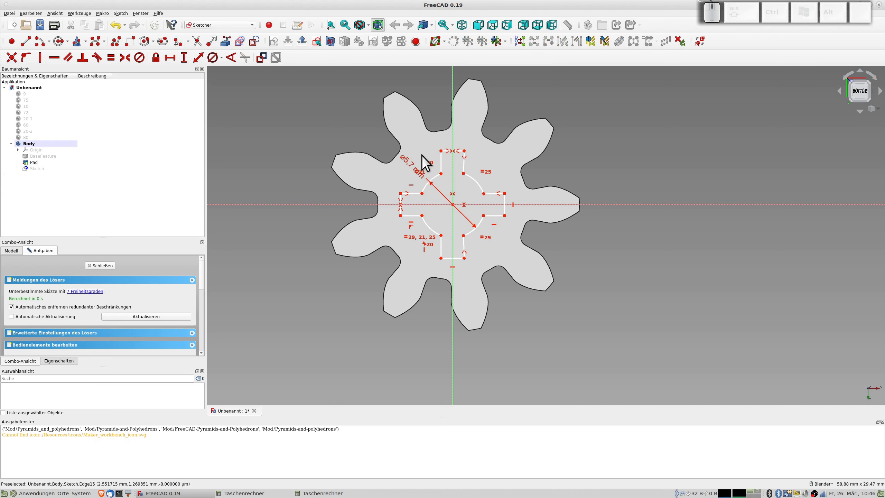
- Move the diameter dimension clear of the profile and make the upper arm's left edge and the left arm's upper edge equal in length
drag(414, 168, 343, 113)
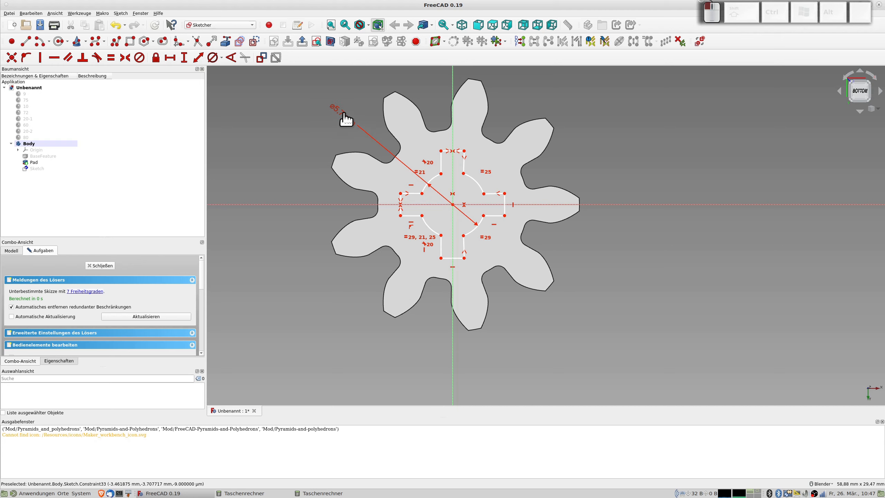
click(442, 161)
click(414, 194)
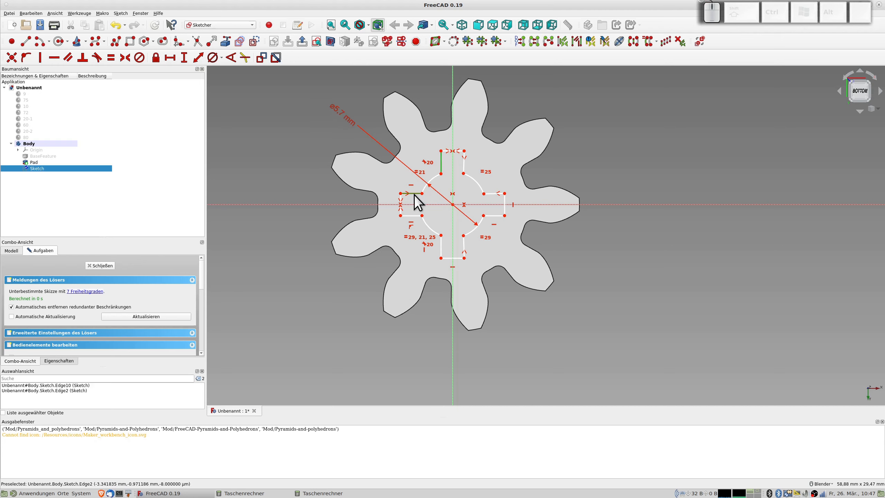
click(491, 194)
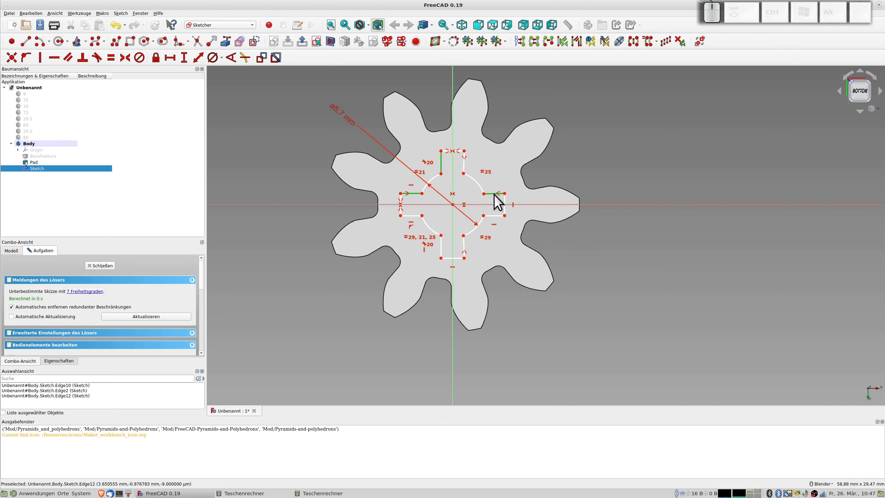
click(494, 194)
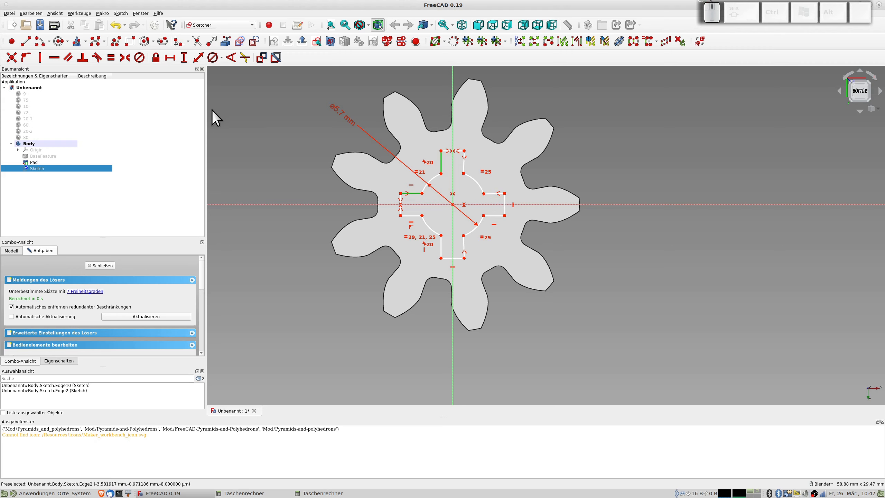
click(111, 58)
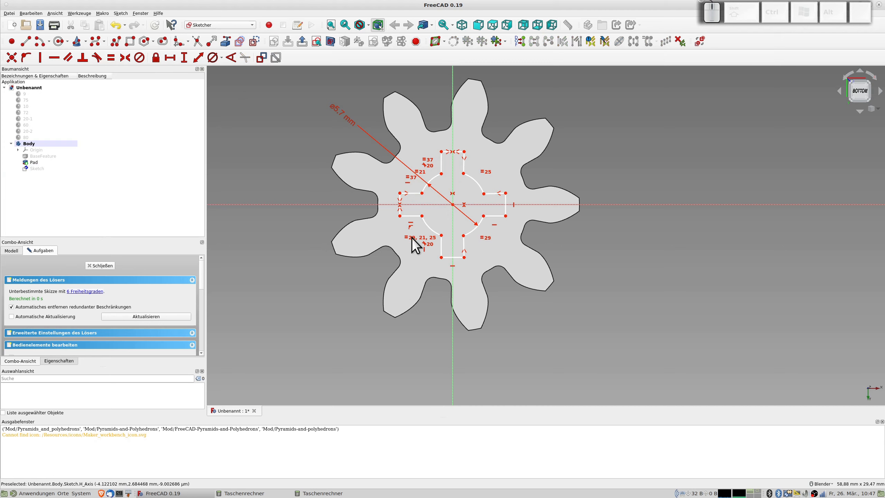
- Make the end edges of the cross's upper arm and left arm equal in length
click(449, 152)
click(400, 199)
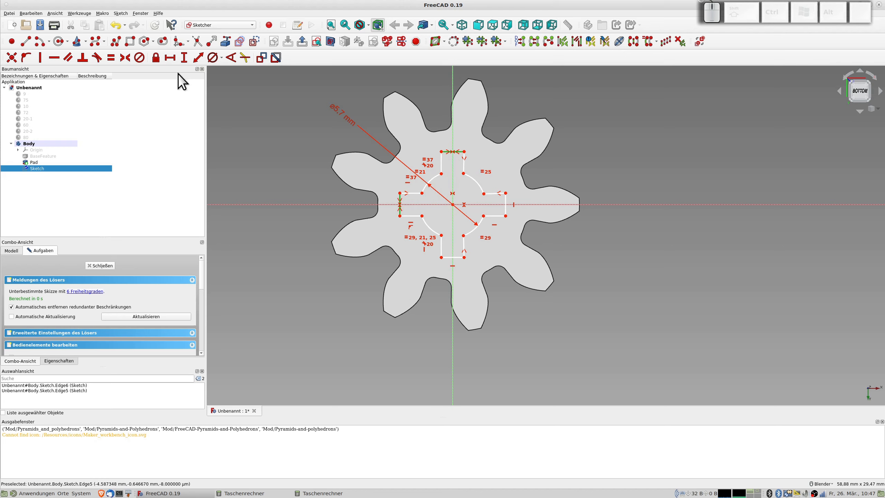
click(112, 58)
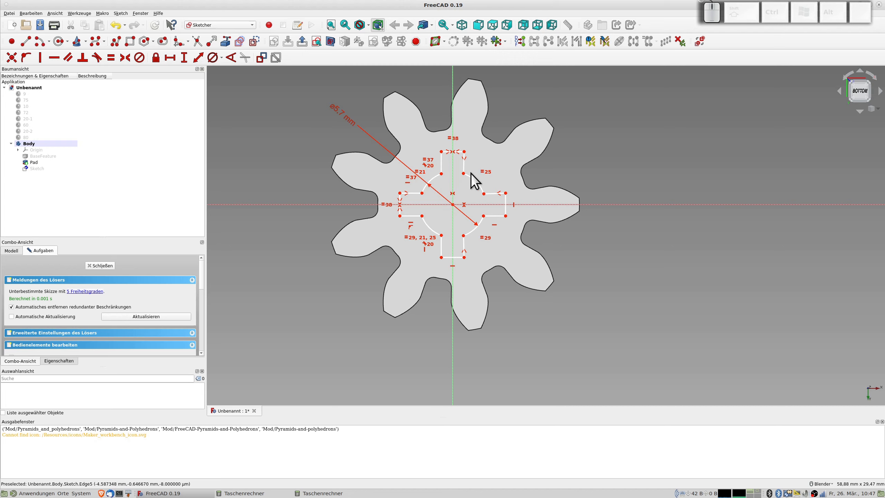
- Set the horizontal distance between the upper outer corners of the left and right arms to 9.5 mm, placing the dimension above the profile
click(400, 193)
click(505, 193)
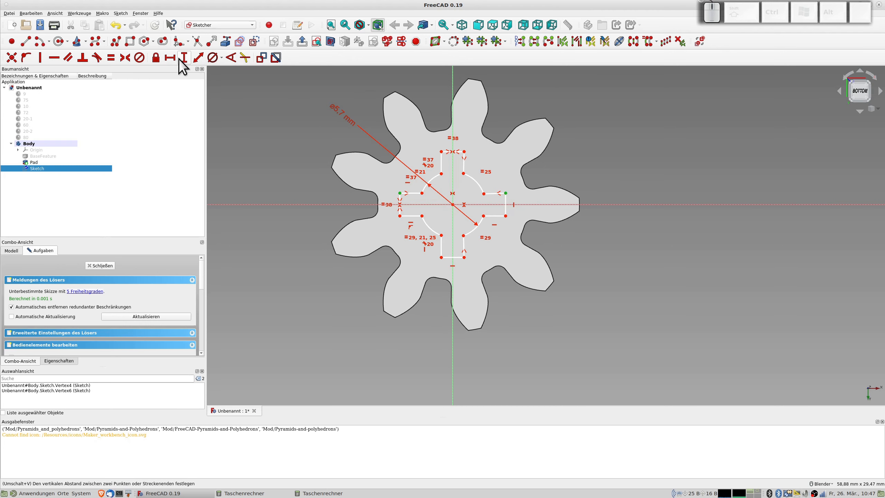
click(170, 59)
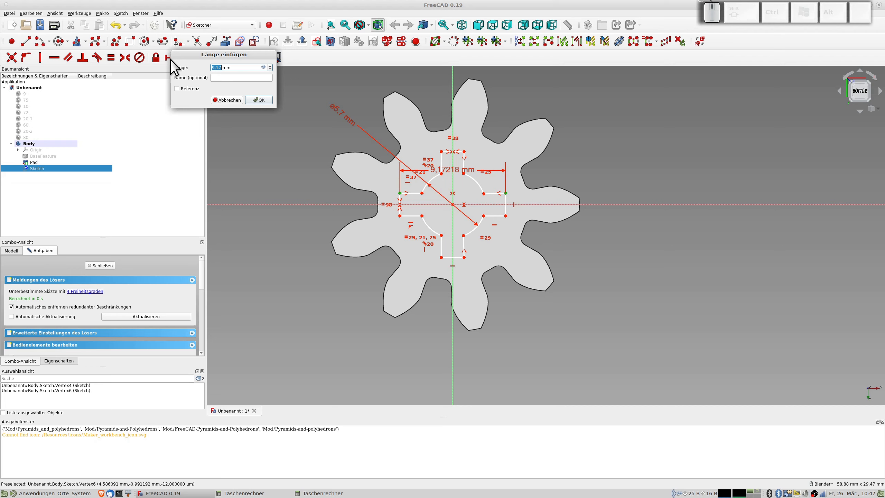
text(9,5)
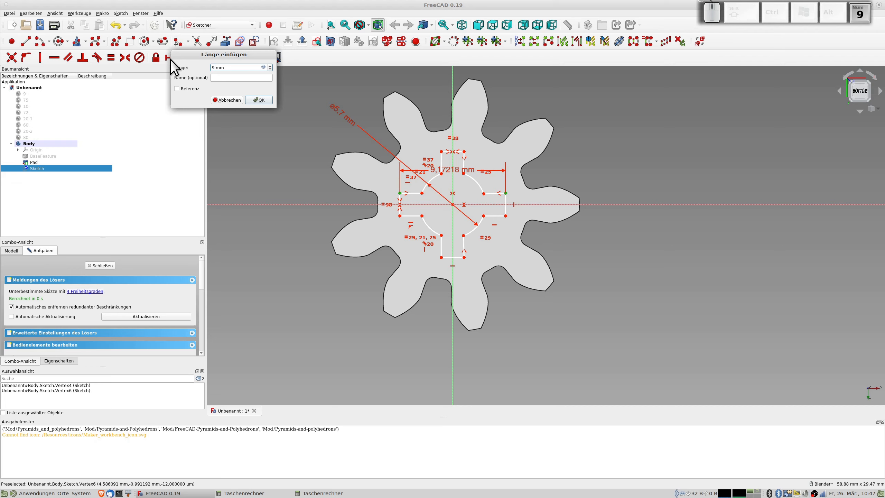
key(Return)
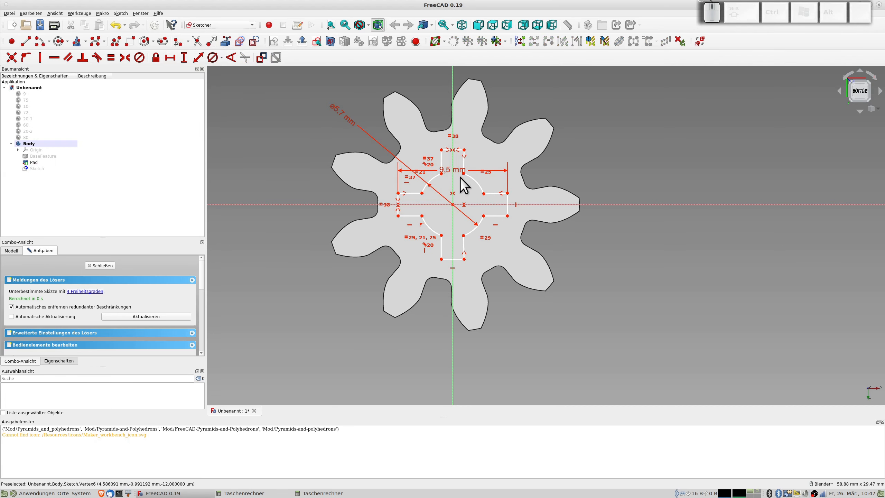
drag(454, 171, 458, 112)
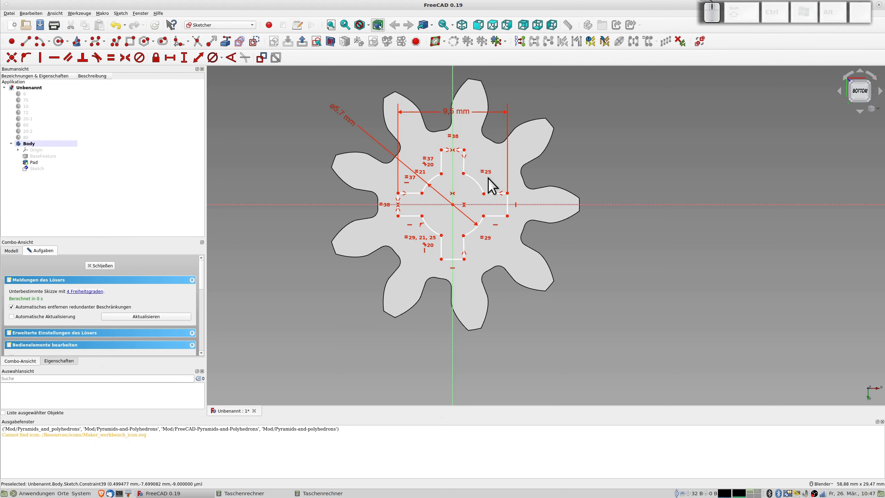
- Constrain the right arm's upper edge to be horizontal and apply vertical constraints to both side edges of the upper arm
scroll(474, 217, up, 2)
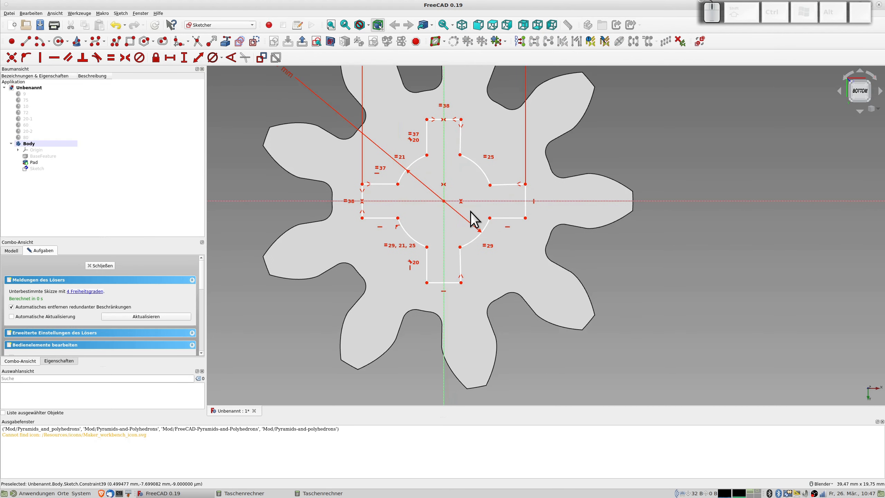
scroll(525, 197, up, 2)
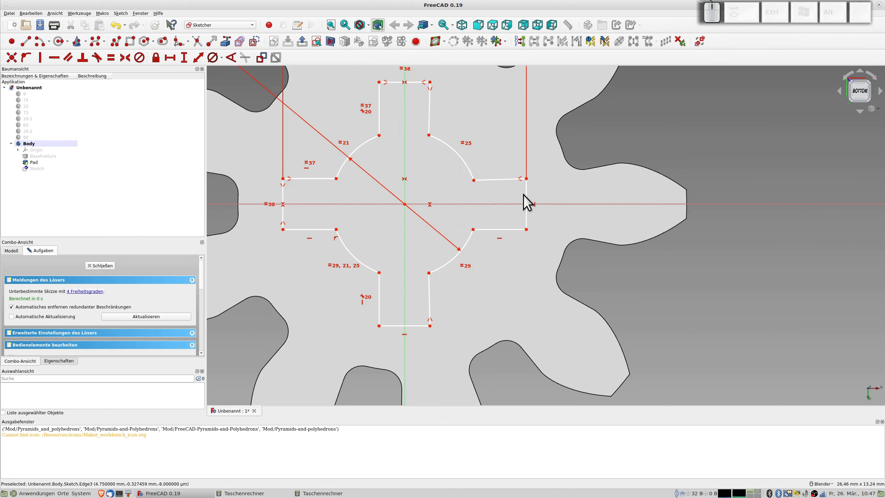
click(502, 179)
click(54, 56)
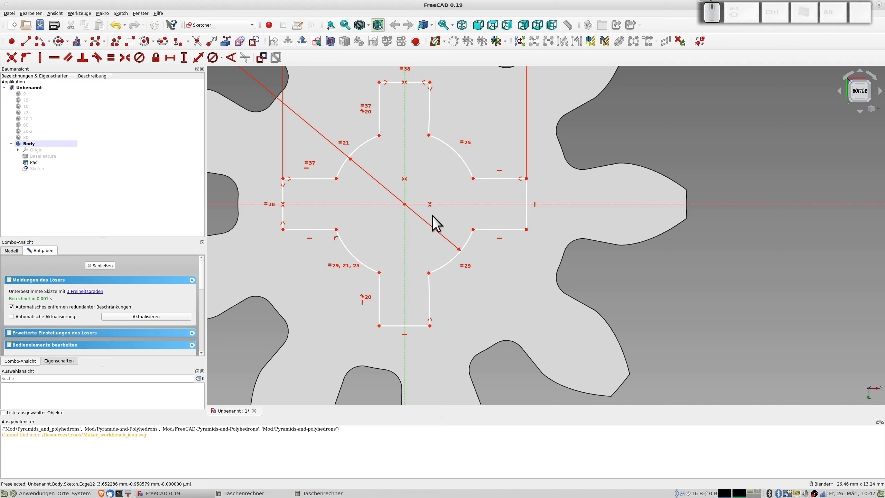
click(430, 106)
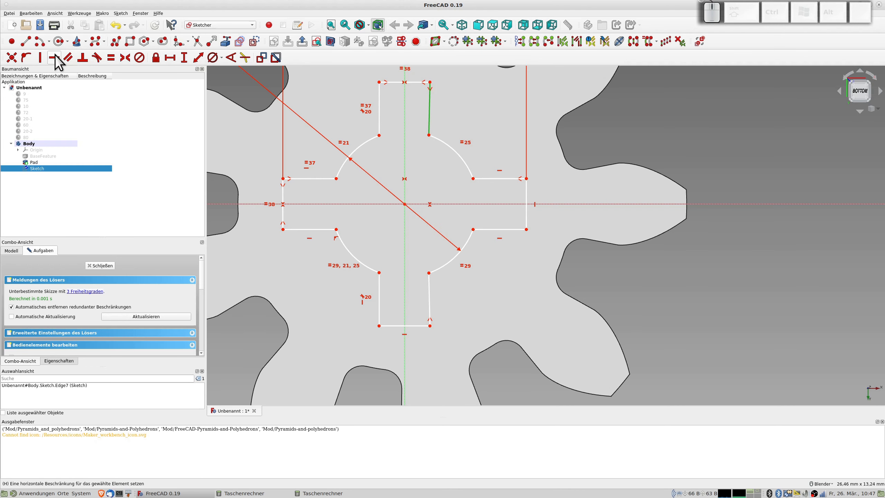
click(40, 56)
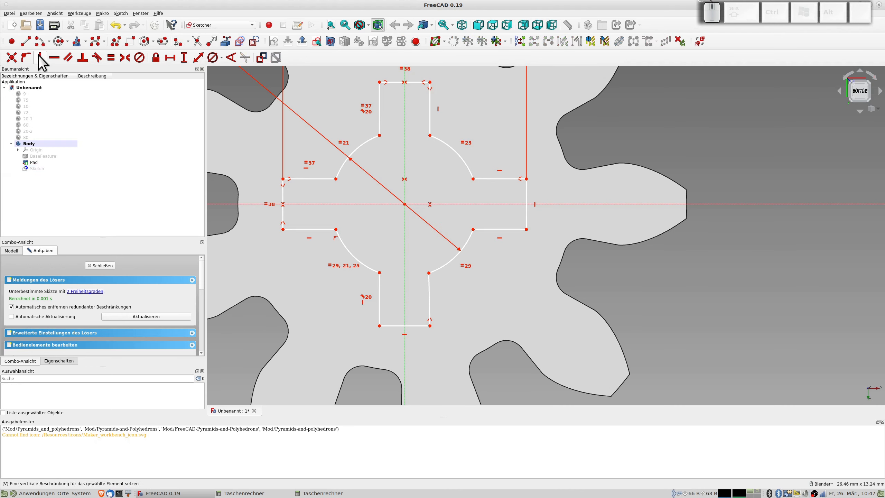
click(379, 111)
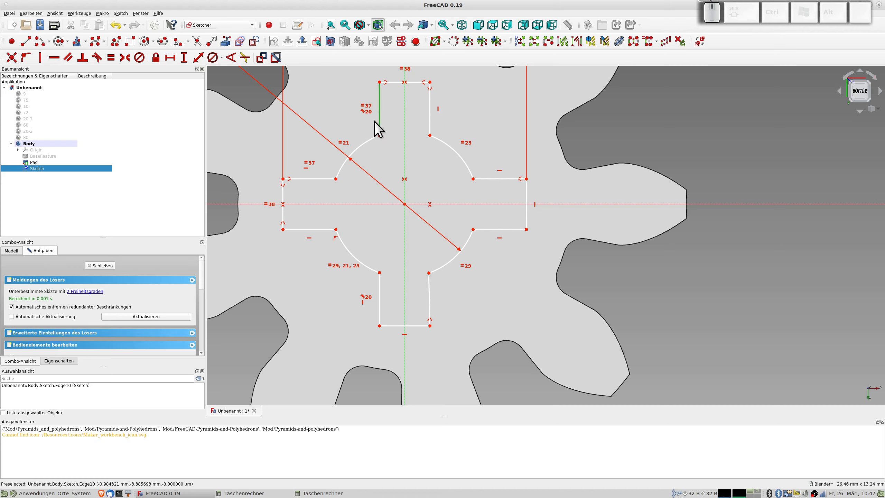
click(41, 58)
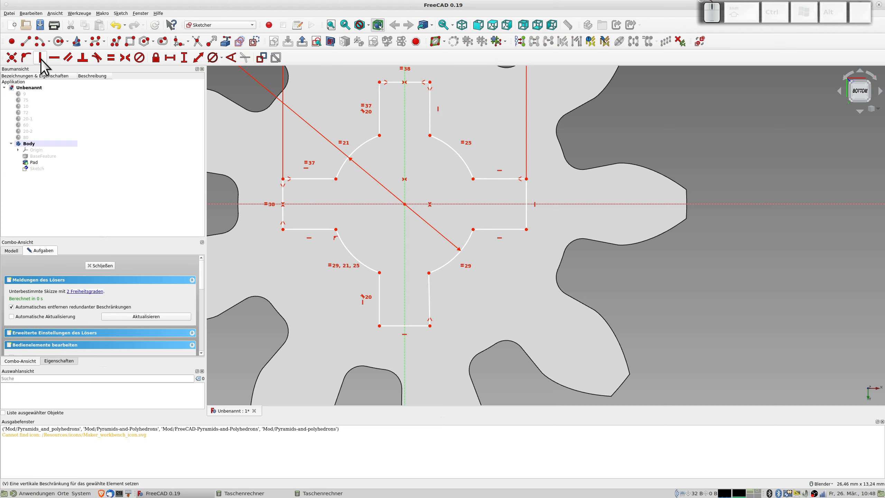
- Constrain the lower arm's right edge to be vertical and set the vertical length of the right arm's end edge to 1.7 mm
click(428, 293)
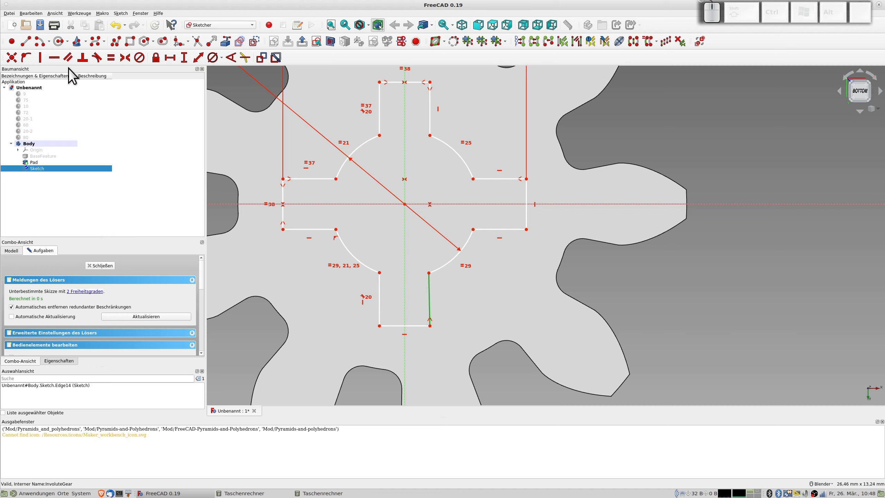
click(41, 58)
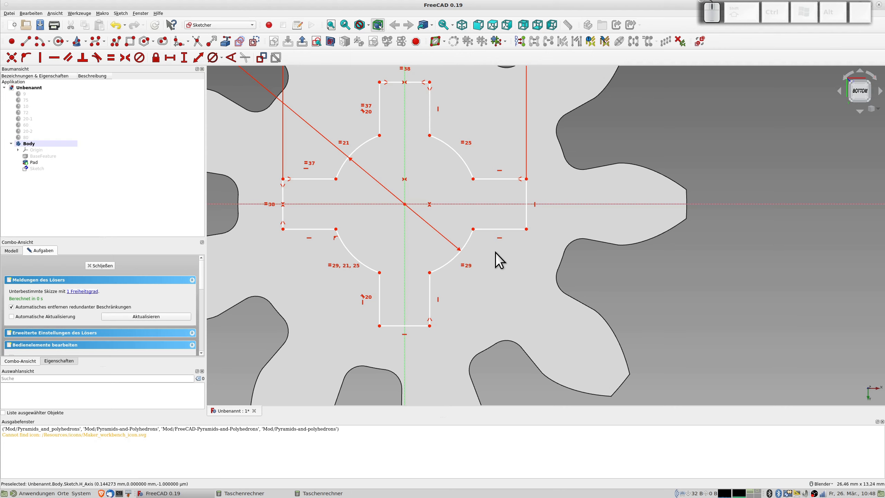
scroll(487, 230, down, 2)
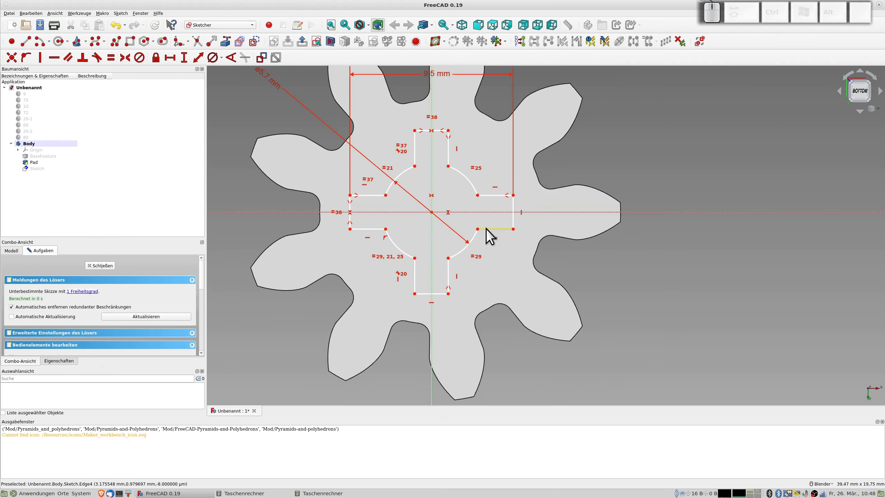
click(514, 203)
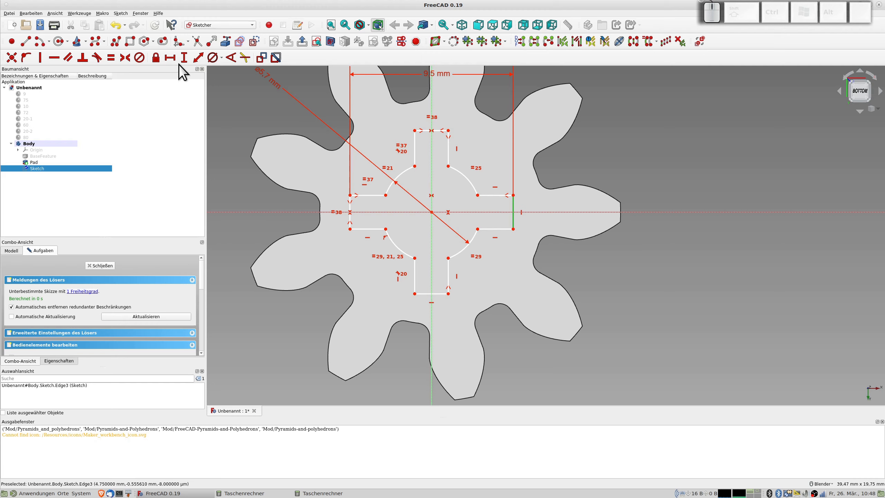
click(185, 57)
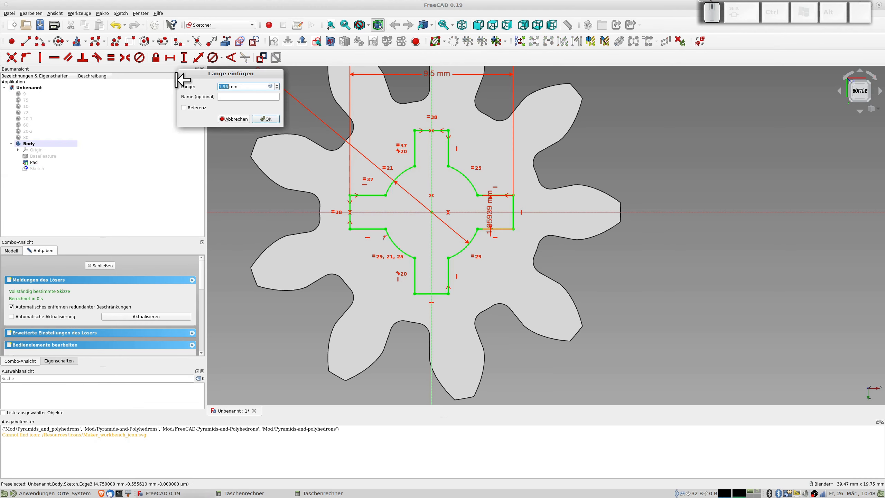
text(1,7)
key(Return)
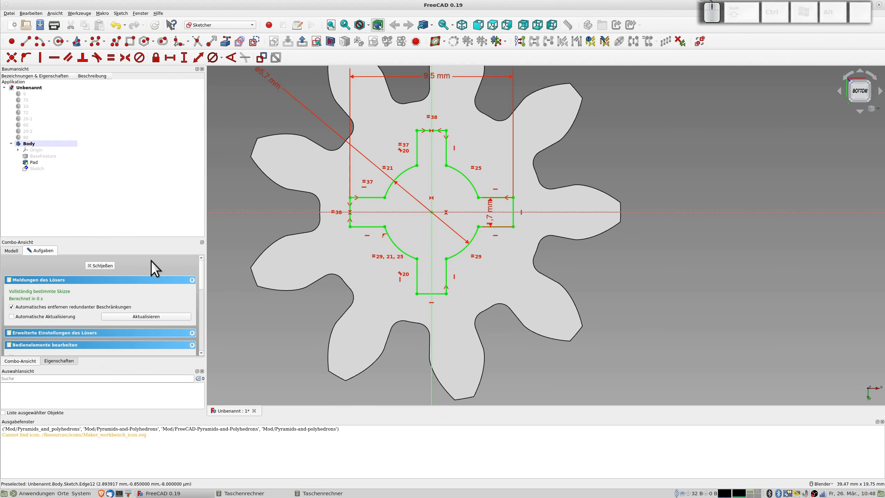
- Close the cross-shaped sketch and cut it into the gear as a pocket 3 mm deep
click(101, 266)
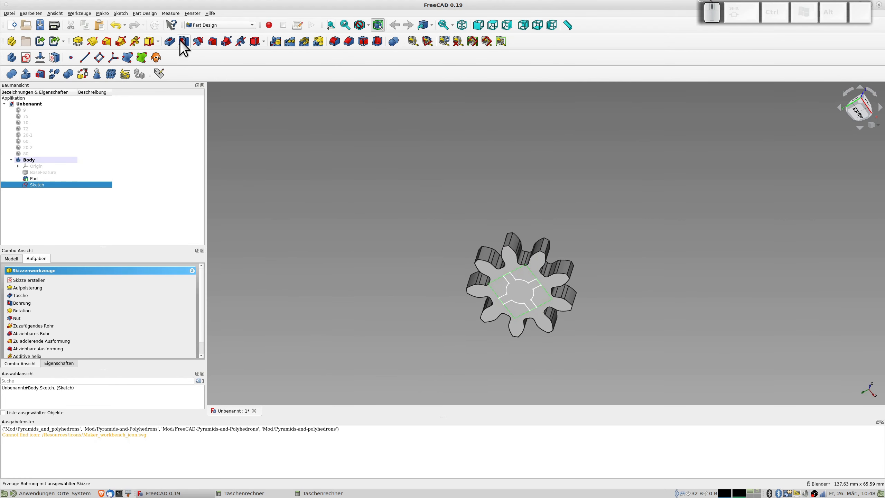
click(171, 39)
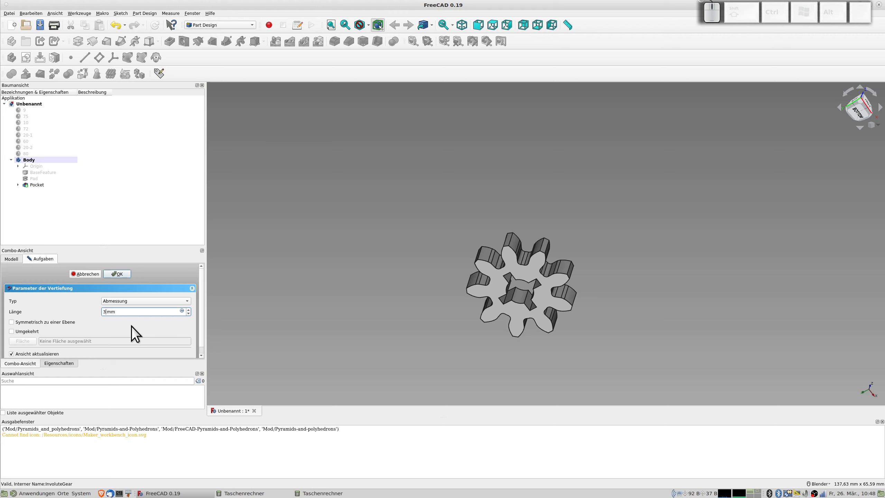
key(Return)
- Create a sketch on the gear's uncut face and draw a circle of about 2.5 mm radius centred on the origin
middle_drag(524, 301, 507, 348)
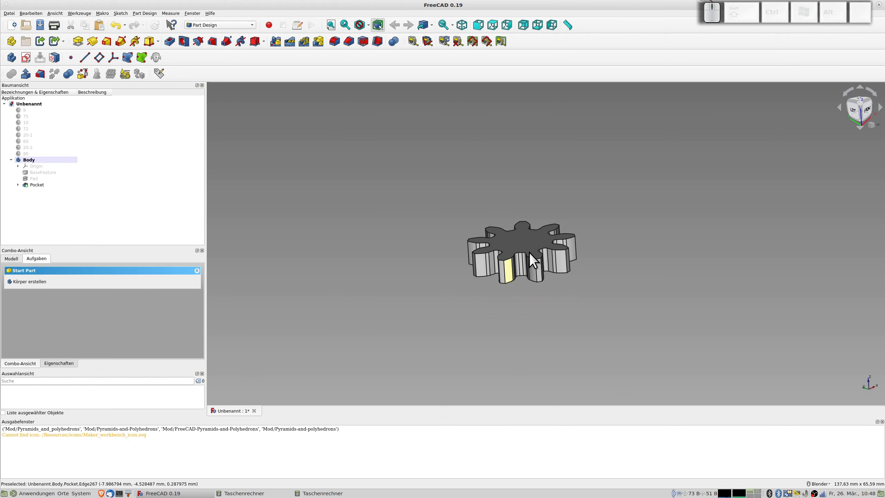
middle_drag(680, 273, 675, 285)
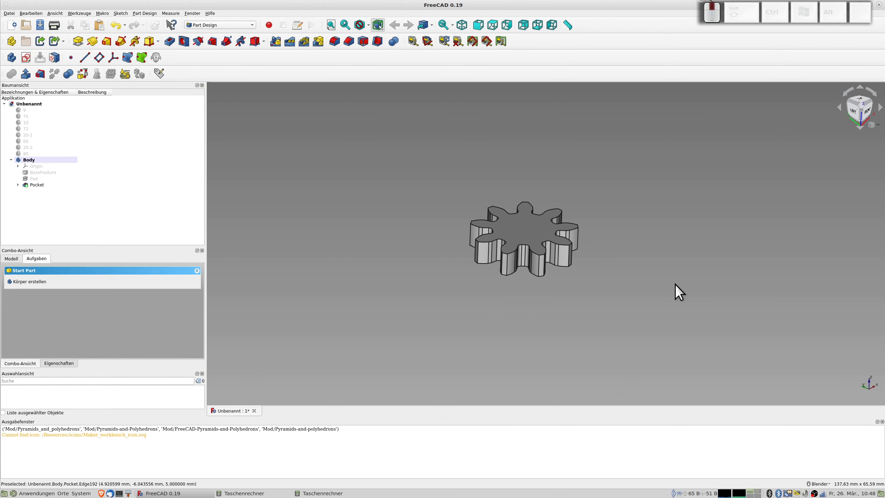
click(519, 223)
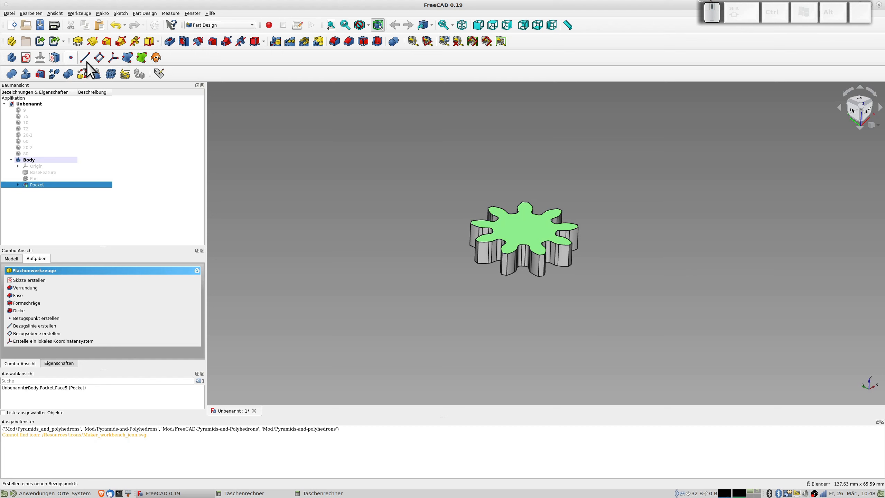
click(29, 59)
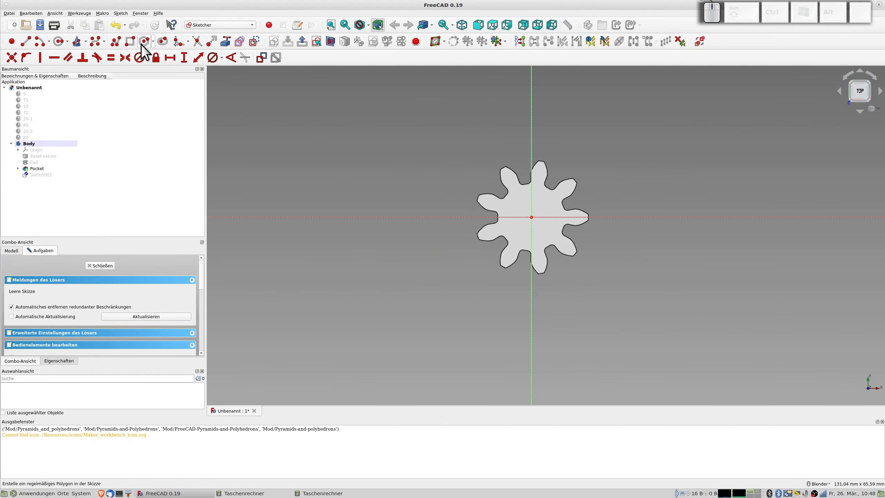
click(59, 42)
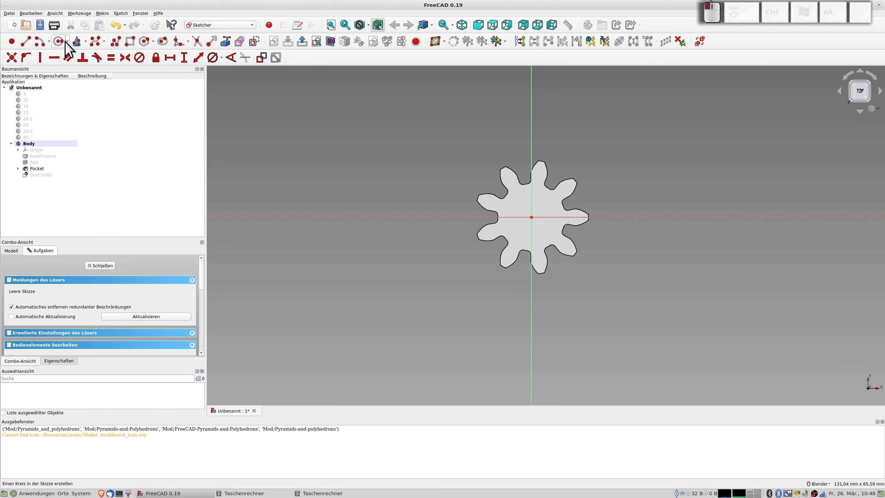
click(531, 217)
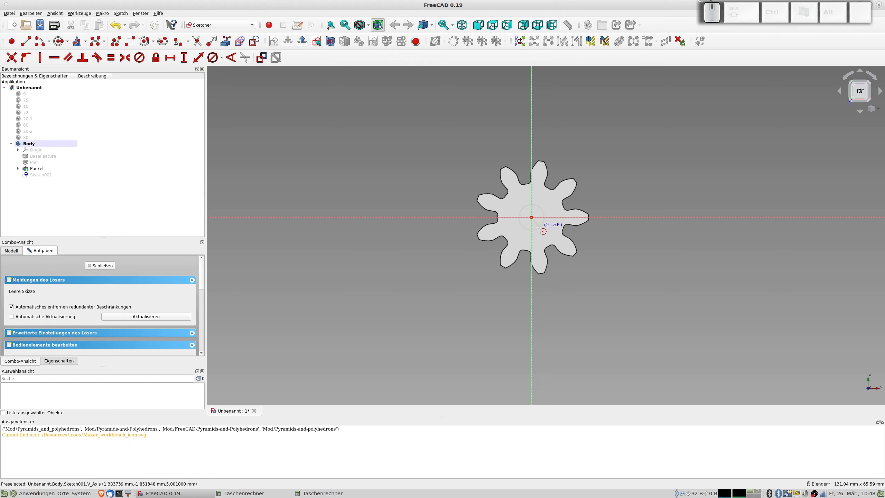
click(539, 227)
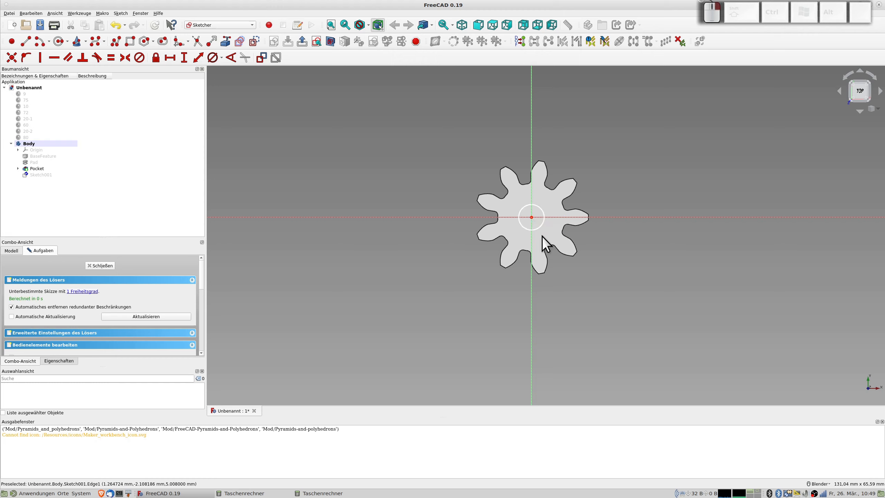
- Set the circle's diameter to 4.55 mm
click(539, 227)
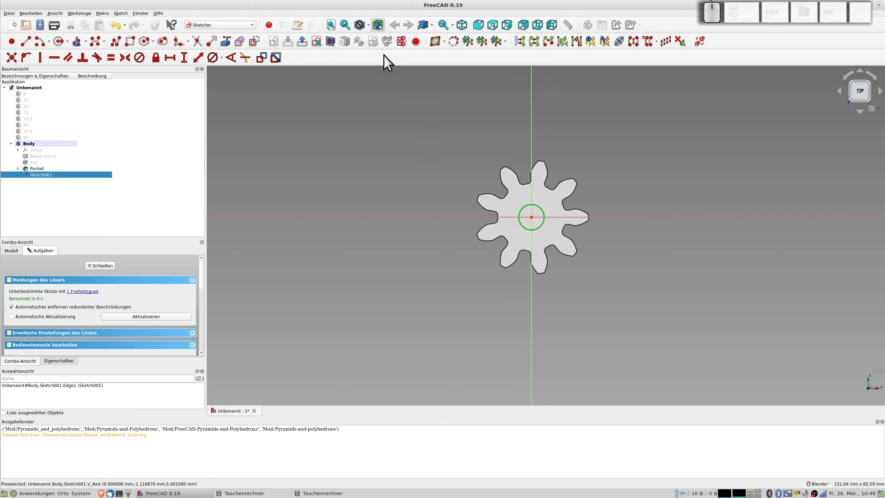
click(213, 55)
text(4.55)
key(Return)
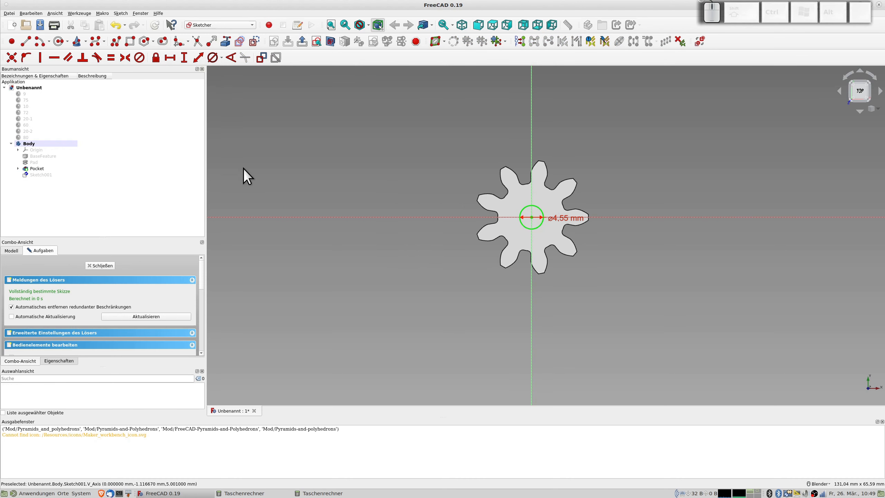
- Close the circle sketch and pad it 30 mm to form a shaft on the gear
middle_drag(434, 270, 498, 260)
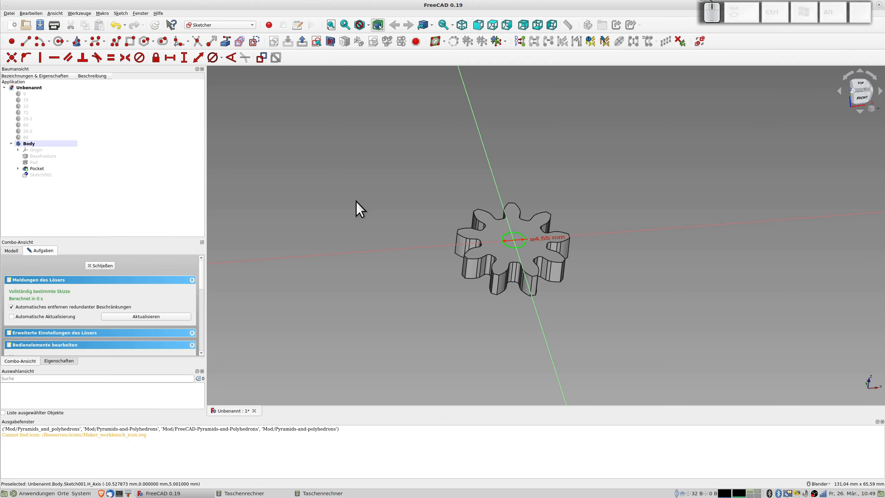
click(103, 266)
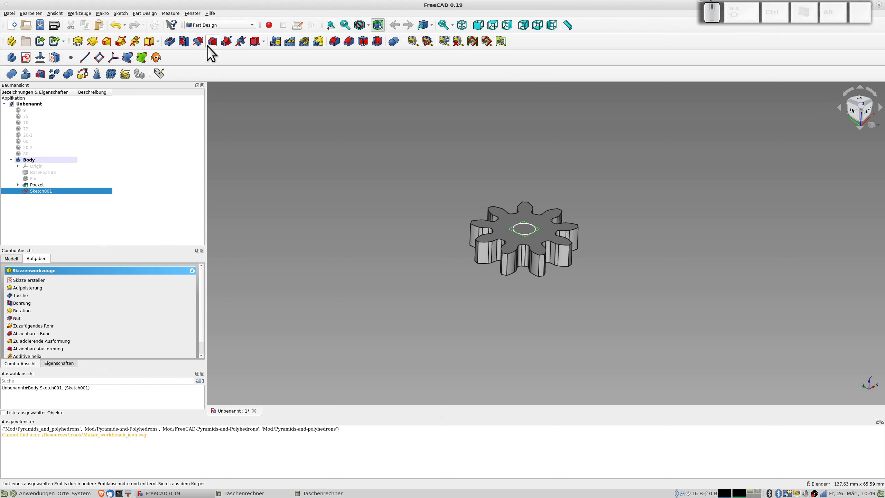
click(78, 41)
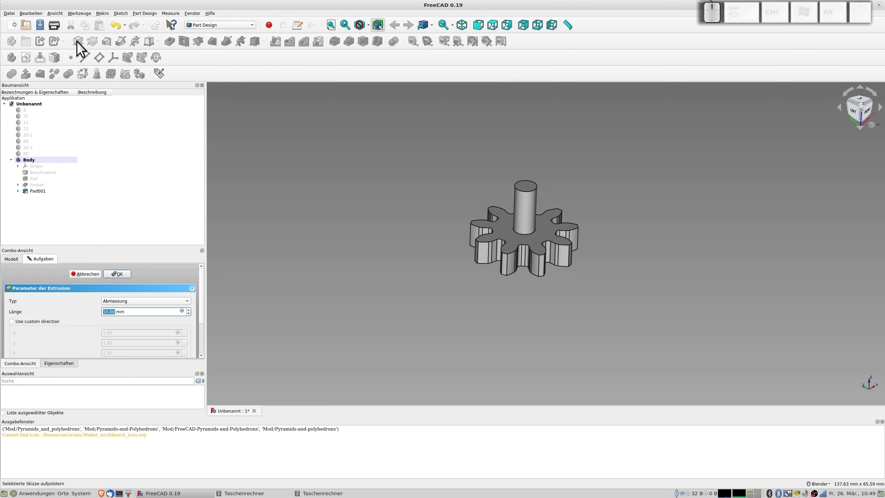
text(30)
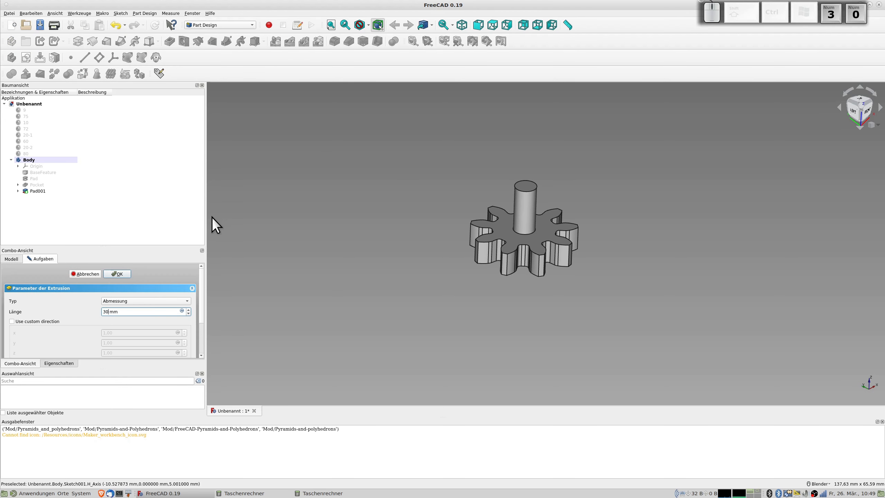
key(Return)
- Fillet the end face of the shaft with a 1 mm radius
click(529, 101)
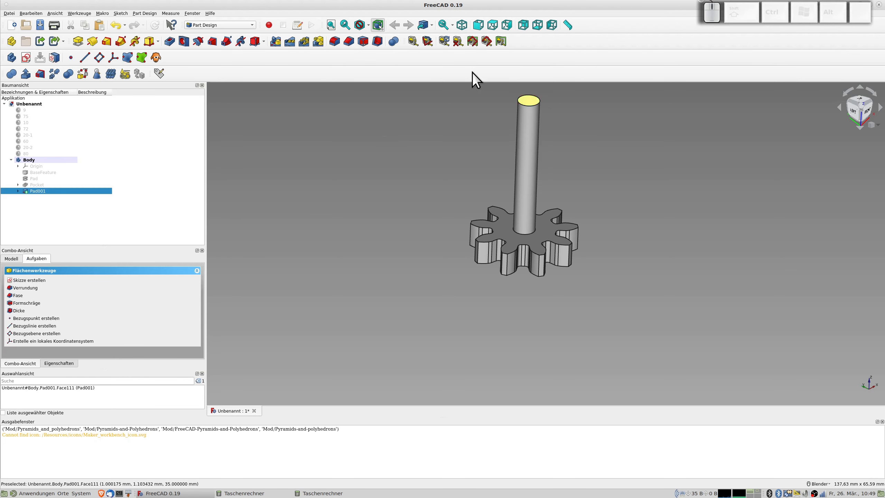
click(331, 43)
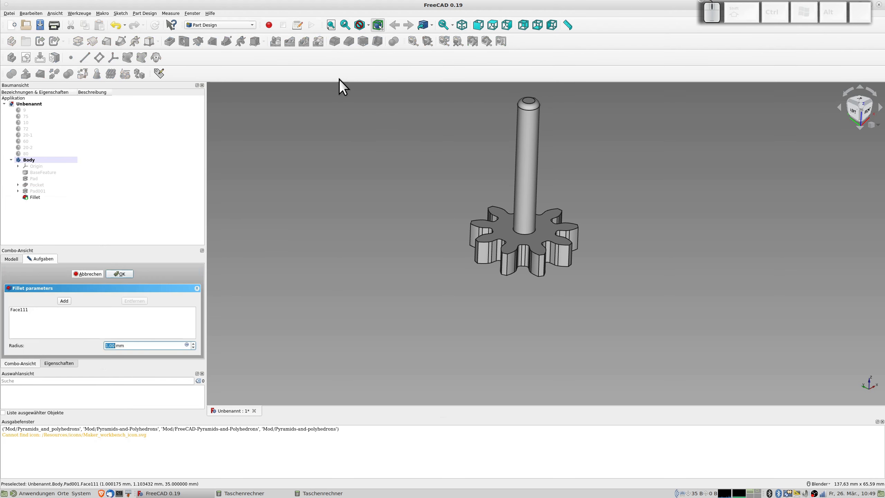
click(121, 274)
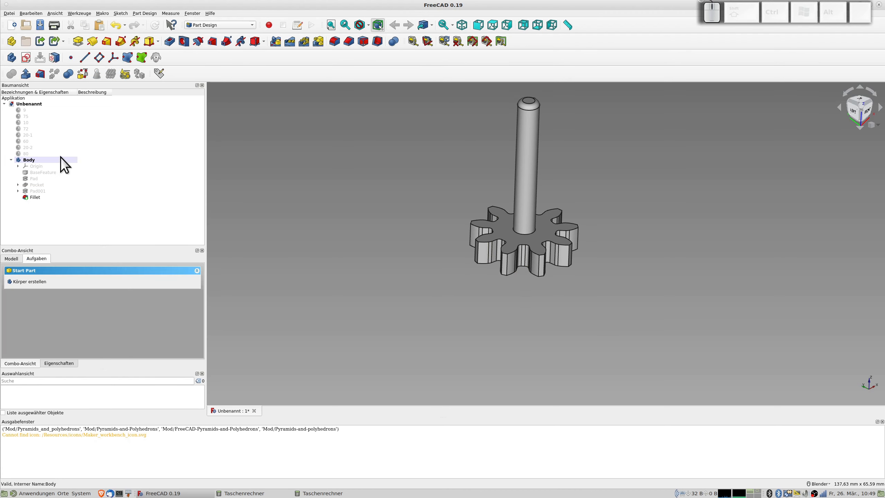
- Rename the gear's body to ZR1-9Z
click(37, 161)
key(F2)
text(ZR1-9)
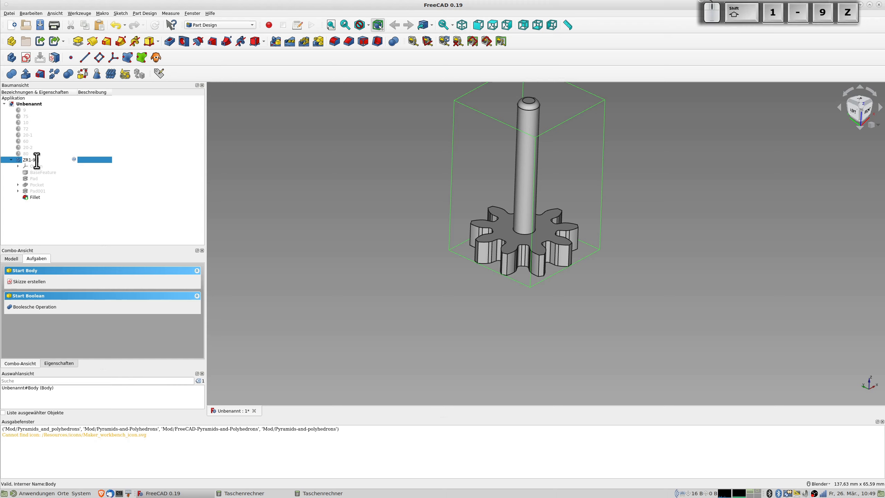
text(Z)
key(Return)
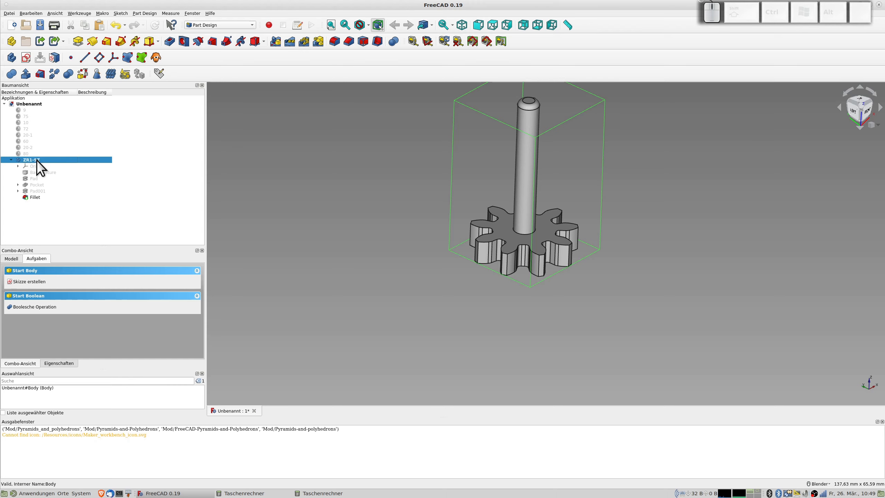
- Create a new body and rename it Spacer
shift+middle_drag(456, 228, 390, 277)
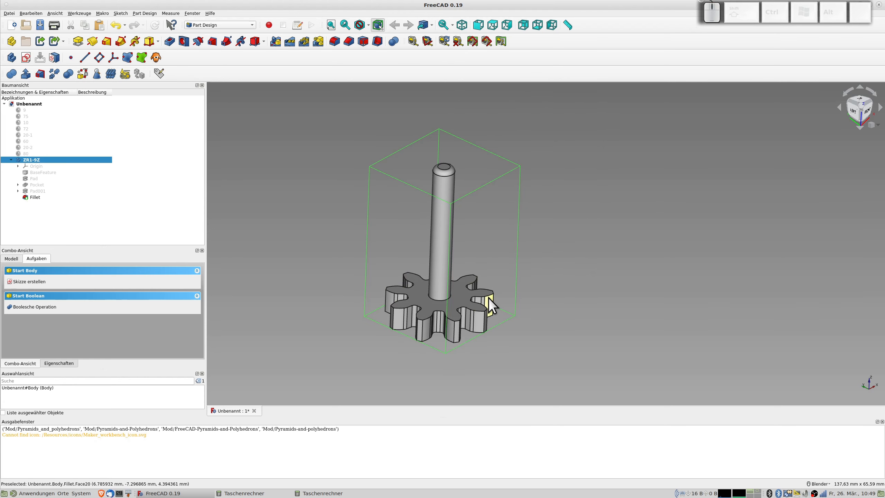
scroll(491, 294, down, 2)
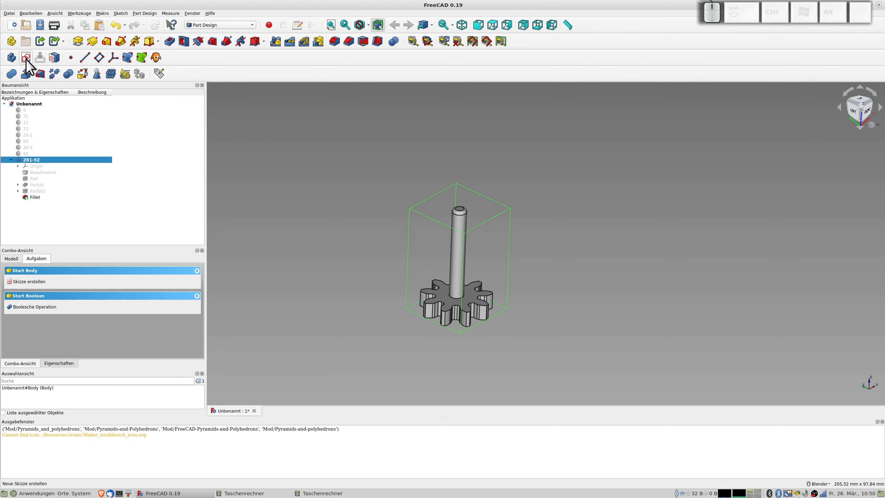
click(12, 57)
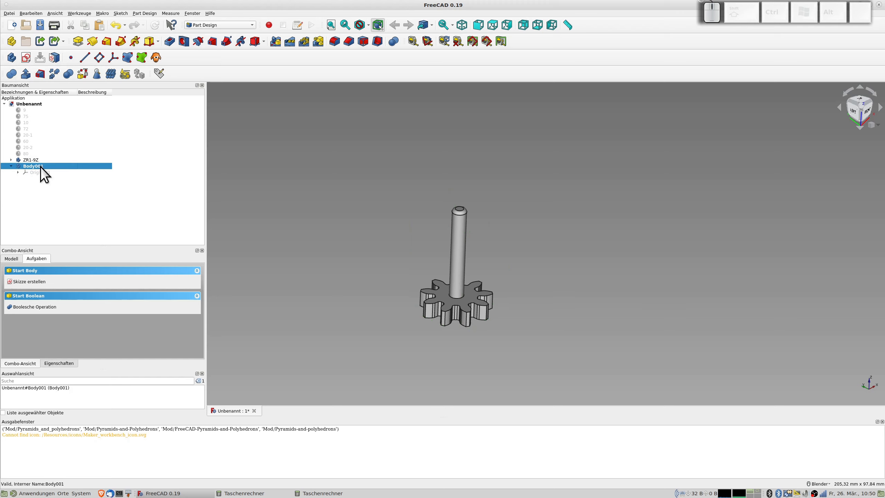
key(F2)
text(Spacer)
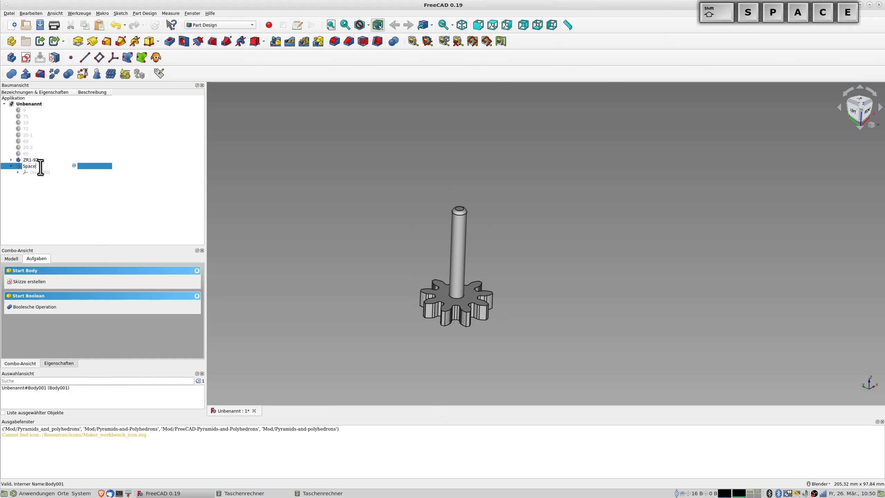
key(Return)
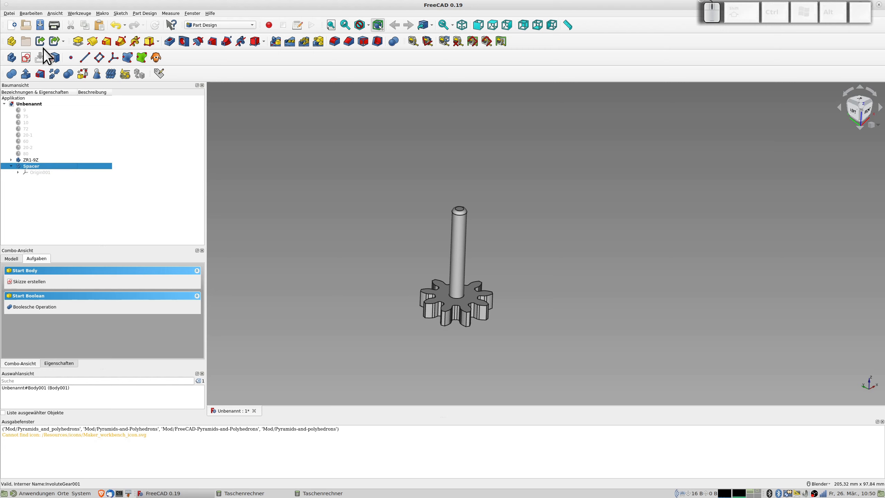
- Create a new sketch on the XY plane of the Spacer body
click(25, 58)
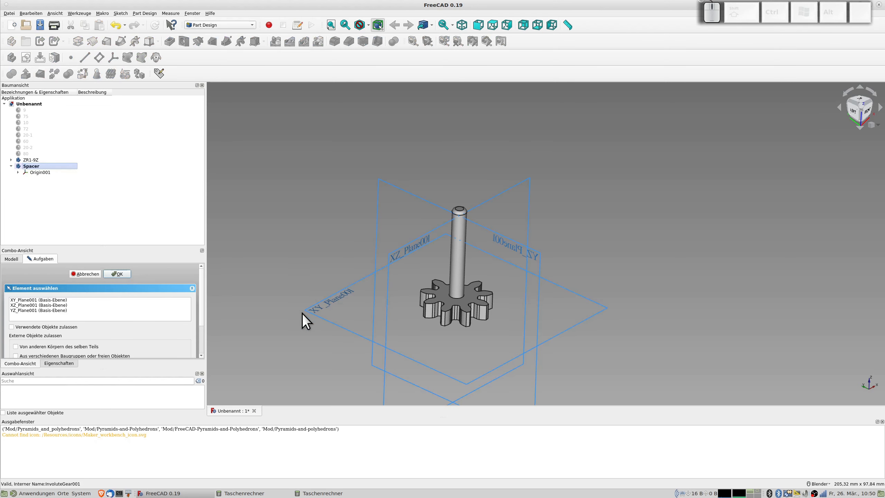
click(311, 314)
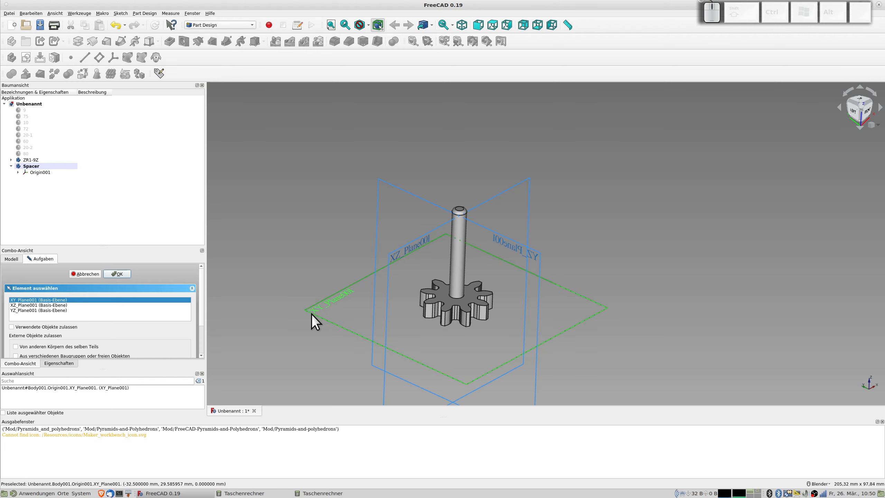
click(127, 273)
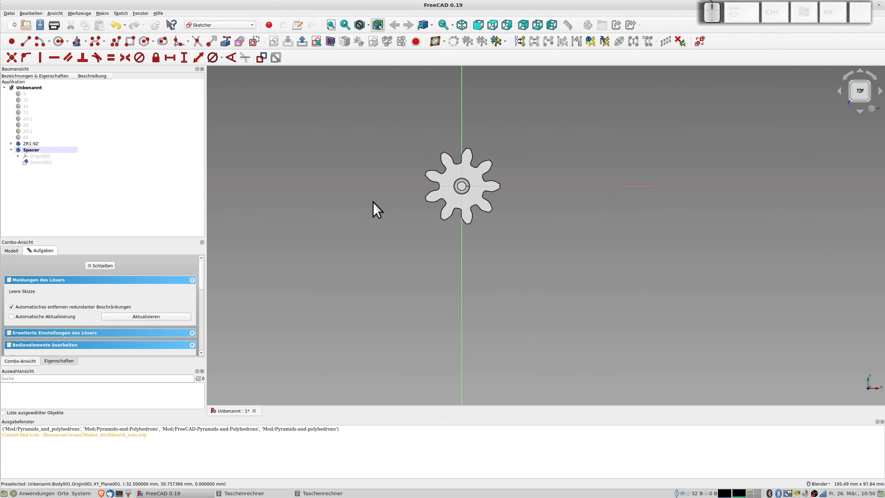
- Sketch two concentric circles centred on the origin, about 49 mm and about 5 mm in diameter, using the section view to reach the centre
click(60, 41)
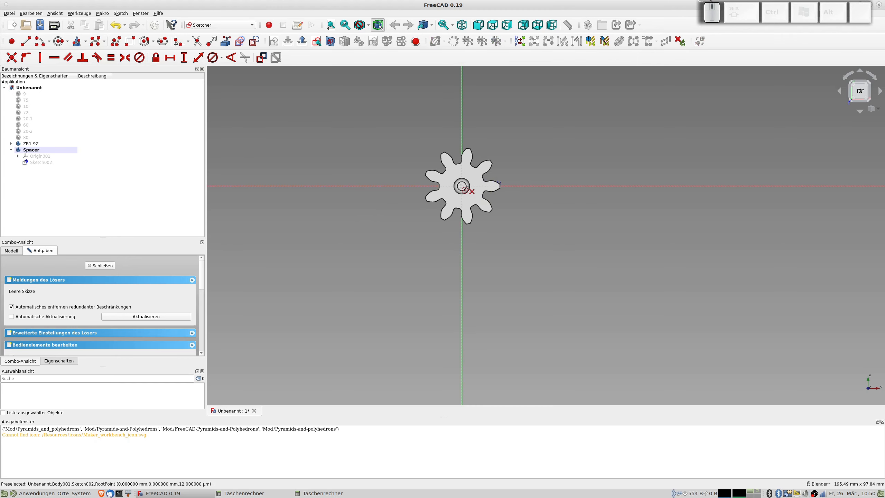
click(461, 186)
click(533, 232)
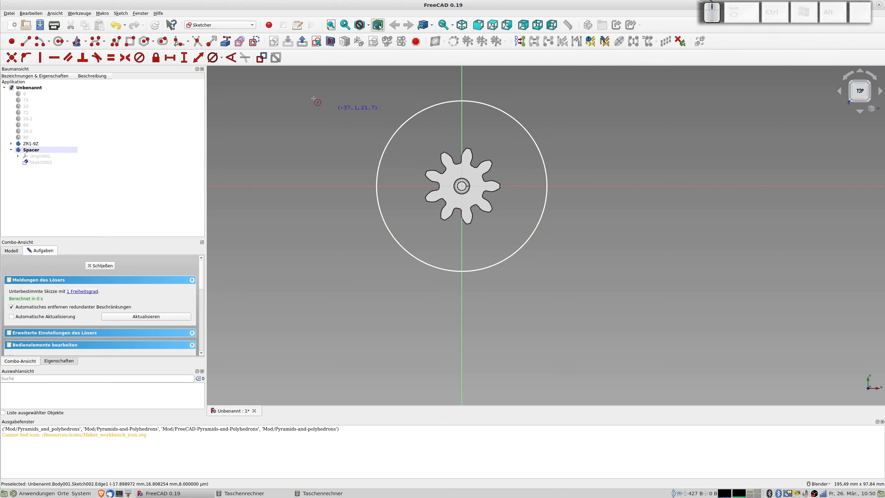
click(331, 42)
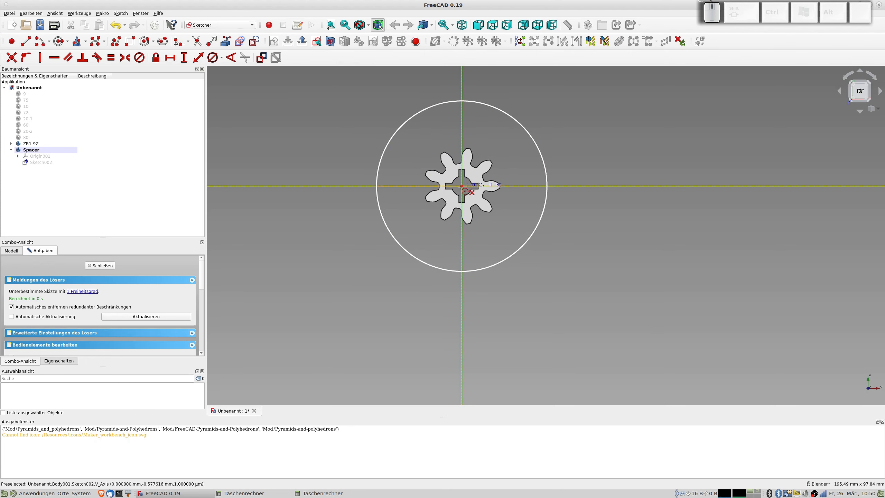
click(462, 186)
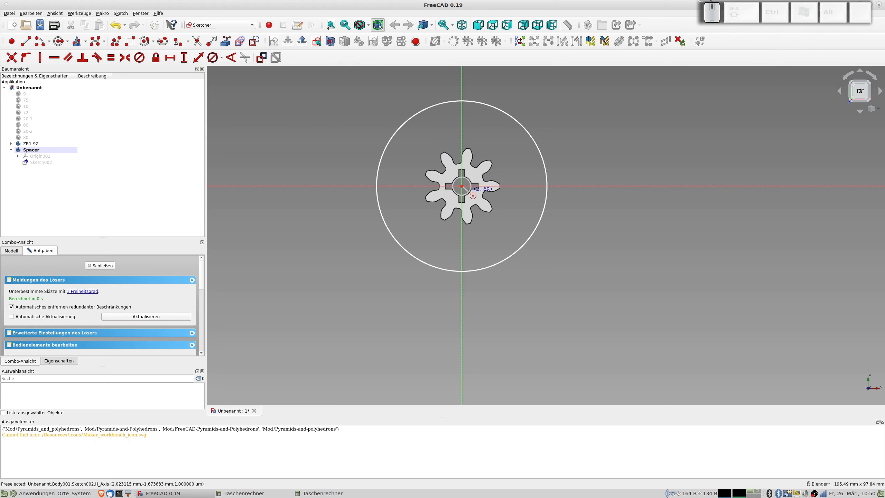
click(470, 192)
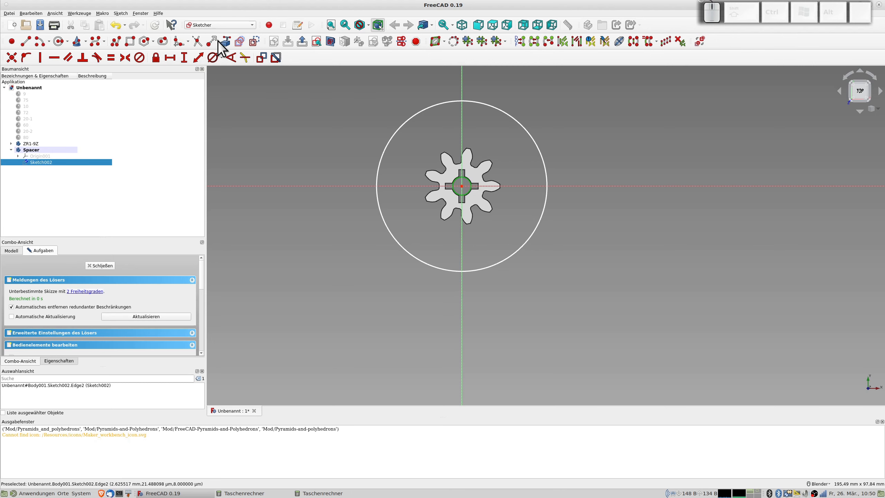
- Constrain the inner circle's diameter to 3.5 mm and the outer circle's diameter to 30 mm
click(213, 57)
text(3)
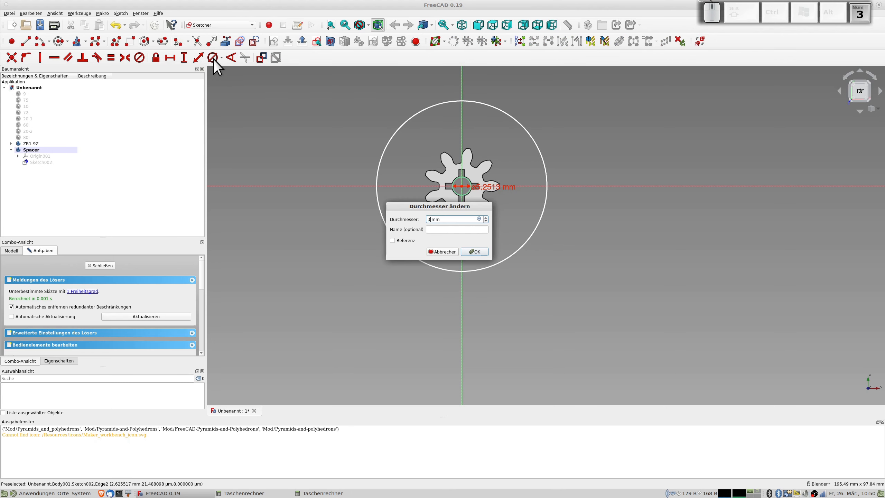
text(.5)
key(Return)
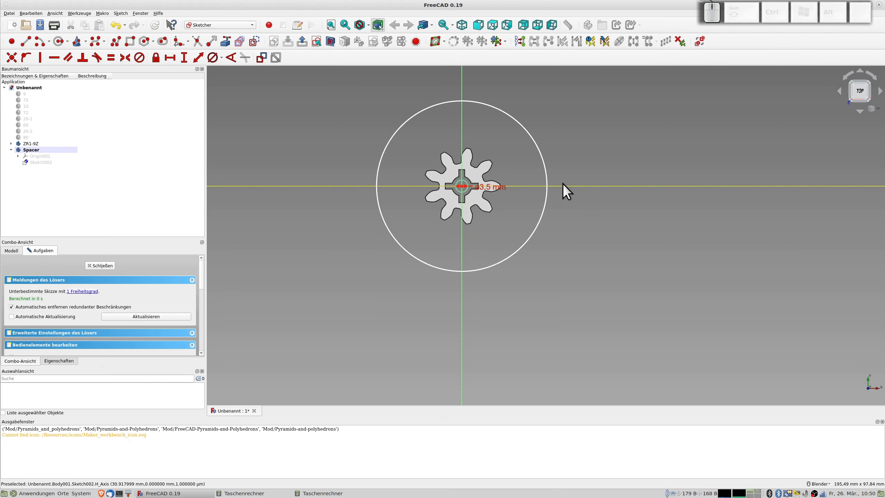
click(545, 174)
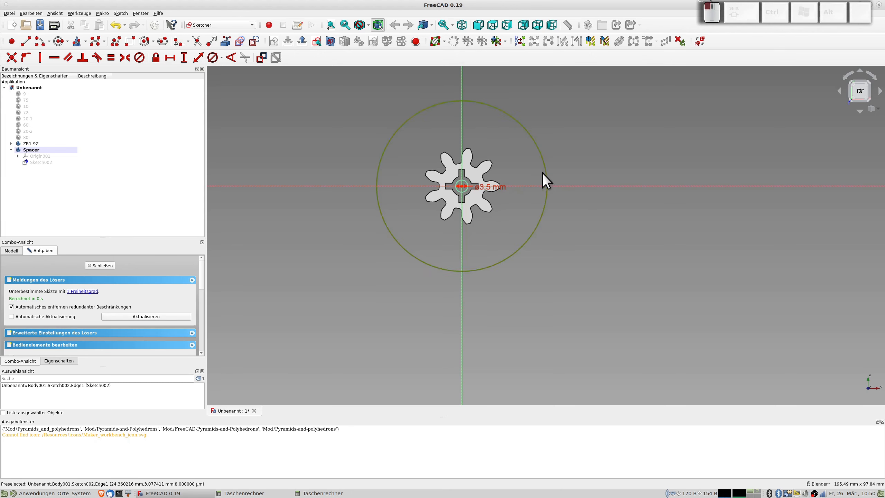
click(213, 57)
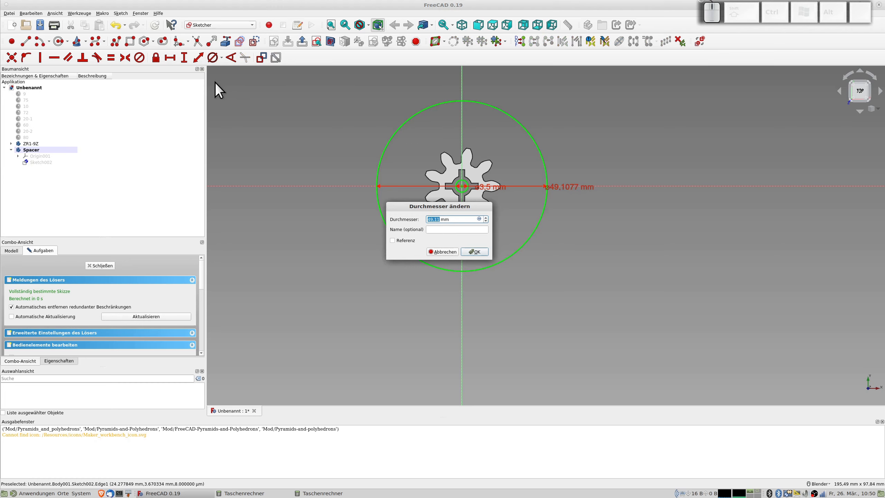
text(30)
key(Return)
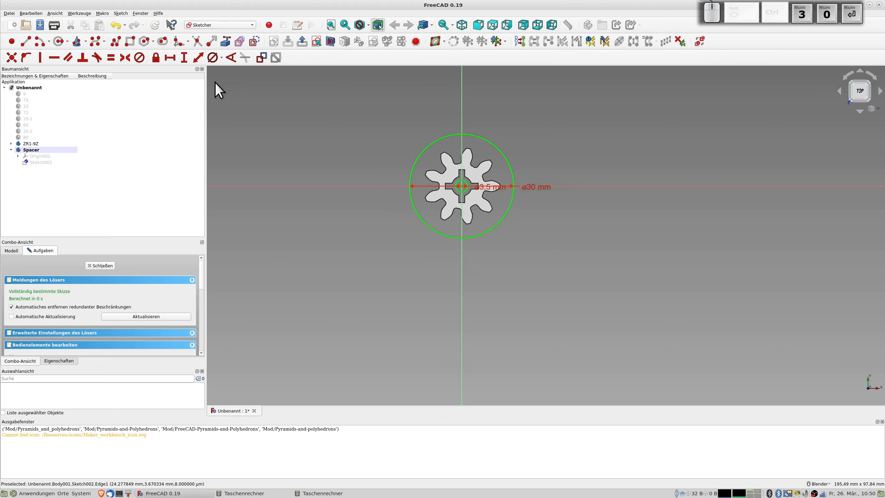
- Close the ring sketch and pad it 2 mm to form the spacer disc
middle_drag(410, 166, 544, 231)
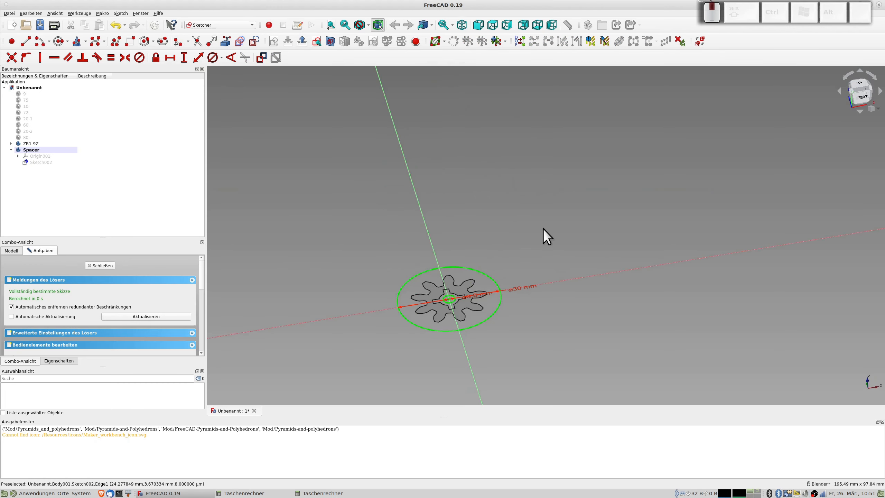
click(110, 266)
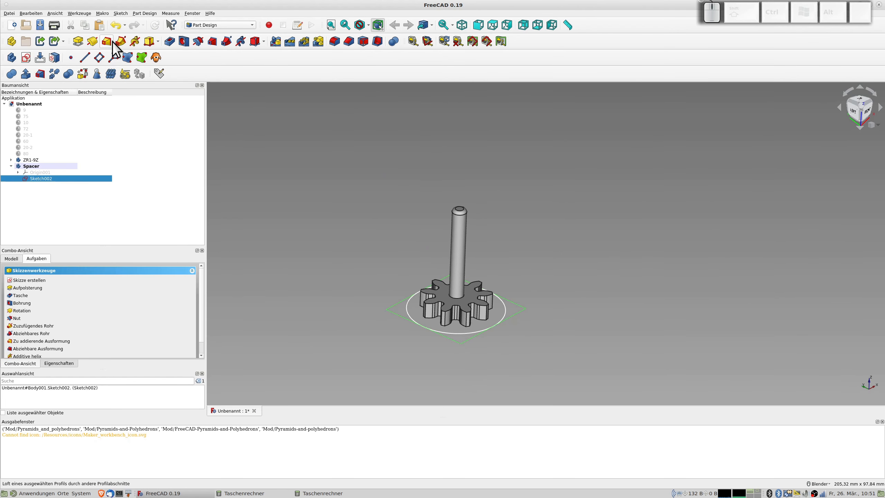
click(79, 42)
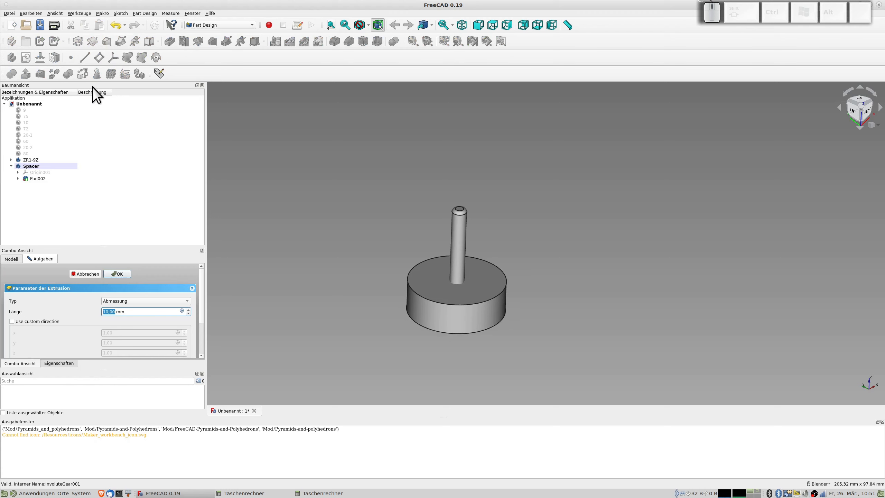
text(2)
key(Return)
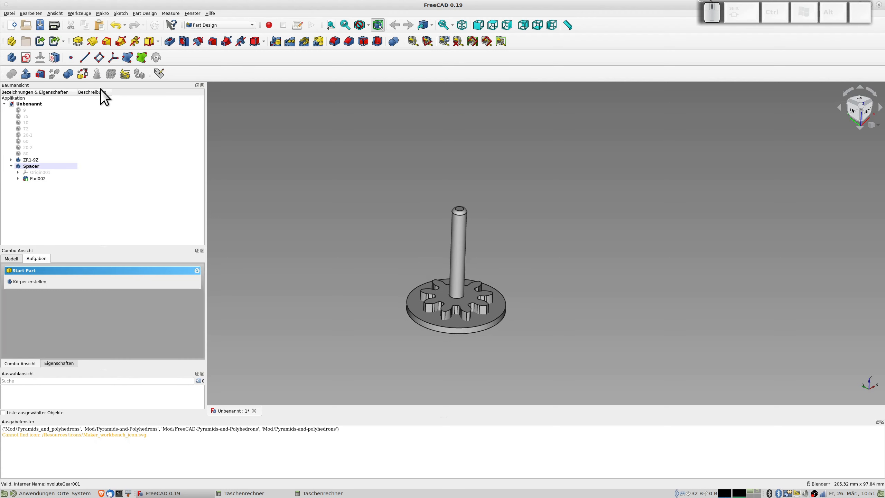
- Set the X position of the Spacer body's placement to 84 mm
click(40, 166)
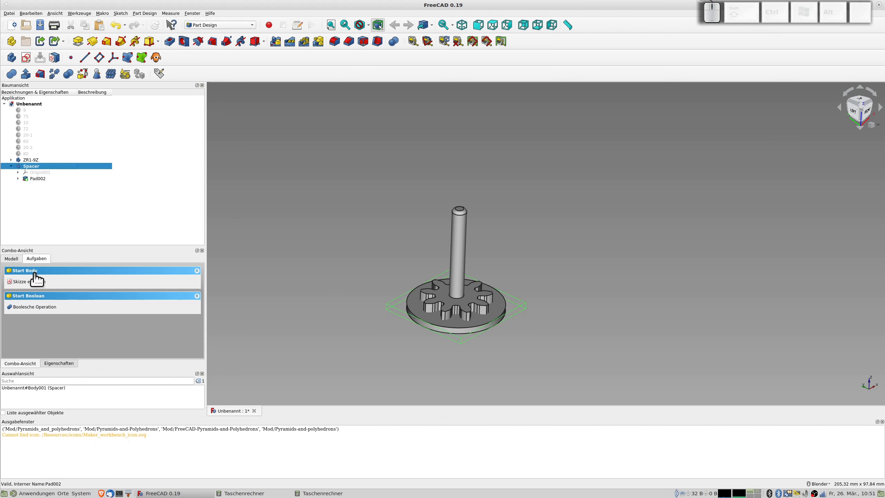
click(59, 363)
click(5, 285)
click(11, 306)
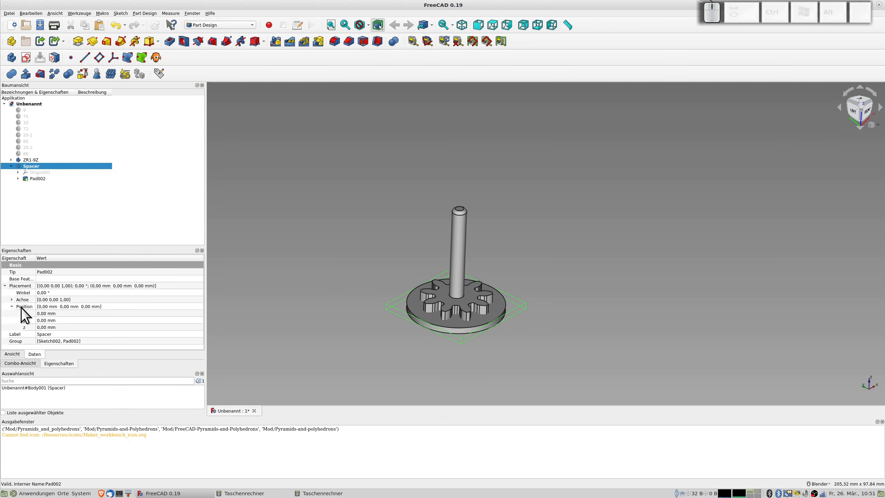
click(39, 314)
text(84)
key(Return)
mouse_move(683, 261)
middle_down()
mouse_move(697, 281)
mouse_move(692, 274)
middle_up()
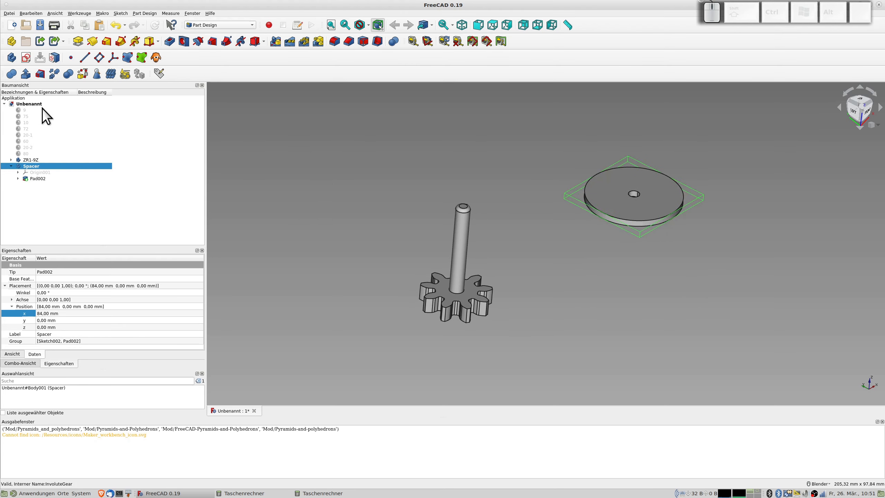
- Create a new body from the gear labelled 75 and rename it ZR2-75Z
click(28, 118)
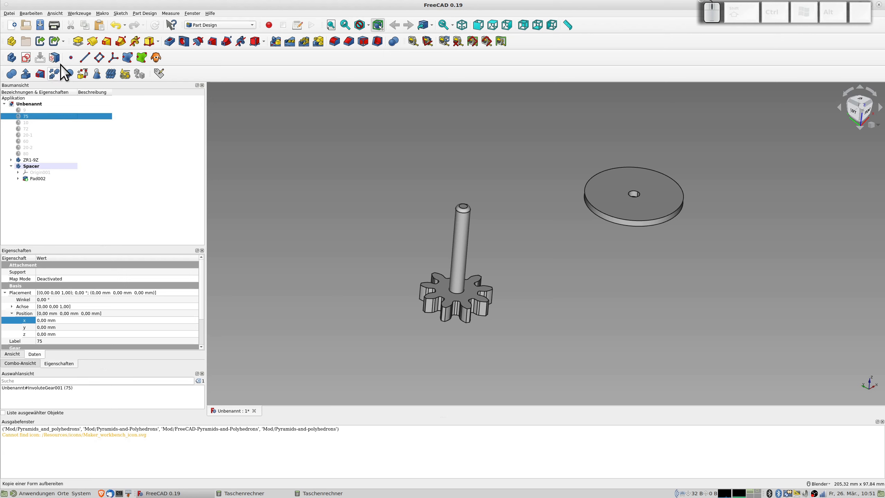
click(12, 57)
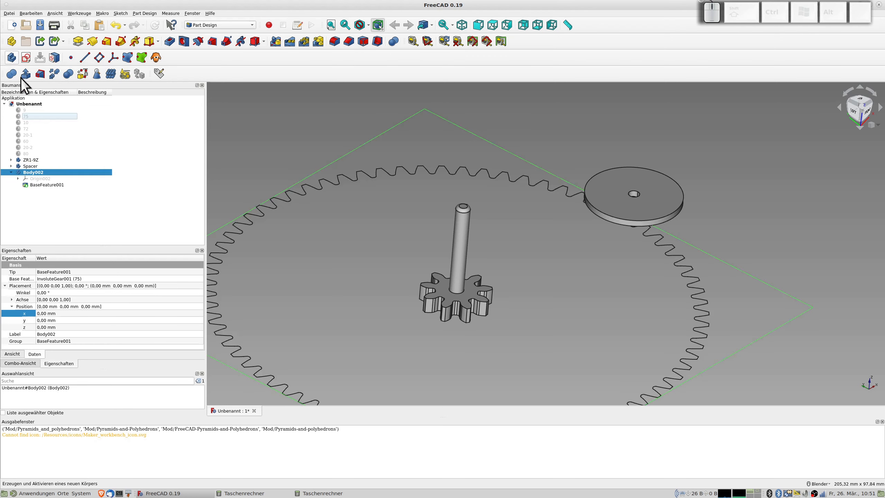
key(F2)
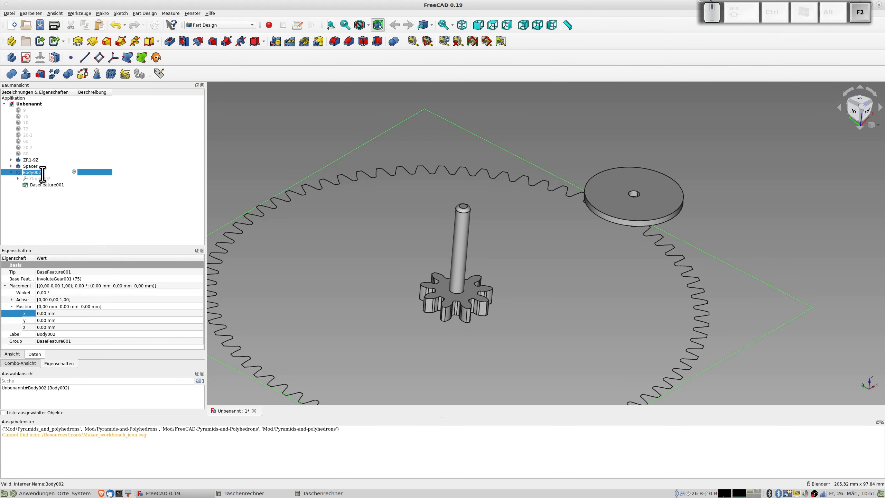
text(ZR)
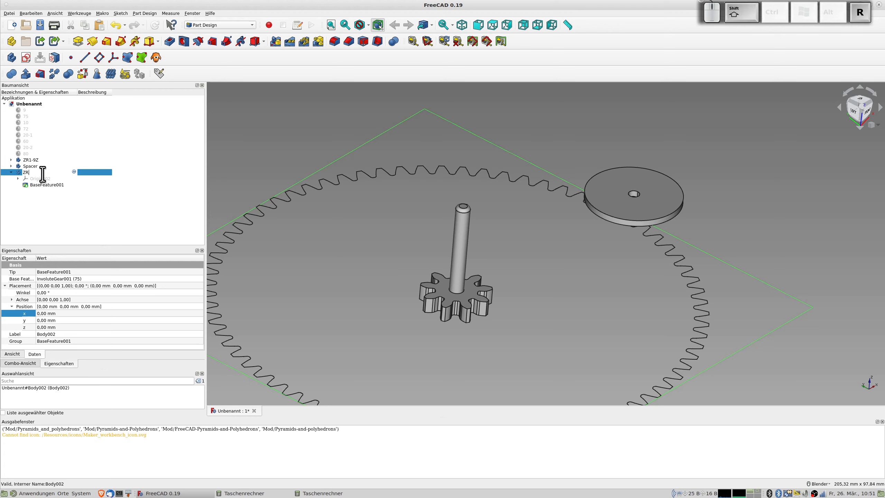
text(2-75Z)
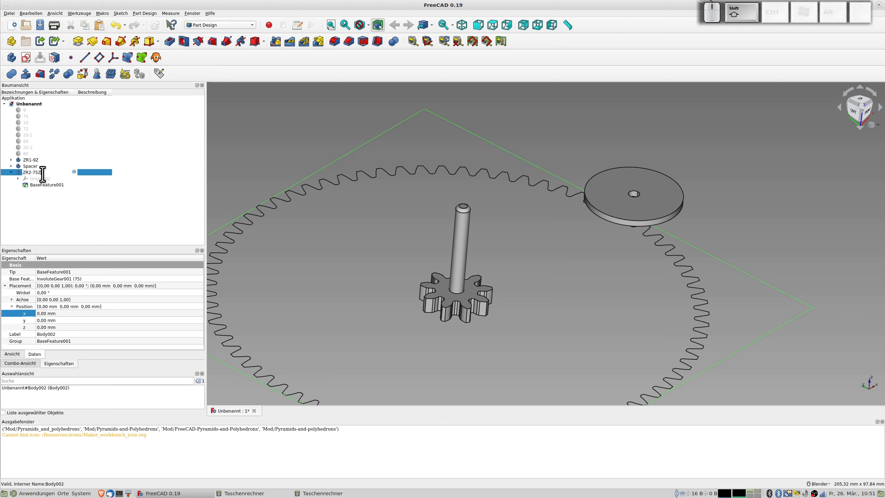
key(Return)
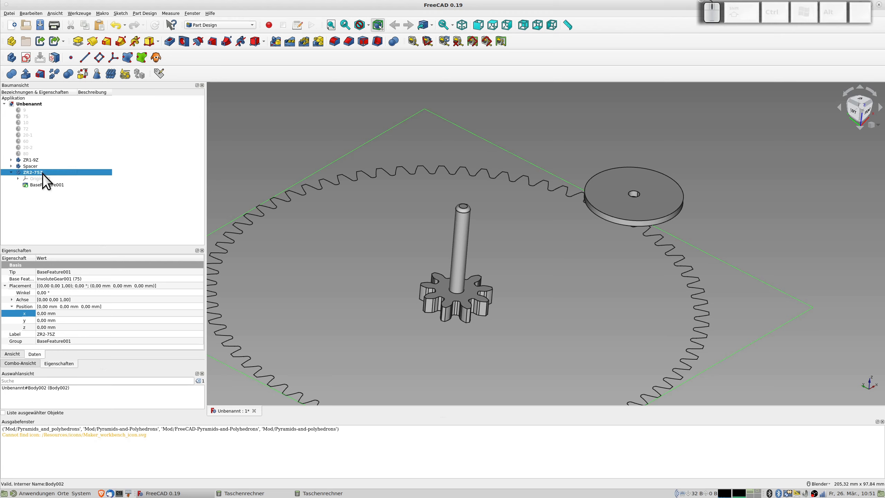
- Hide the ZR1-9Z and Spacer bodies so only the 75-tooth gear is displayed
scroll(488, 342, down, 3)
middle_drag(602, 352, 565, 383)
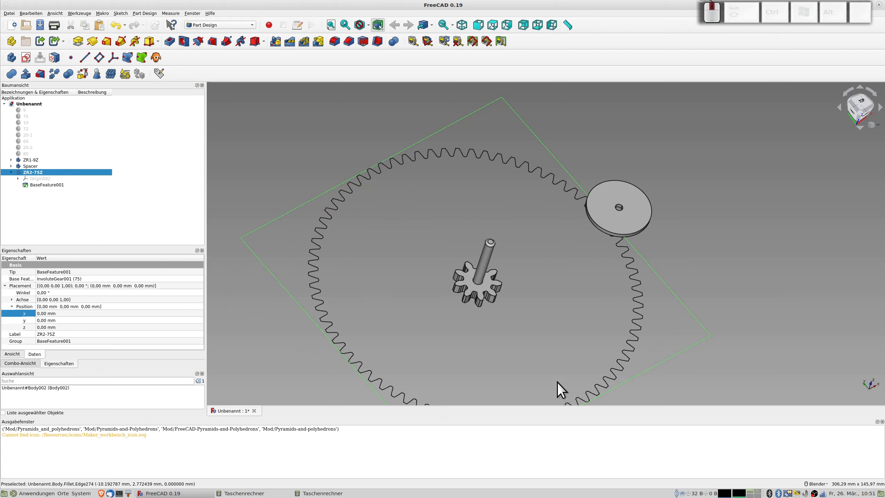
click(27, 161)
key(space)
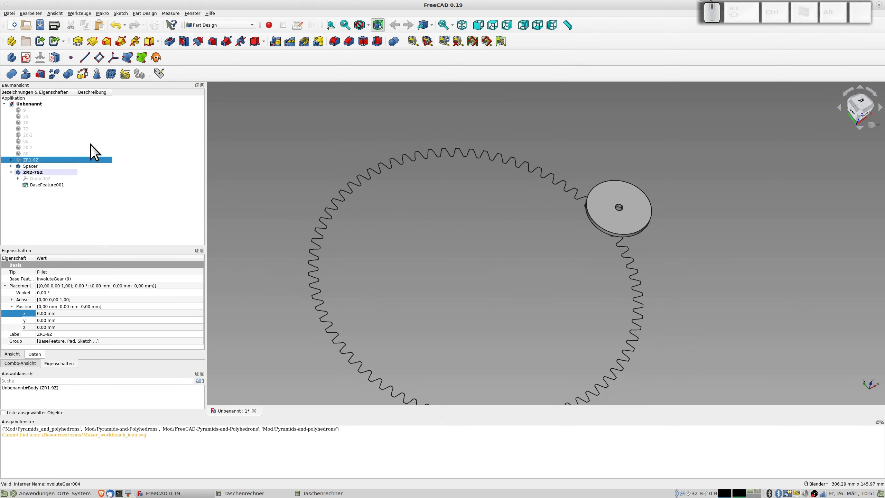
click(42, 168)
key(space)
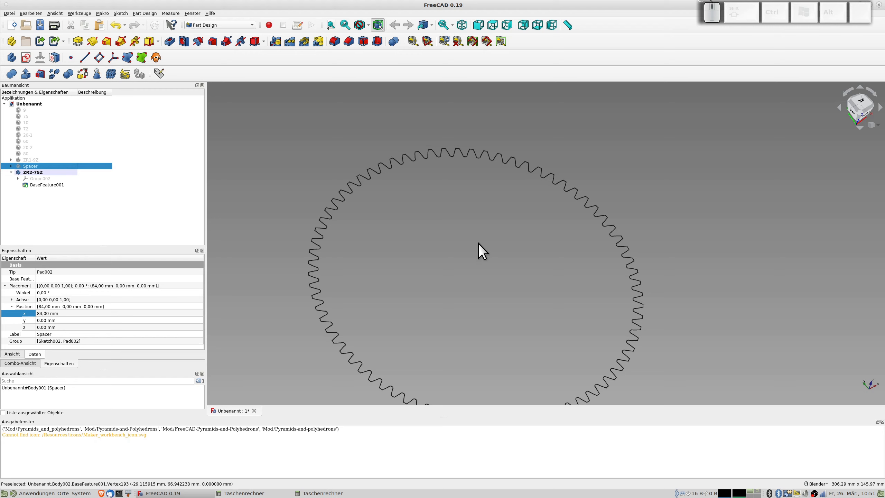
- Pad the base feature of the ZR2-75Z body 3 mm
click(35, 186)
click(78, 42)
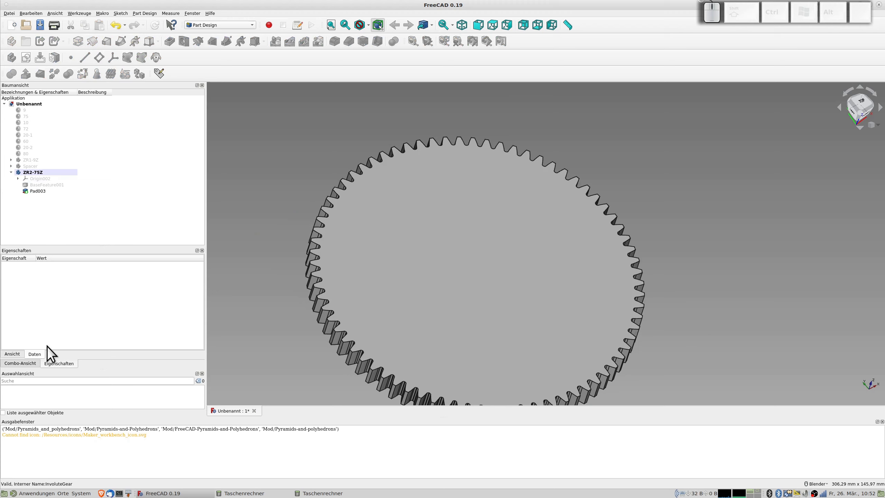
click(19, 363)
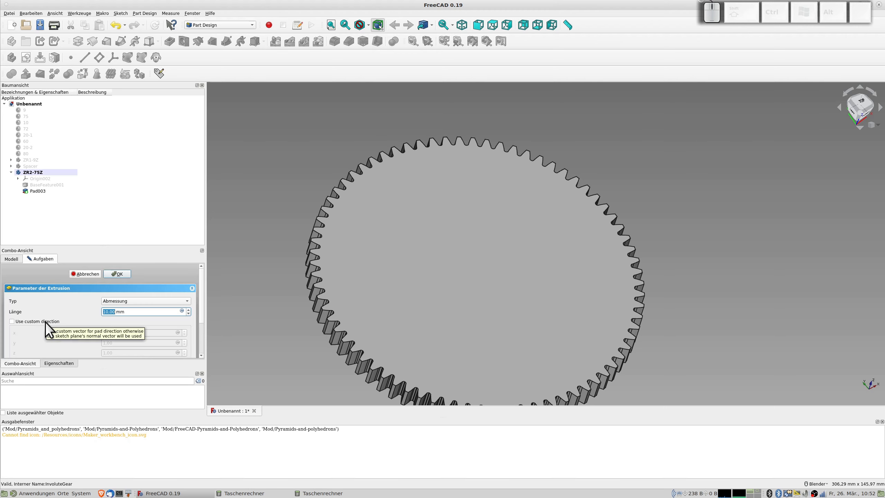
text(3)
key(Return)
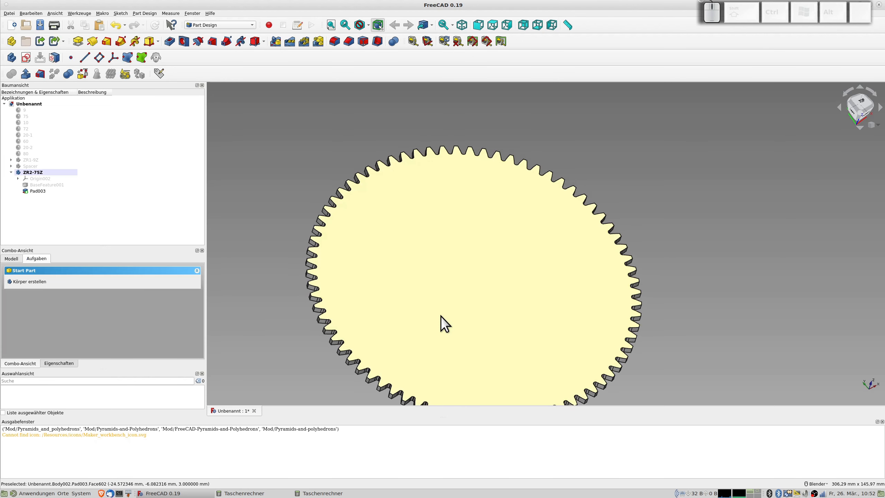
scroll(457, 310, down, 2)
shift+middle_drag(450, 302, 460, 240)
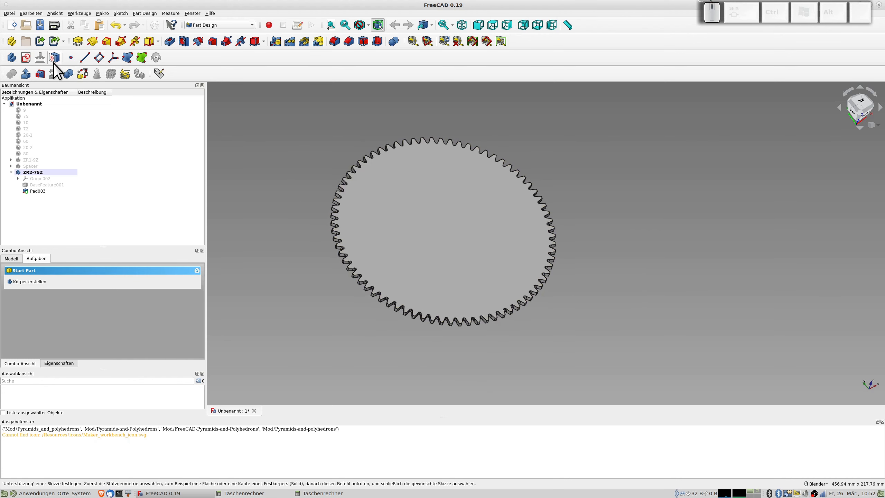
click(27, 58)
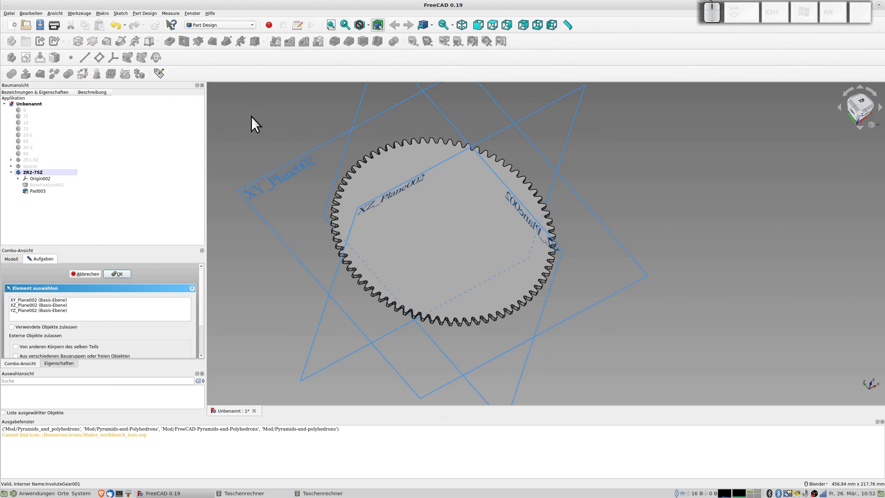
click(88, 274)
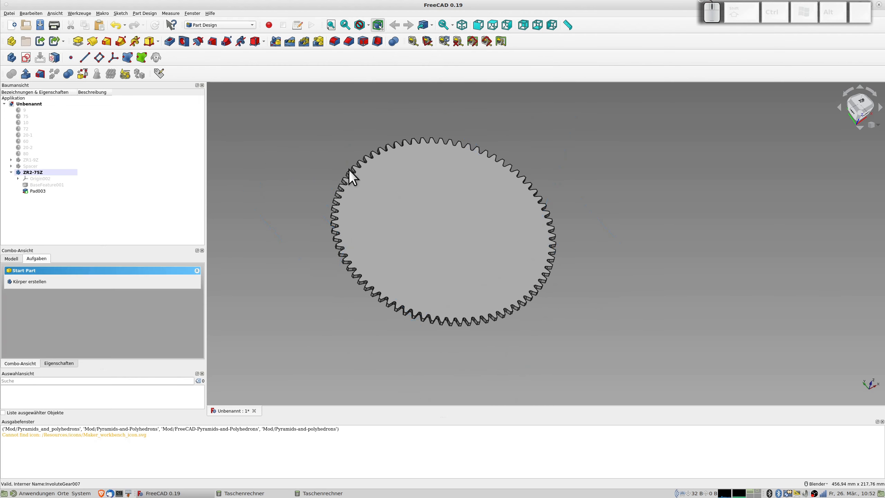
- Sketch a circle about 12 mm in diameter centred on the origin on the face of the ZR2-75Z gear
click(365, 175)
click(26, 57)
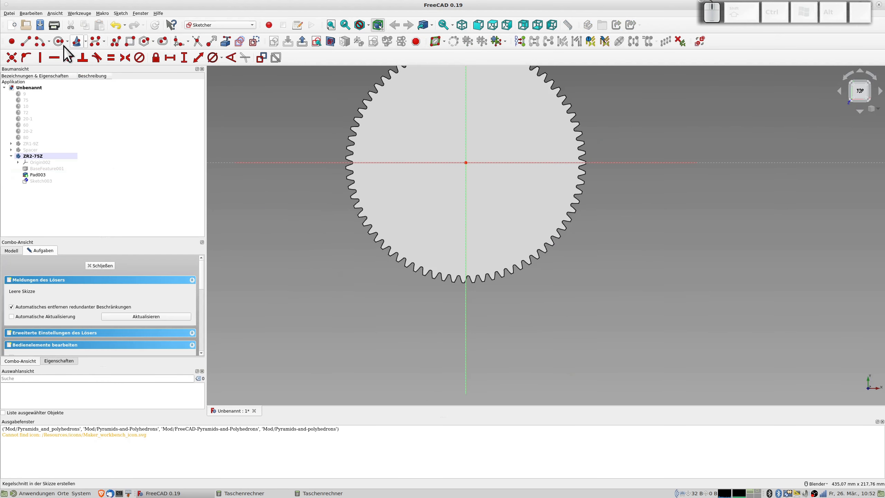
click(59, 41)
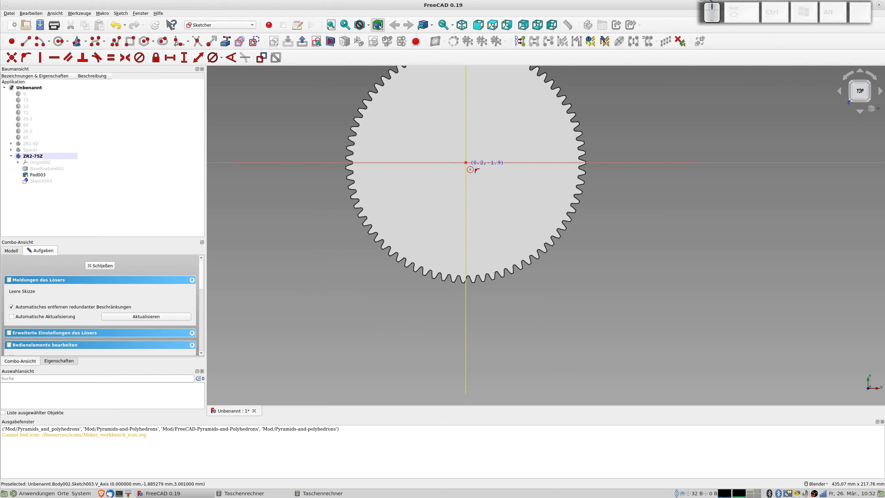
click(466, 163)
click(473, 170)
right_click(477, 184)
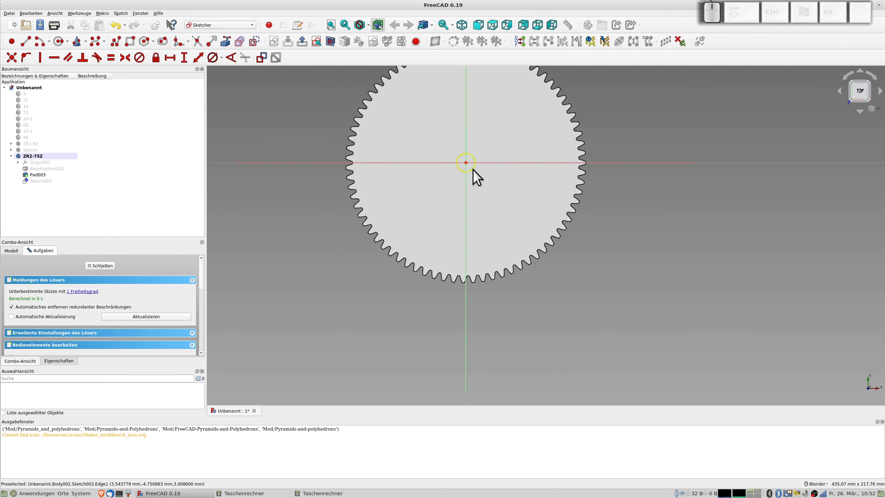
- Constrain the diameter of the circle on the 75-tooth gear to 4.75 mm
click(473, 170)
click(213, 57)
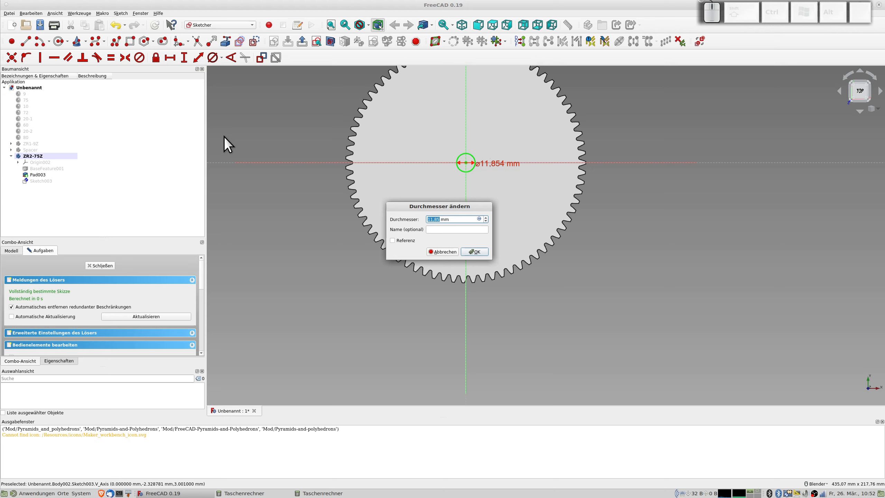
text(4,75)
key(Return)
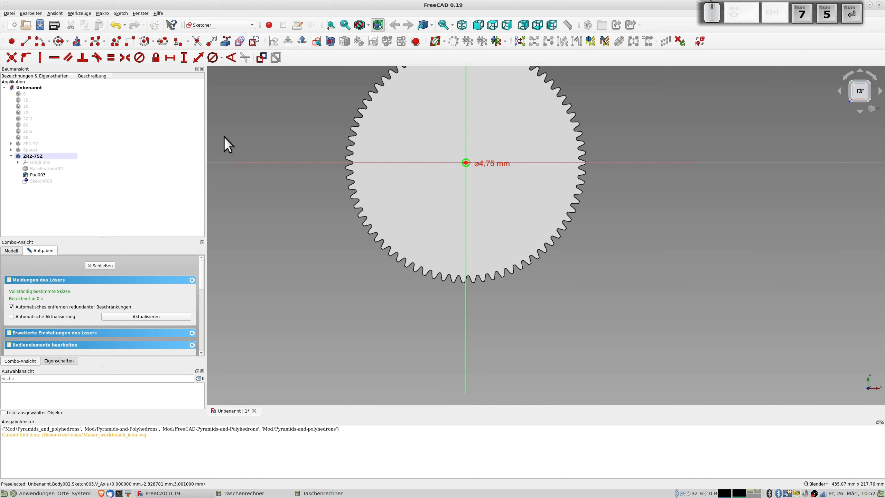
scroll(481, 157, down, 5)
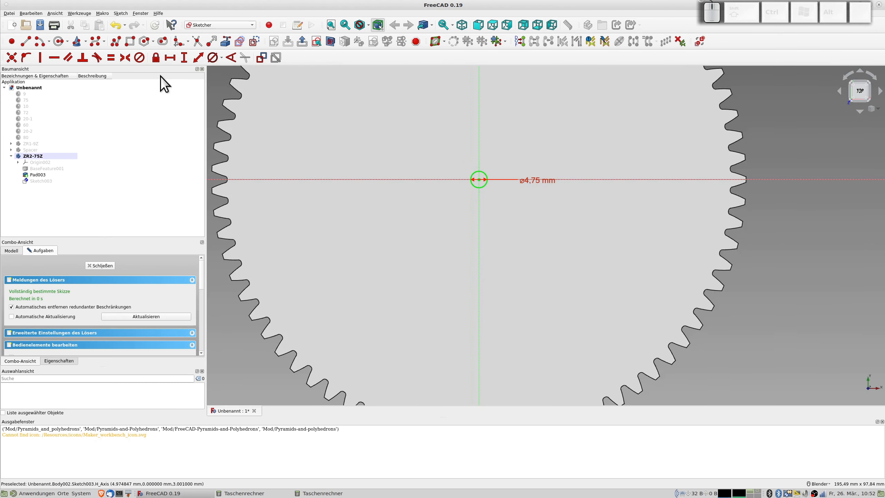
- Finish the sketch and pocket its circle 5 mm deep to cut the centre bore of the ZR2-75Z gear
click(100, 265)
click(168, 42)
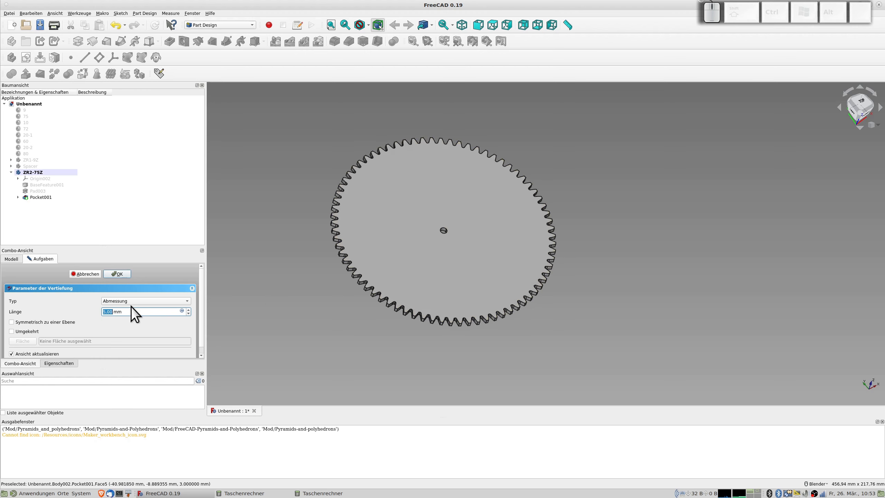
click(120, 273)
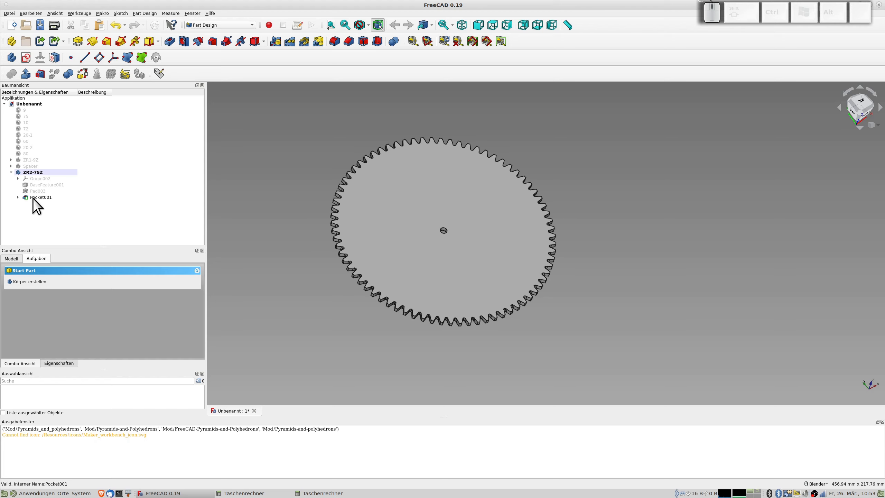
- Edit the sketch of the ZR2-75Z bore pocket and set the circle's diameter to 3.5 mm
click(19, 197)
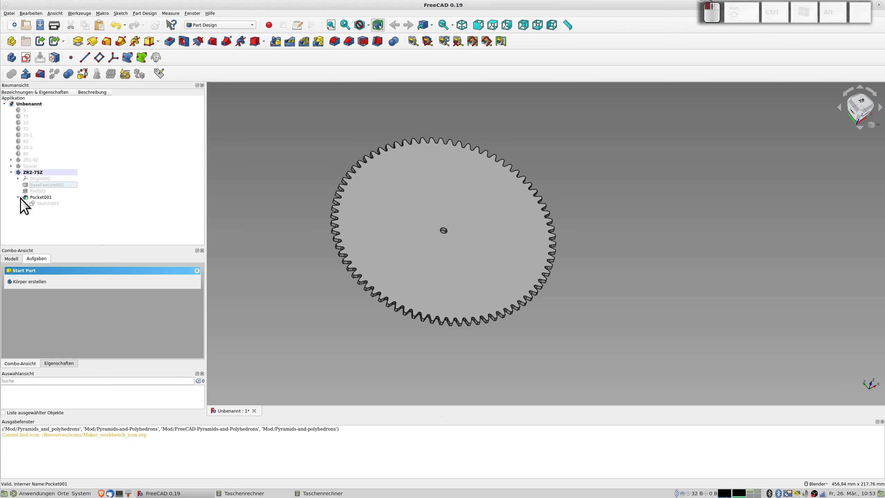
double_click(46, 204)
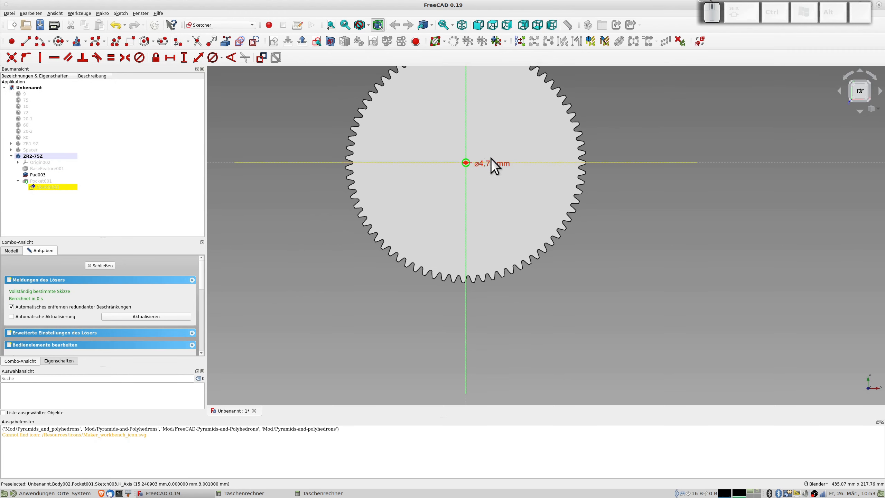
double_click(488, 165)
text(3,5)
key(Return)
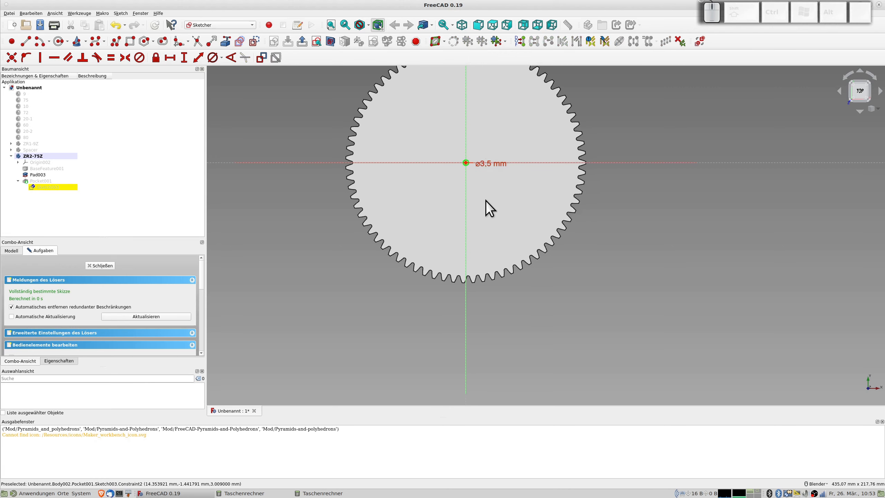
click(101, 266)
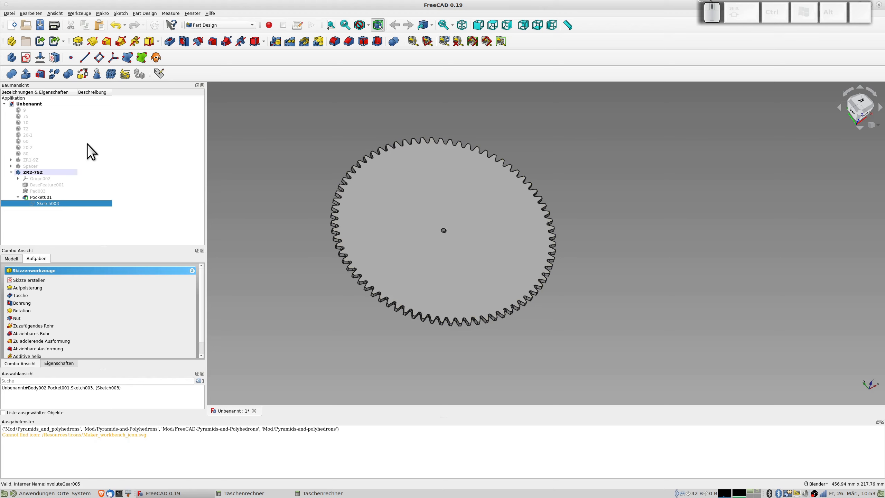
- Create a new body from the gear labelled 10 and rename it ZR3-10Z
click(24, 123)
click(12, 57)
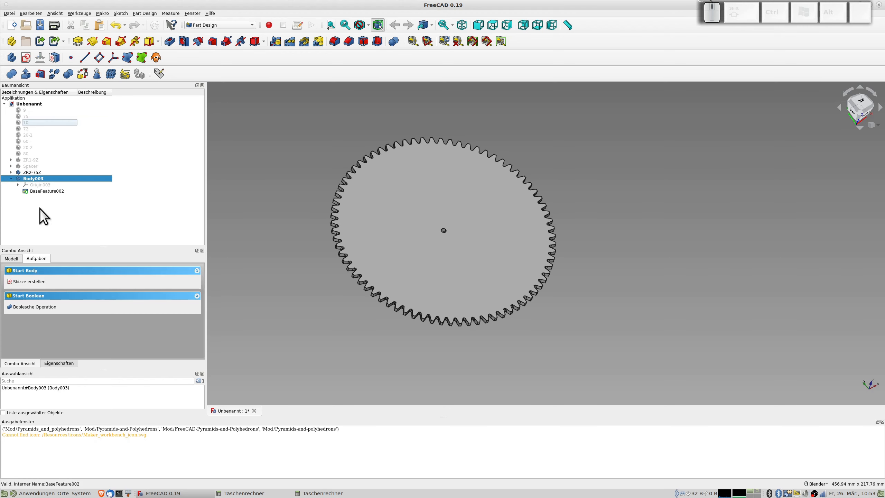
key(F2)
text(ZR3-10)
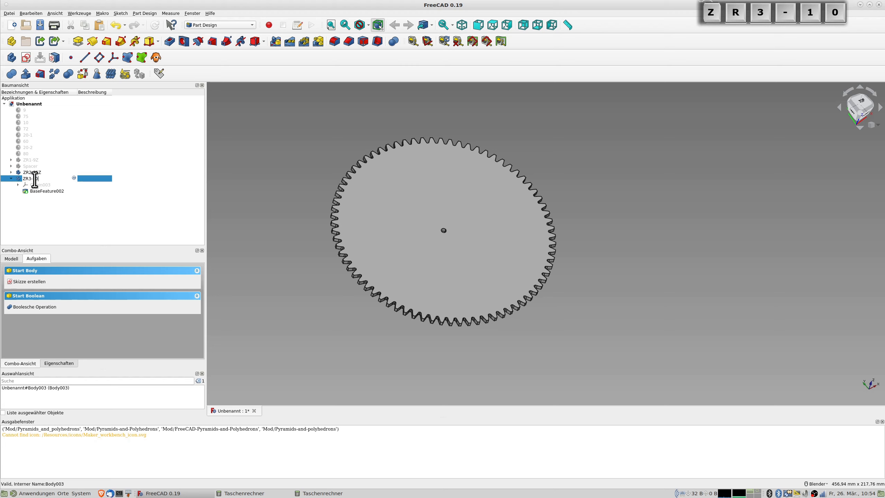
text(Z)
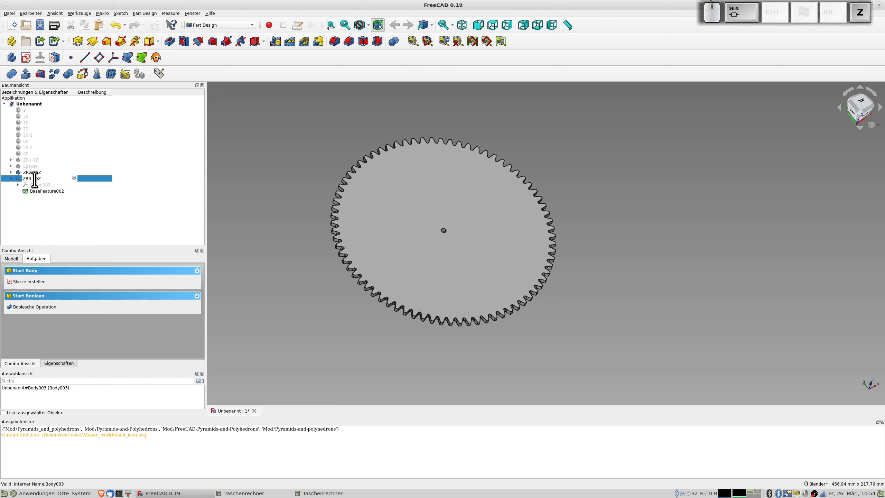
- Pad the base feature of the ZR3-10Z body 3 mm and hide the ZR2-75Z body
click(35, 192)
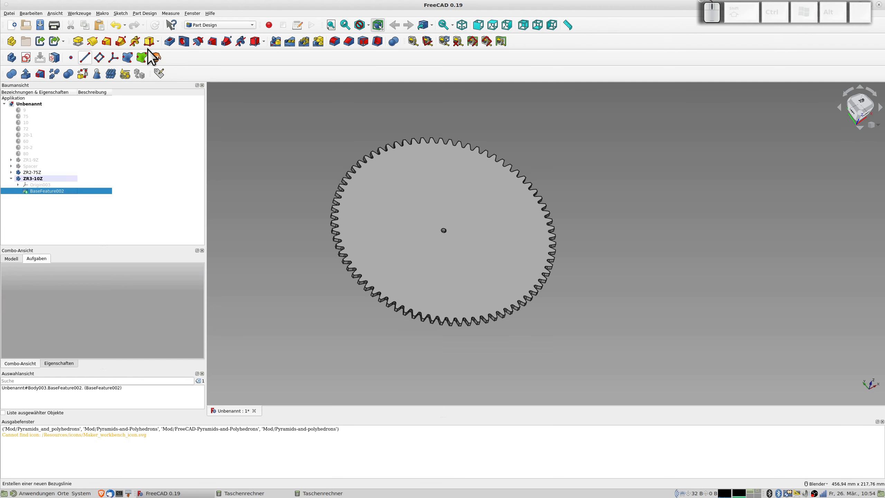
click(78, 41)
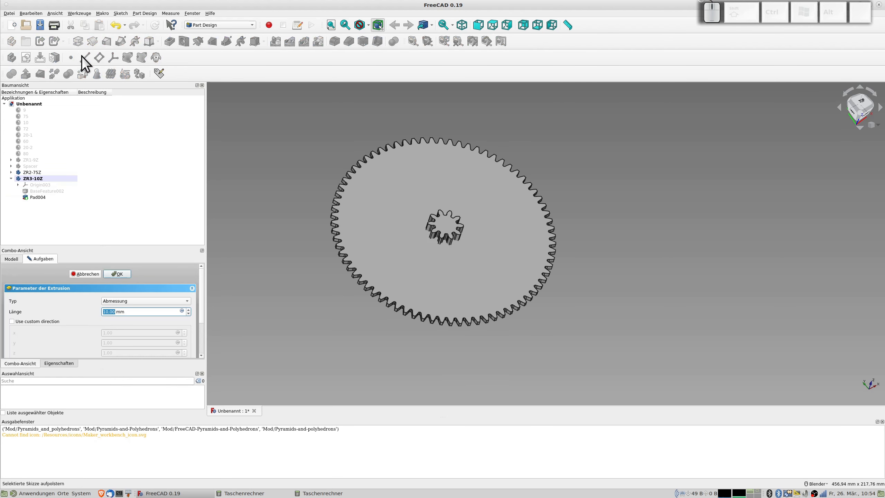
key(Return)
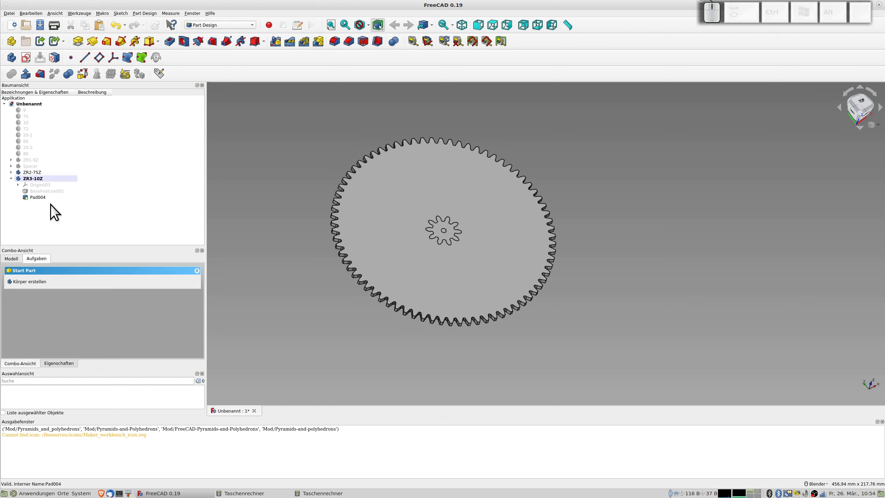
click(38, 172)
key(space)
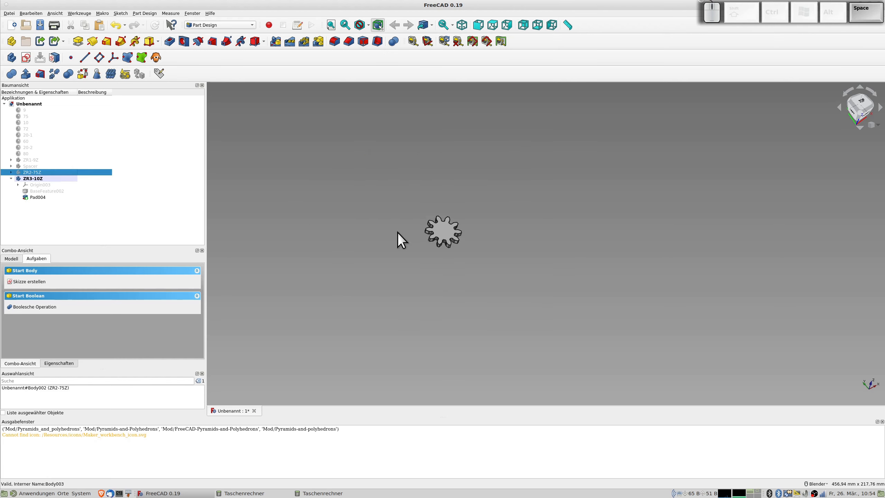
- Sketch a circle about 7 mm in diameter centred on the origin on the face of the ZR3-10Z gear
click(440, 229)
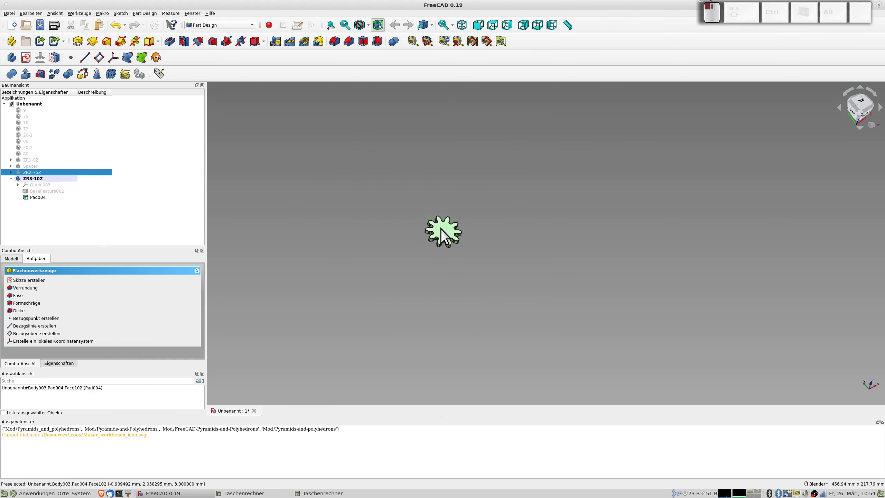
click(26, 58)
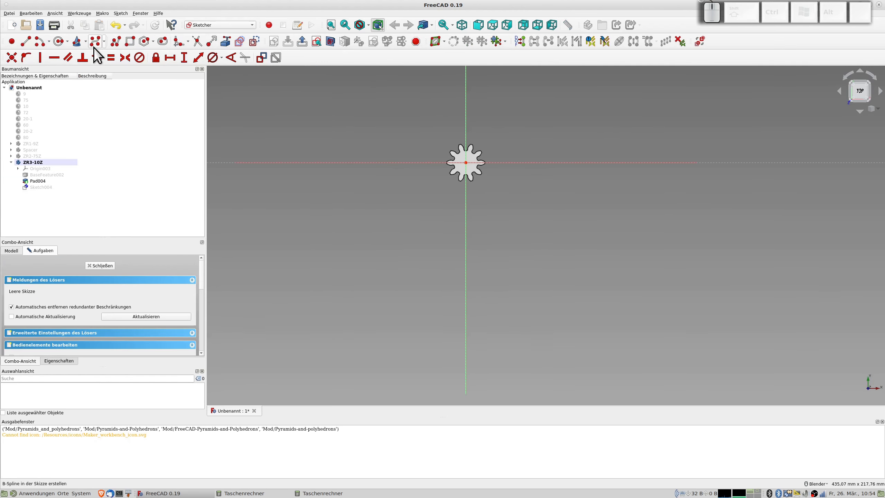
click(59, 41)
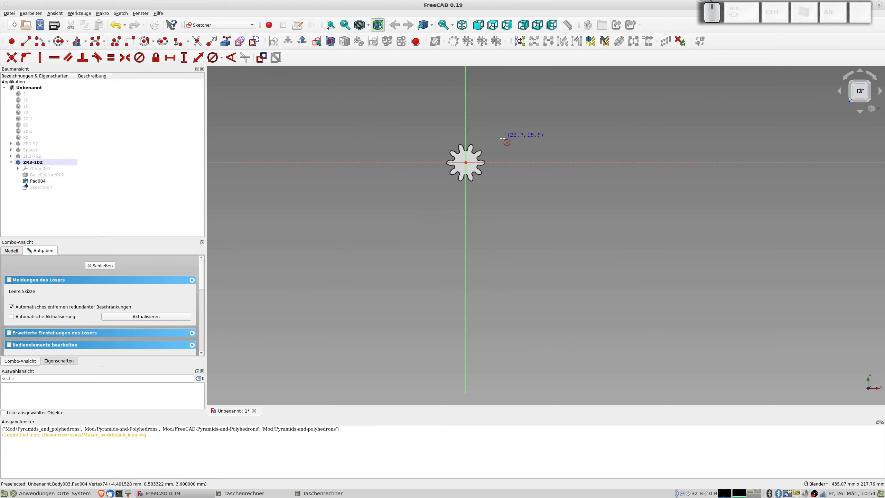
click(466, 163)
click(471, 170)
right_click(473, 172)
- Constrain the diameter of the circle on the 10-tooth gear to 3.5 mm
click(471, 169)
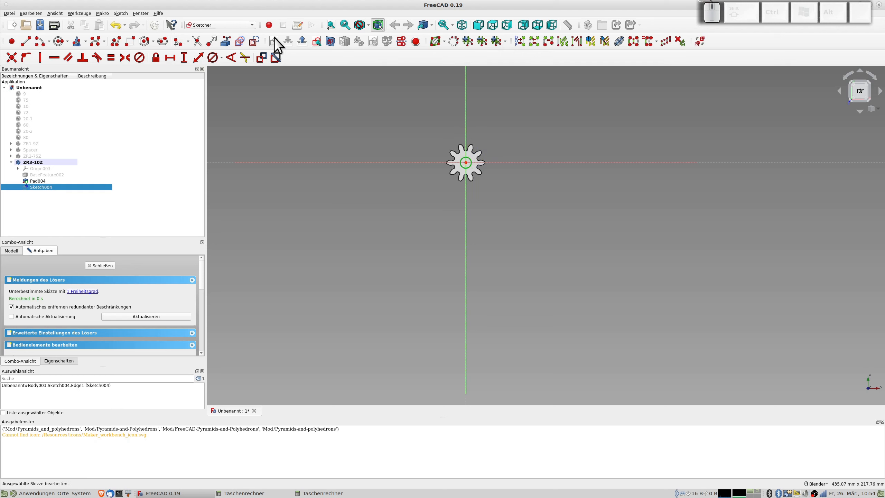
click(213, 58)
text(3.5)
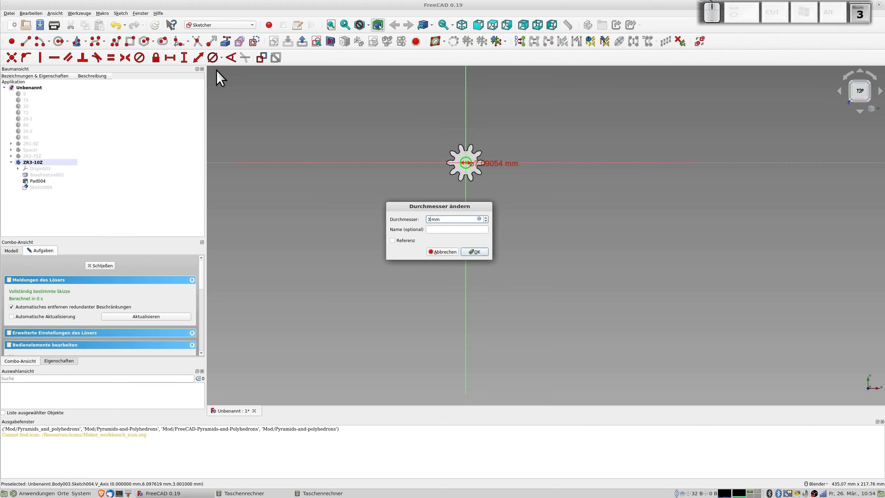
key(Return)
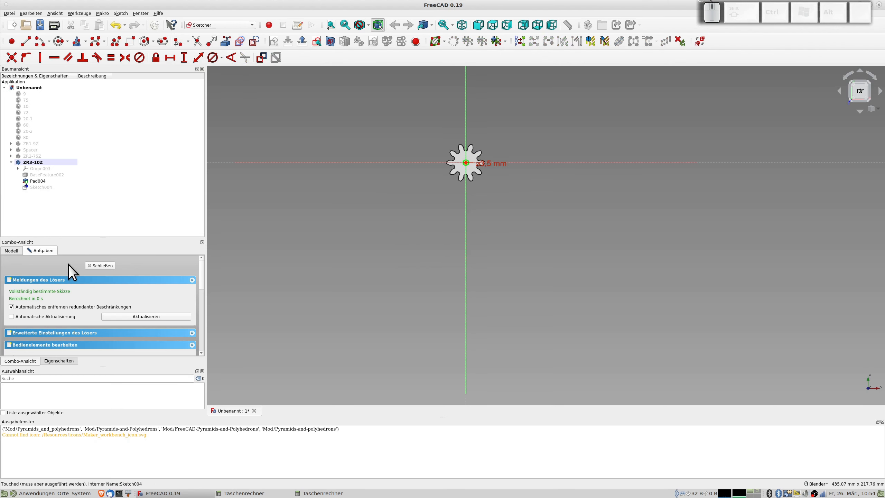
- Finish the sketch and pocket its circle 5 mm deep to cut the centre bore of the ZR3-10Z gear
click(100, 265)
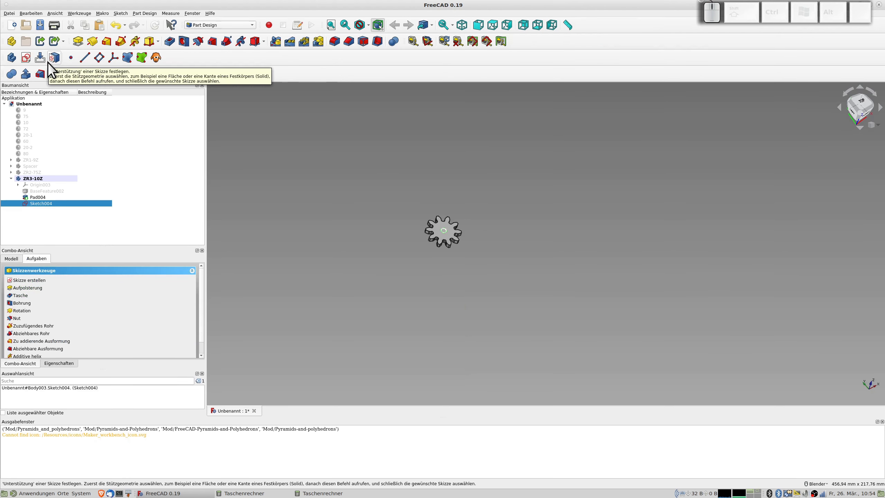
click(171, 41)
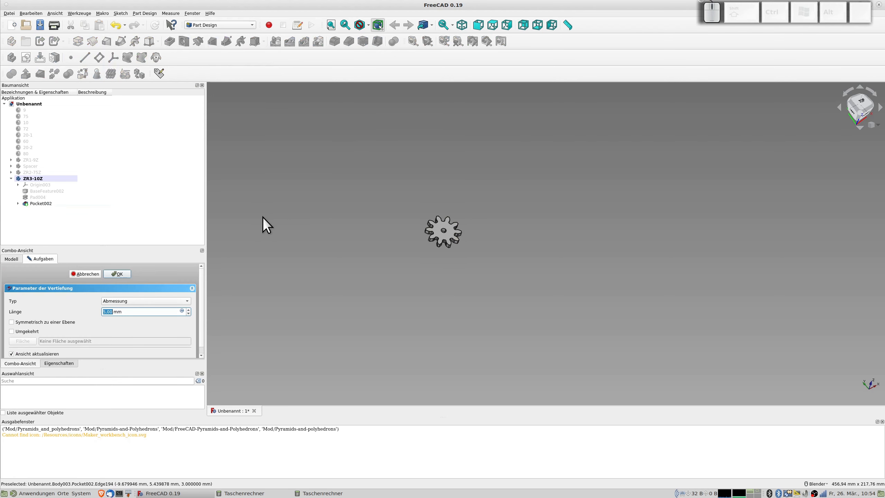
click(116, 273)
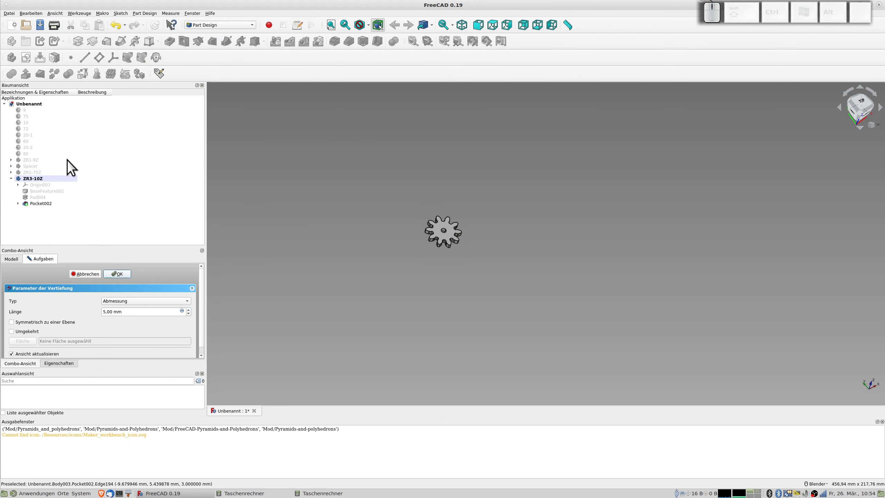
- Set the Z position of the ZR3-10Z body's placement to 3 mm
click(29, 180)
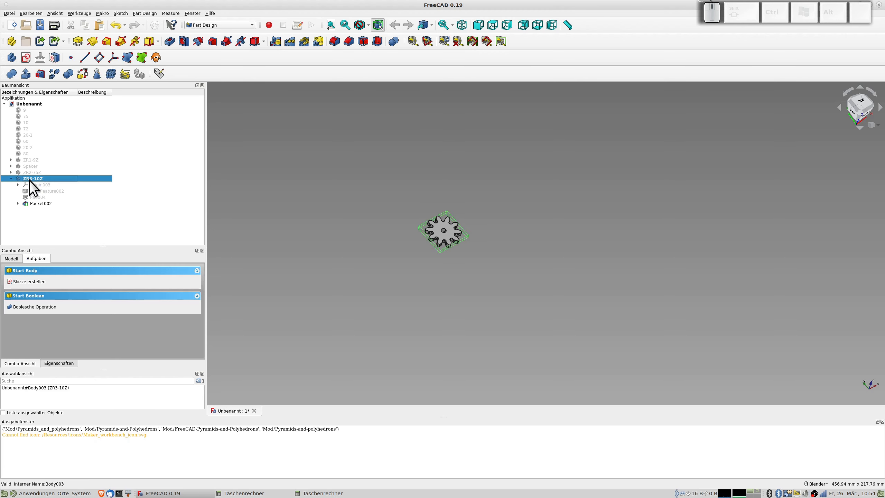
click(56, 363)
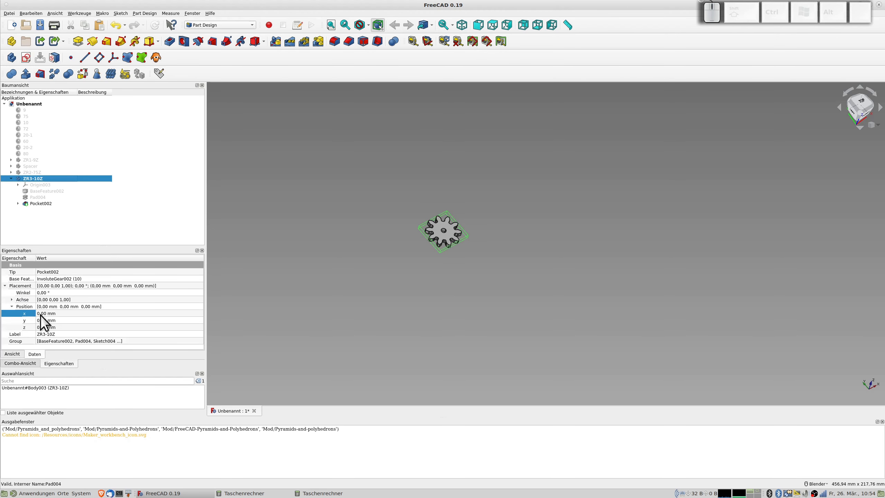
click(40, 329)
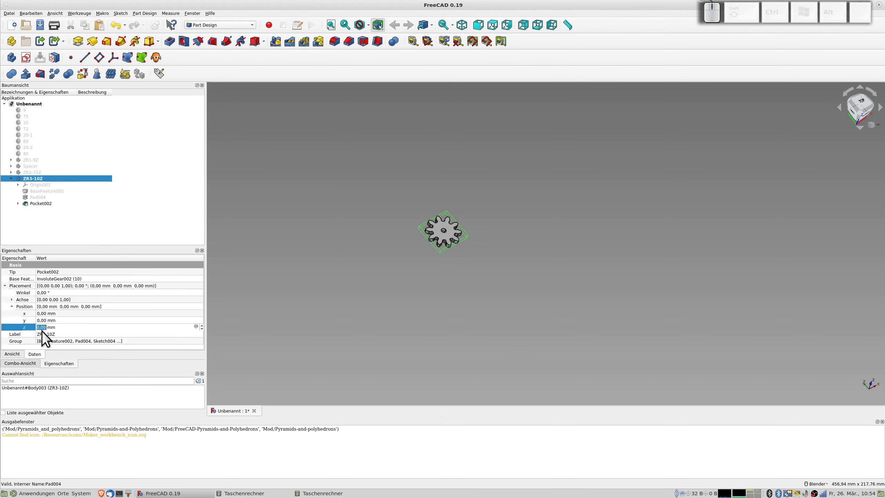
text(3)
key(Return)
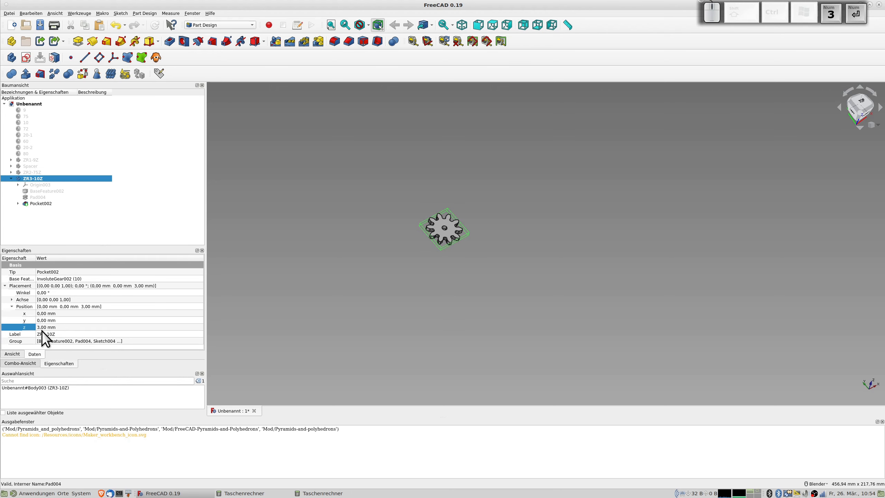
- Show the ZR2-75Z body again and inspect how the 10-tooth gear sits on it
click(40, 174)
key(space)
scroll(466, 260, up, 2)
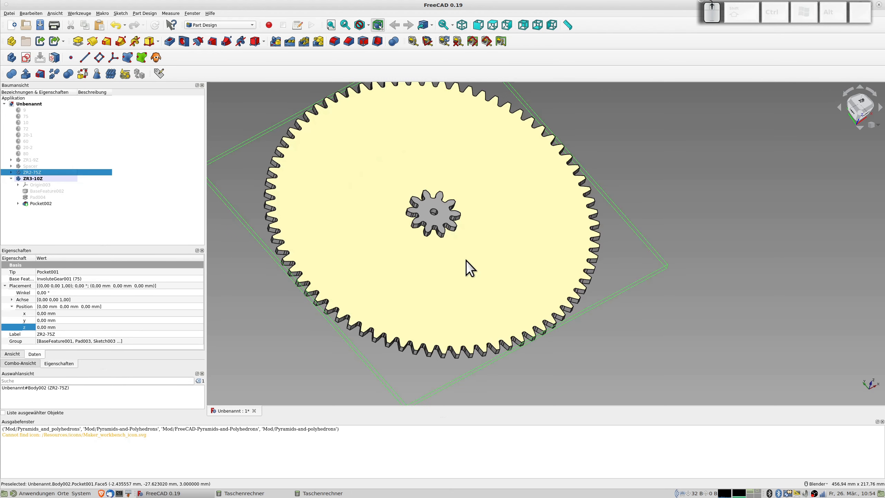
scroll(466, 260, down, 2)
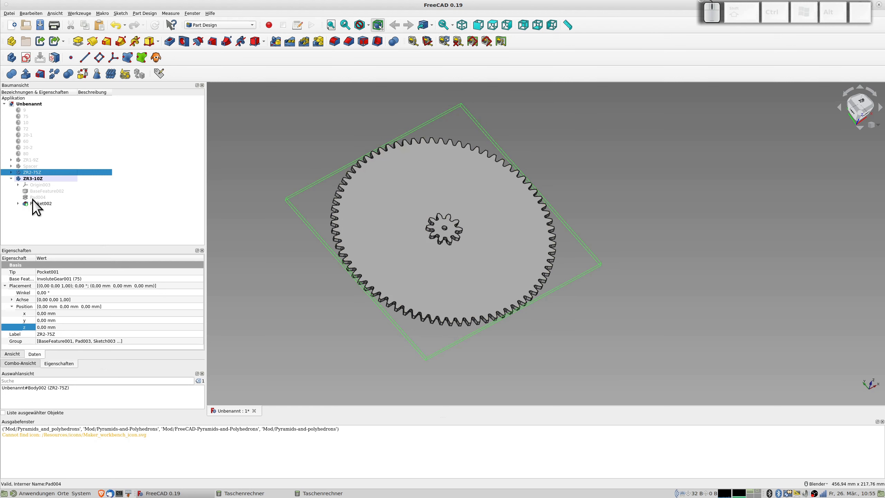
- Activate the ZR2-75Z body and start a new sketch on the flat top face of the 75-tooth gear
double_click(42, 173)
click(385, 202)
click(25, 57)
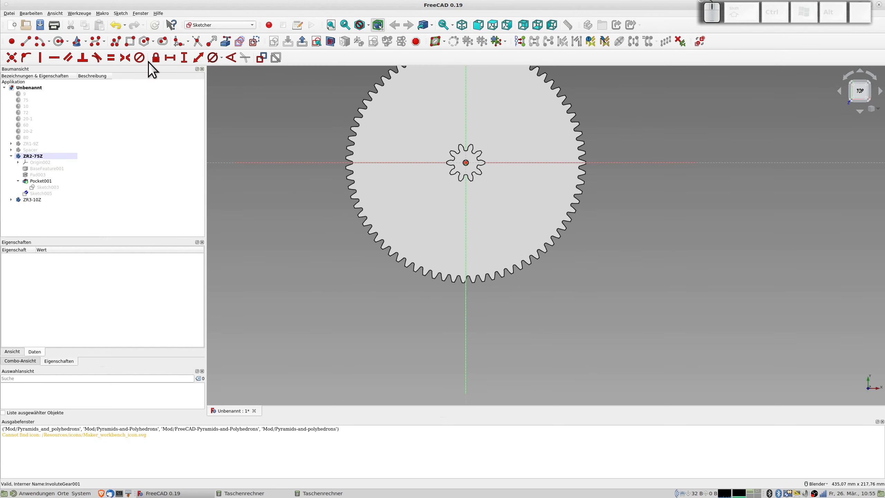
shift+middle_drag(362, 117, 377, 180)
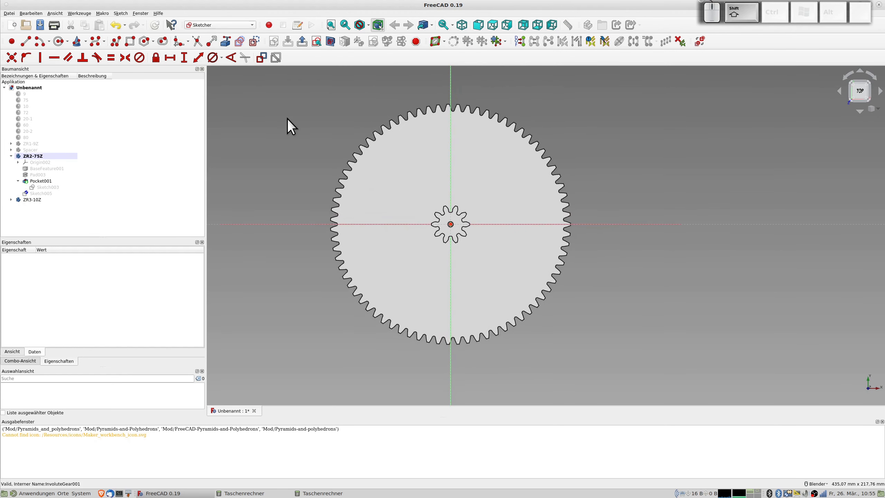
- Sketch two concentric circles about 130 mm and 39 mm in diameter, centred on the origin of the gear
click(58, 42)
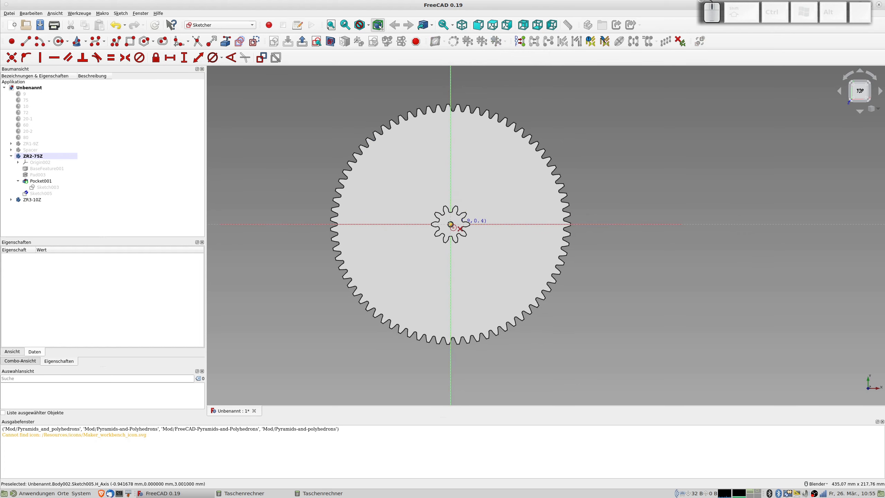
click(450, 224)
click(375, 158)
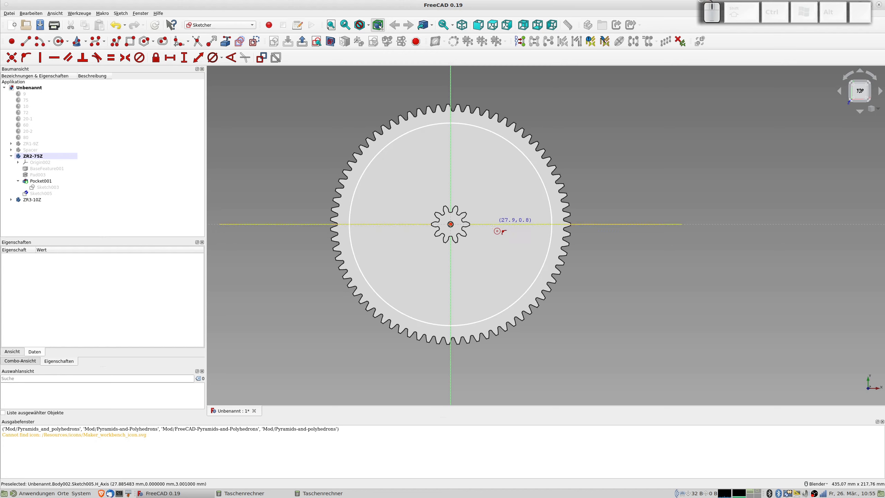
click(451, 224)
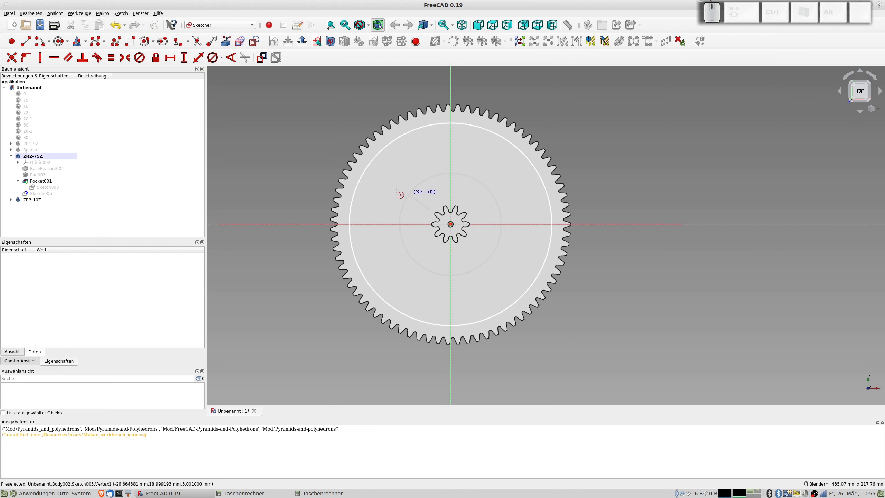
click(426, 207)
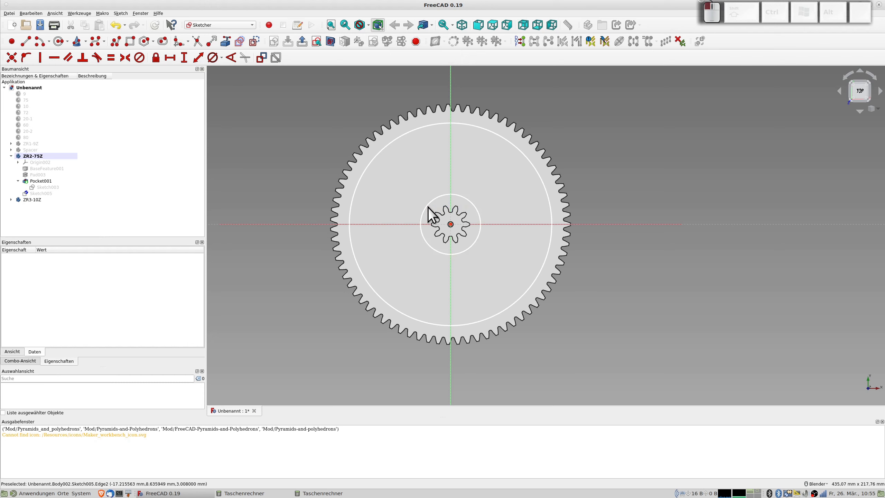
- Constrain the inner circle's diameter to 35 mm and the outer circle's diameter to 130 mm
click(428, 206)
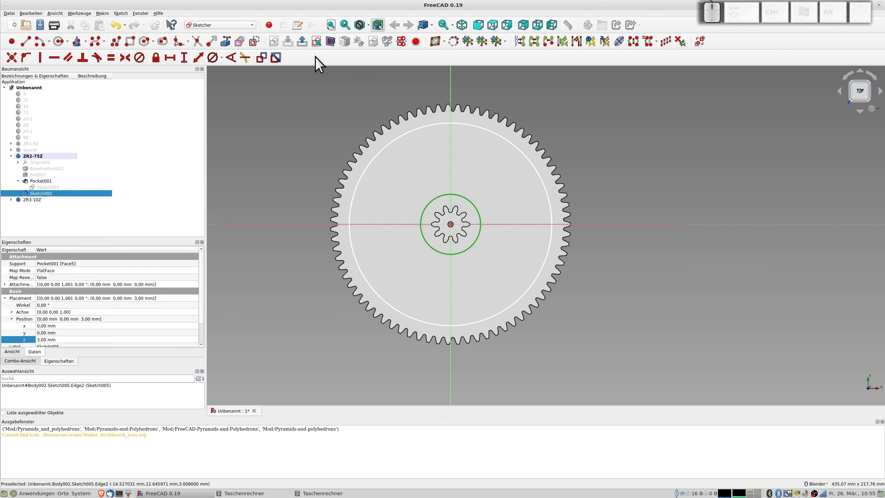
click(213, 58)
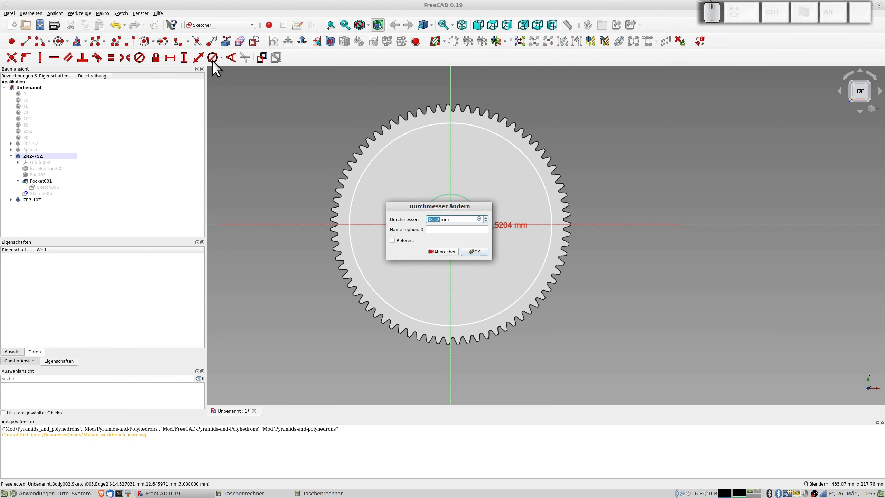
text(35)
key(Return)
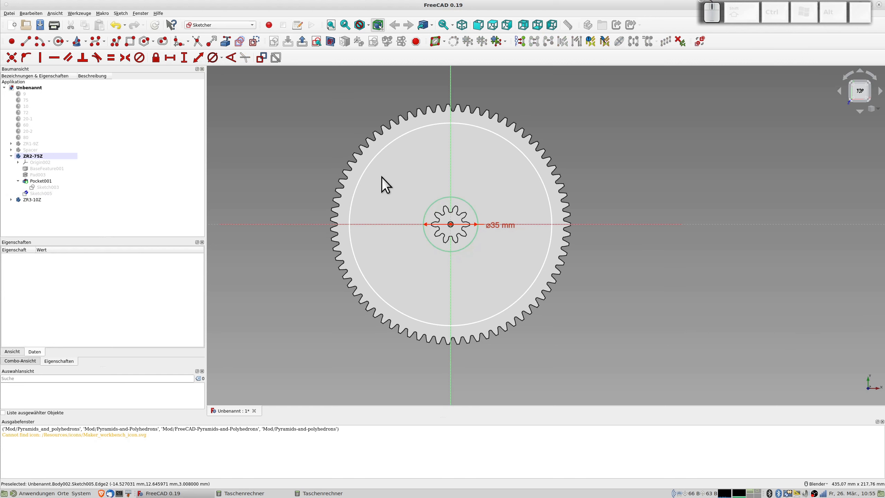
click(371, 164)
click(212, 58)
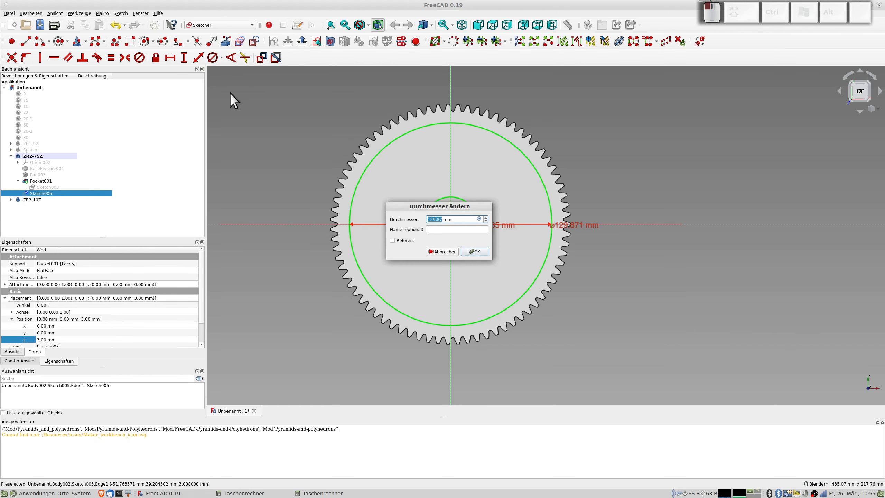
text(130)
key(Return)
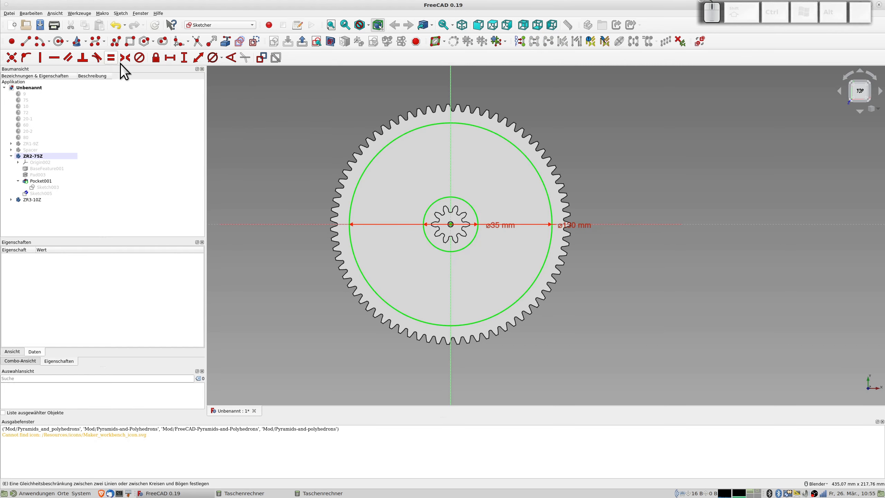
- Sketch one narrow vertical and one narrow horizontal rectangle crossing at the gear centre, both extending beyond the gear teeth
click(129, 43)
click(435, 87)
click(466, 360)
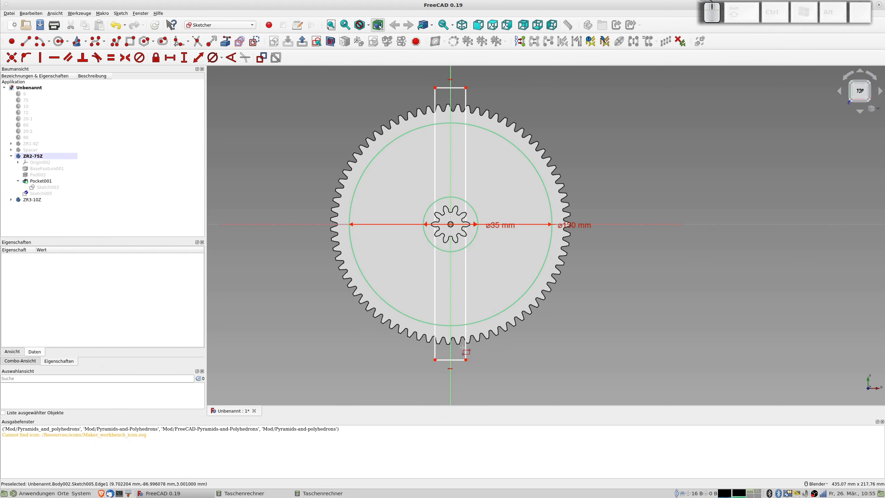
click(308, 211)
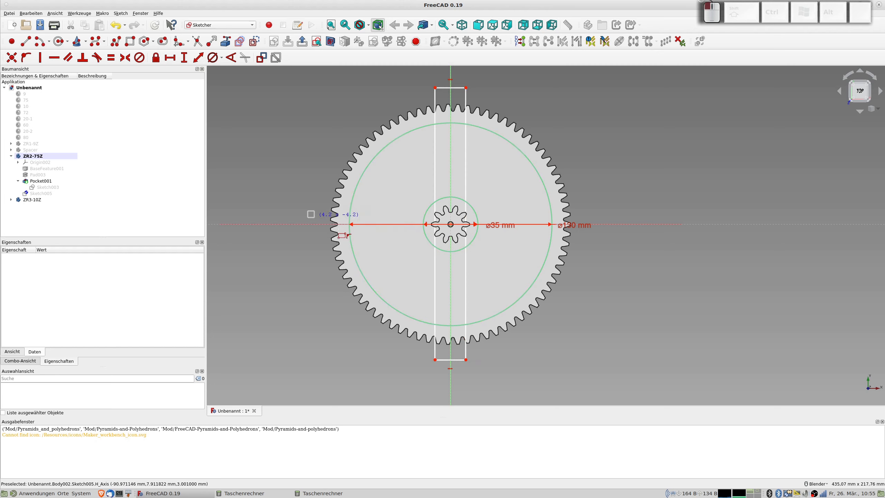
click(600, 240)
right_click(387, 273)
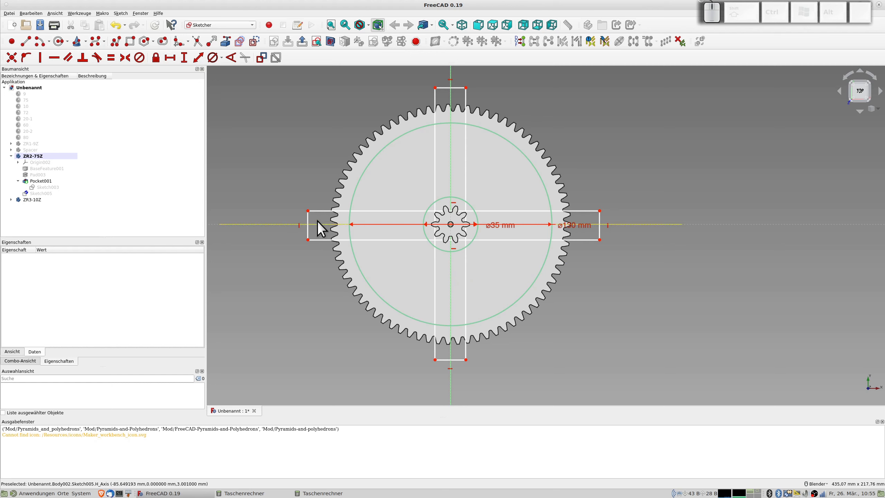
- Make the horizontal rectangle symmetric about the horizontal axis and the vertical rectangle symmetric about the vertical axis
click(308, 211)
click(308, 240)
click(289, 225)
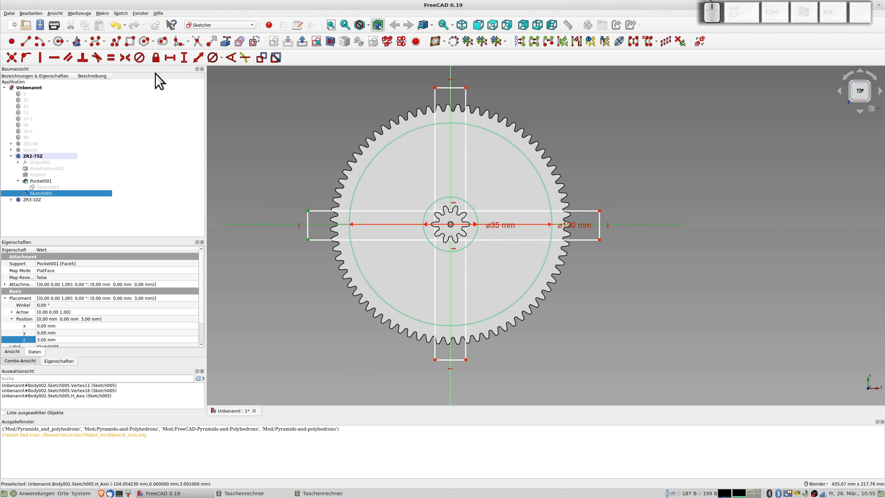
click(126, 58)
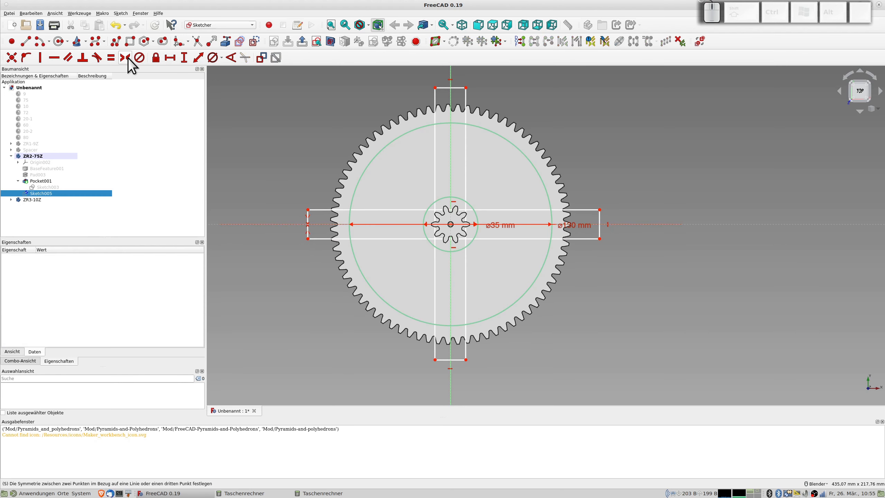
click(435, 87)
click(467, 87)
click(451, 71)
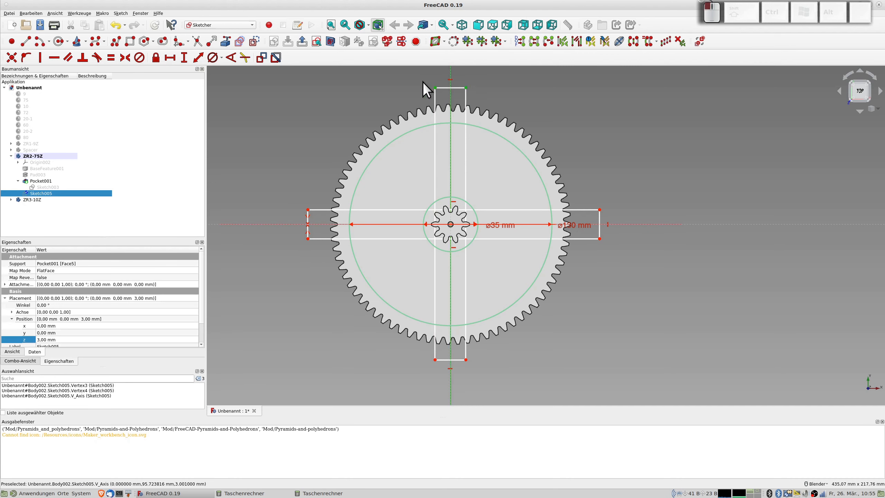
click(125, 58)
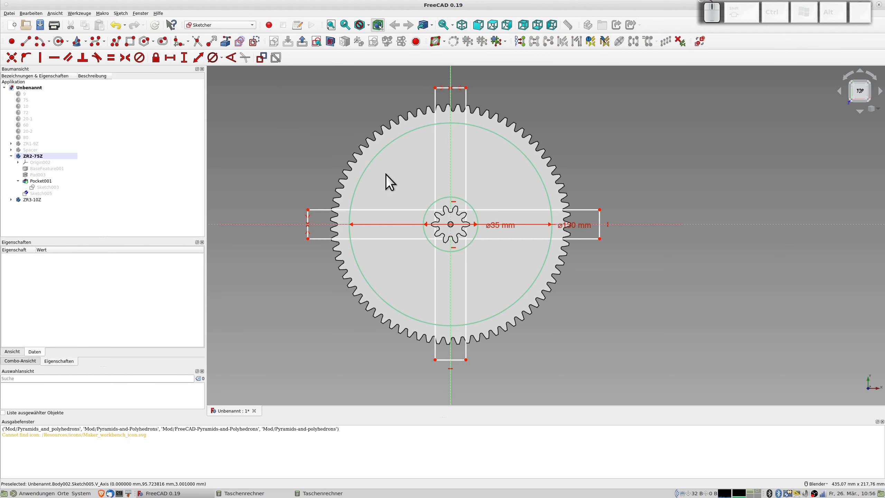
- Make the short end edges of both rectangles equal and constrain their length to 15 mm
click(309, 219)
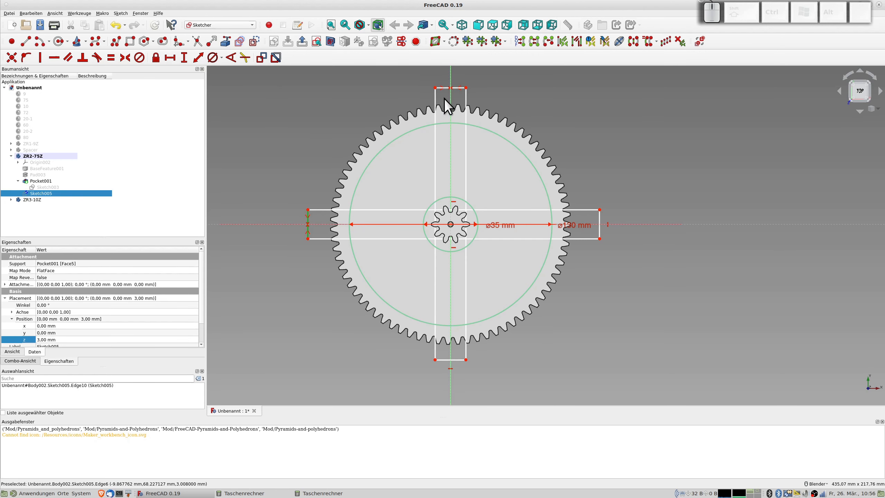
click(447, 87)
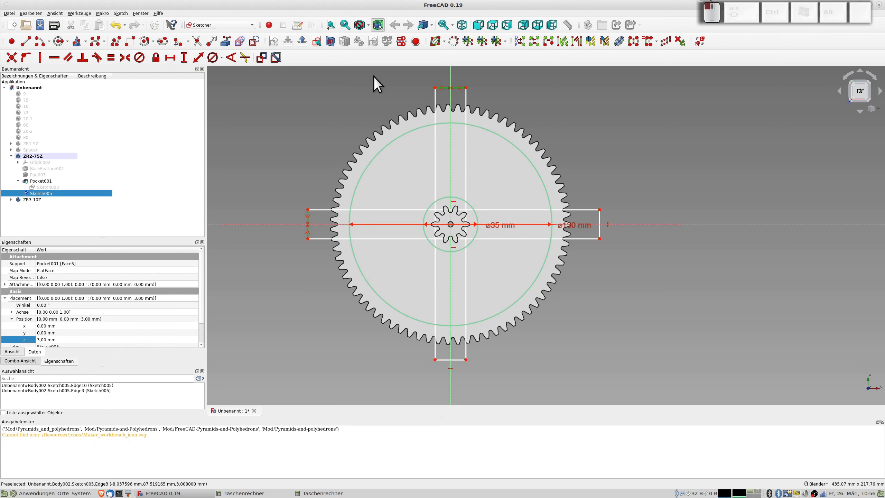
click(111, 58)
click(308, 216)
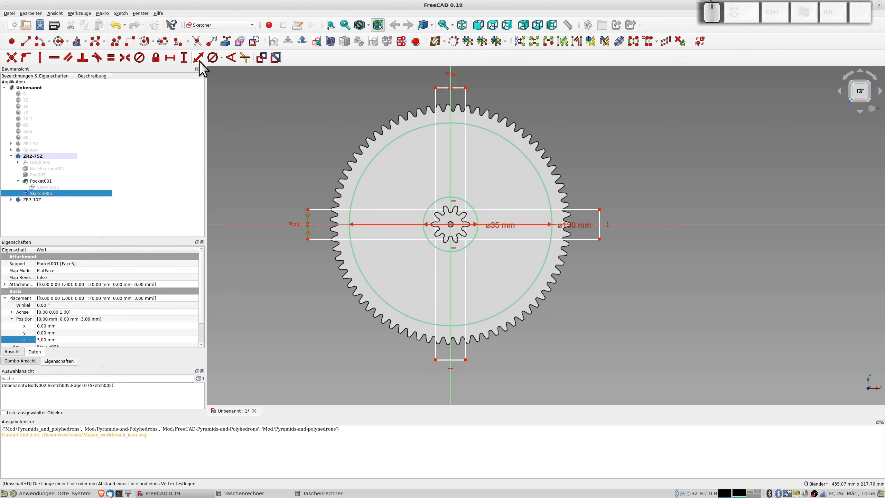
click(183, 58)
text(15)
key(Return)
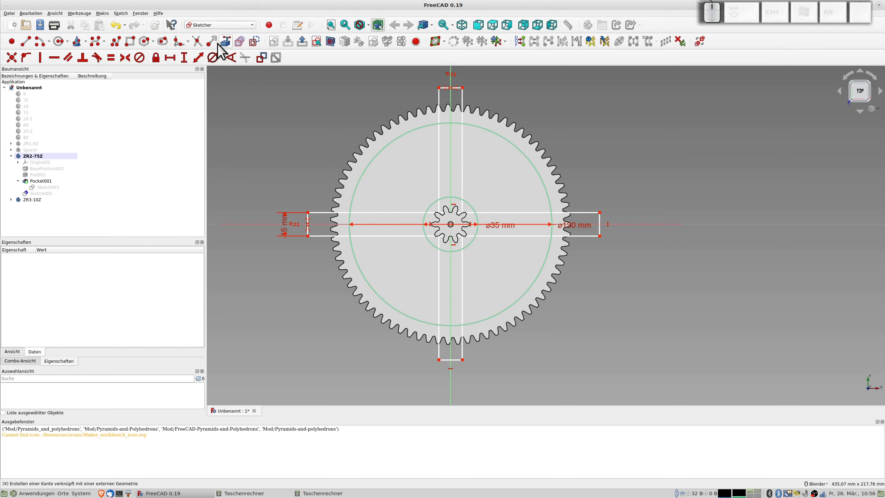
- Trim the spoke lines outside the 130 mm circle at the upper and right ends, plus the circle segments between them
click(197, 41)
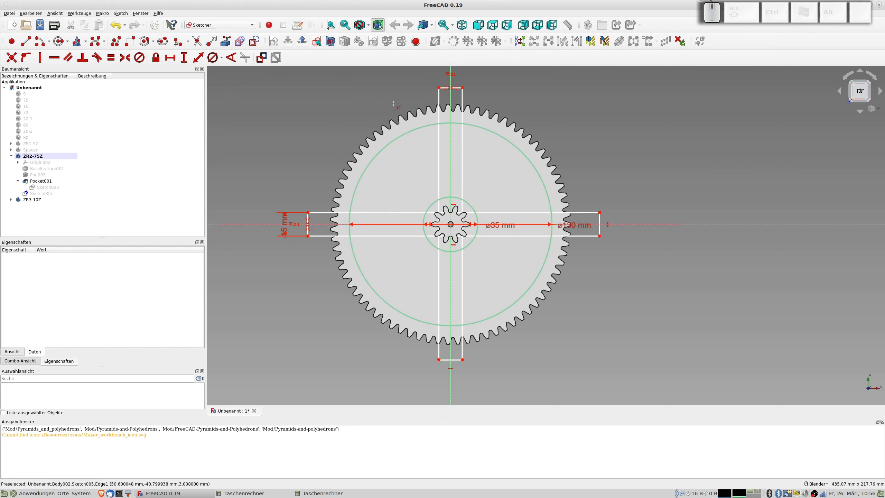
click(440, 98)
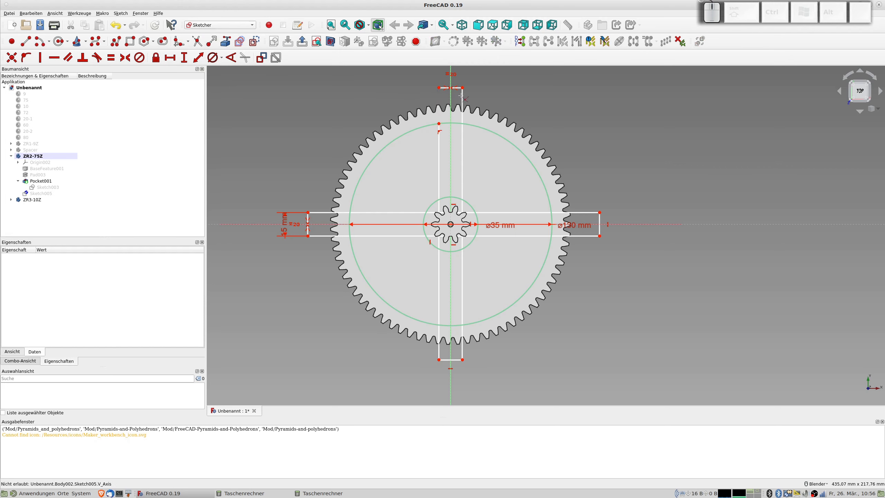
click(462, 96)
click(453, 124)
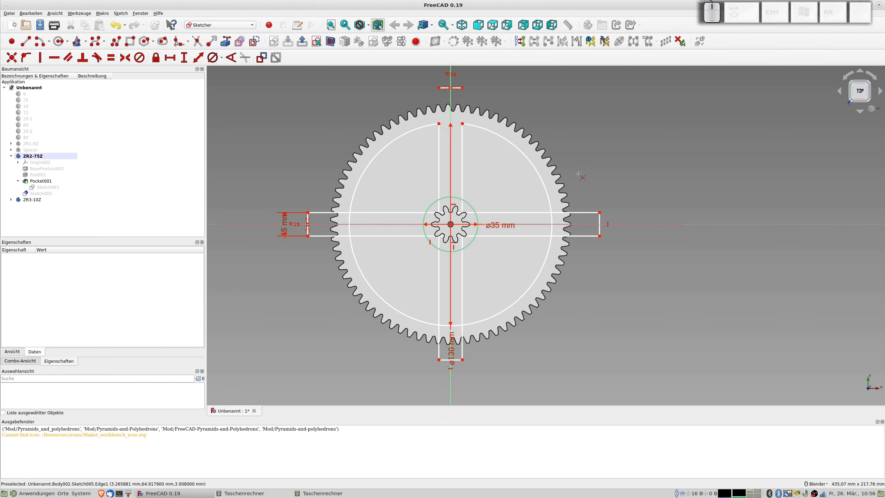
click(583, 213)
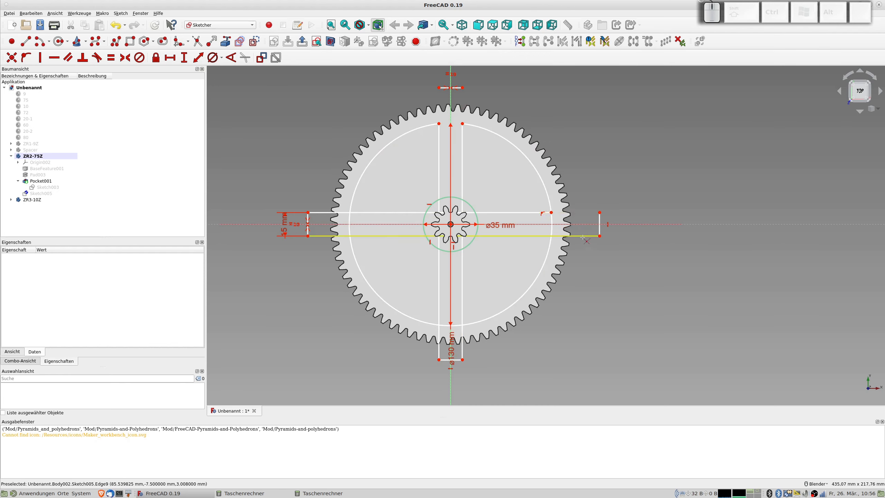
click(563, 232)
click(556, 227)
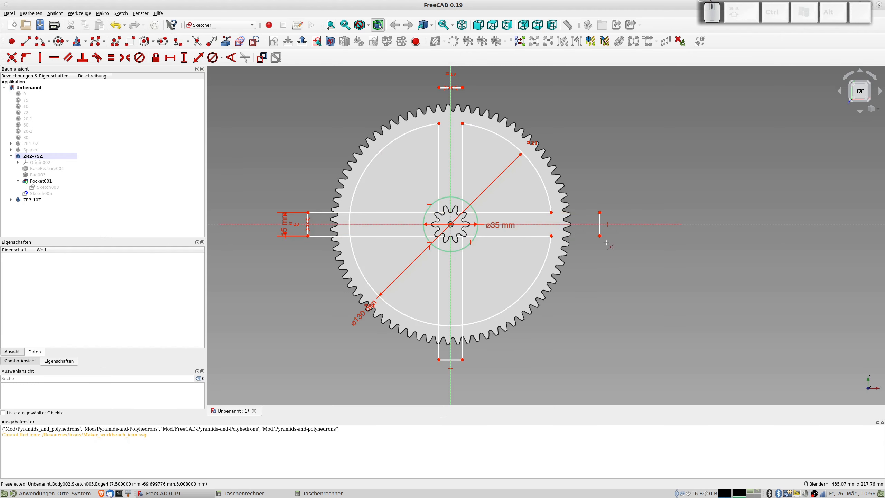
- Trim the spoke lines outside the 130 mm circle at the lower and left ends, plus the circle segments between them
click(463, 343)
click(439, 339)
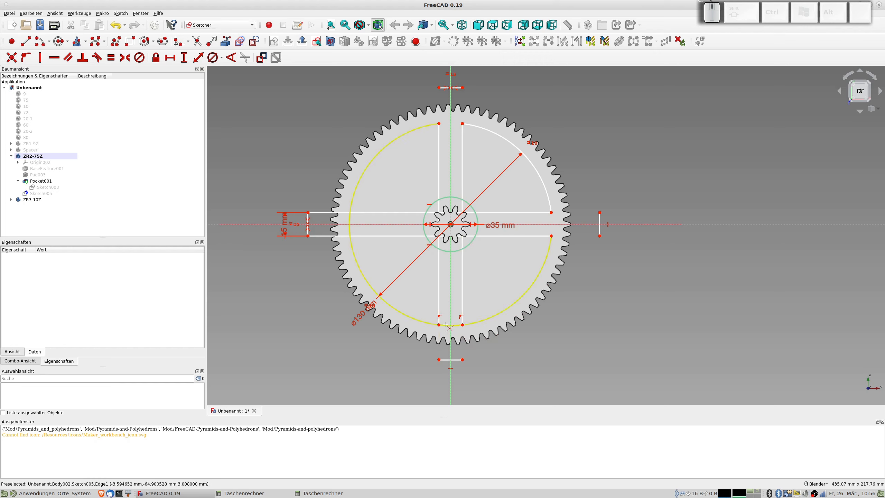
click(446, 326)
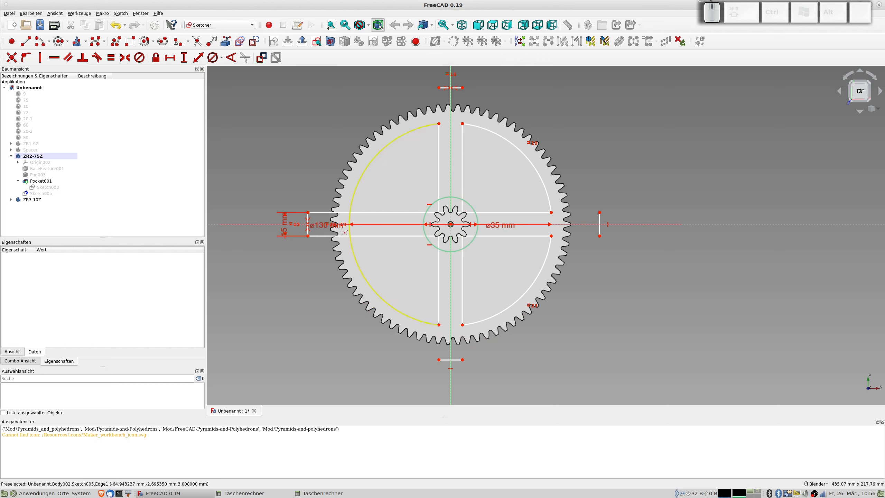
click(345, 239)
click(346, 213)
click(350, 221)
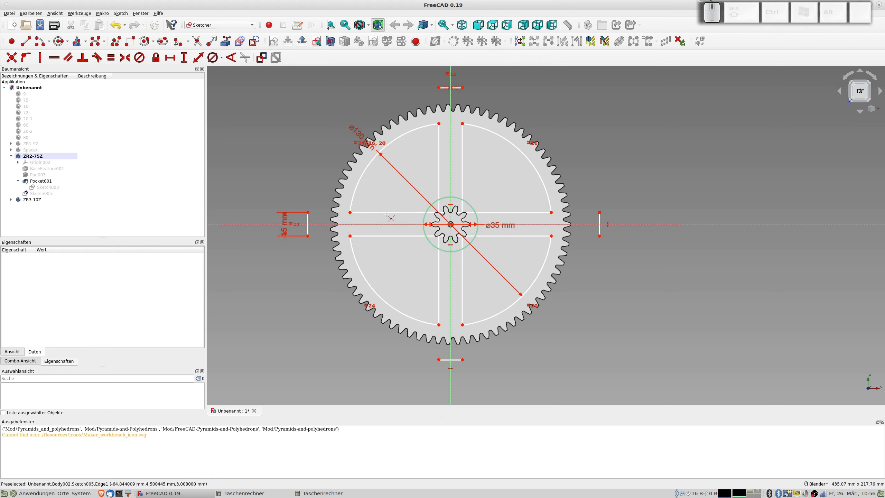
- Delete the four leftover short end edges of the rectangles outside the gear
click(308, 230)
click(458, 87)
click(599, 219)
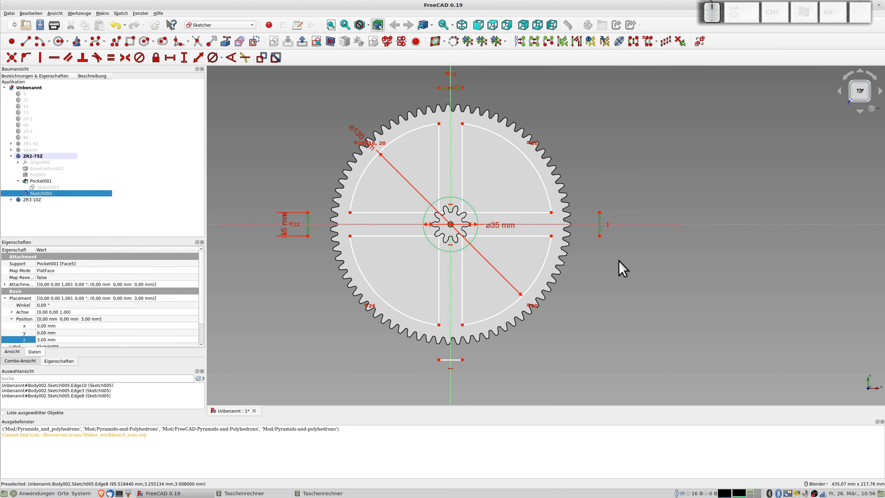
click(456, 360)
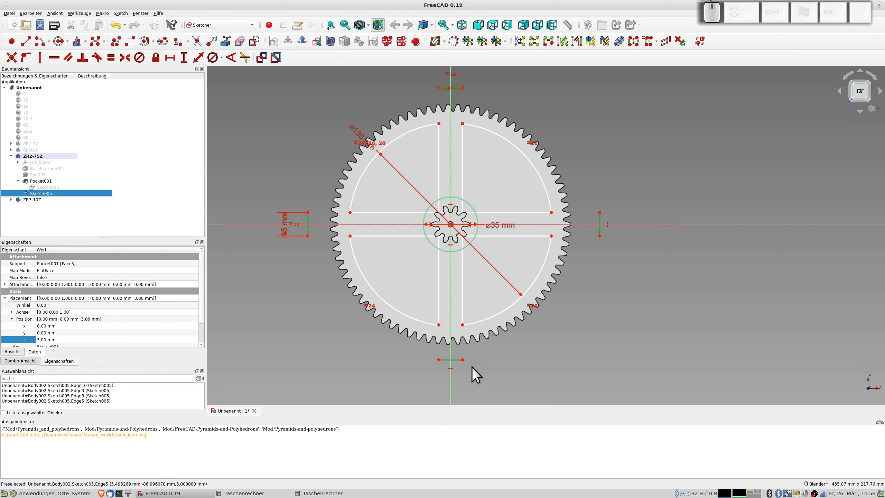
key(Delete)
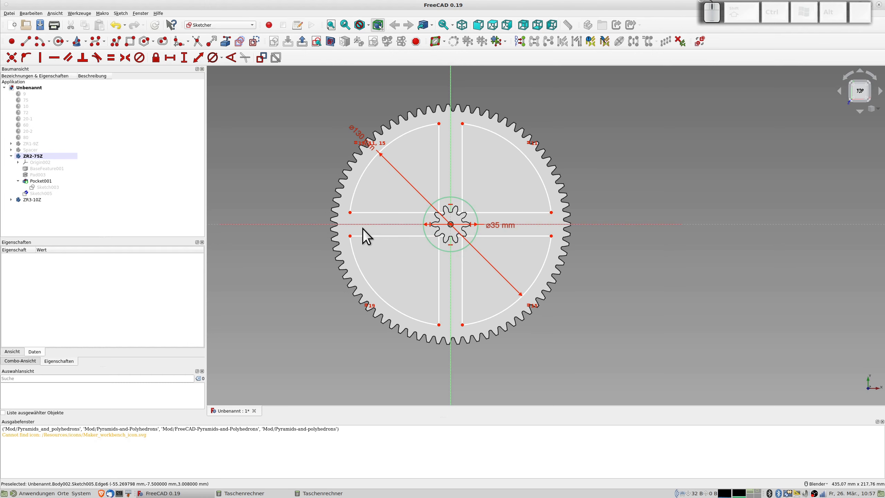
- Constrain the two left outer endpoints of the horizontal spoke symmetric about the horizontal axis
scroll(389, 239, up, 2)
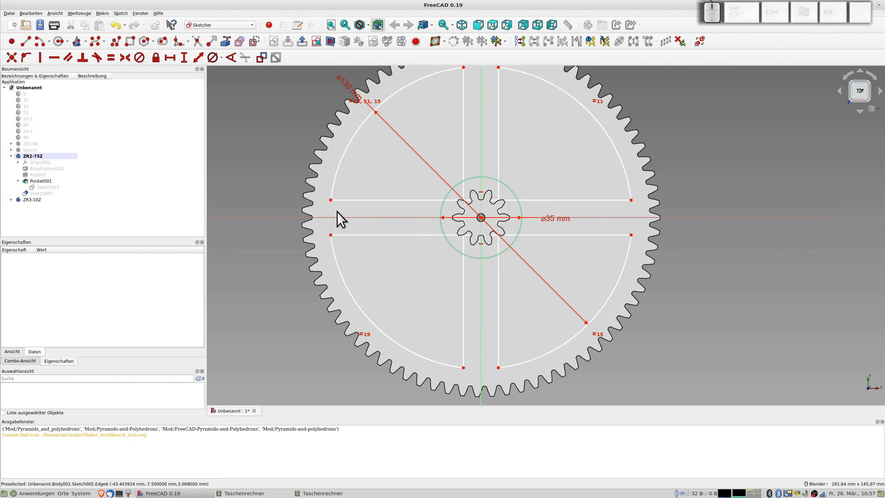
click(331, 200)
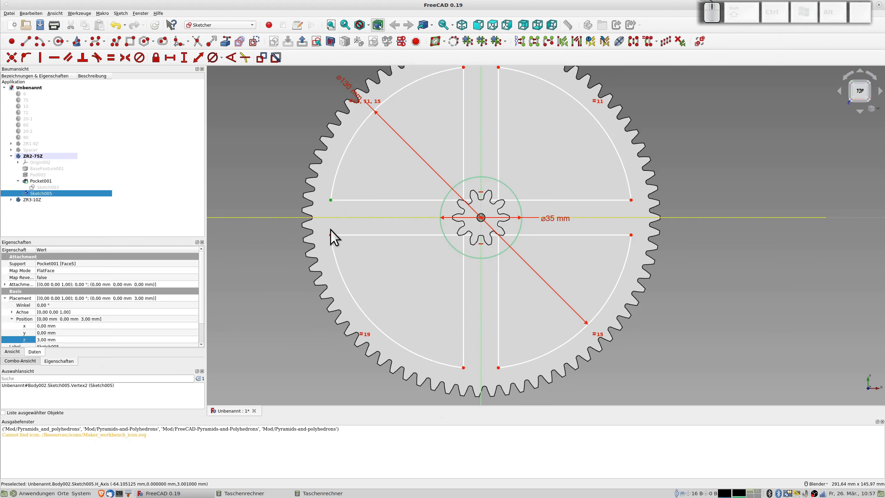
click(331, 234)
click(263, 218)
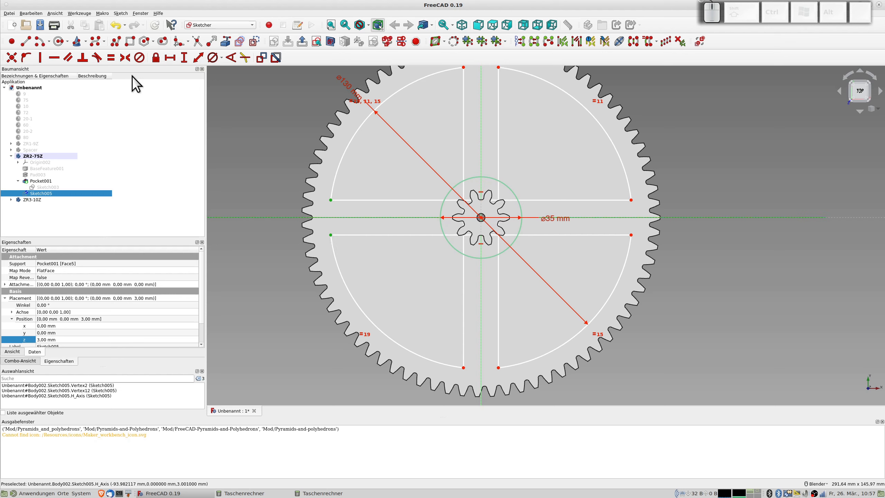
click(125, 59)
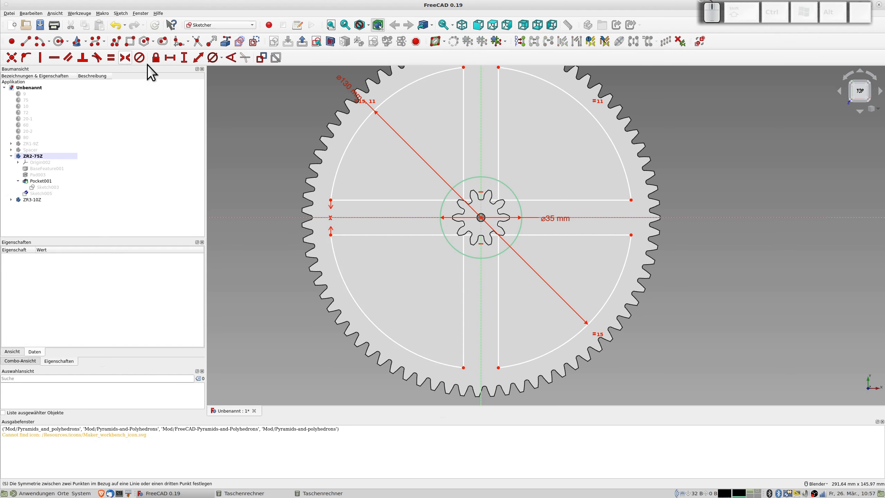
- Try to apply a horizontal constraint between the two outer endpoints of the horizontal spoke's upper edge
click(631, 200)
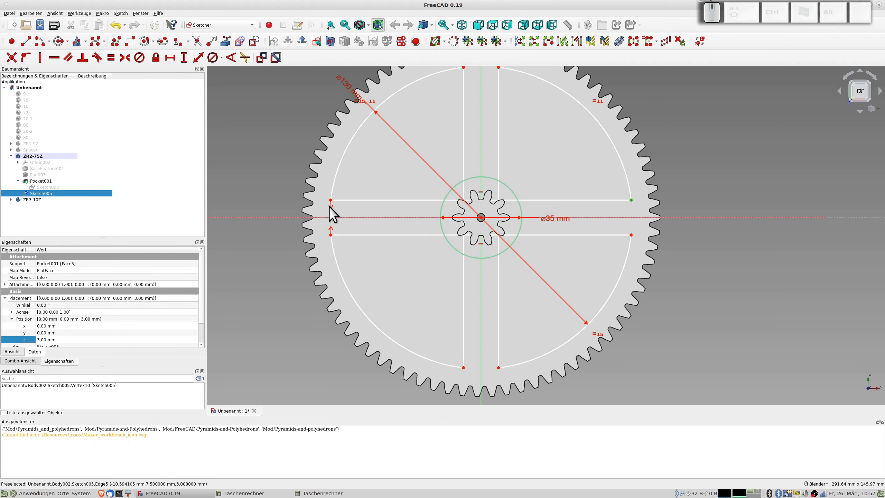
click(330, 200)
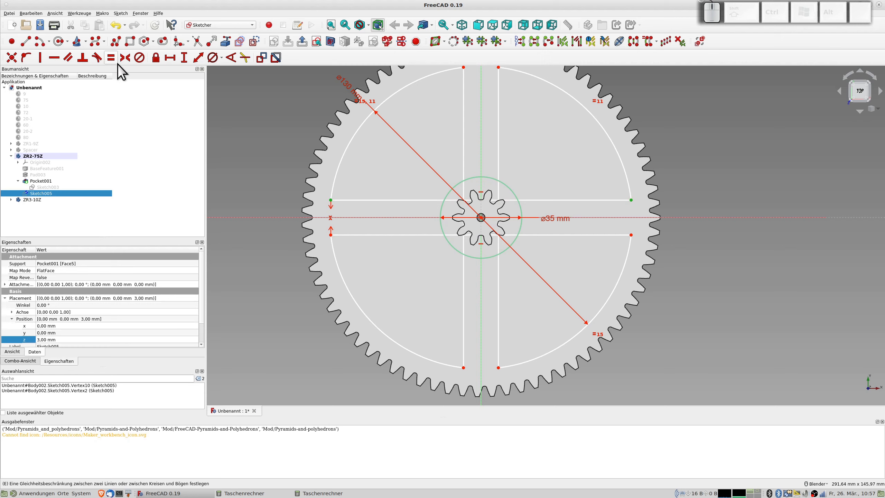
click(54, 56)
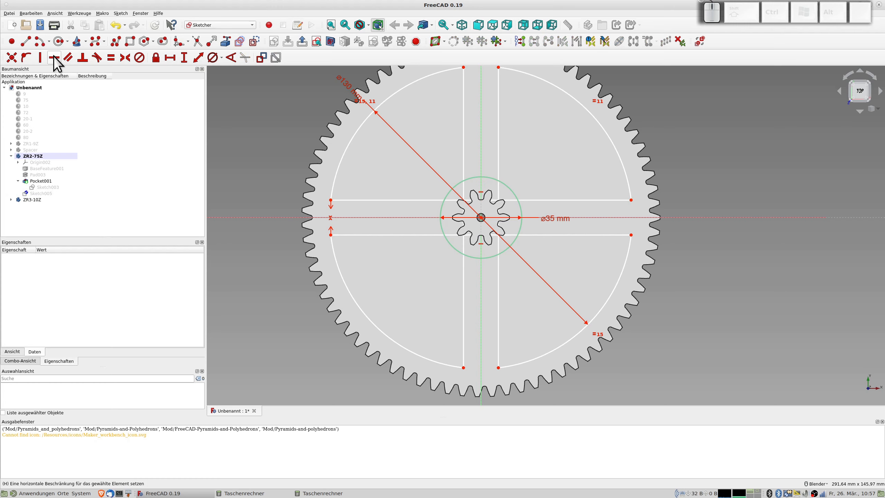
- Show the sketch's task settings and hide the ZR3-10Z gear body covering the spoke crossing
click(18, 361)
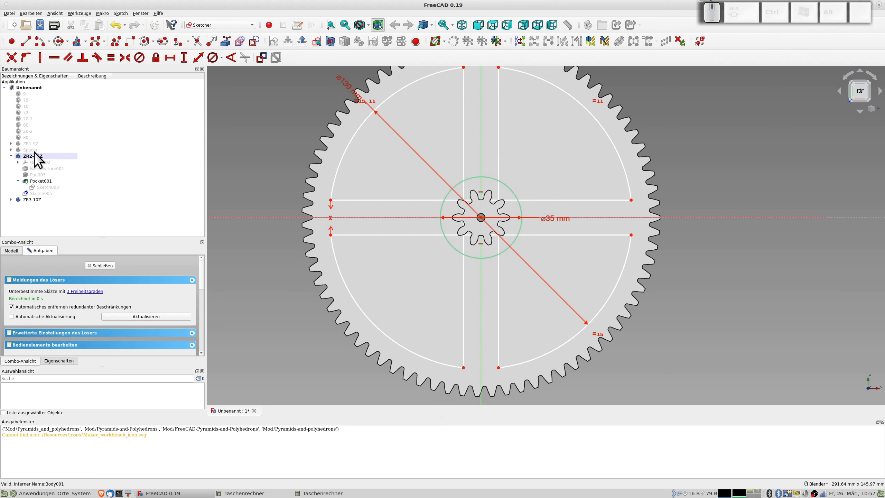
click(35, 200)
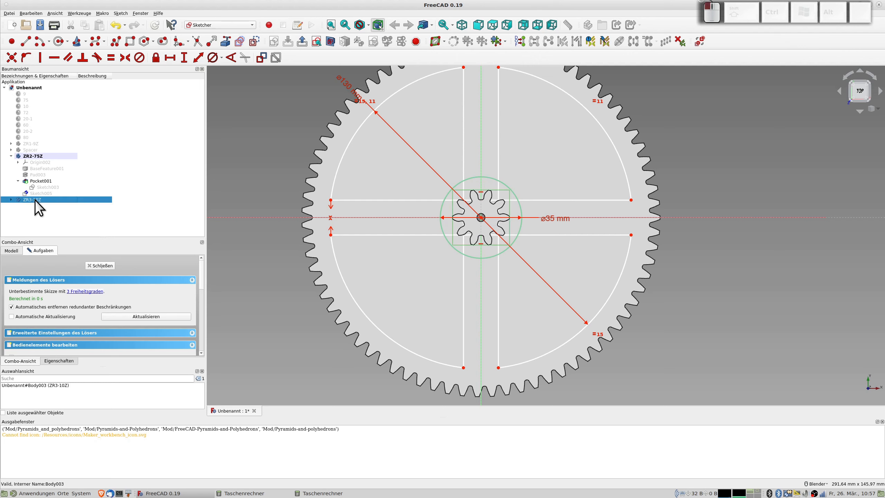
key(space)
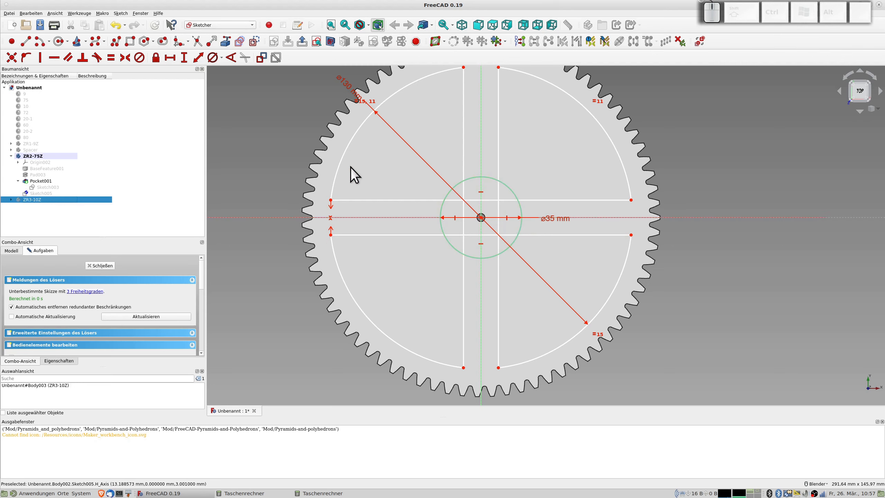
- Trim the four spoke line segments enclosing the central square where the two spokes cross
click(197, 40)
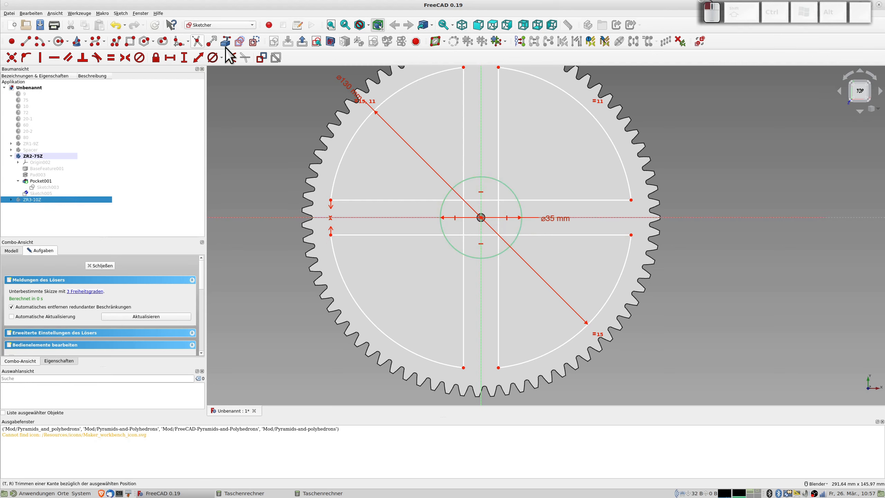
click(464, 212)
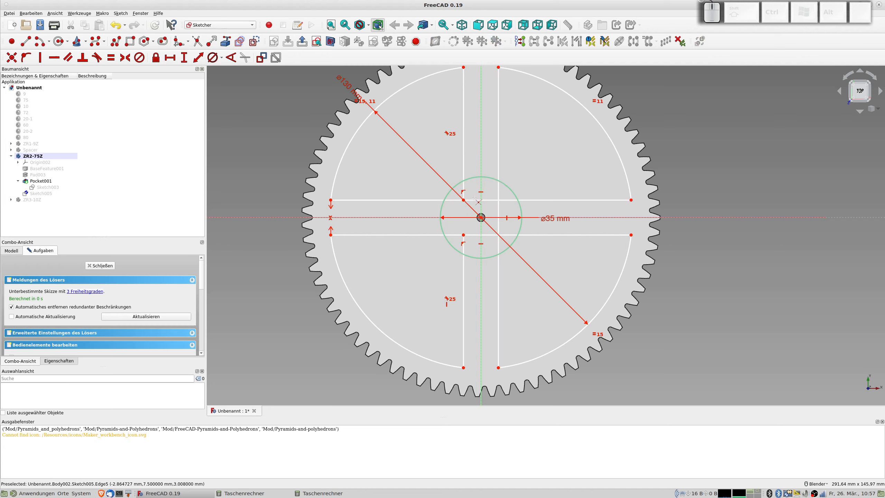
click(474, 200)
click(498, 217)
click(492, 236)
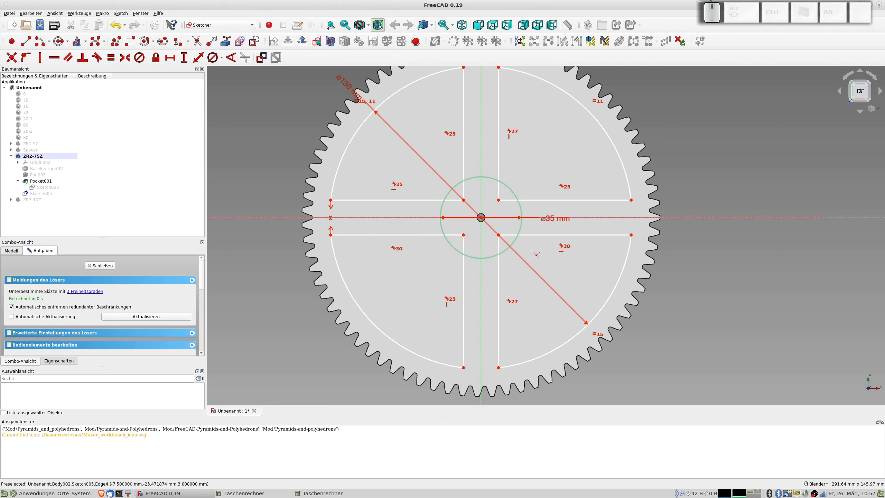
right_click(641, 212)
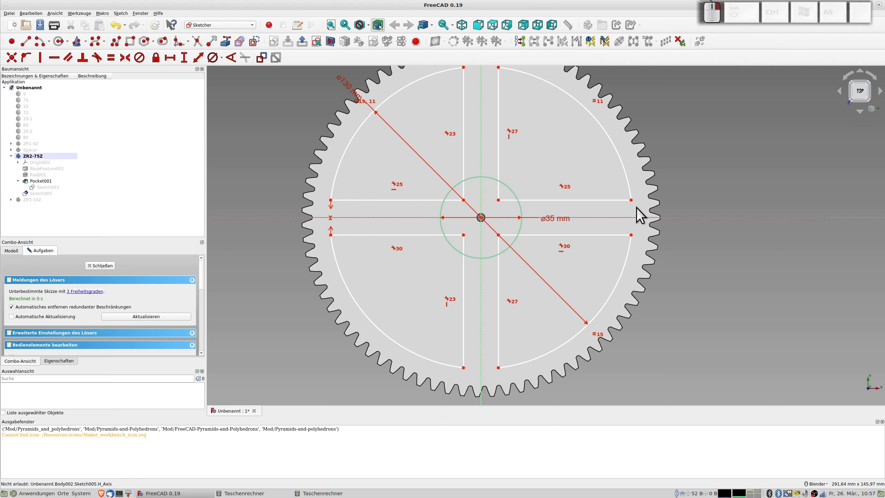
- Try to apply a horizontal constraint between the two upper inner corner points of the spoke crossing
click(463, 200)
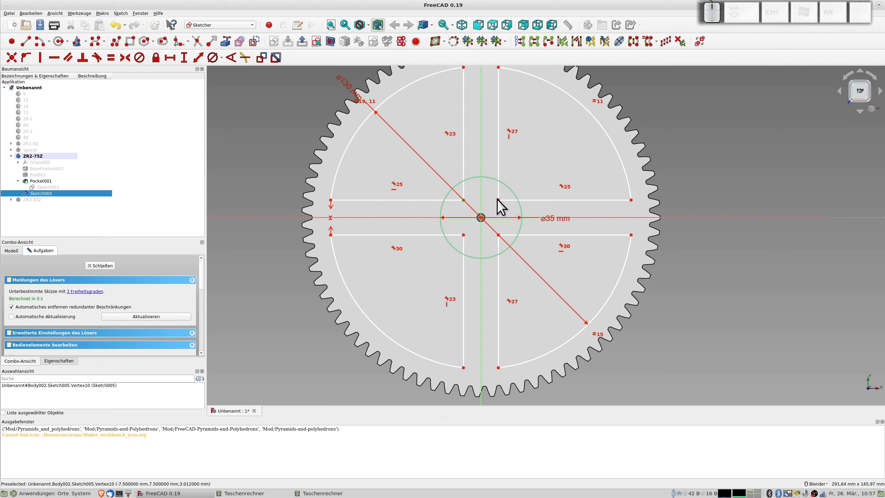
click(498, 200)
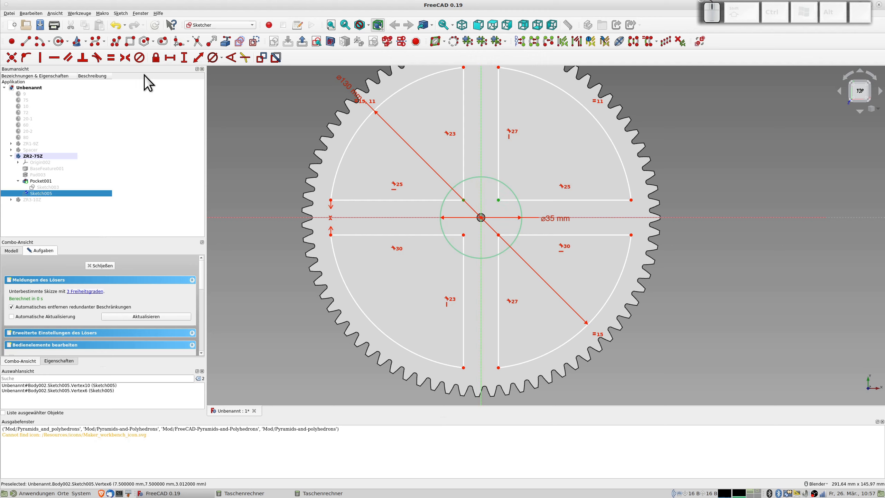
click(57, 60)
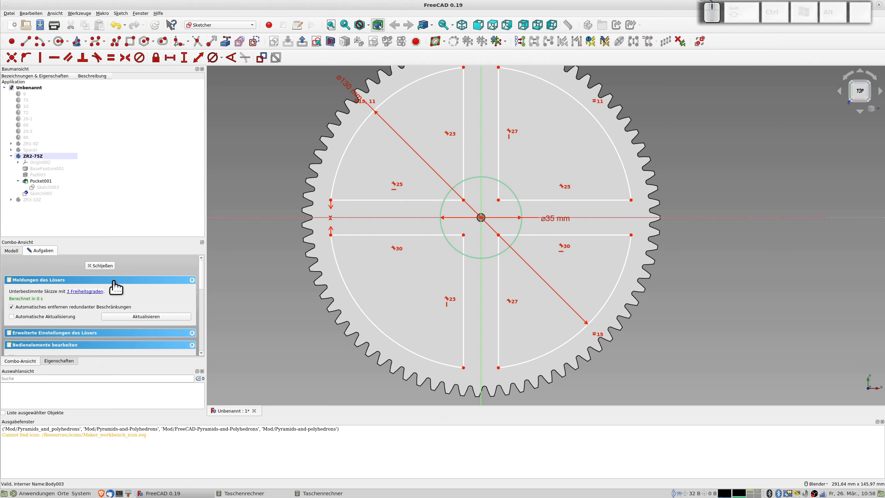
- Examine the sketch's constraint list and highlight the horizontal constraint Constraint7 in the drawing
drag(200, 279, 190, 339)
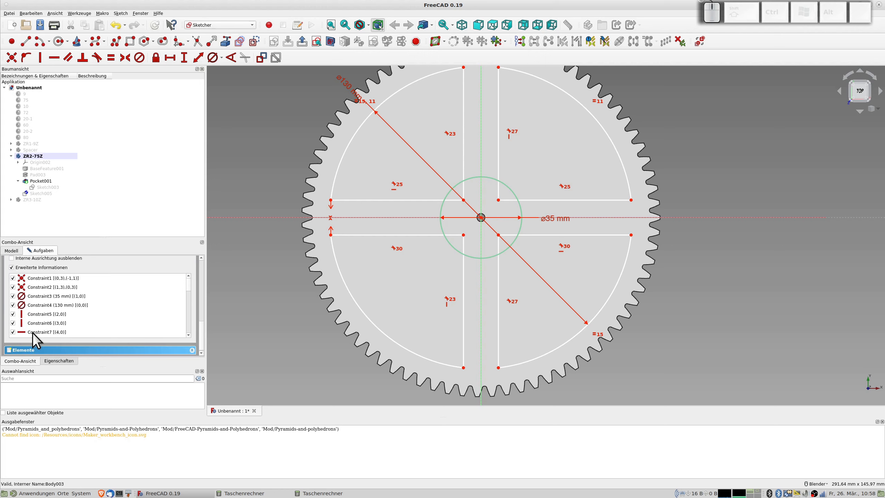
click(21, 333)
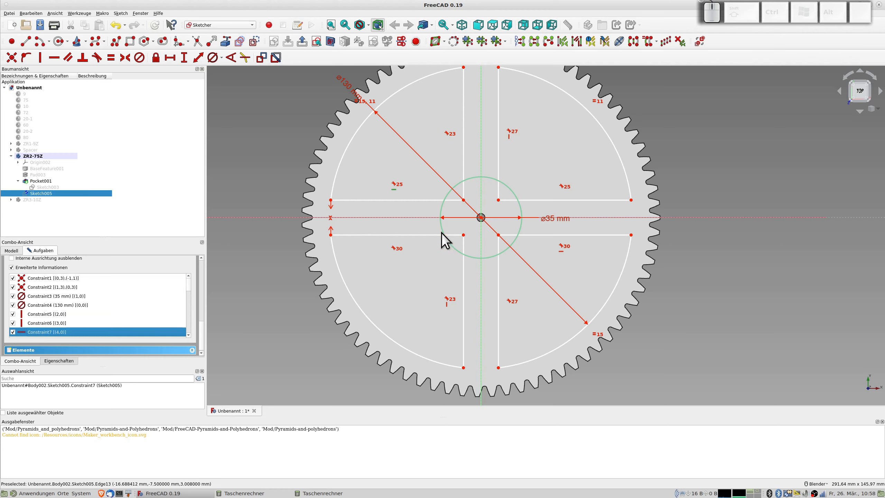
scroll(474, 111, up, 2)
scroll(474, 111, down, 4)
- Try to make the vertical spoke's upper endpoints symmetric about the vertical axis with Constraint7 still selected, and clear the selection
click(467, 82)
click(491, 82)
click(479, 93)
click(123, 58)
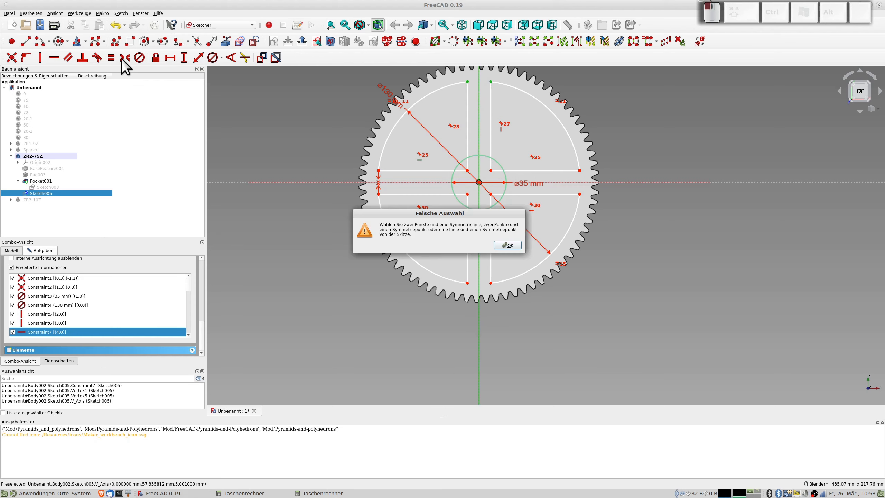
click(508, 245)
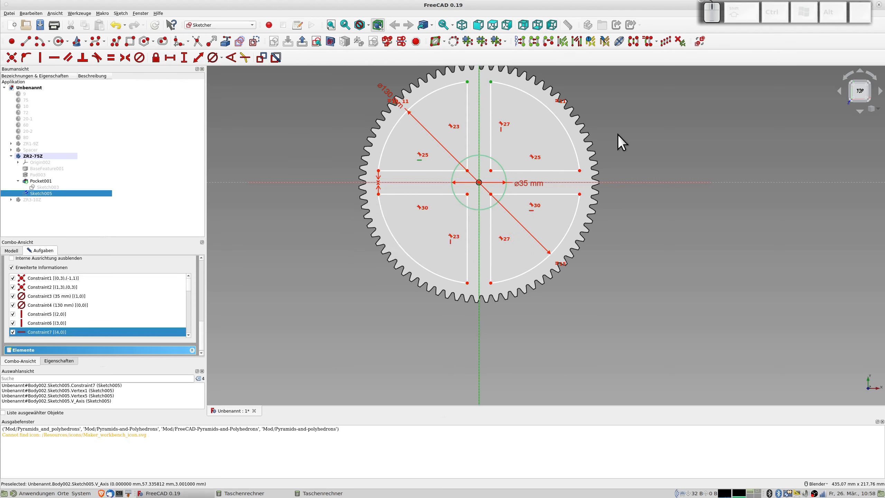
click(618, 136)
- Constrain the two upper outer endpoints of the vertical spoke symmetric about the vertical axis
click(466, 82)
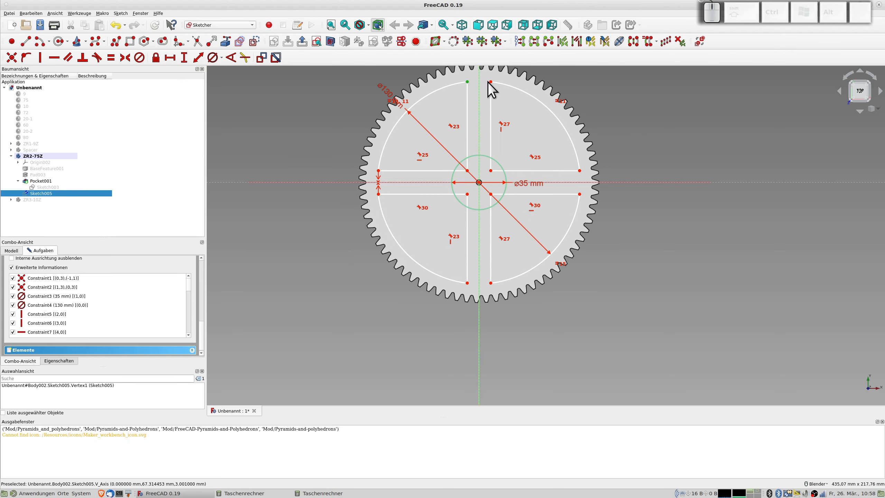
click(490, 82)
click(479, 96)
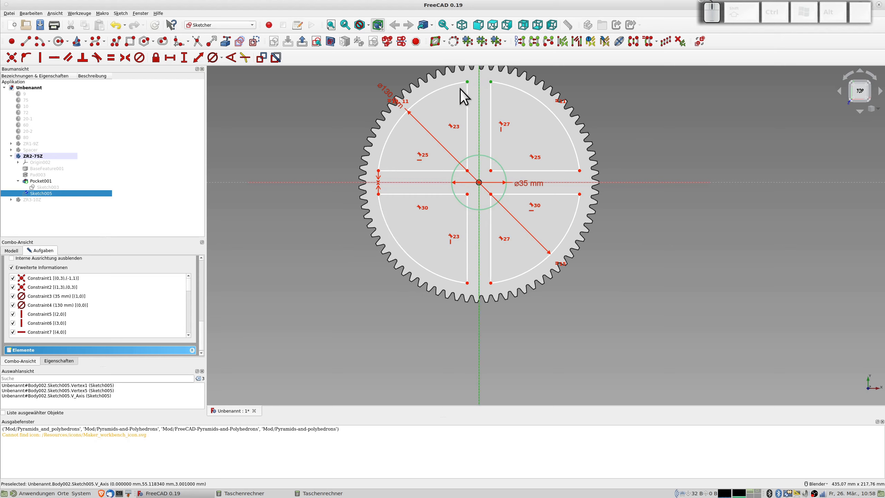
click(126, 58)
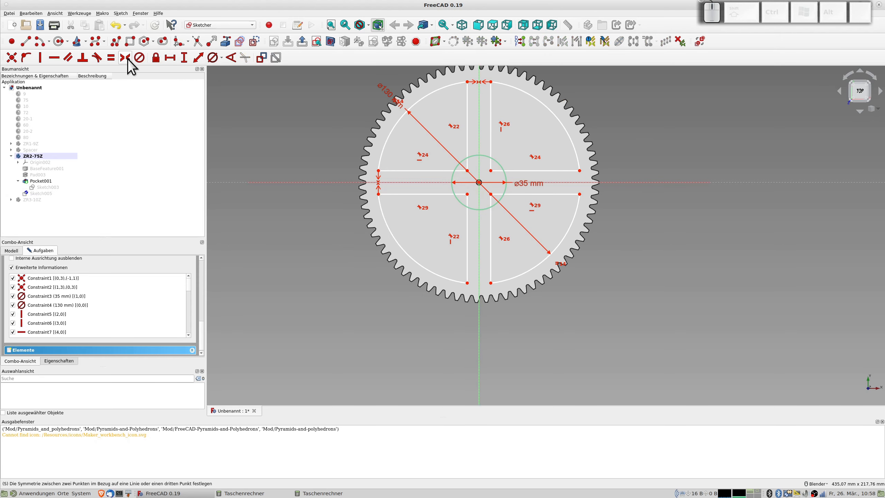
- Constrain the vertical distance between the horizontal spoke's two left endpoints to 15 mm
click(378, 171)
click(378, 193)
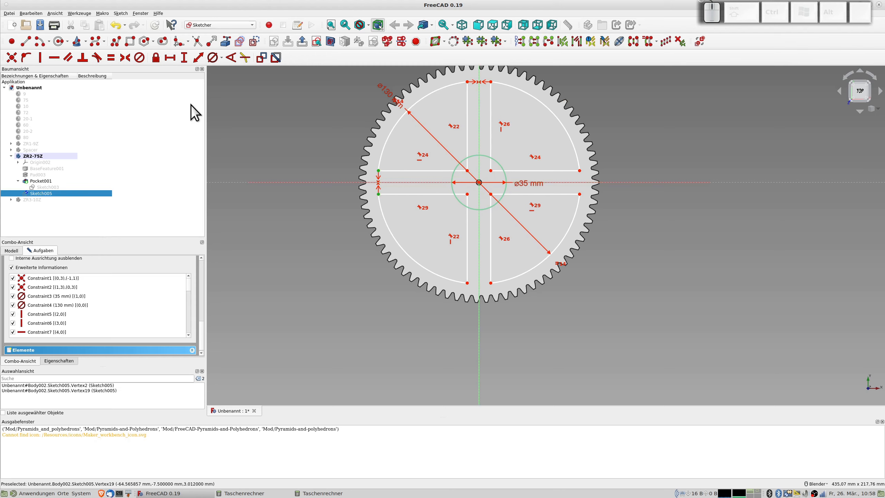
click(184, 58)
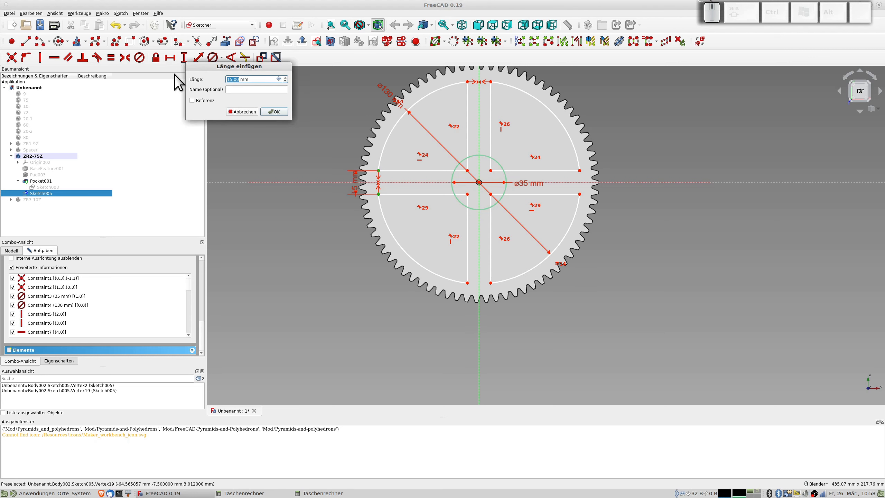
key(Return)
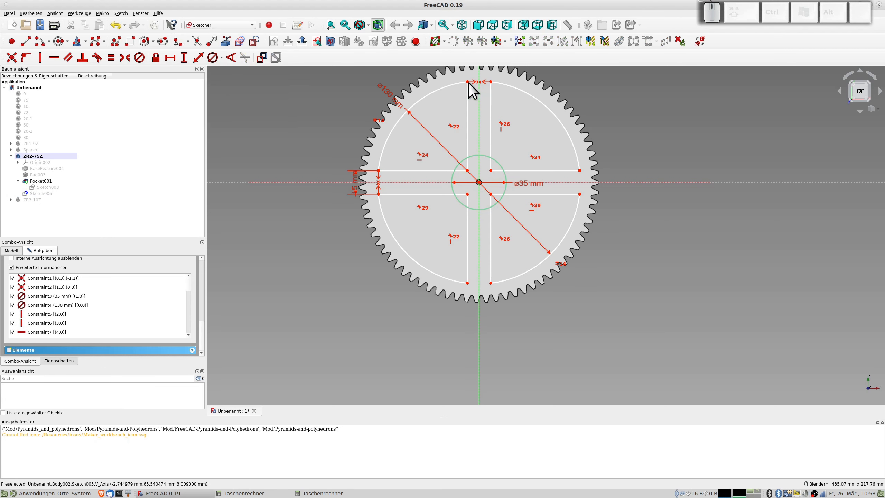
- Constrain the horizontal distance between the vertical spoke's two upper endpoints to 15 mm
click(467, 82)
click(490, 82)
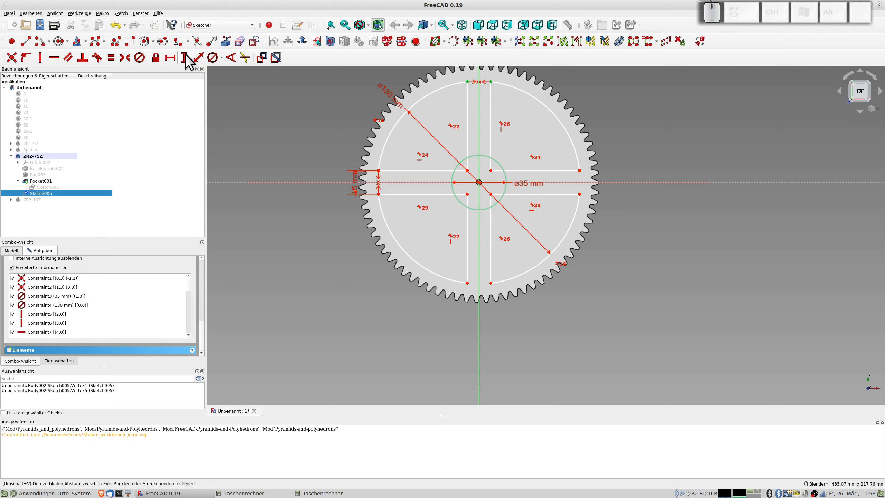
click(168, 56)
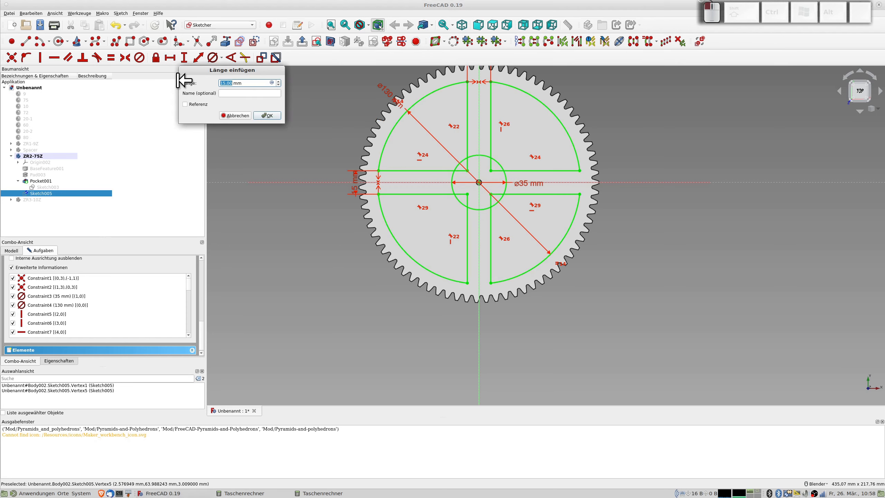
text(15)
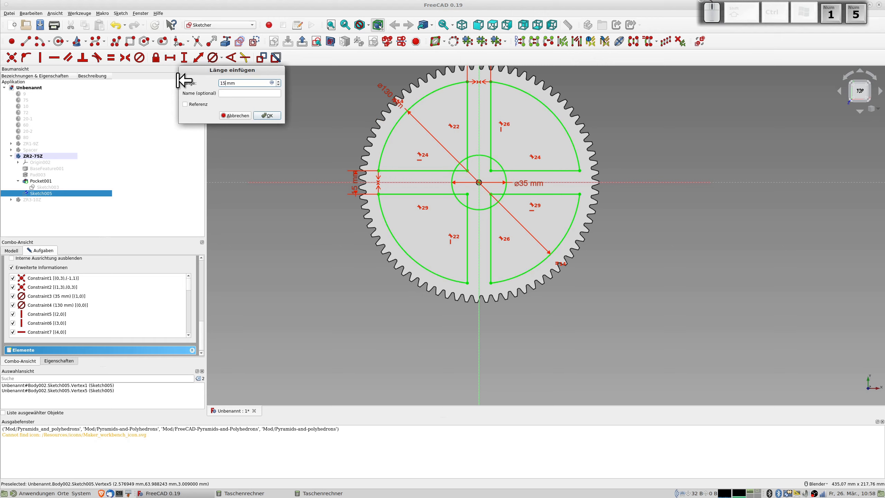
key(Return)
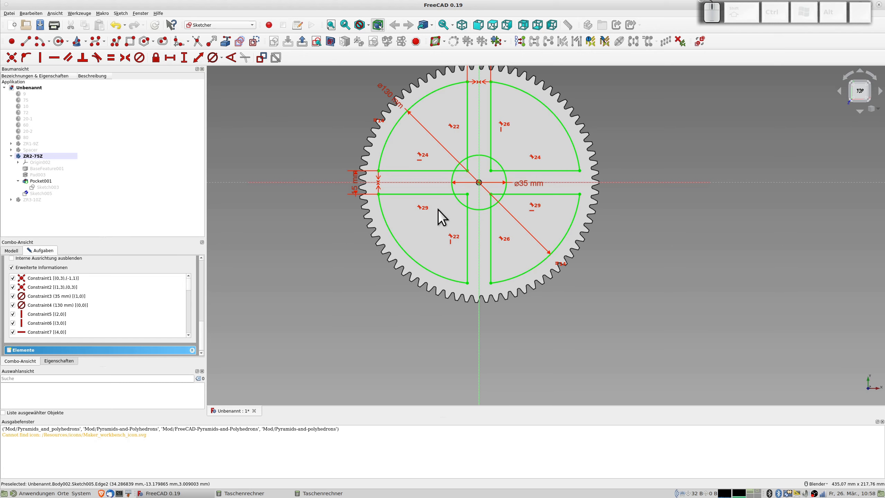
- Trim the hub circle's top arc between the vertical spoke lines and the inner ends of the upper four spoke lines inside the hub
scroll(453, 194, down, 3)
scroll(454, 194, up, 3)
drag(203, 322, 205, 254)
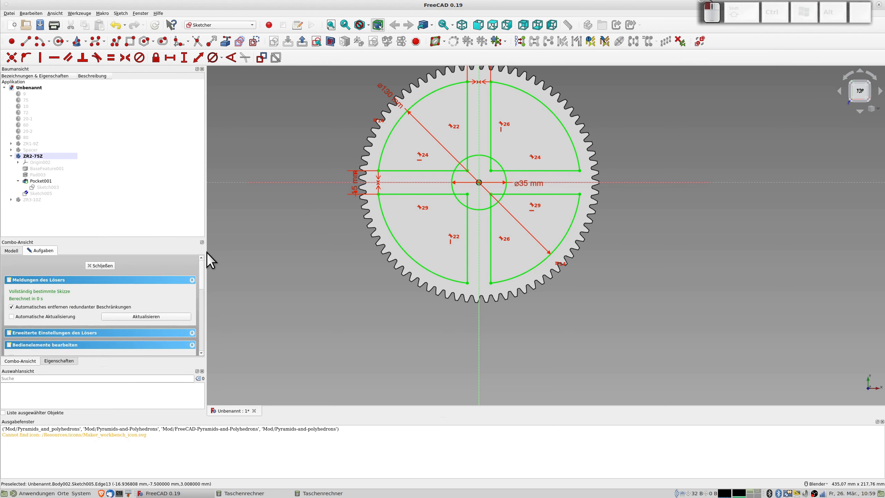
scroll(476, 196, up, 3)
scroll(479, 184, down, 3)
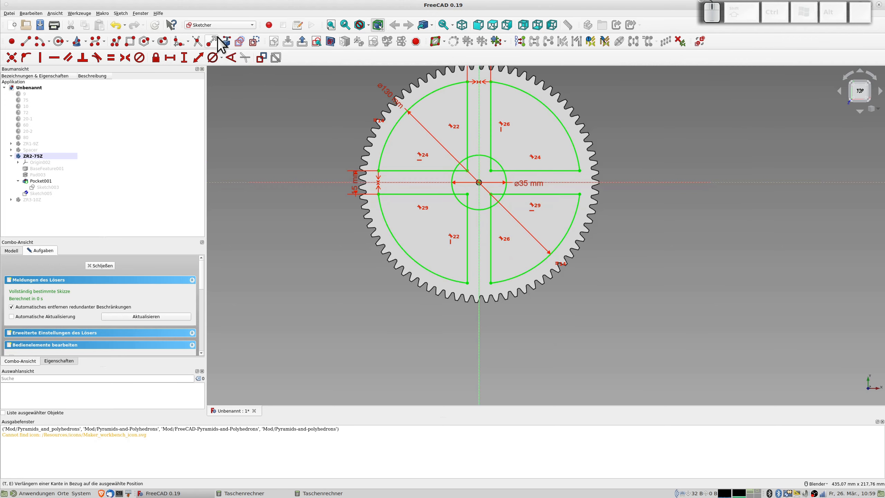
click(198, 41)
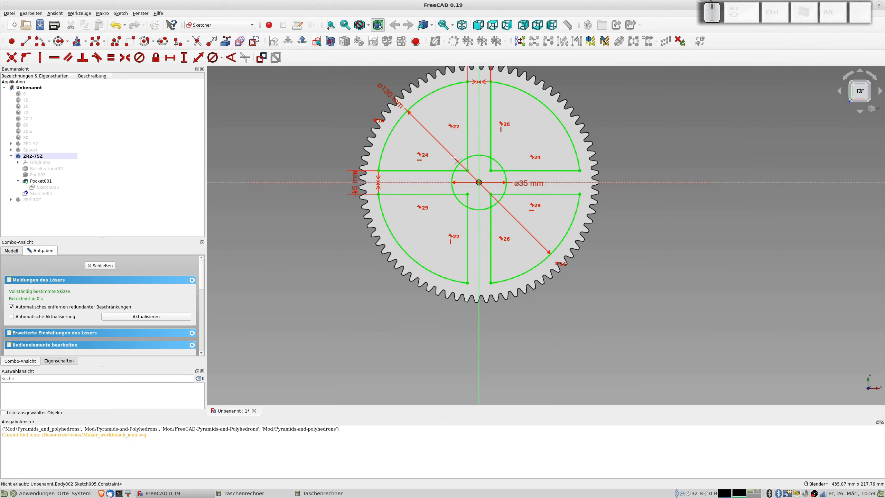
click(476, 157)
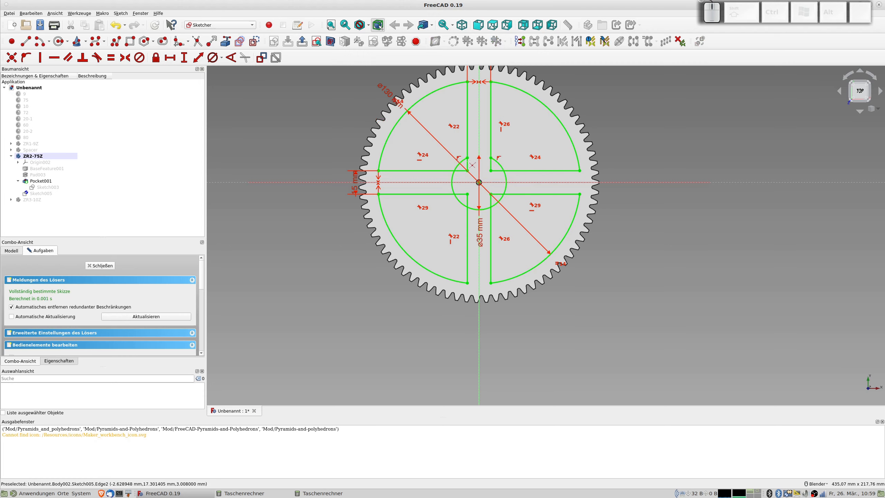
click(469, 164)
click(462, 171)
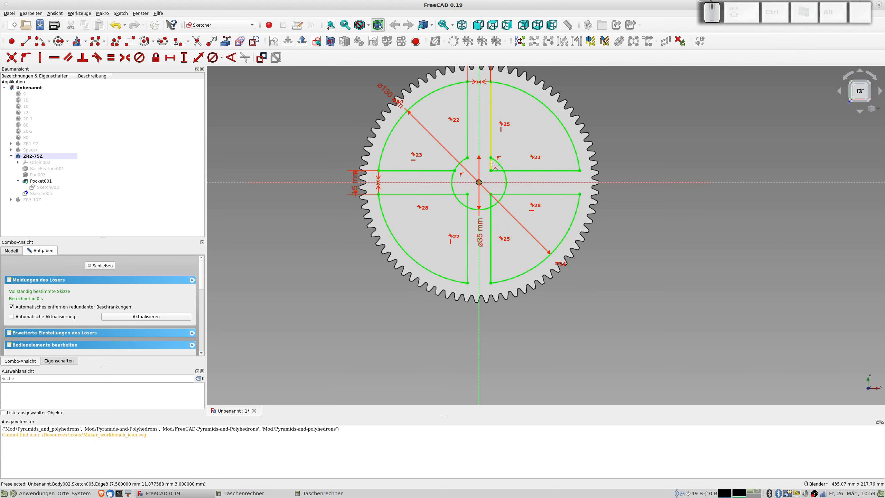
click(491, 164)
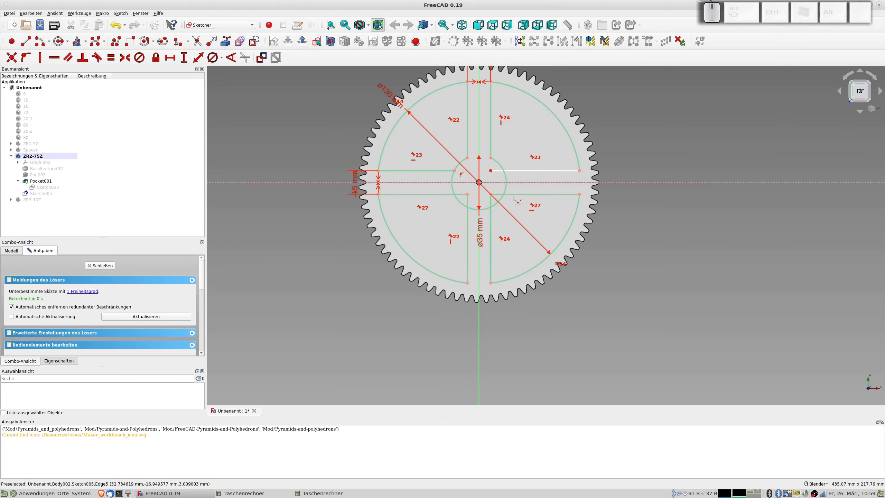
click(498, 171)
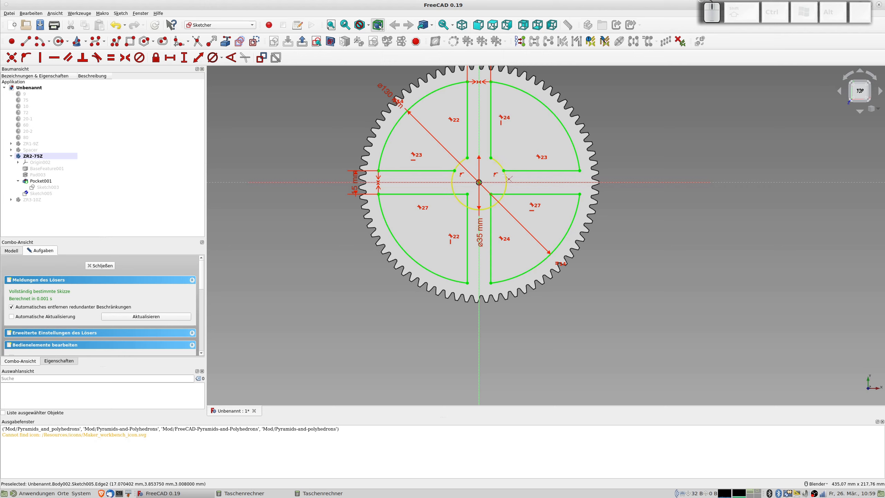
- Trim the hub's right, bottom and left arcs and the lower spoke lines' inner ends, and close the sketch
click(506, 180)
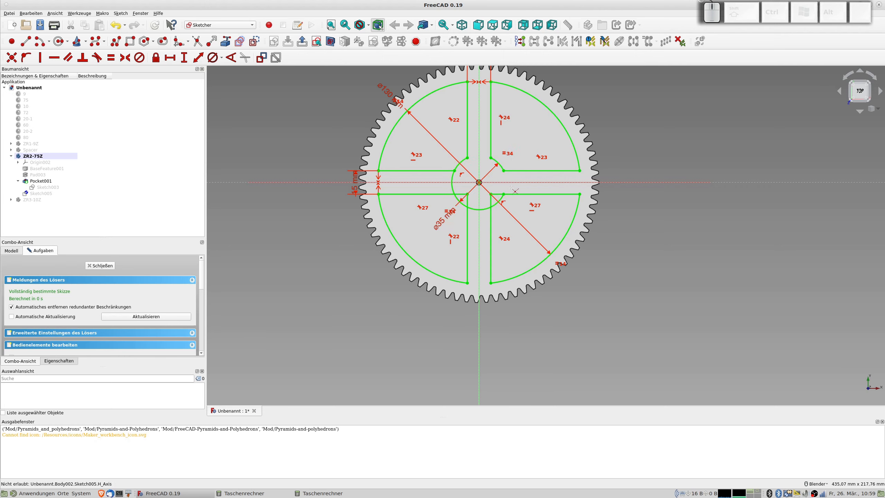
click(497, 202)
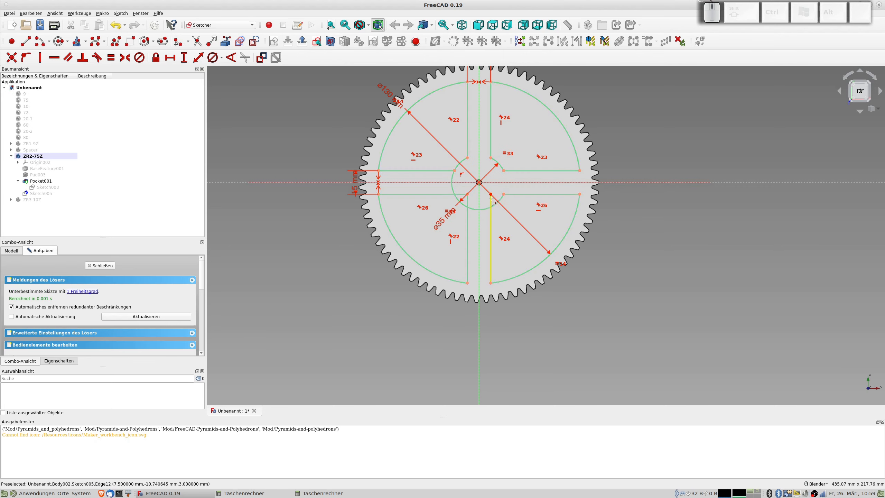
click(490, 201)
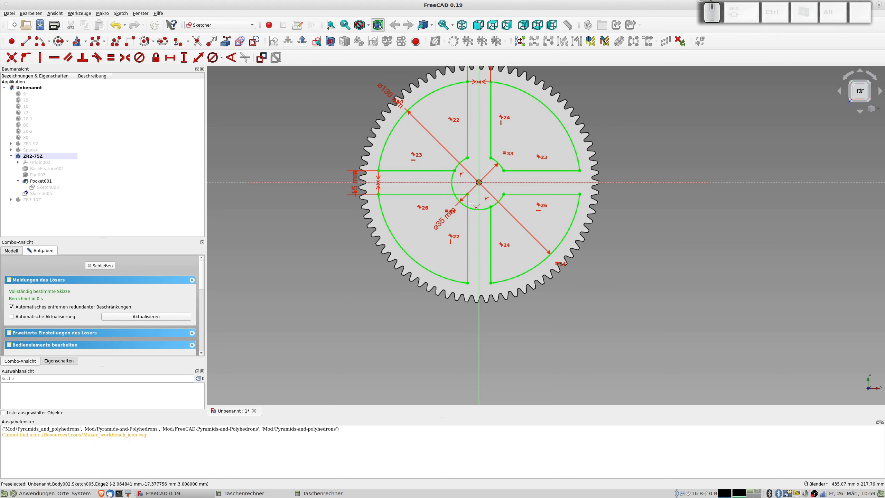
click(467, 200)
click(461, 194)
click(476, 209)
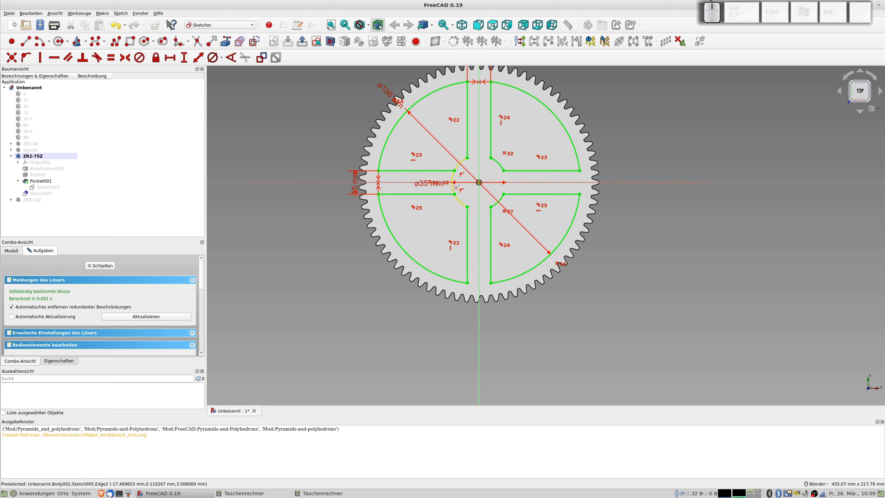
click(454, 187)
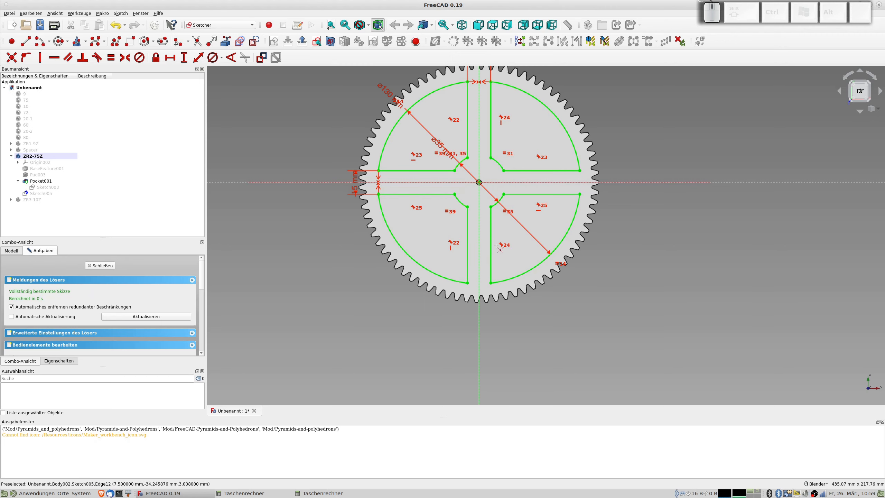
right_click(442, 269)
click(99, 267)
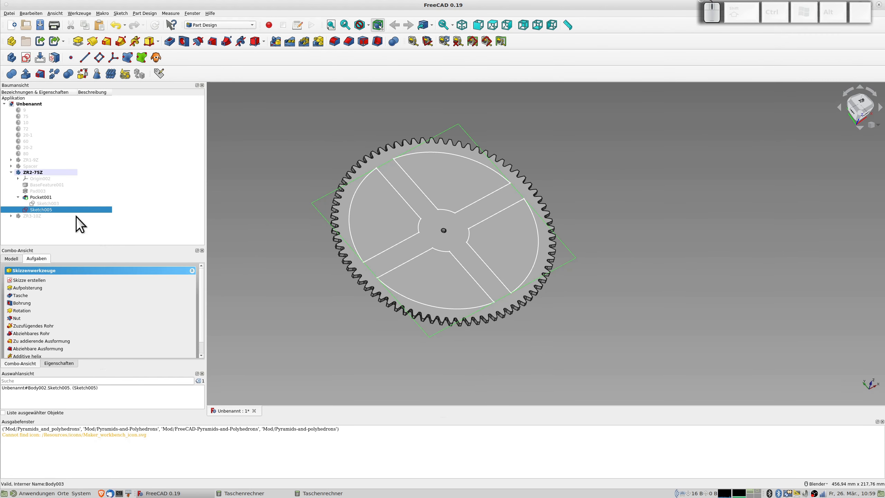
- Pocket the four-spoke cutout sketch through the ZR2-75Z gear with a length of 5 mm
click(174, 41)
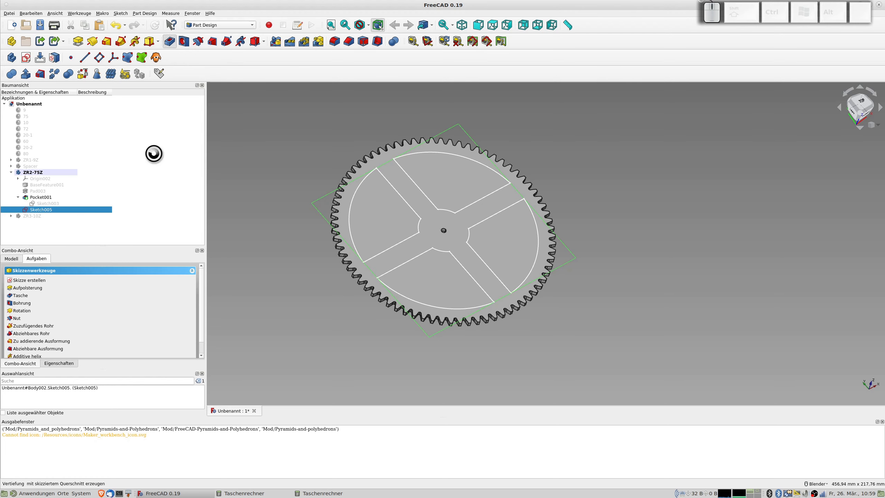
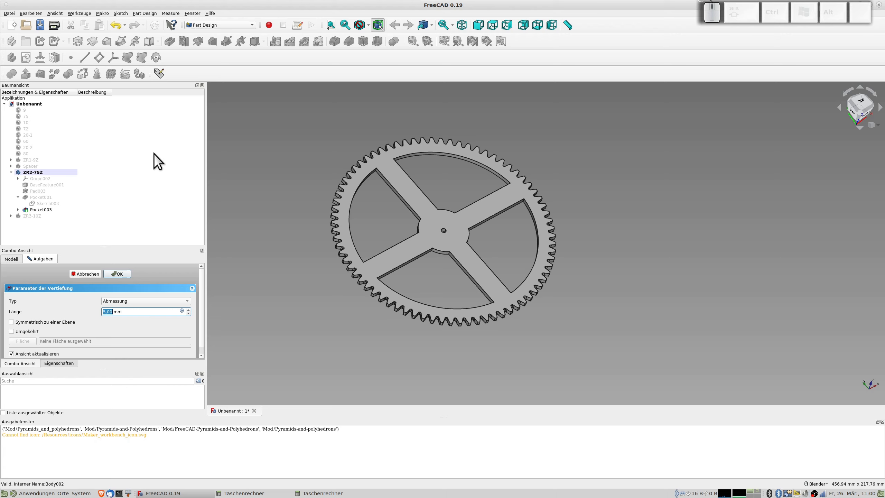
click(122, 275)
click(122, 273)
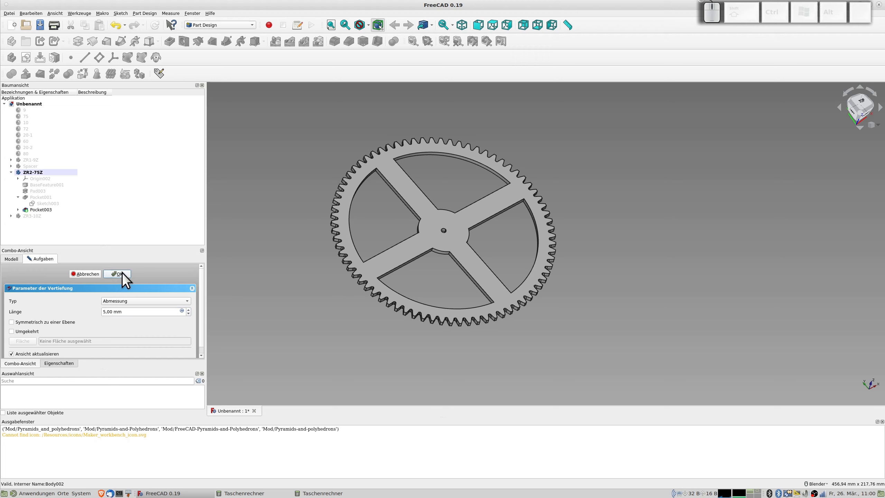
click(122, 273)
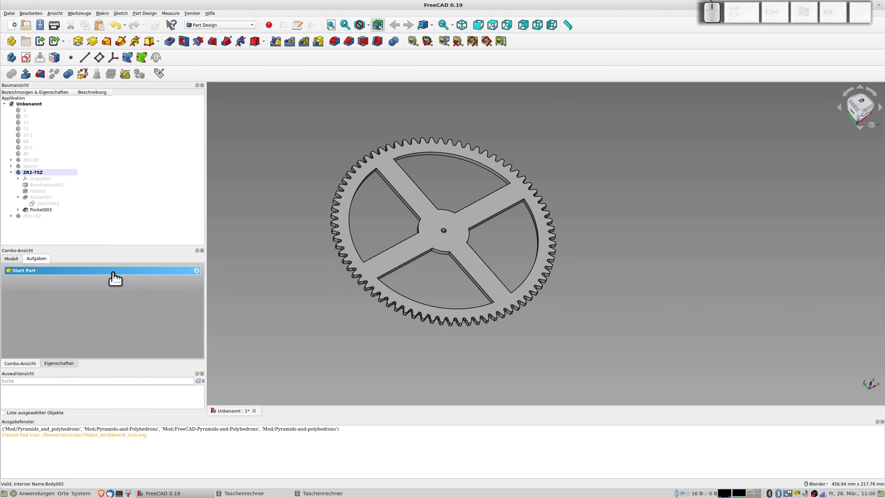
- Make the ZR3-10Z and ZR1-9Z bodies visible alongside the spoked gear
click(22, 216)
key(space)
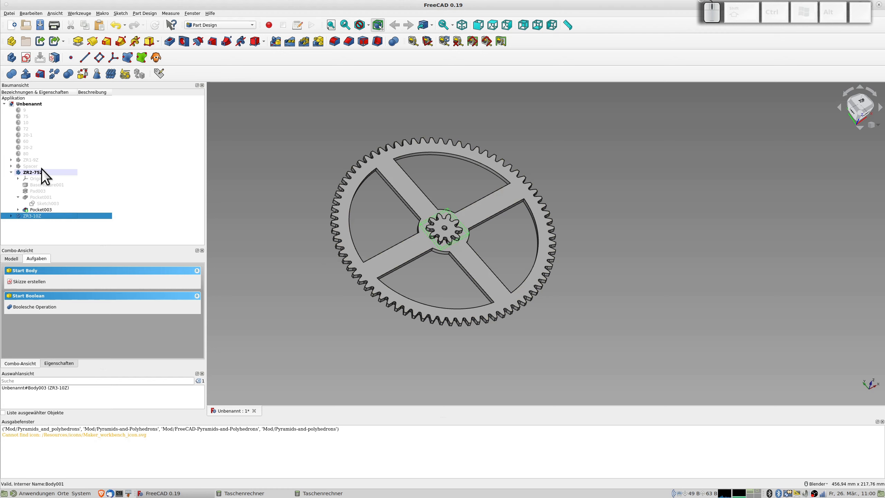
click(30, 161)
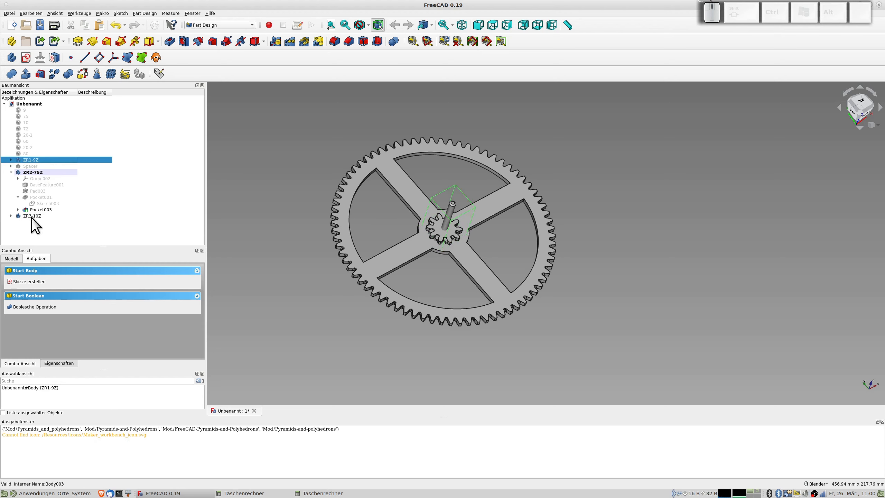
- Set the X position of the ZR2-75Z body's placement to 84 mm
click(35, 172)
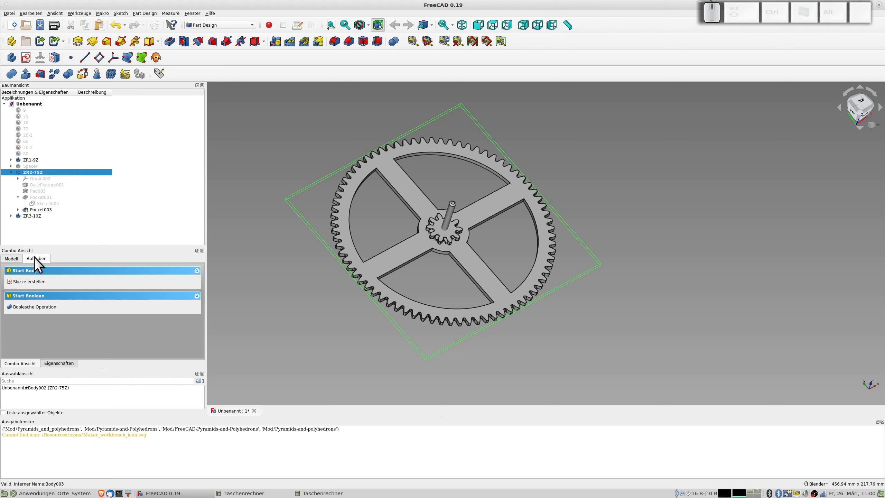
click(13, 259)
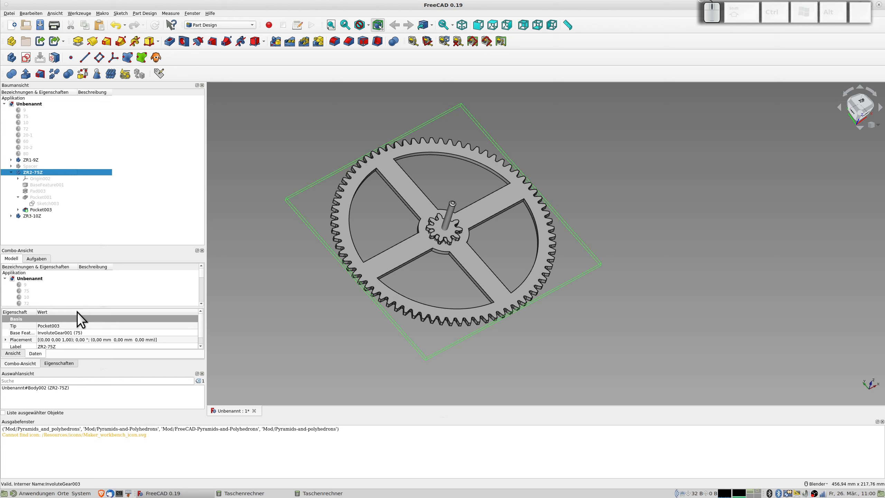
click(55, 363)
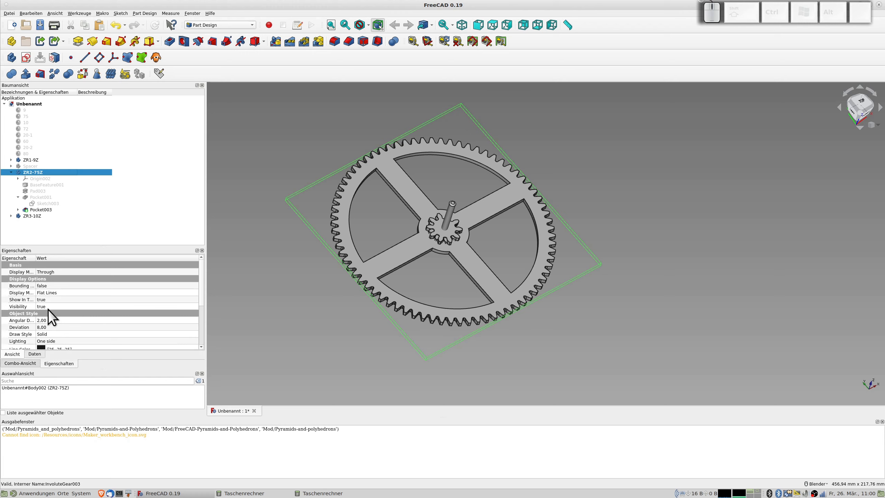
click(34, 173)
click(39, 355)
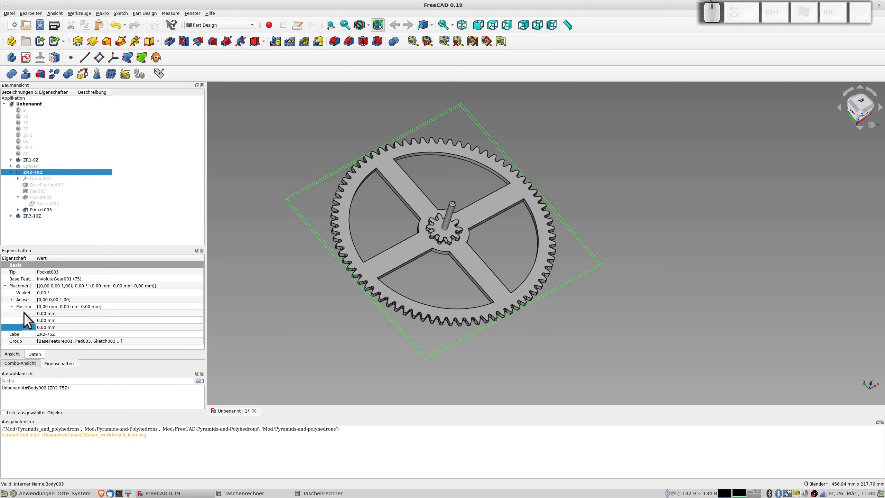
click(40, 314)
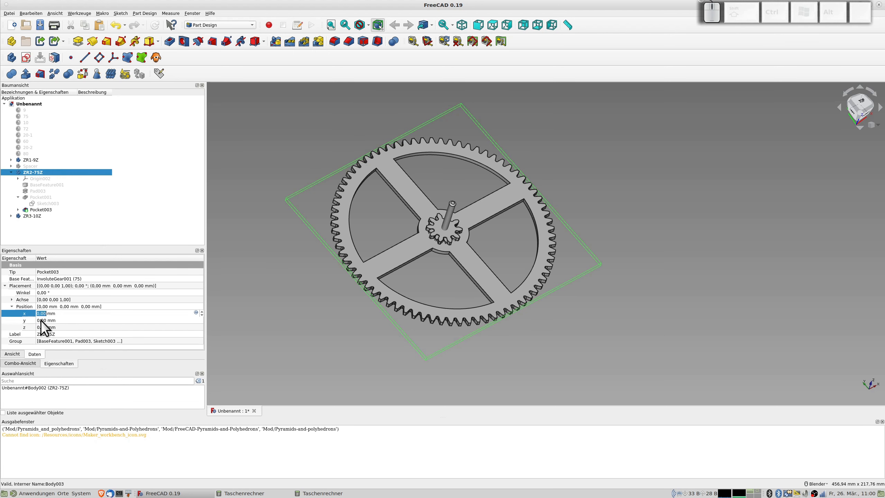
text(84)
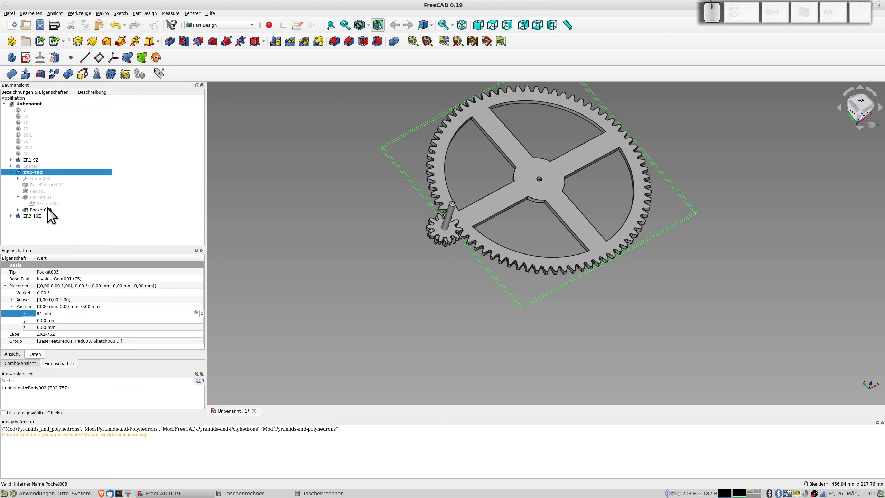
- Set the X position of the ZR3-10Z body's placement to 84 mm
click(34, 216)
click(47, 313)
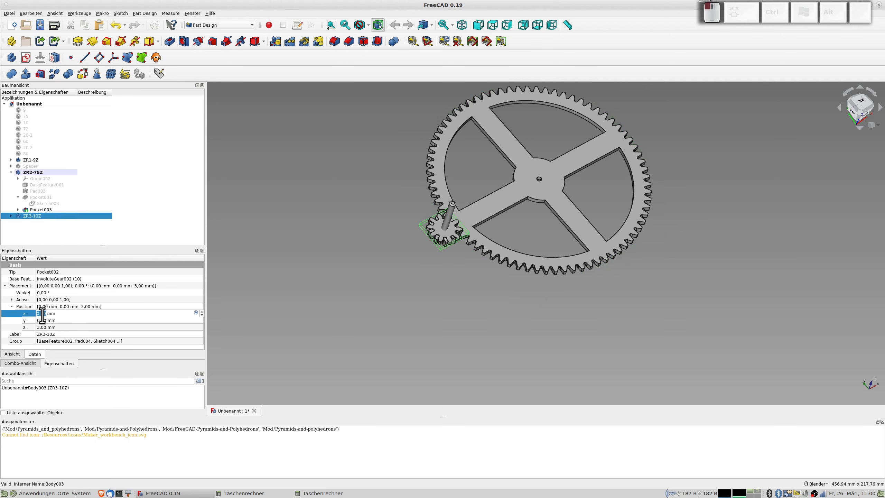
text(84)
key(Return)
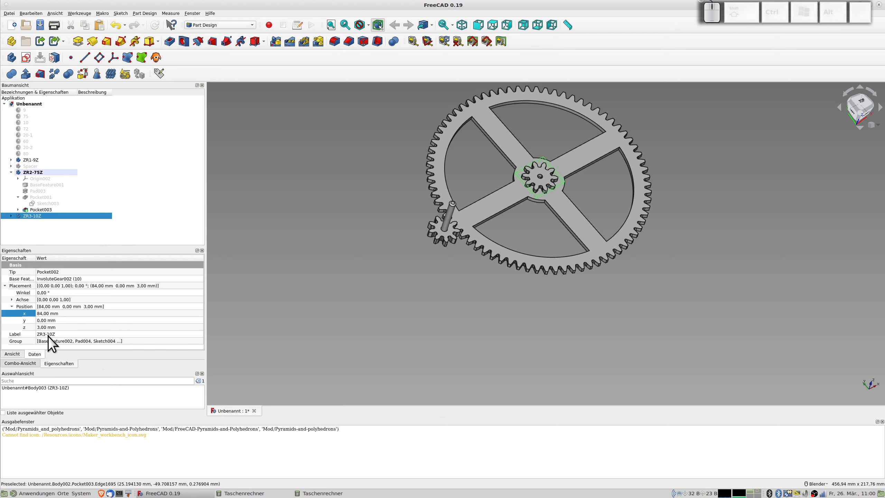
- Set the Z position of the ZR3-10Z body's placement to 5 mm
click(41, 328)
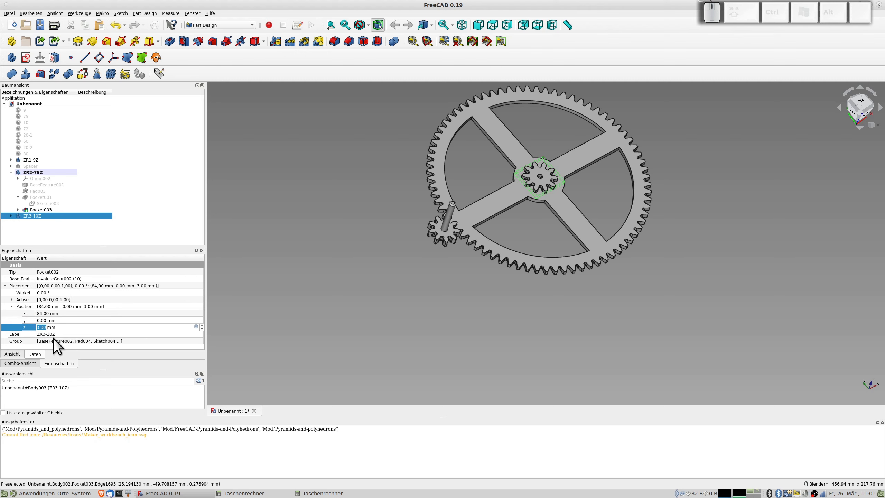
middle_drag(509, 291, 463, 268)
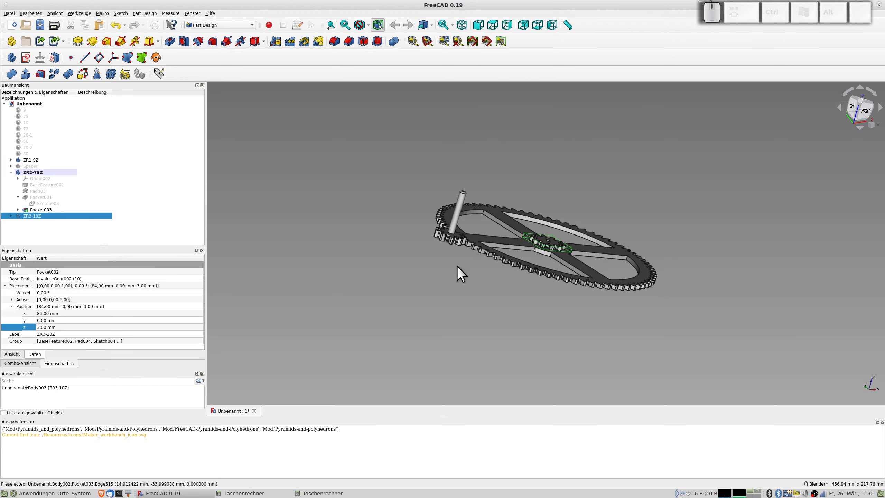
click(44, 327)
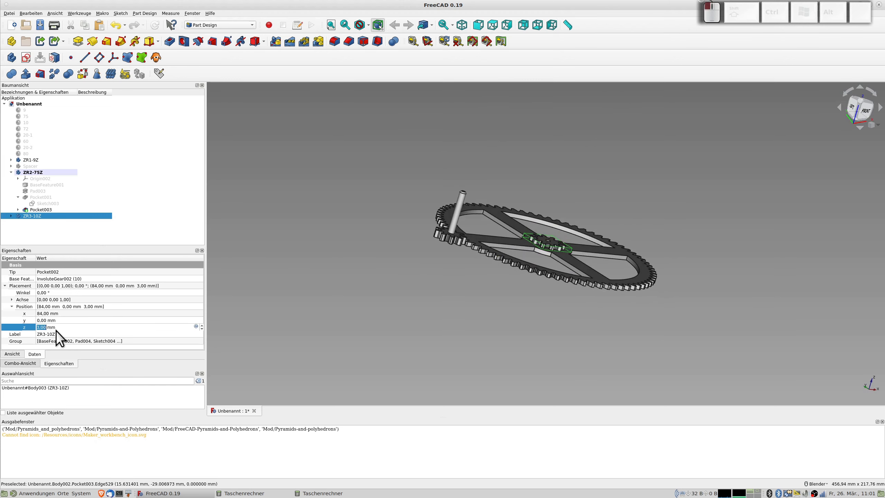
text(5)
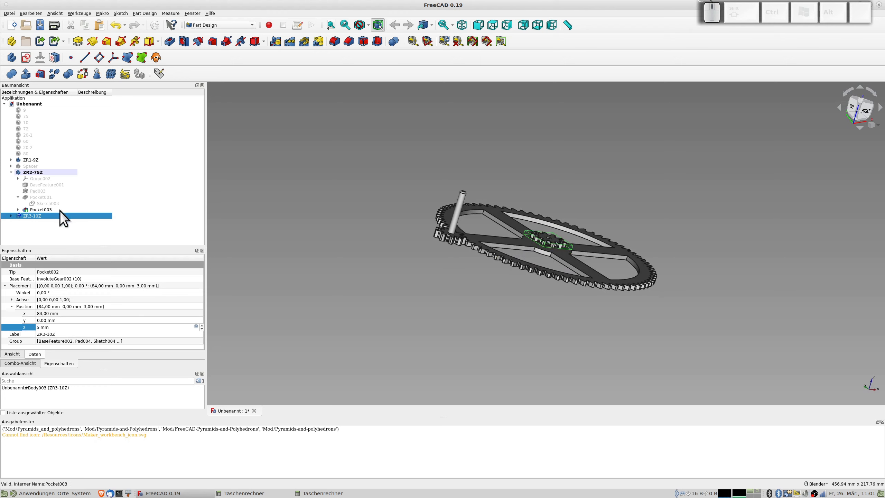
- Set the Z position of the ZR2-75Z body's placement to 2 mm
click(38, 173)
click(43, 328)
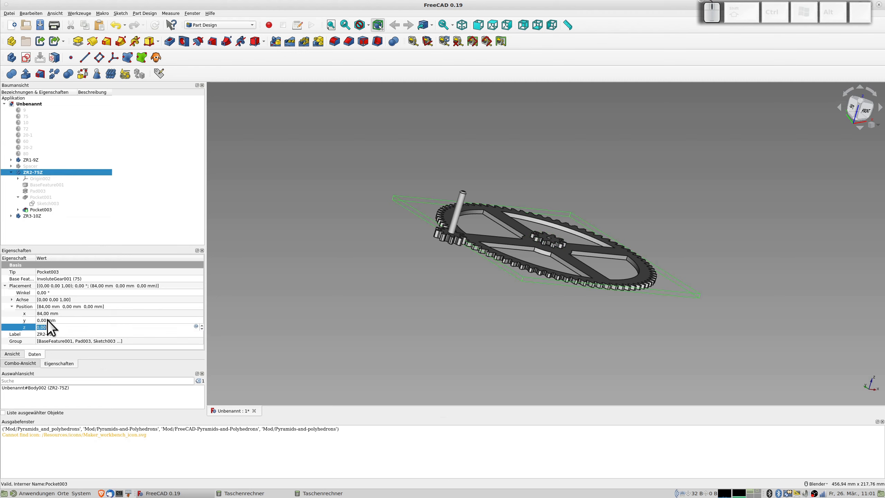
text(2)
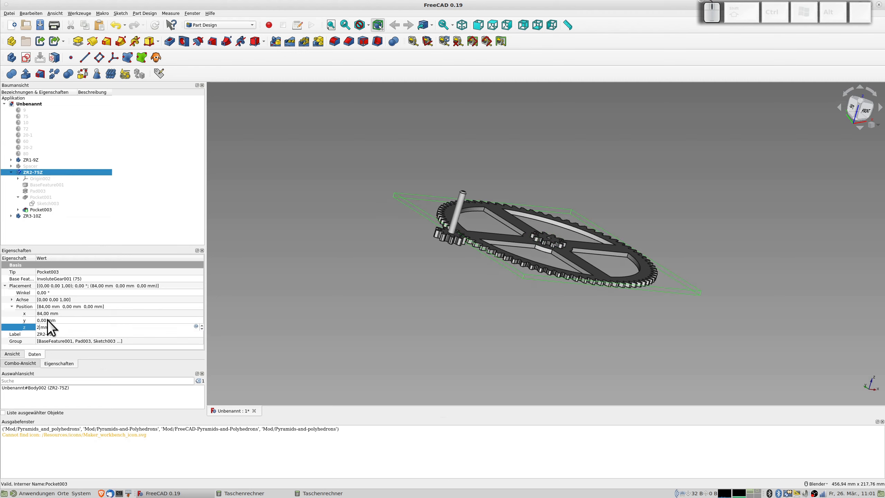
text(rr)
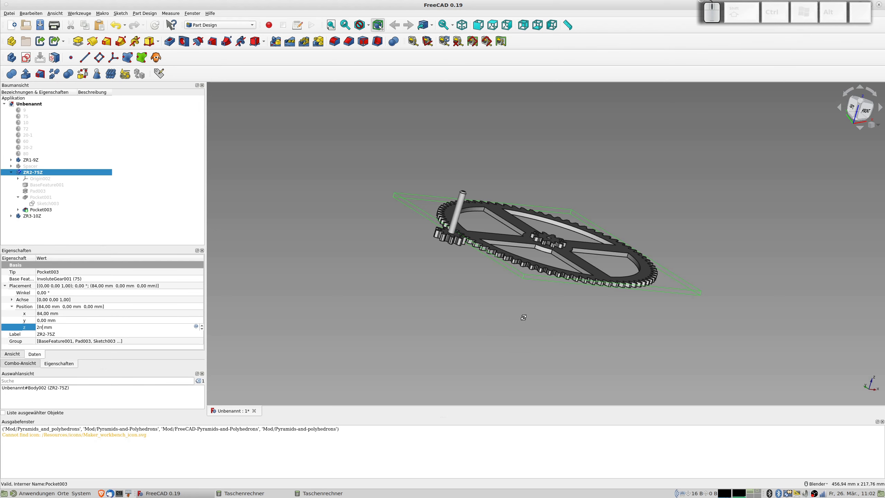
middle_drag(524, 318, 488, 297)
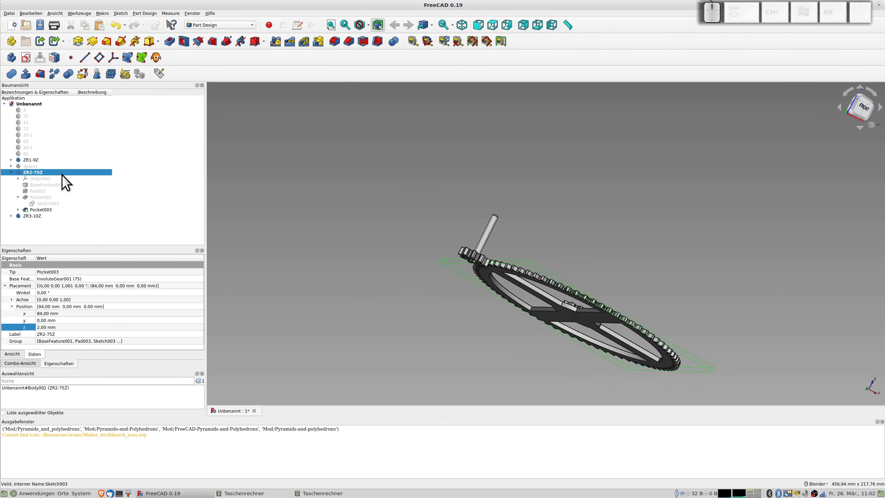
- Make the hidden Spacer body visible again
click(39, 165)
middle_drag(540, 328, 627, 314)
middle_drag(439, 306, 440, 328)
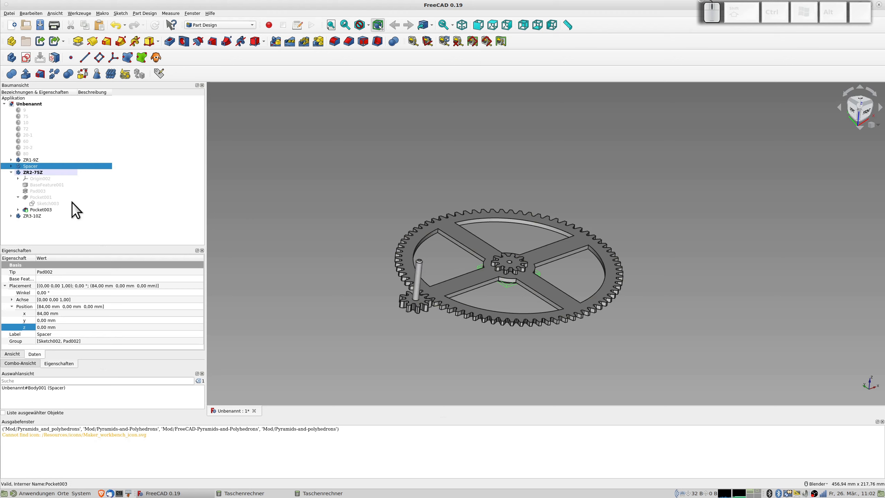
- Create a new body from the 72-tooth involute gear profile and pad it 3 mm
click(26, 130)
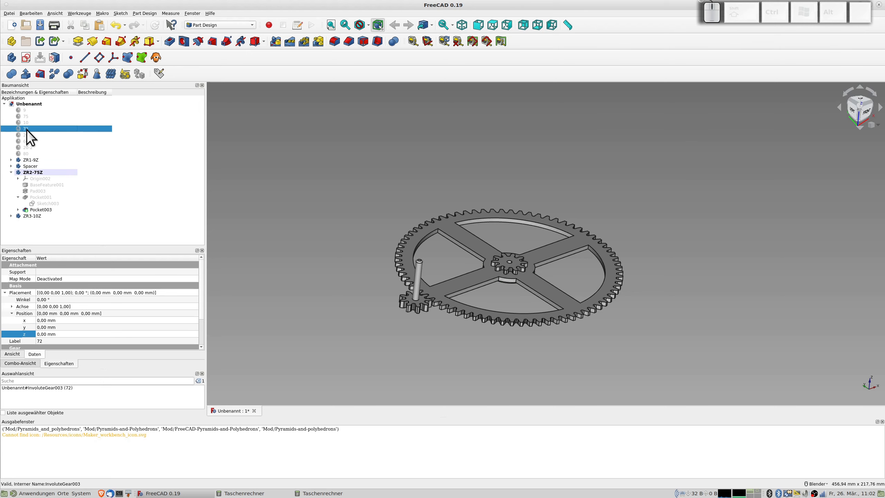
click(11, 57)
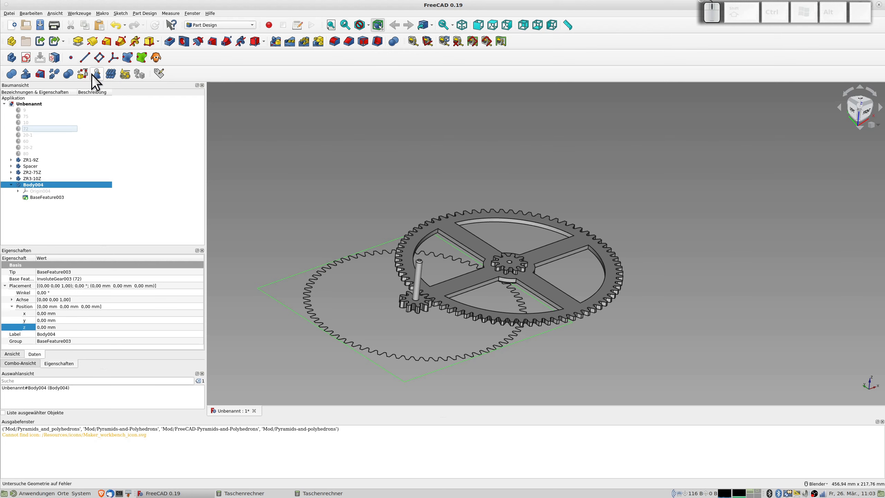
click(46, 198)
click(75, 42)
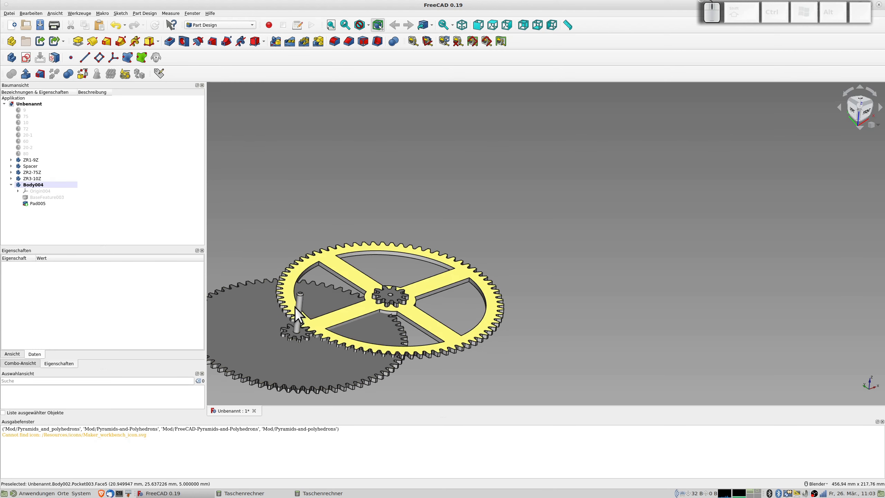
- Set the Z position of the new 72-tooth gear body's placement to 5 mm
click(37, 186)
click(40, 327)
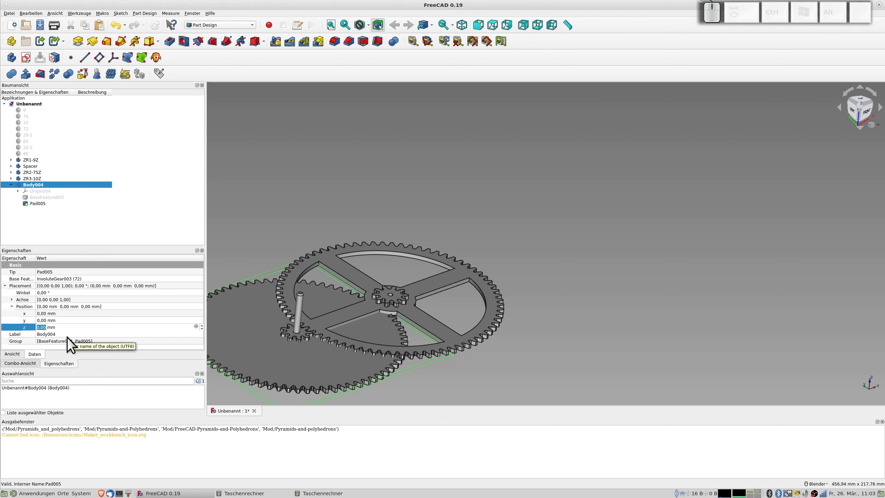
text(5)
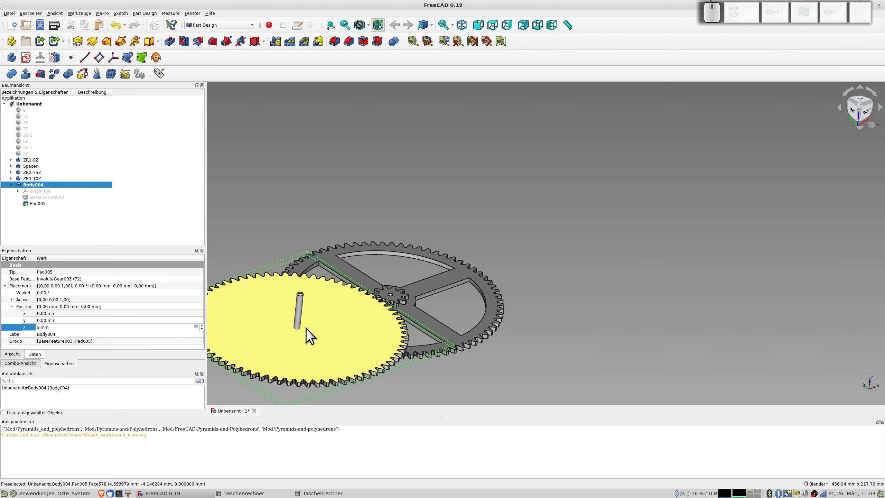
- Start a sketch on the 72-tooth gear's upper face and draw a circle centred on the origin
click(317, 310)
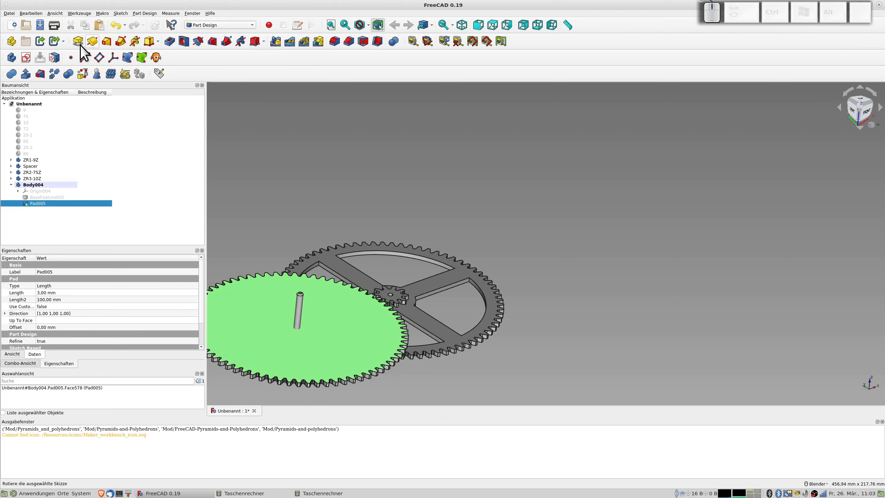
click(27, 57)
shift+middle_drag(301, 231, 606, 224)
shift+scroll(606, 224, up, 5)
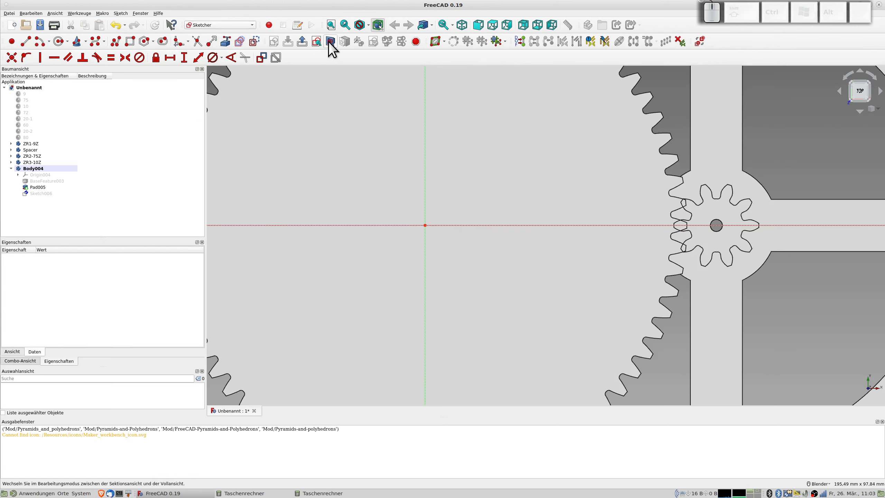
click(58, 42)
click(425, 226)
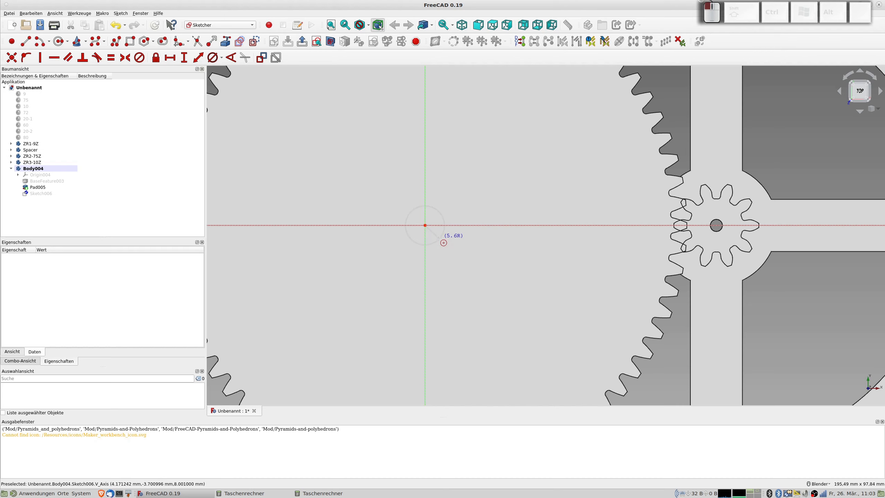
click(429, 201)
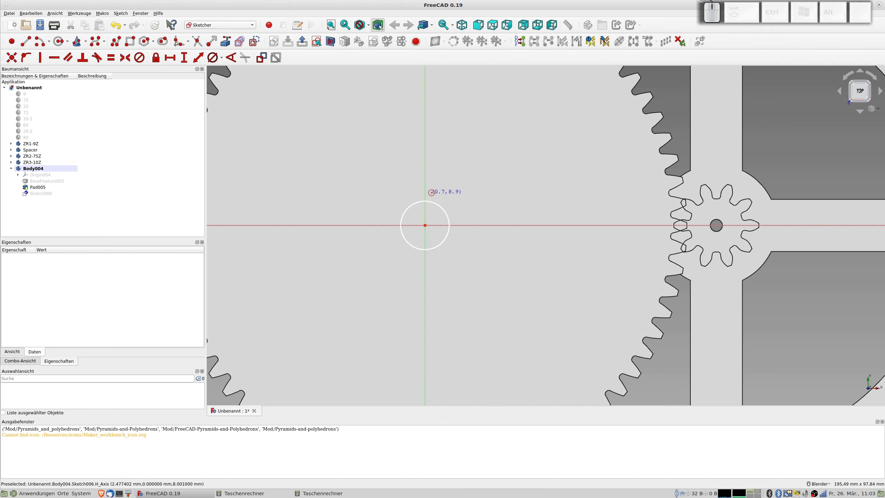
- Switch the sketch to section view and shrink the circle to about 5.34 mm in diameter, just around the shaft
click(330, 41)
scroll(434, 259, up, 4)
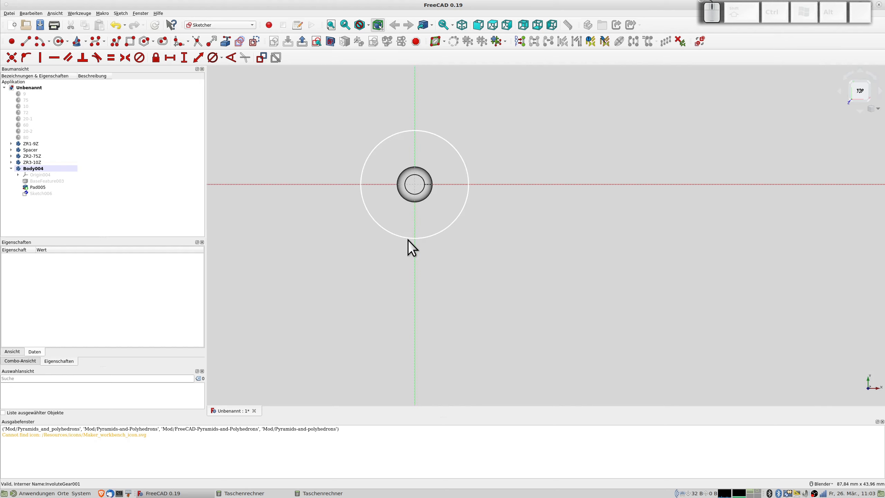
drag(408, 239, 410, 205)
- Constrain the circle's diameter to 5.15 mm and close the sketch
click(409, 206)
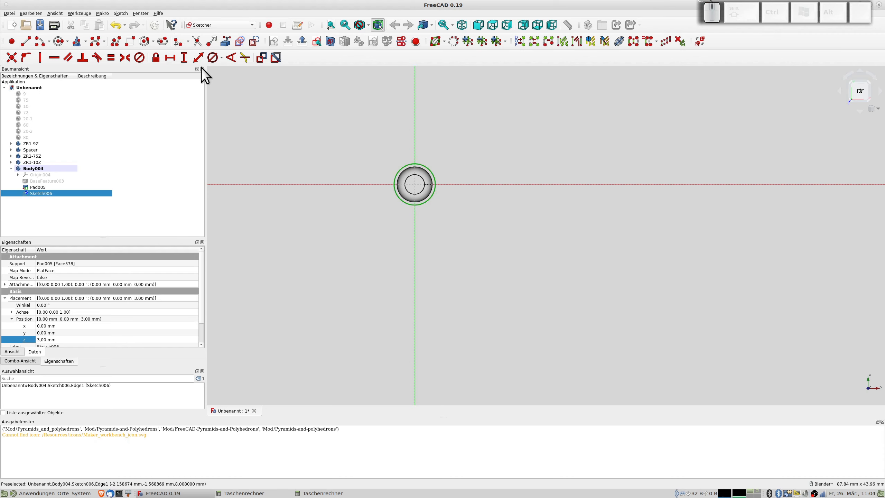
click(210, 59)
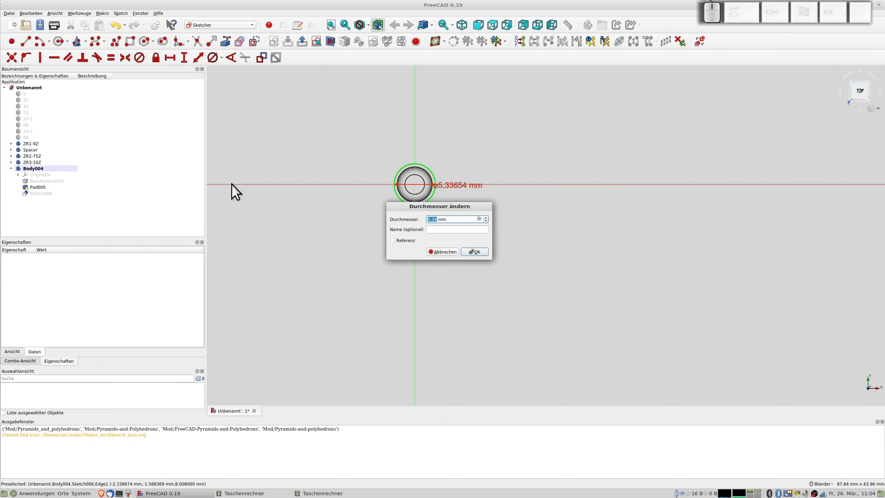
text(5,1)
text(5)
key(Return)
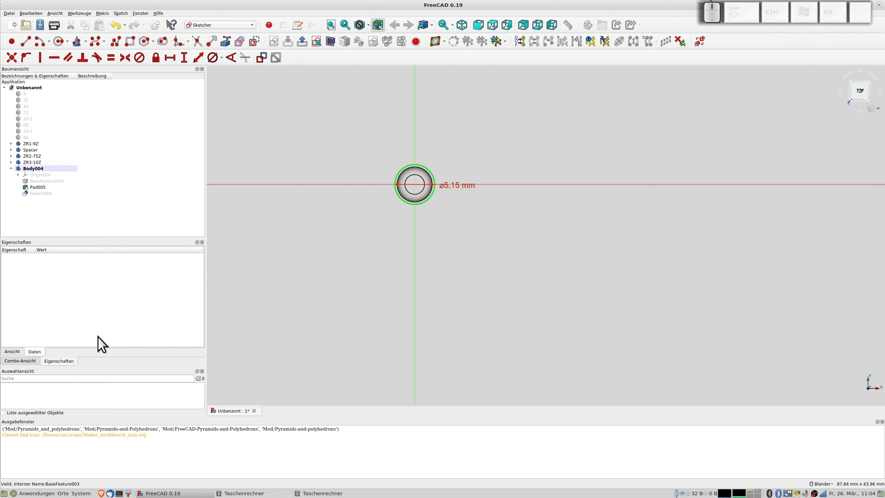
scroll(422, 303, down, 3)
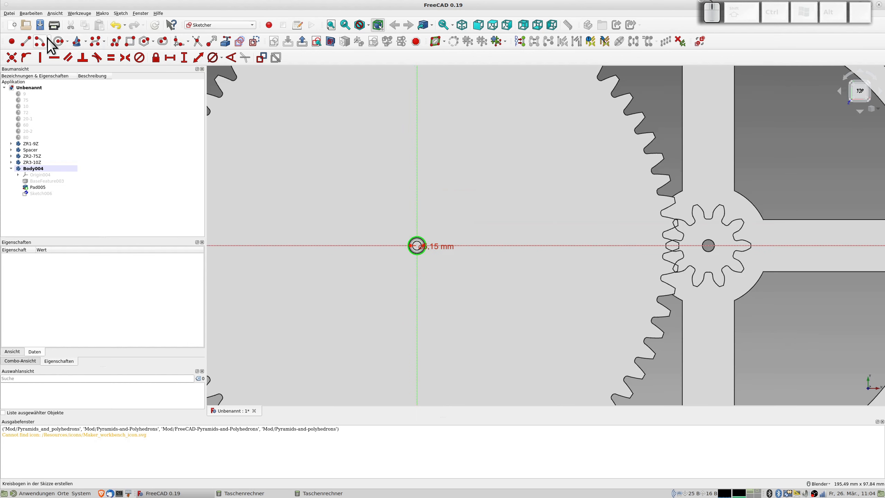
click(20, 361)
click(103, 265)
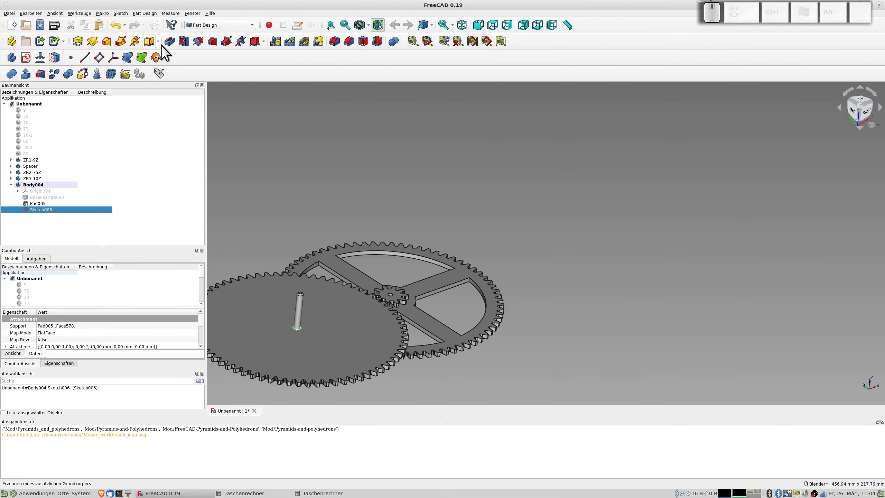
- Cut the centre hole into the large gear of Body004 by pocketing its circle sketch 5 mm deep
click(171, 42)
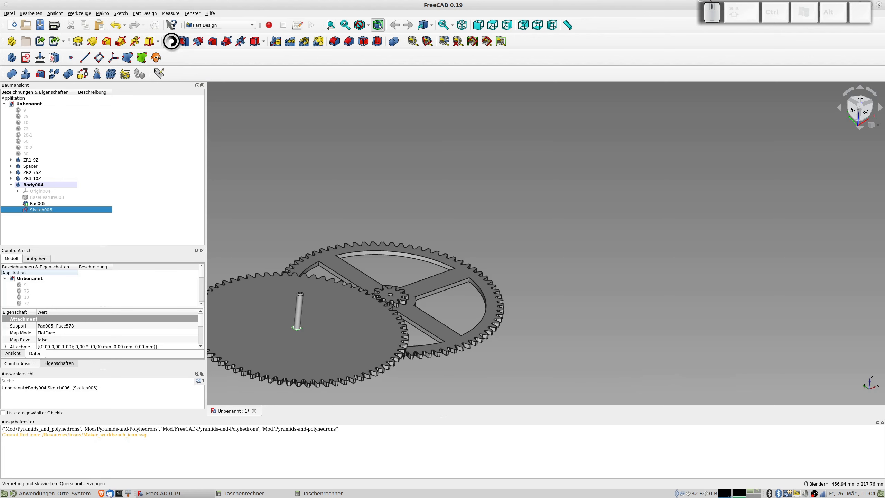
shift+middle_drag(308, 350, 381, 281)
scroll(385, 273, up, 3)
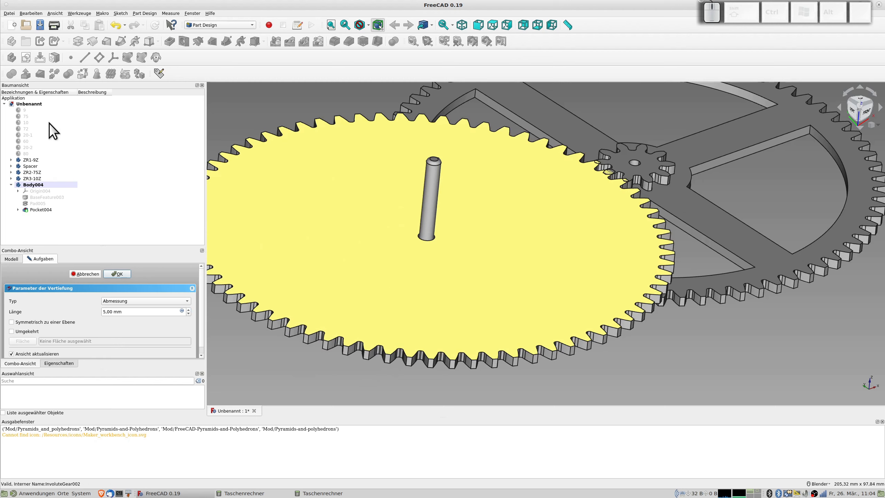
click(28, 135)
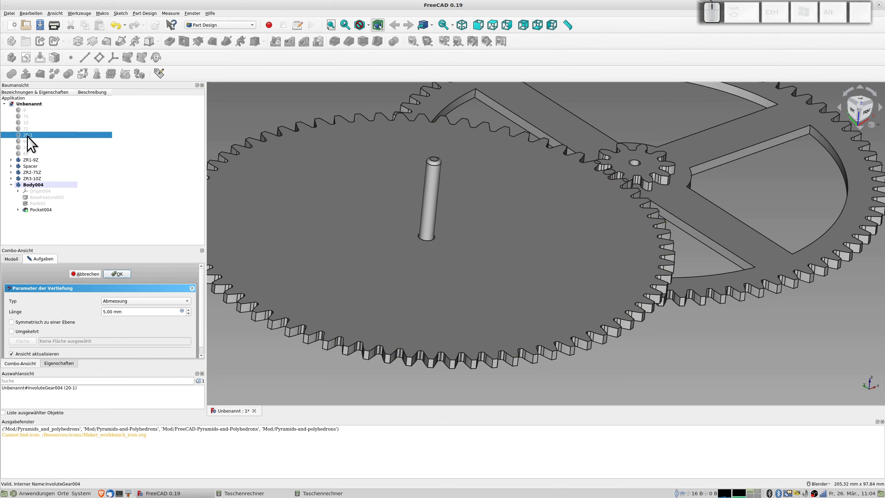
click(122, 273)
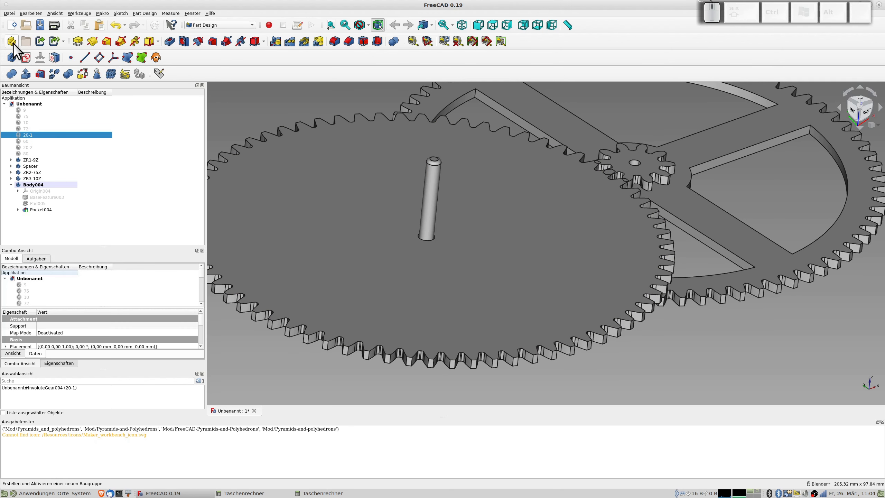
- Create a new body from the 20-1 gear and rename Body004 as ZR4-72Z
click(12, 58)
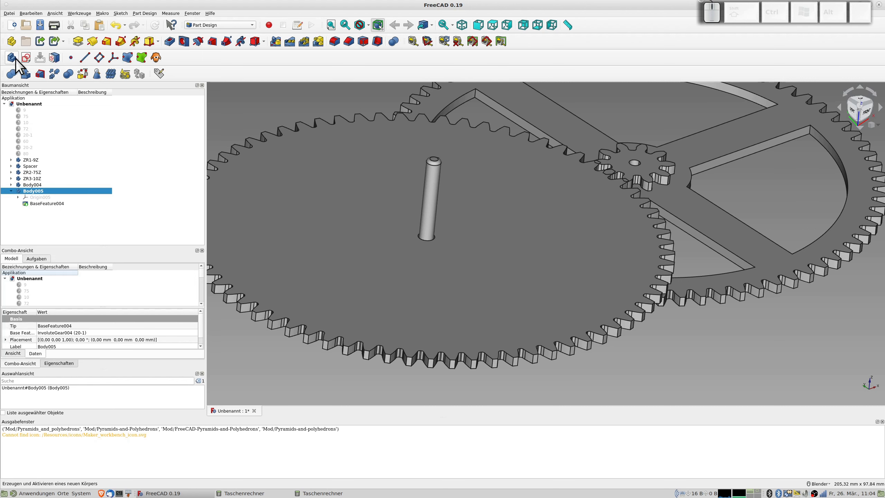
click(37, 185)
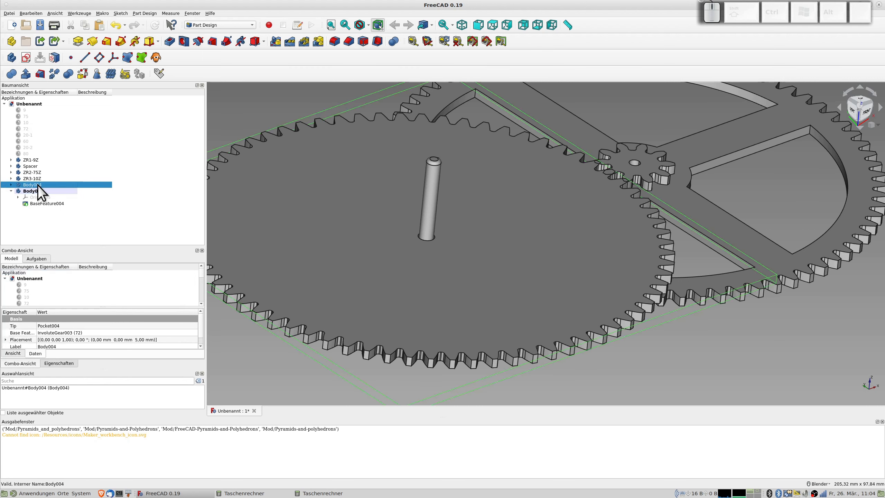
key(F2)
text(ZR4-)
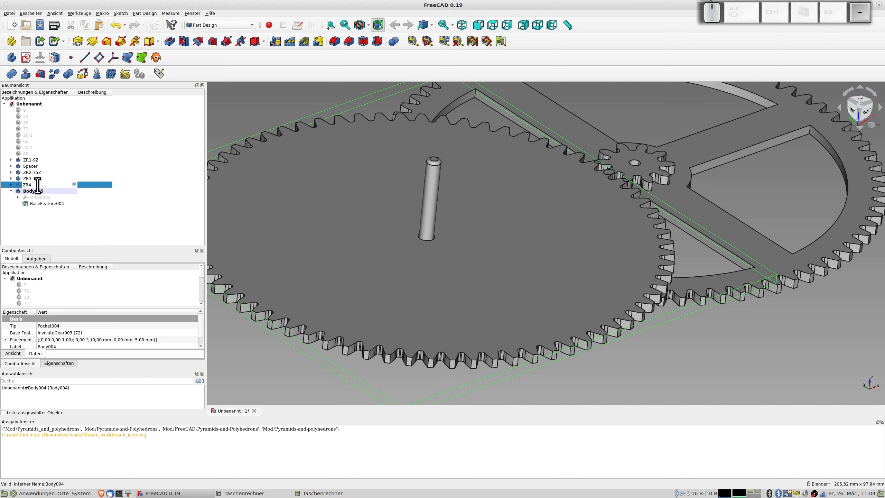
text(72Z)
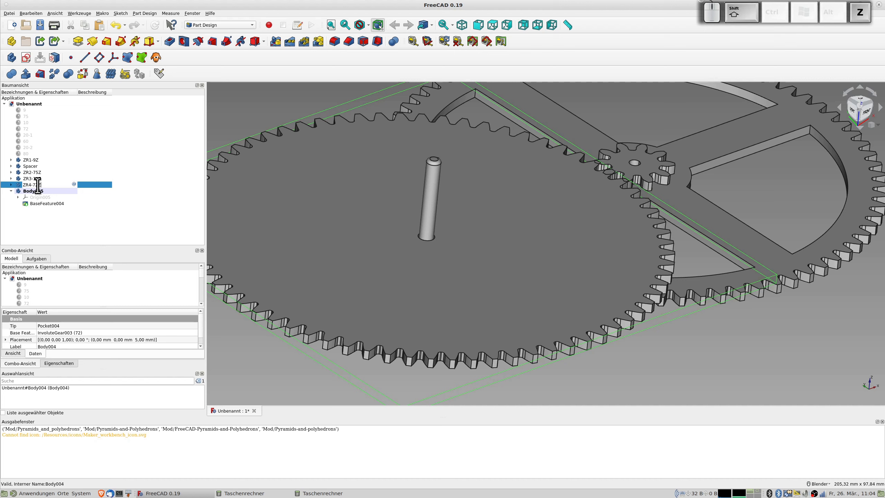
key(Return)
- Rename the body made from the 20-1 gear as ZR5-20Z
click(36, 192)
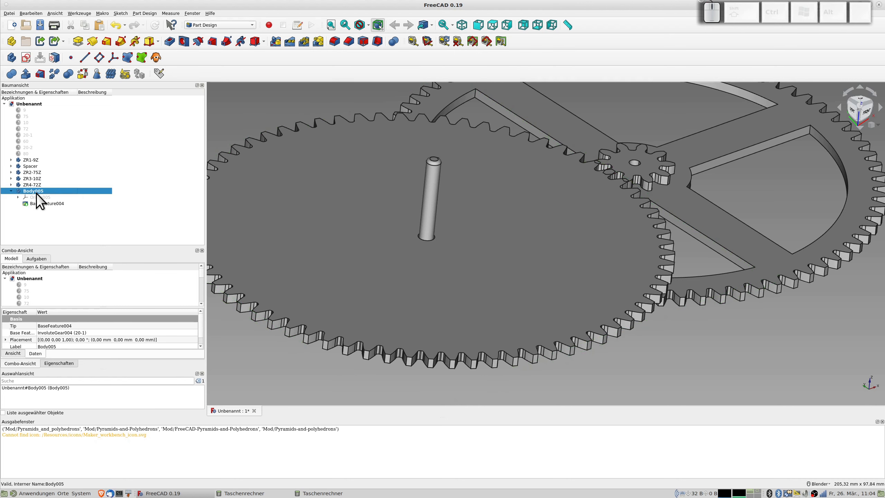
key(F2)
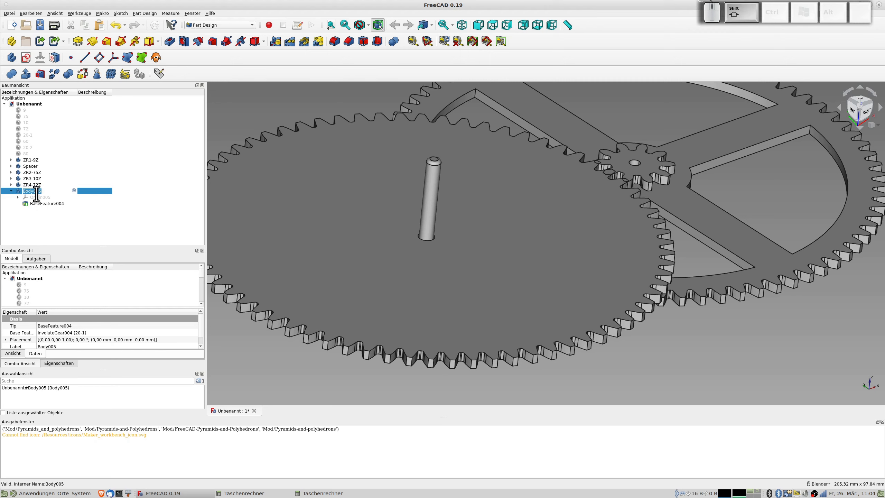
text(ZR5-)
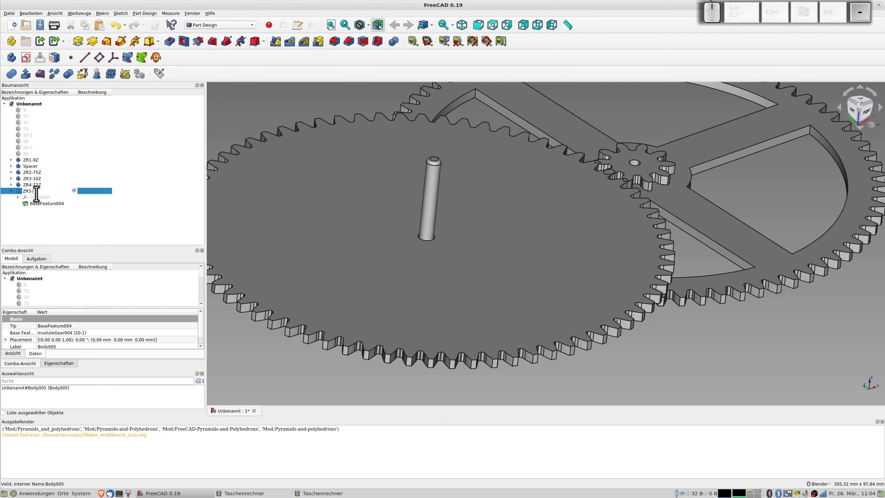
text(20Z)
key(Return)
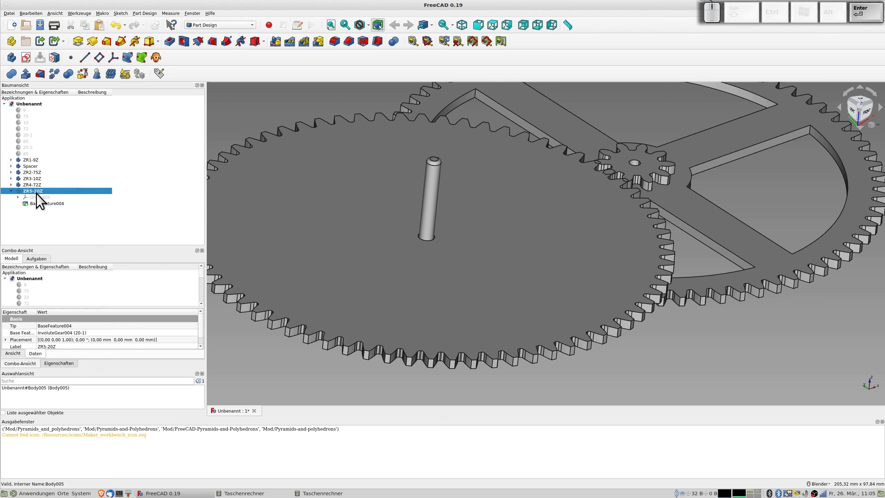
- Pad the base feature of the ZR5-20Z body by 3 mm
click(42, 204)
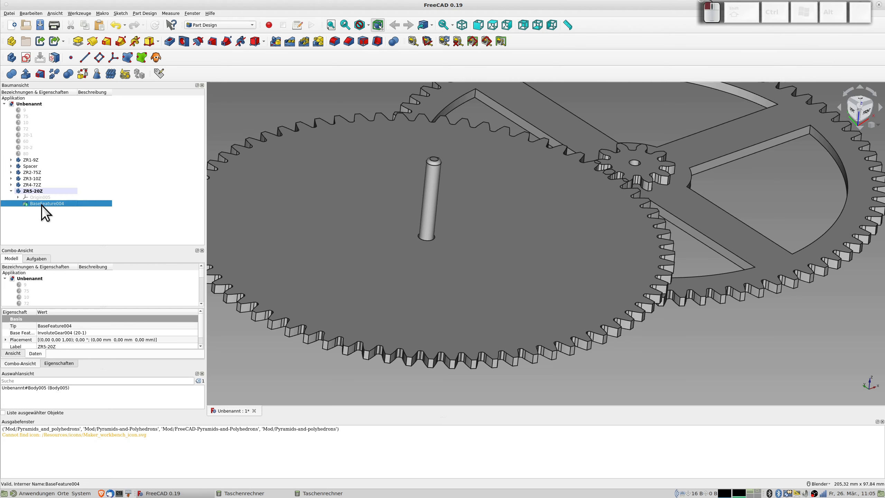
click(79, 41)
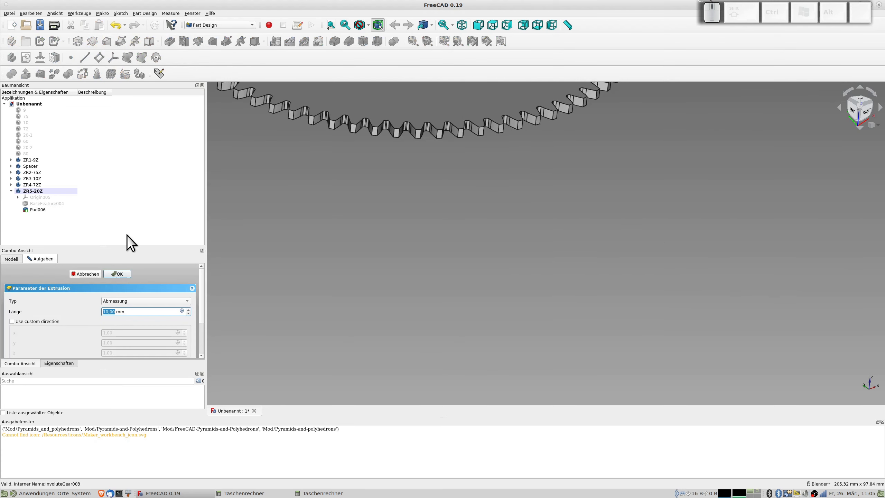
key(Return)
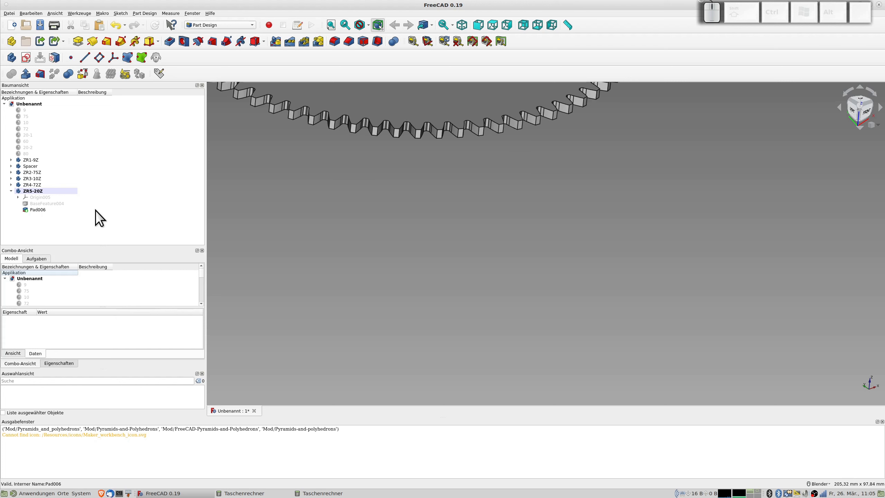
- Set the z position of the ZR5-20Z body to 8 mm so it sits on the large gear
scroll(240, 203, down, 4)
shift+middle_drag(398, 215, 498, 275)
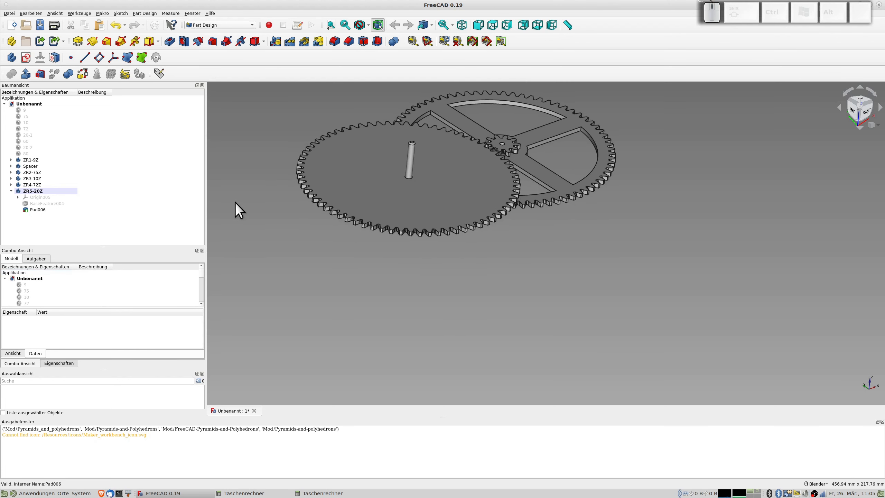
click(36, 192)
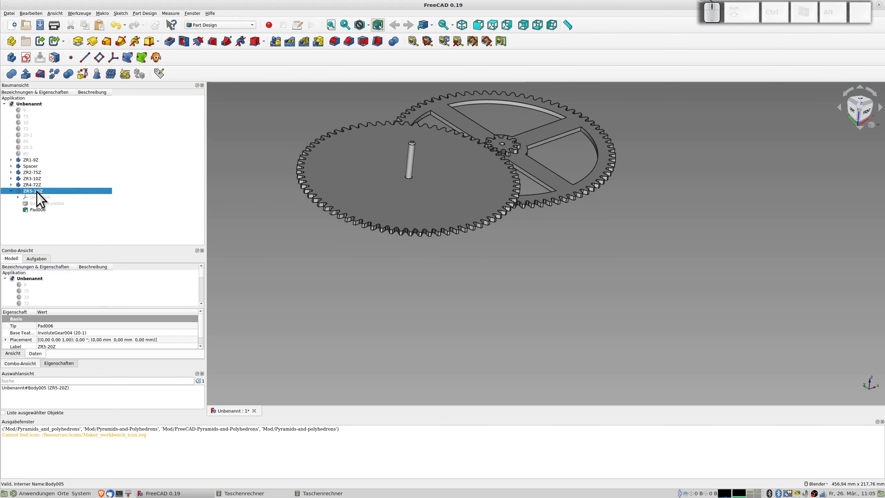
click(59, 364)
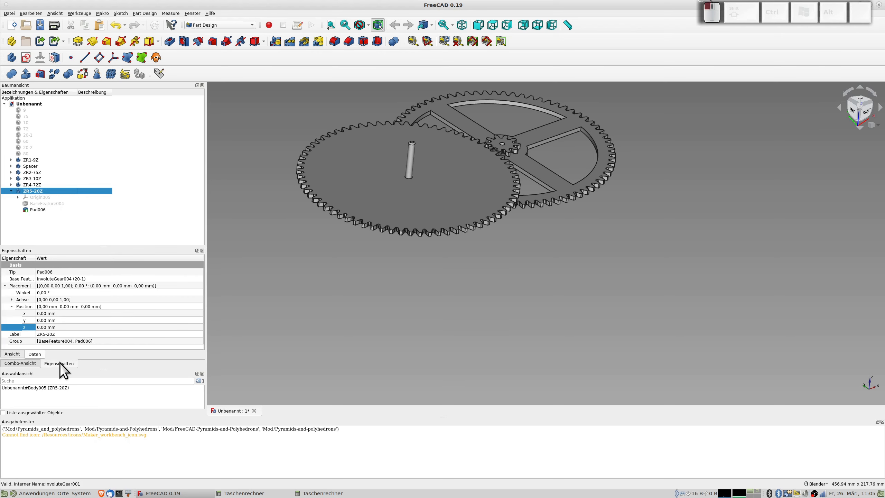
click(41, 327)
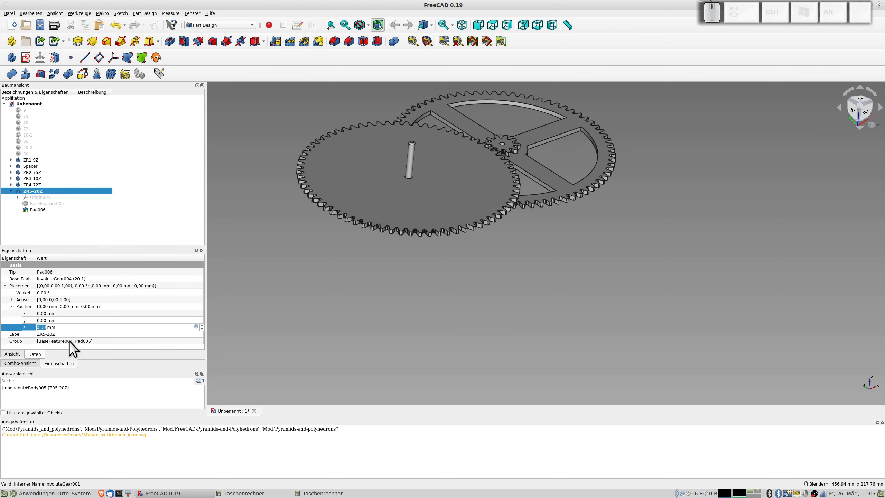
text(8)
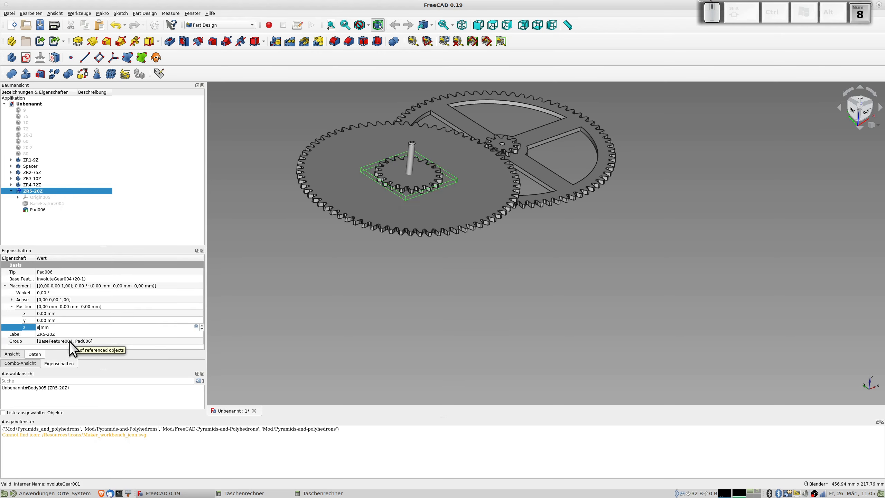
key(Tab)
- Create a sketch on the upper face of the 20-tooth gear and draw a circle centred on the origin
middle_drag(454, 326, 493, 325)
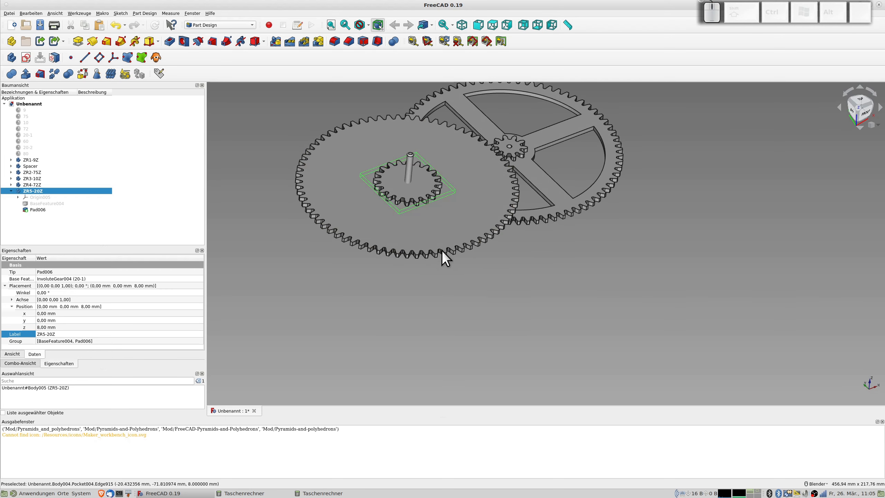
click(416, 189)
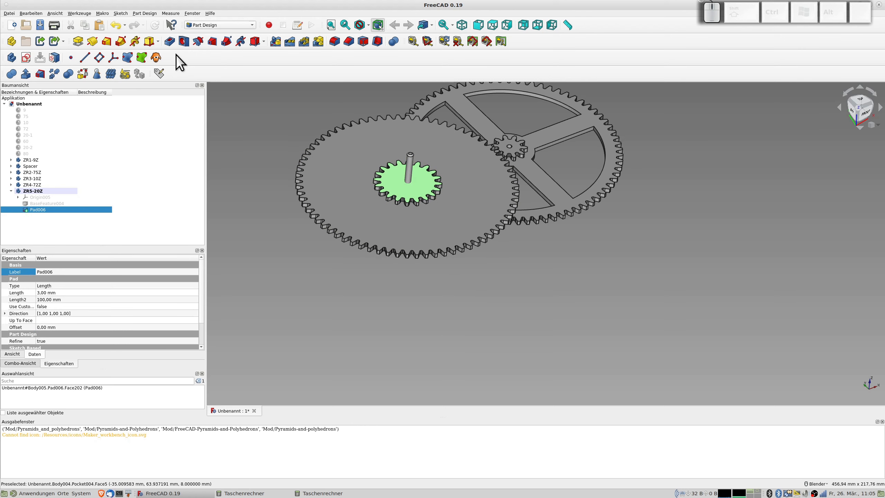
click(25, 57)
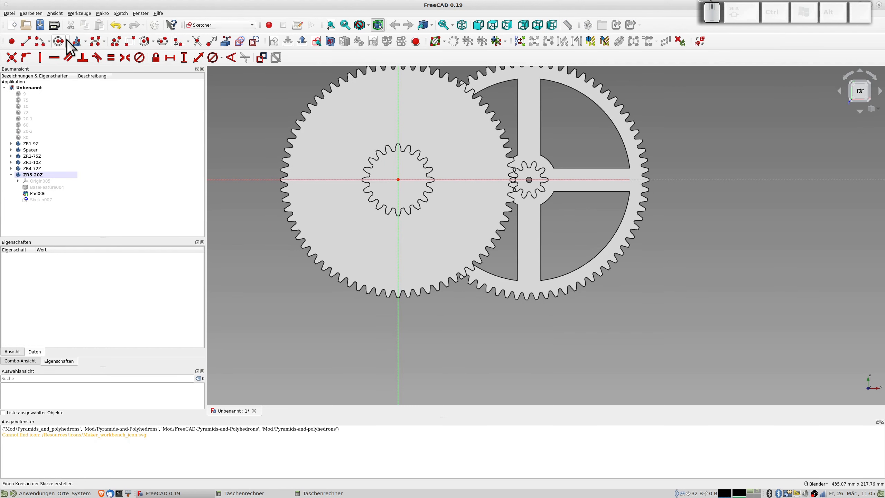
click(57, 43)
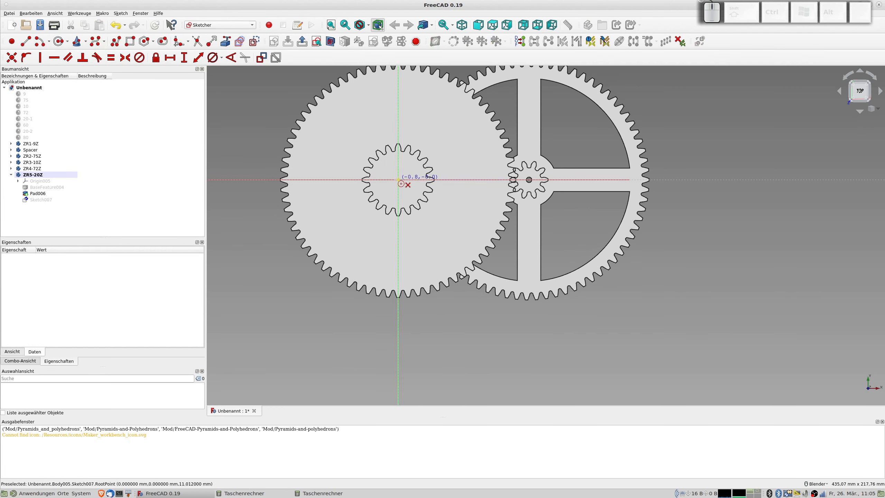
click(398, 179)
click(403, 188)
right_click(404, 187)
- Constrain the circle's diameter to 5.15 mm and close the sketch
click(404, 185)
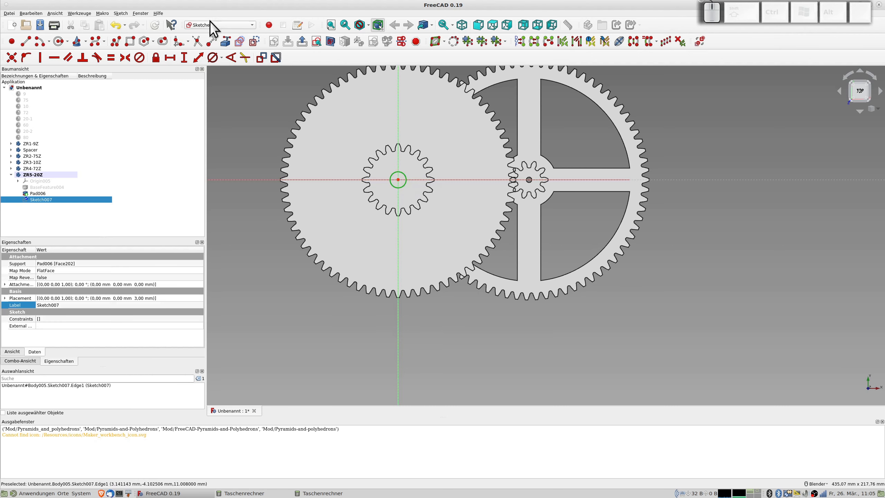
click(213, 56)
text(5,15)
key(Return)
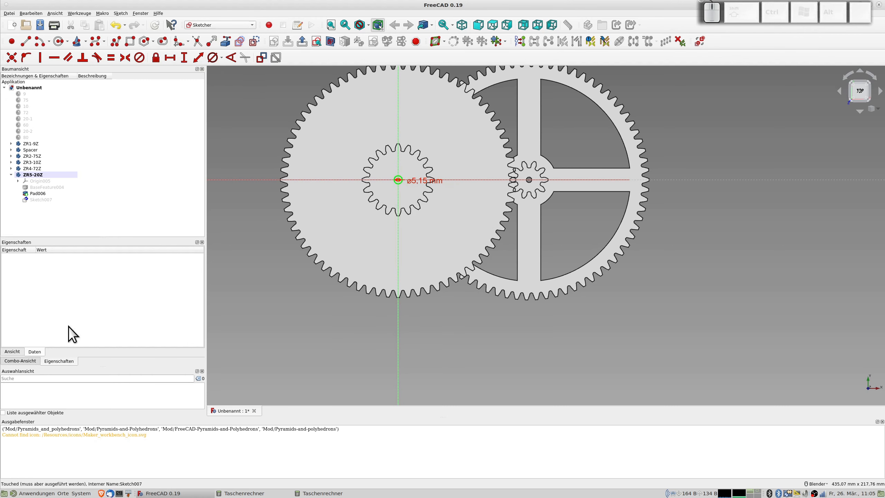
click(18, 360)
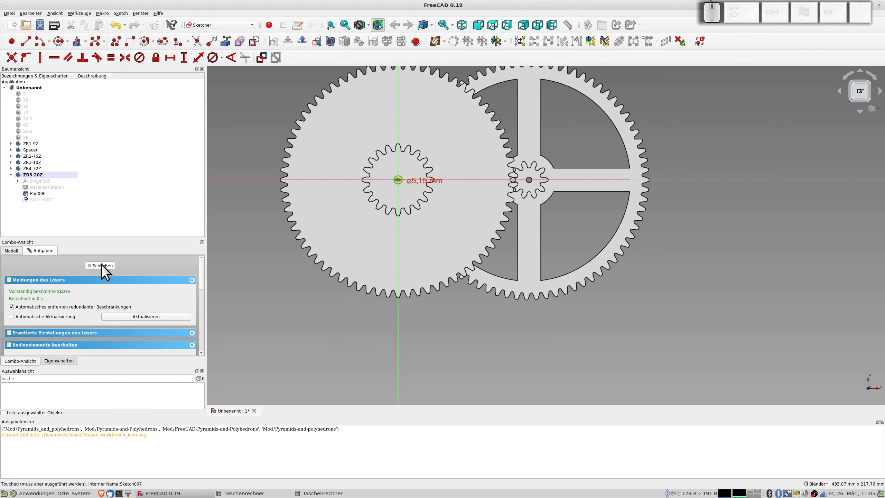
key(Escape)
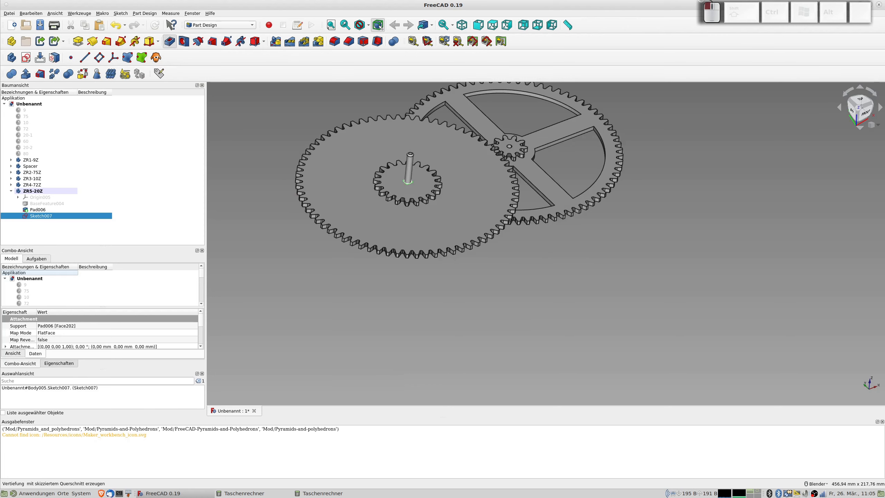
- Pocket the 5.15 mm circle 5 mm deep to cut the shaft hole in the 20-tooth gear
click(169, 42)
scroll(414, 192, up, 5)
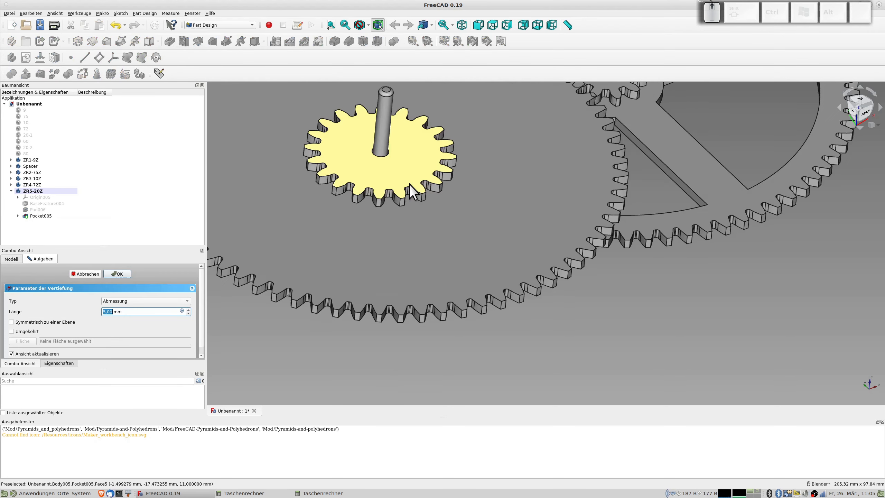
middle_drag(405, 209, 483, 240)
scroll(404, 196, down, 3)
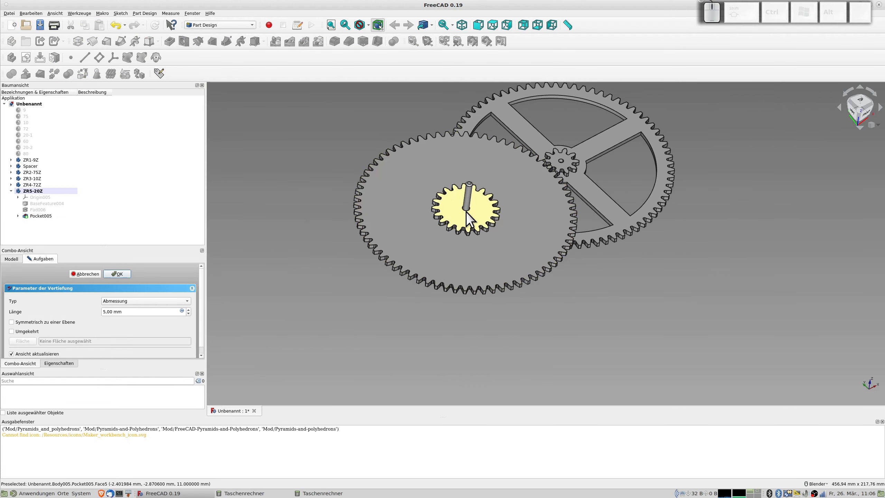
scroll(491, 220, up, 5)
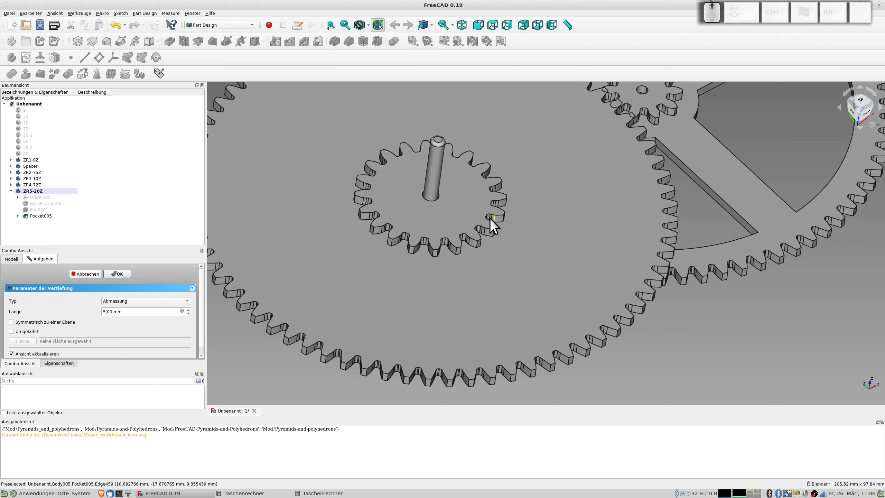
click(437, 206)
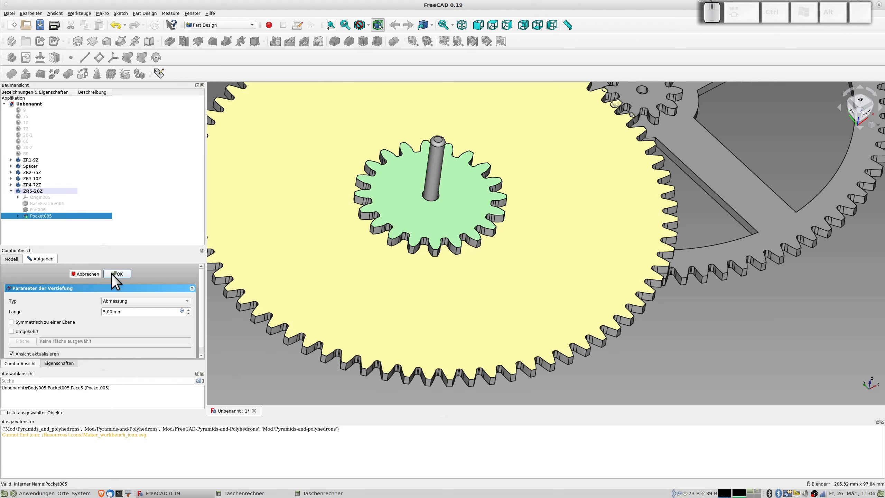
click(117, 274)
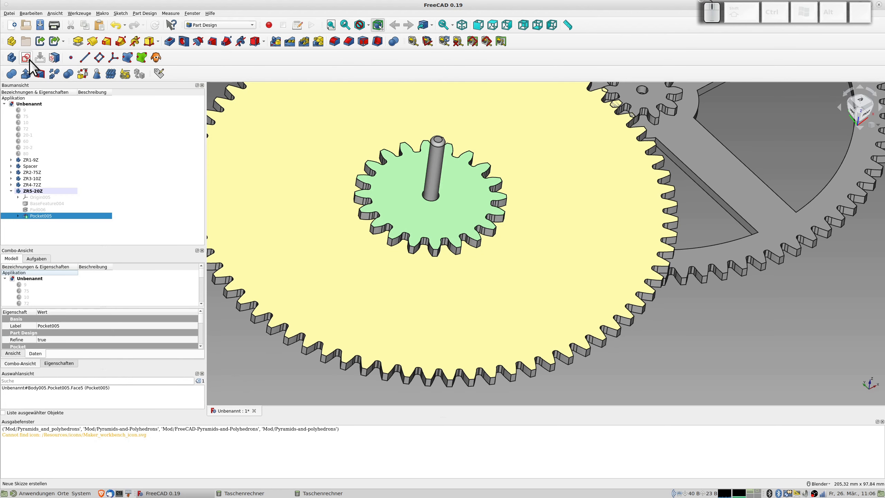
- Create a sketch on the upper face of the 20-tooth gear, view it in section, and draw a circle centred on the origin
click(29, 55)
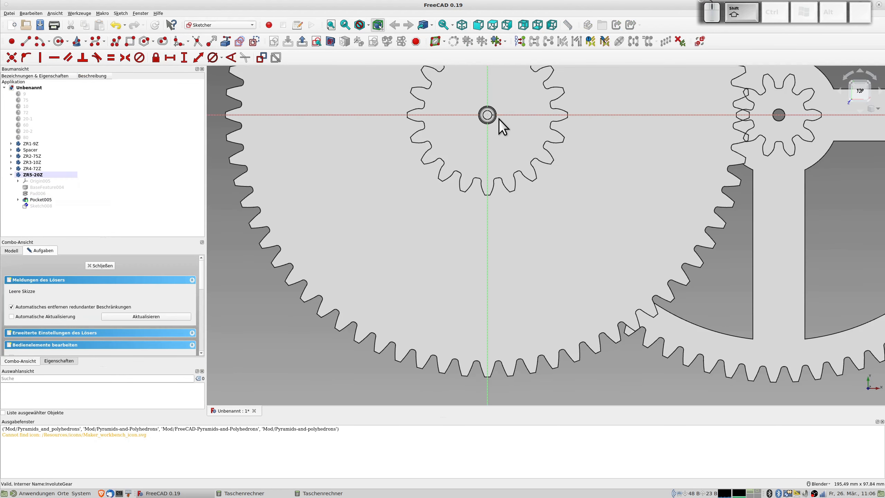
shift+middle_drag(500, 124, 497, 198)
scroll(496, 199, up, 4)
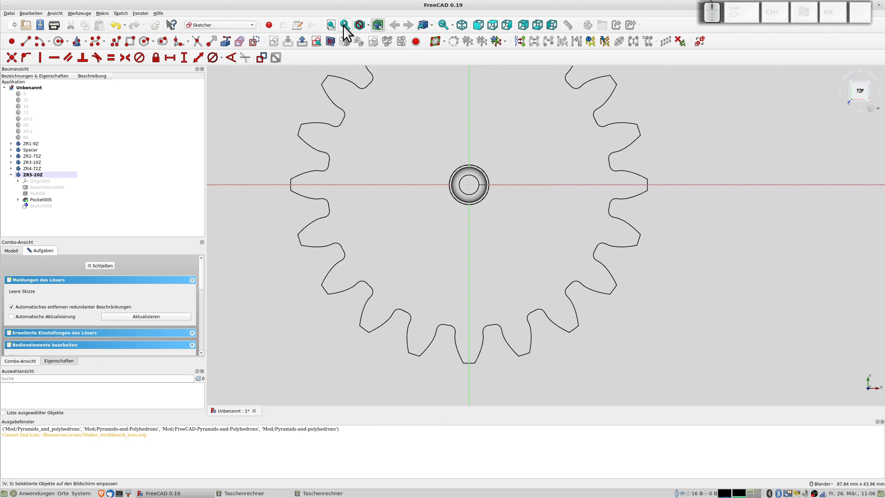
click(330, 42)
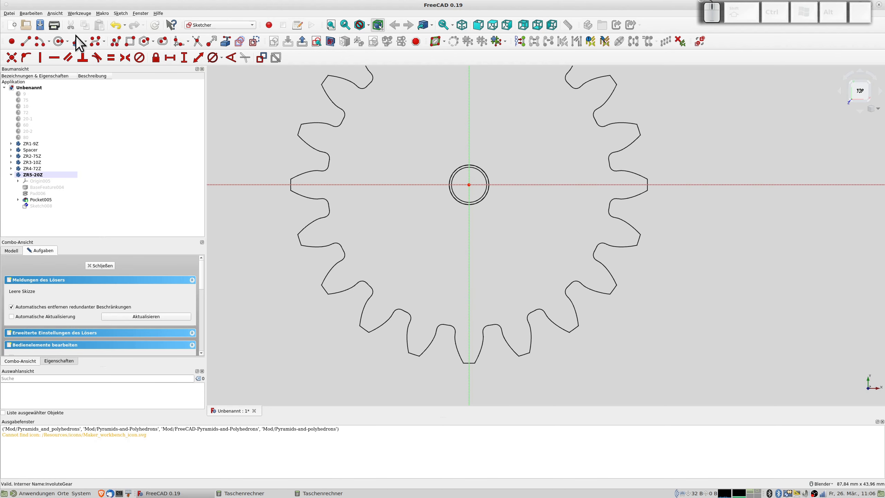
click(59, 43)
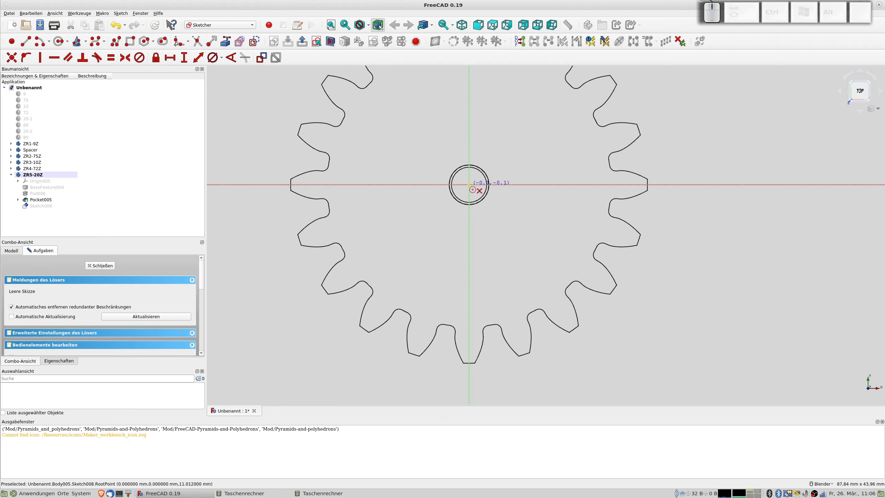
click(470, 184)
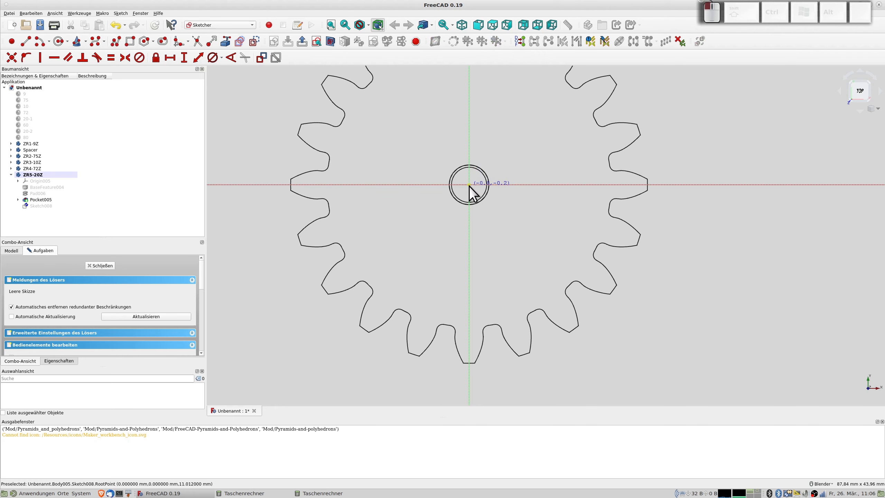
click(484, 200)
right_click(489, 200)
- Constrain the circle's diameter to 5.15 mm to match the shaft hole
click(486, 168)
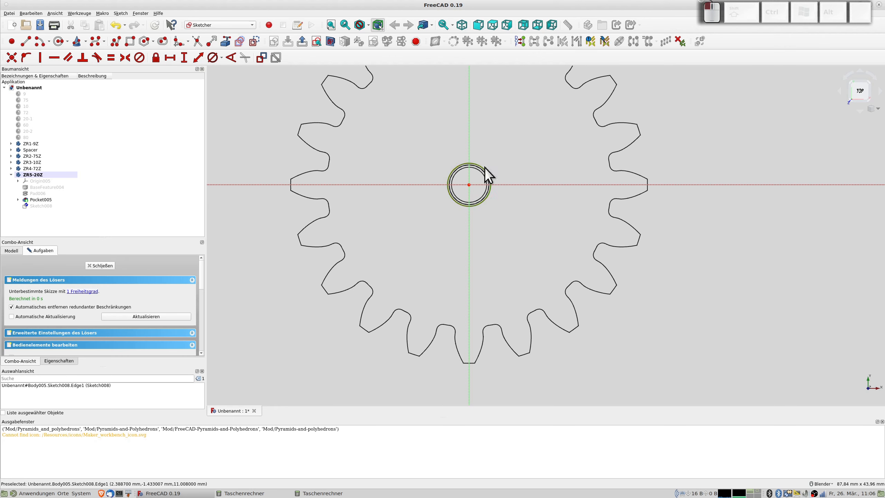
click(213, 57)
text(5,15)
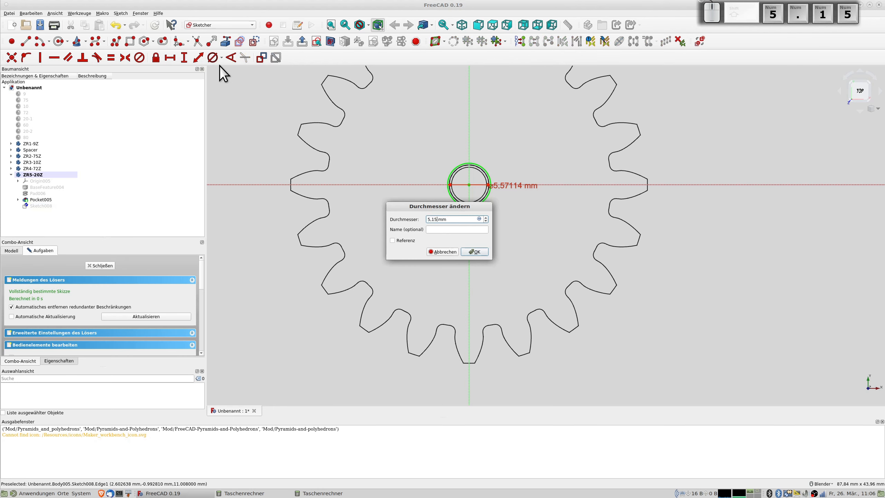
key(Return)
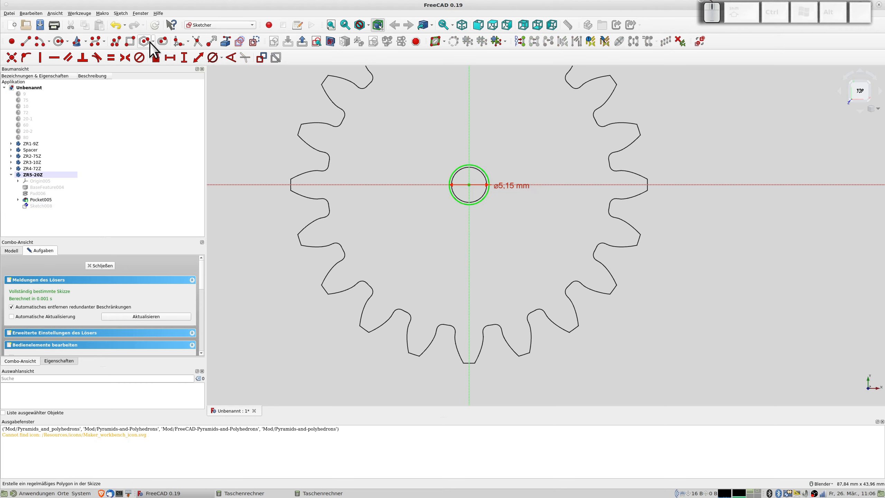
- Draw a second, larger circle around the 5.15 mm circle, centred on the origin
click(58, 42)
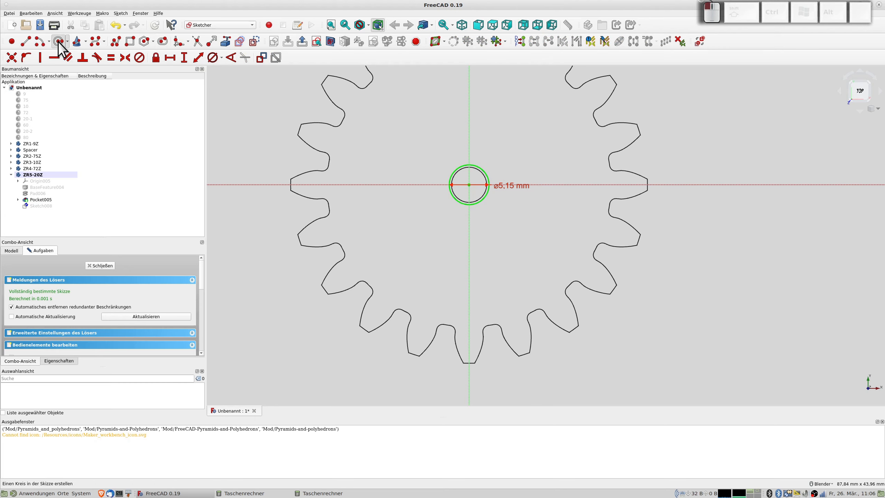
click(469, 185)
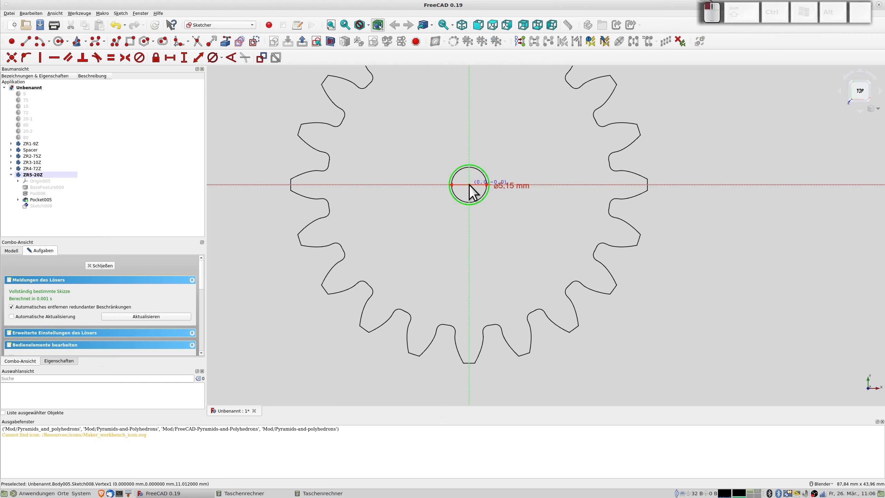
click(491, 207)
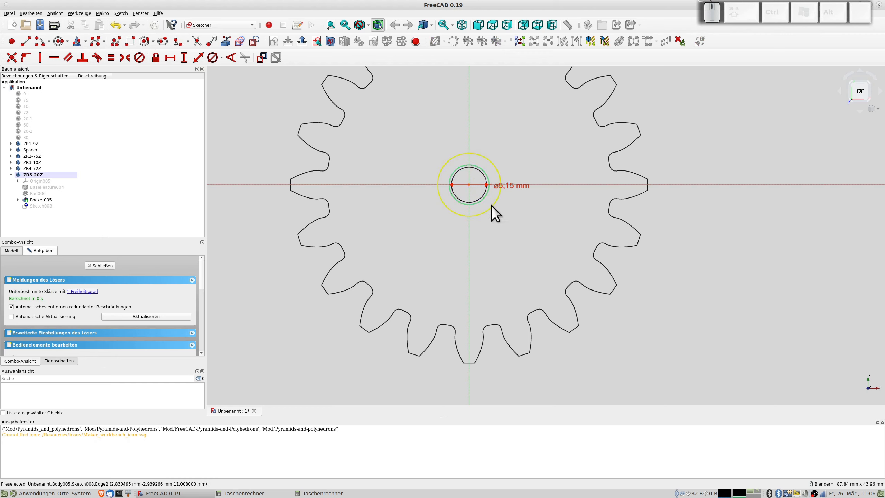
- Constrain the outer circle's diameter to 8 mm and close the sketch
click(491, 206)
click(211, 58)
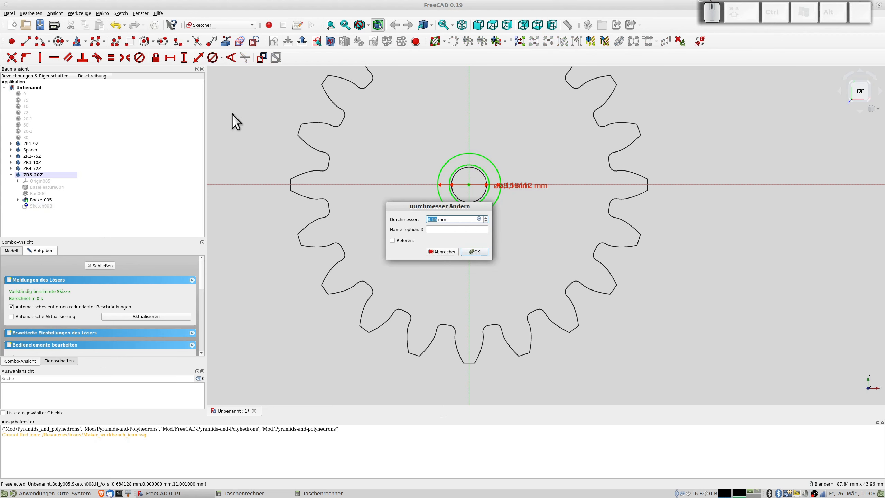
text(8)
key(Return)
middle_drag(467, 223, 458, 244)
scroll(488, 216, up, 6)
scroll(485, 210, up, 2)
scroll(458, 231, down, 8)
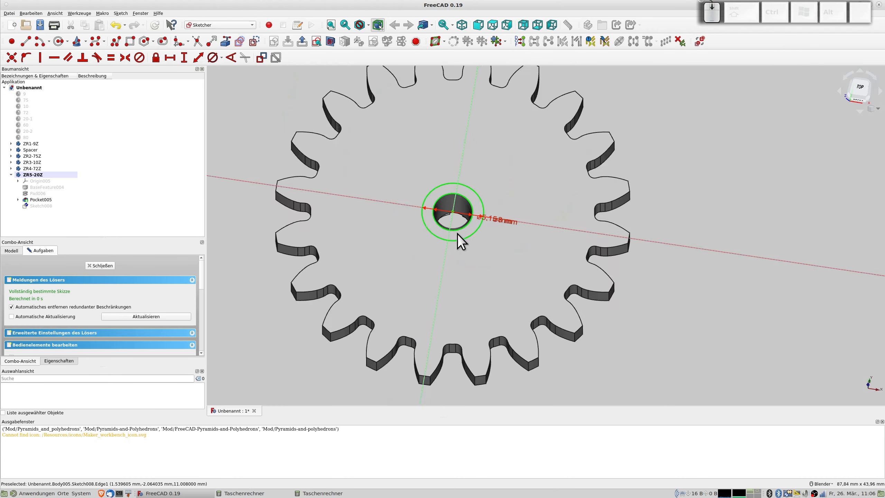
click(104, 268)
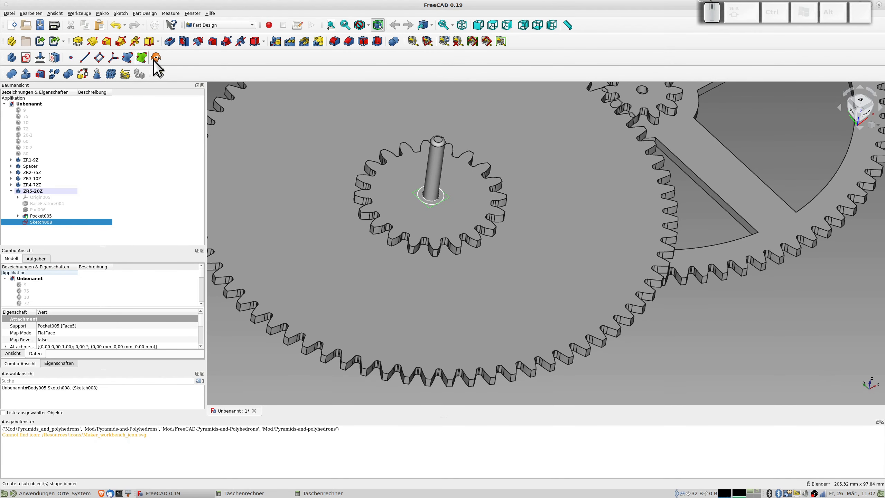
- Pad the ring sketch with a length of 20 mm to form a sleeve around the shaft
click(77, 41)
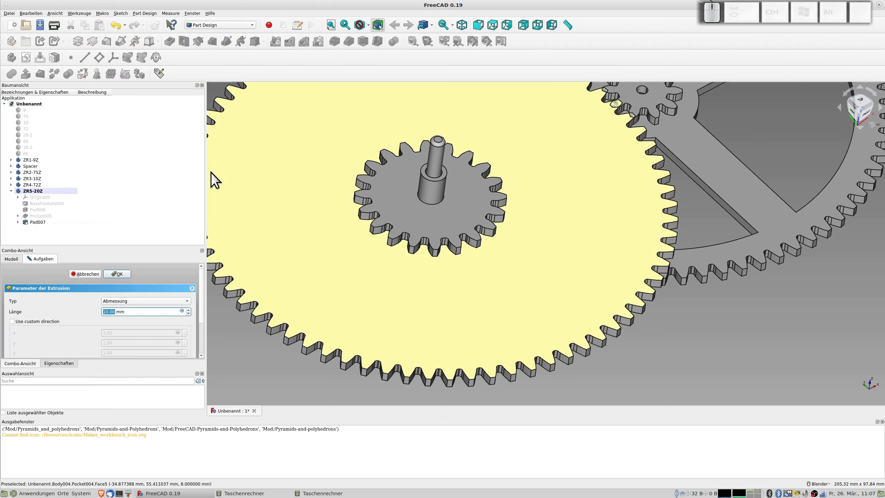
click(188, 309)
click(189, 309)
click(188, 309)
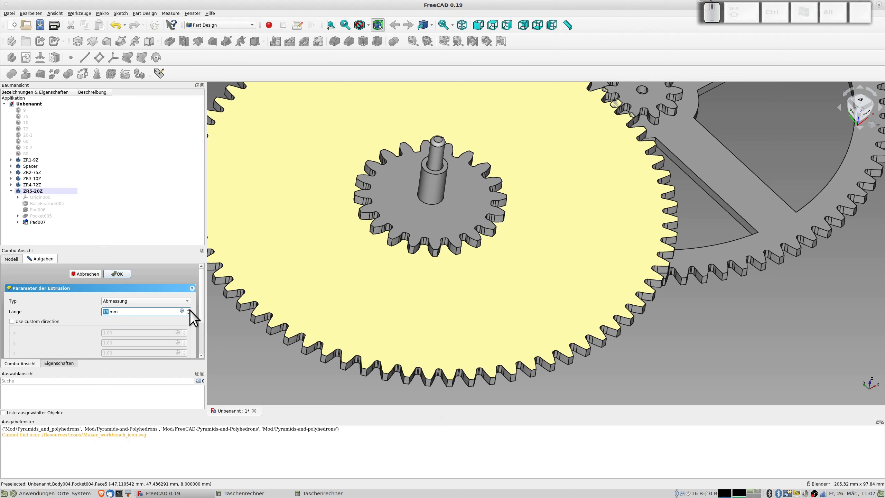
click(189, 309)
click(188, 309)
click(188, 310)
click(188, 309)
click(188, 309)
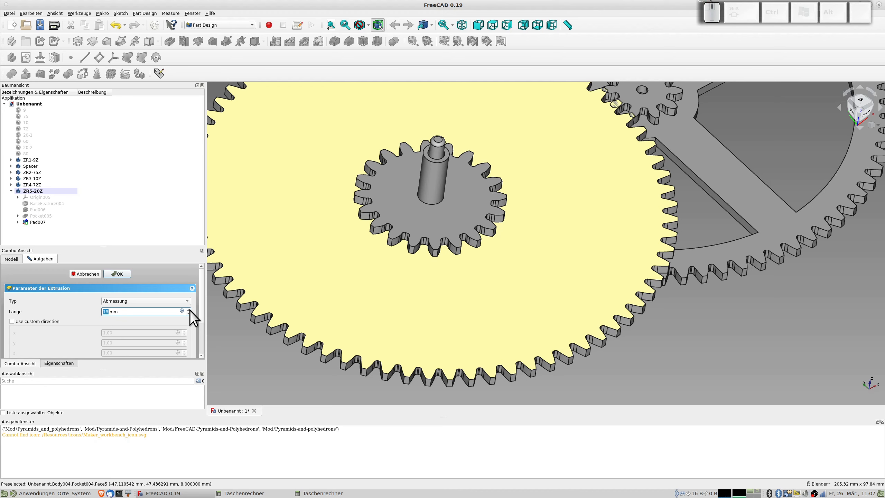
click(189, 310)
click(188, 309)
mouse_move(477, 268)
middle_down()
mouse_move(498, 254)
mouse_move(490, 269)
middle_up()
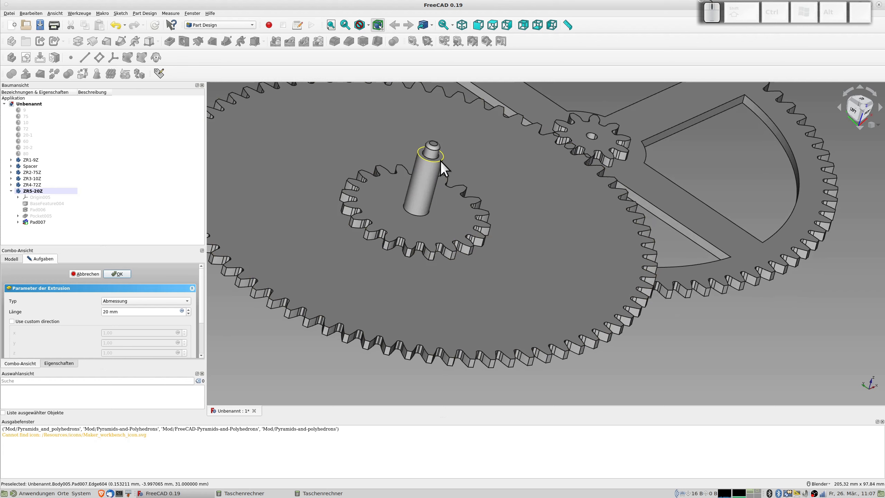
- Finish the pad and round the sleeve's upper outer edge with a 1 mm fillet
click(441, 161)
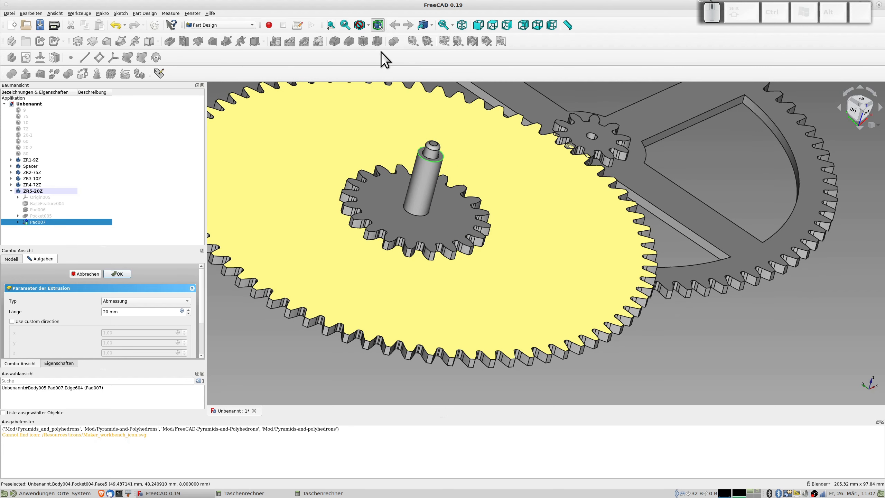
click(119, 272)
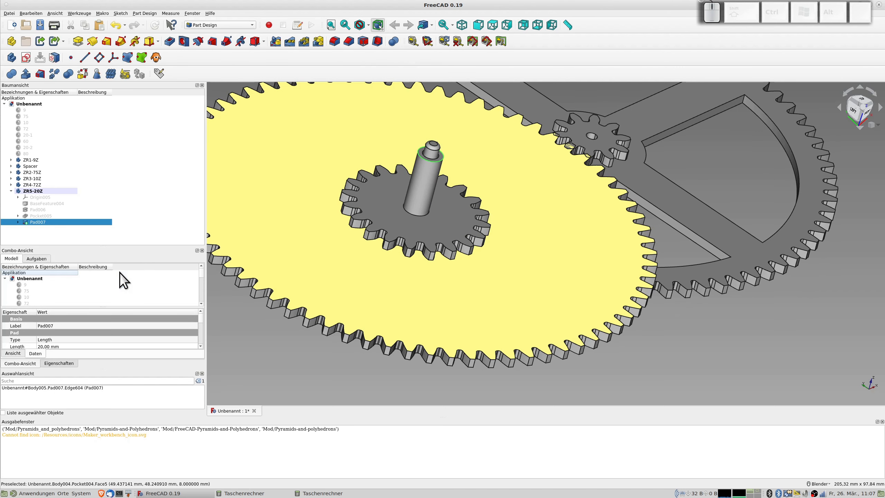
click(334, 41)
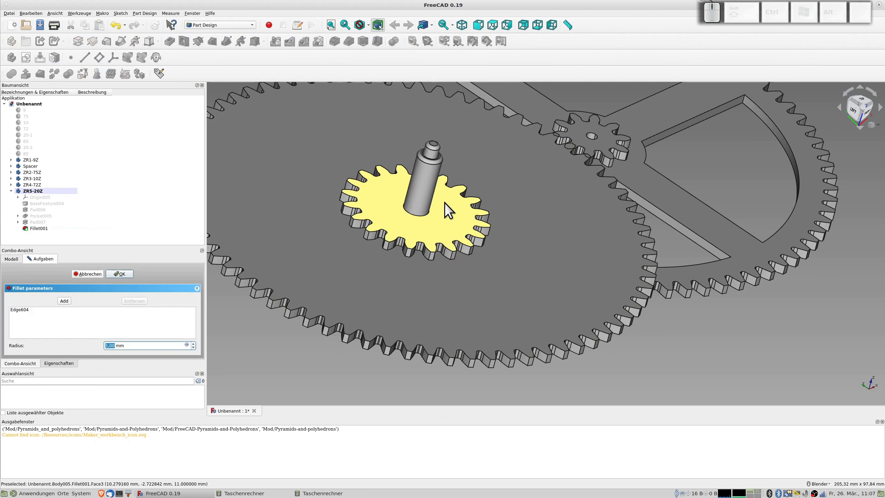
- Collapse the ZR5-20Z body, expand ZR2-75Z, and show its Pocket001 feature to inspect the gear without the spoke cutouts
click(11, 192)
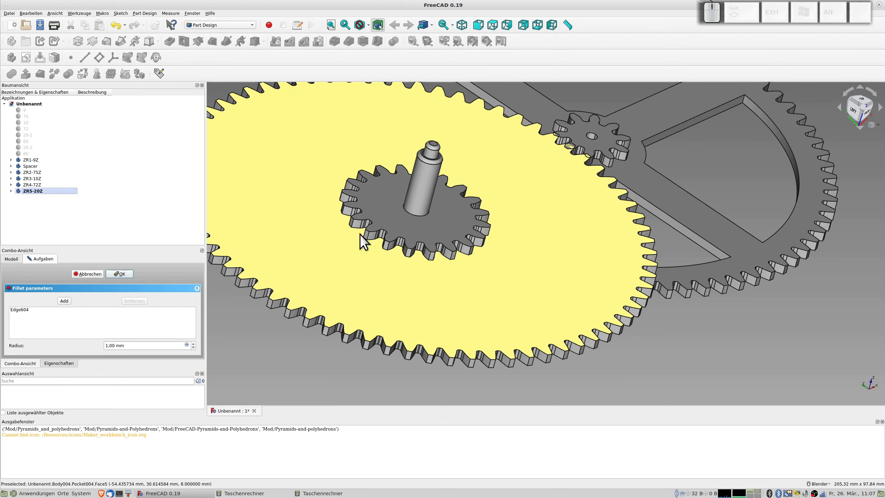
scroll(370, 240, down, 5)
scroll(370, 244, up, 2)
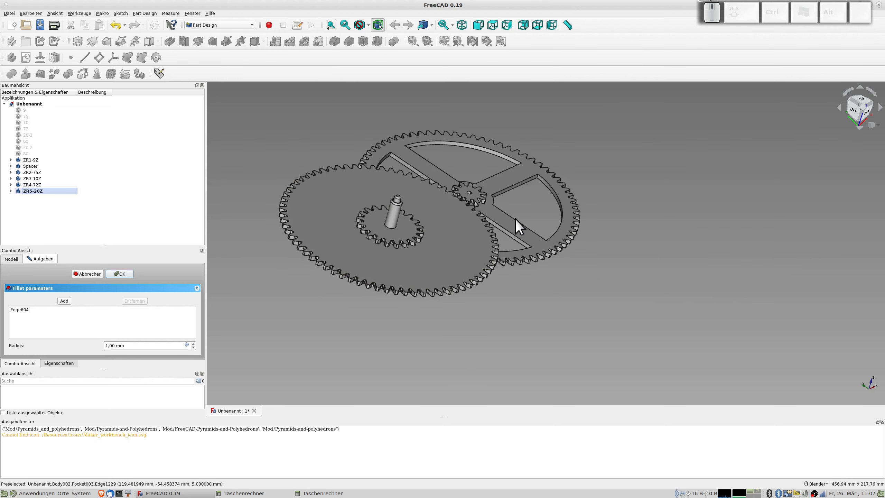
click(10, 171)
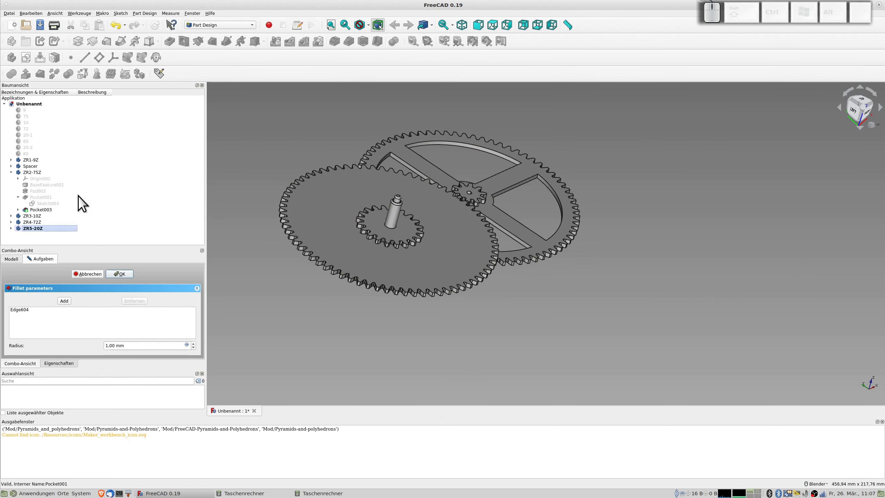
click(49, 203)
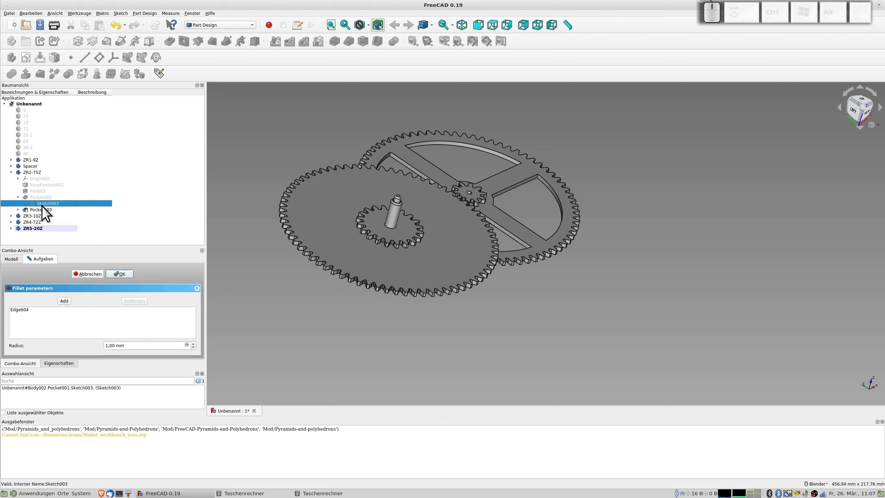
click(38, 198)
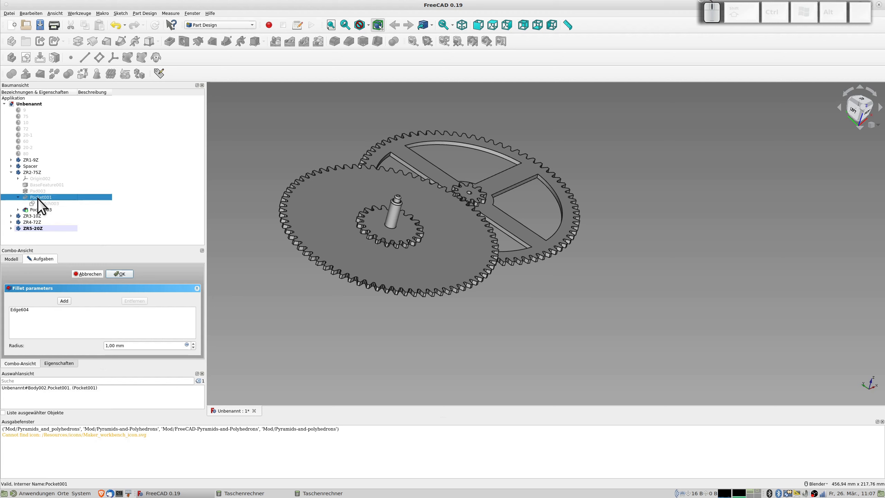
key(space)
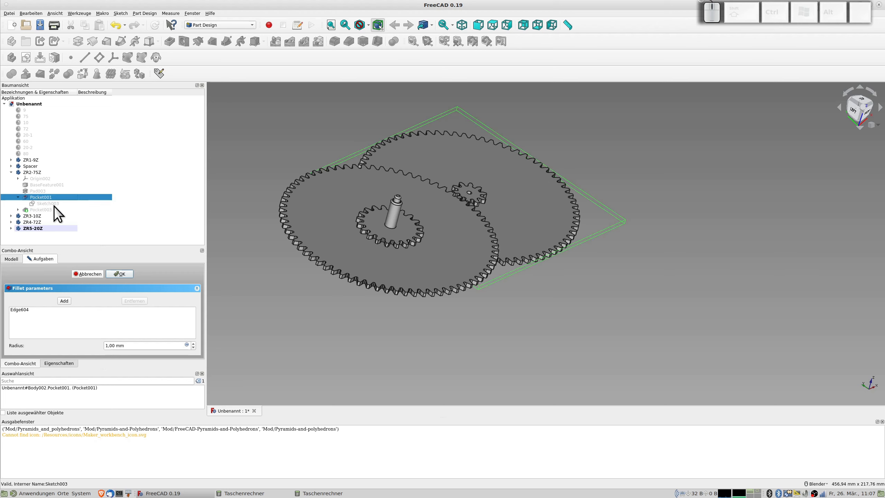
- Open Sketch003, the shaft hole sketch under Pocket001 of the ZR2-75Z body, for editing
click(46, 205)
key(space)
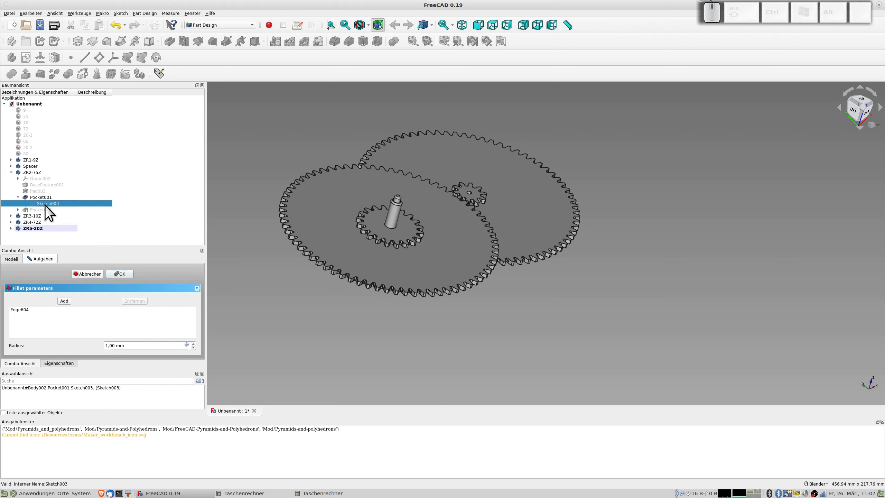
double_click(46, 204)
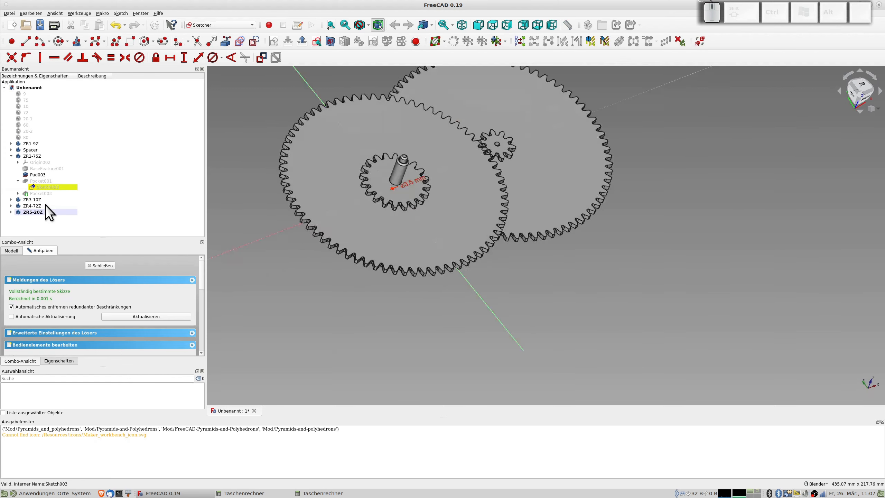
scroll(432, 192, down, 4)
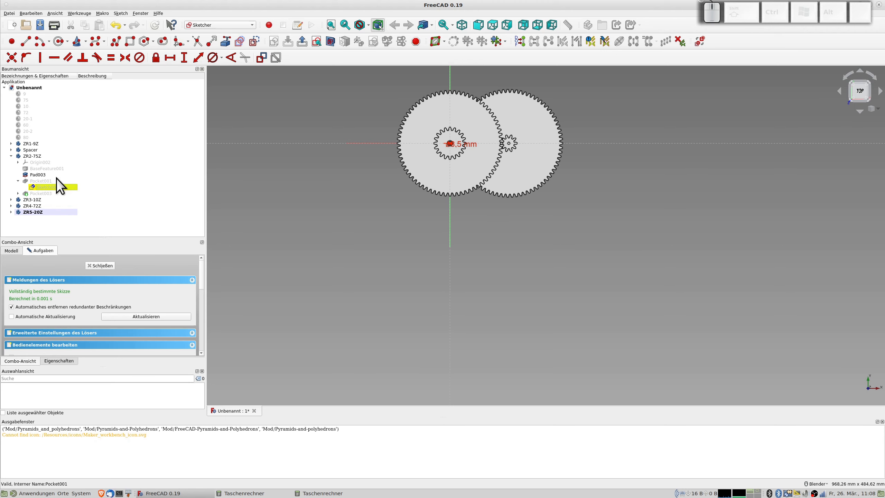
scroll(406, 132, up, 5)
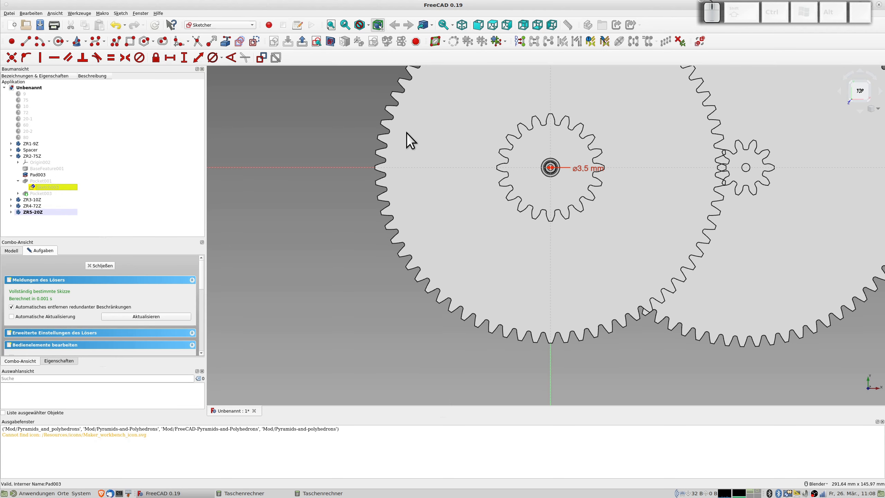
scroll(407, 133, down, 2)
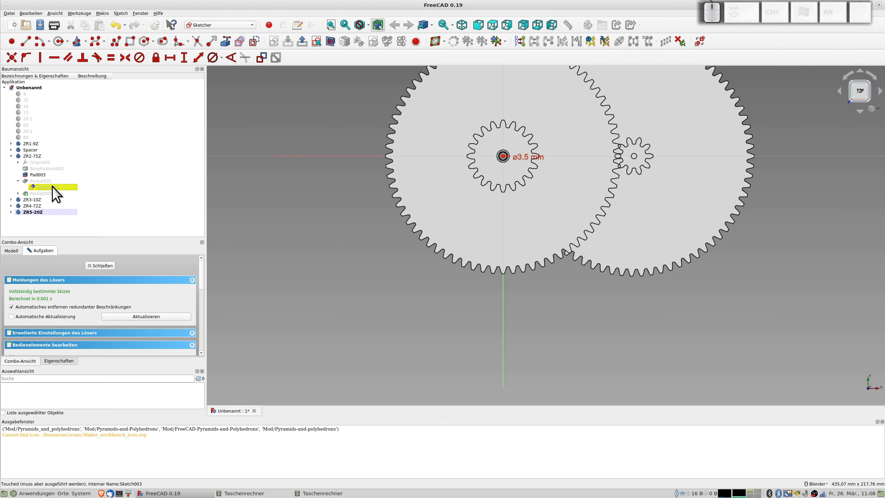
- Open Sketch005, the spoke cutout sketch under Pocket003 of the ZR2-75Z body, for editing and view it in section
click(18, 194)
click(49, 200)
double_click(50, 201)
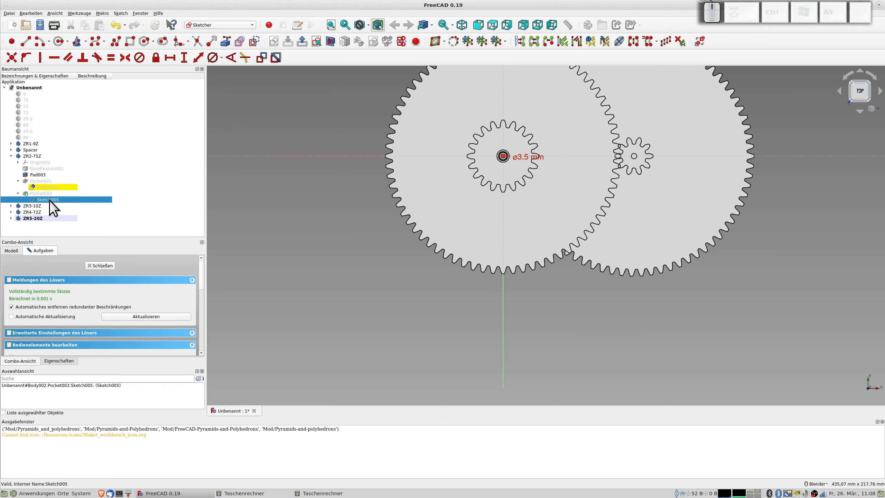
scroll(299, 191, down, 2)
shift+middle_drag(301, 175, 349, 268)
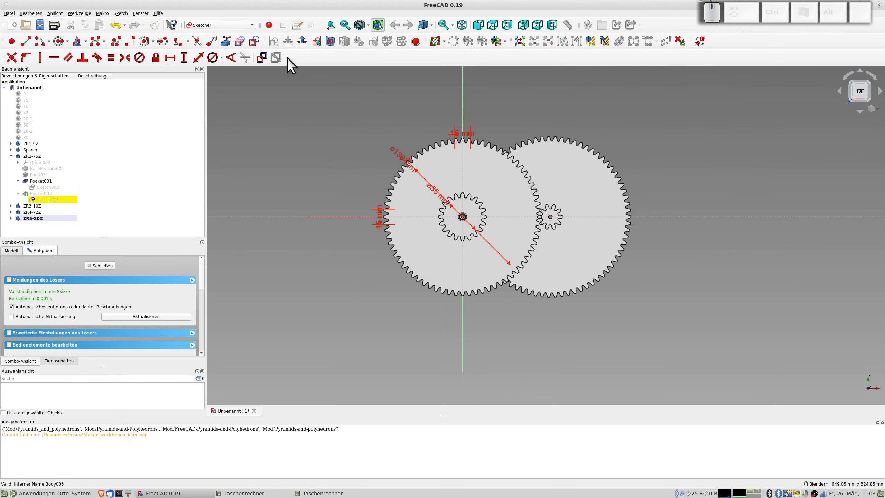
click(331, 42)
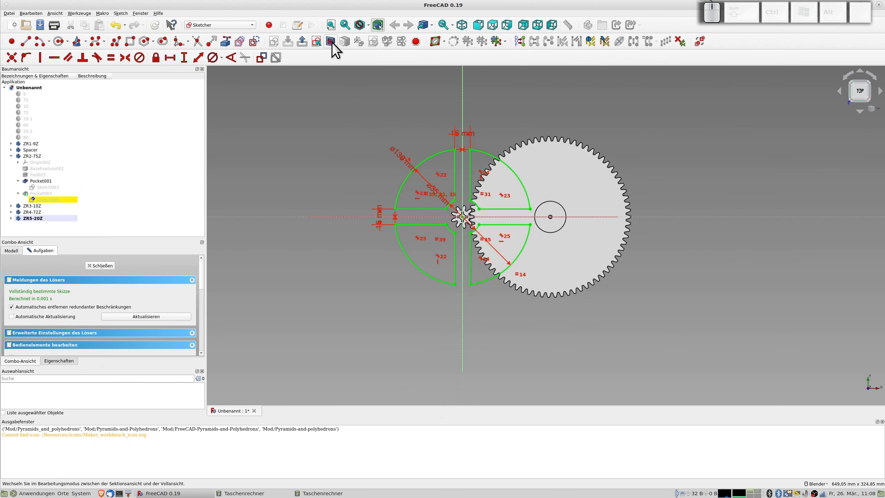
- Turn off the section view, rename the spoke cutout sketch Sketch005 to Speichen, and close the sketch
click(331, 42)
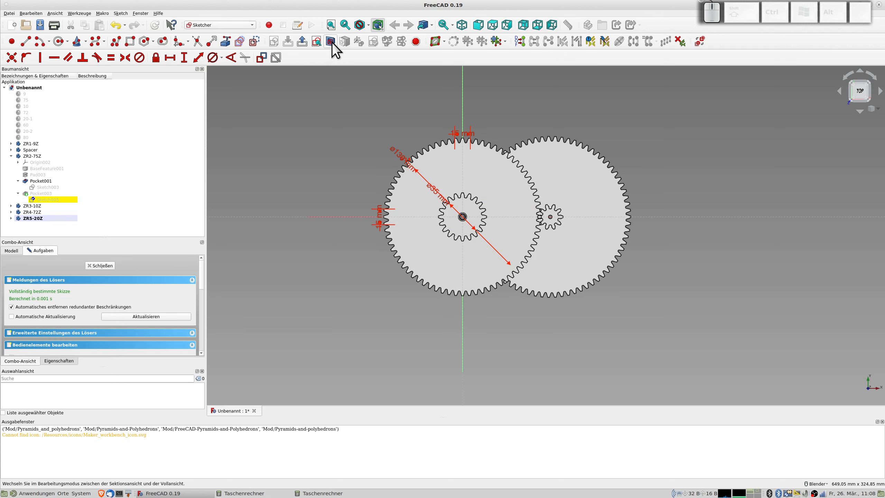
click(52, 199)
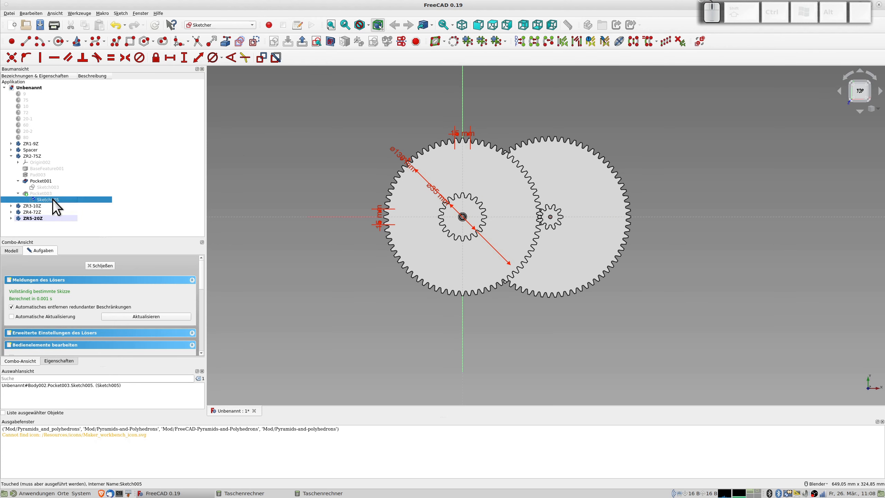
key(F2)
text(Speichen)
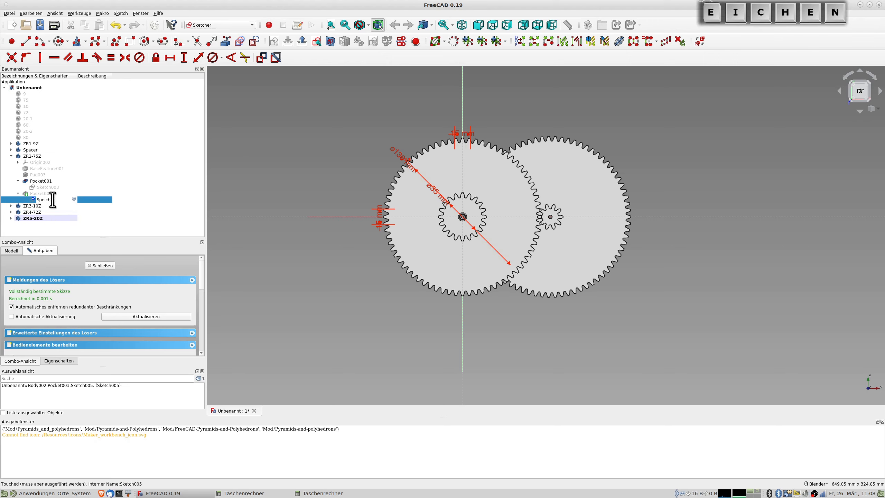
key(Return)
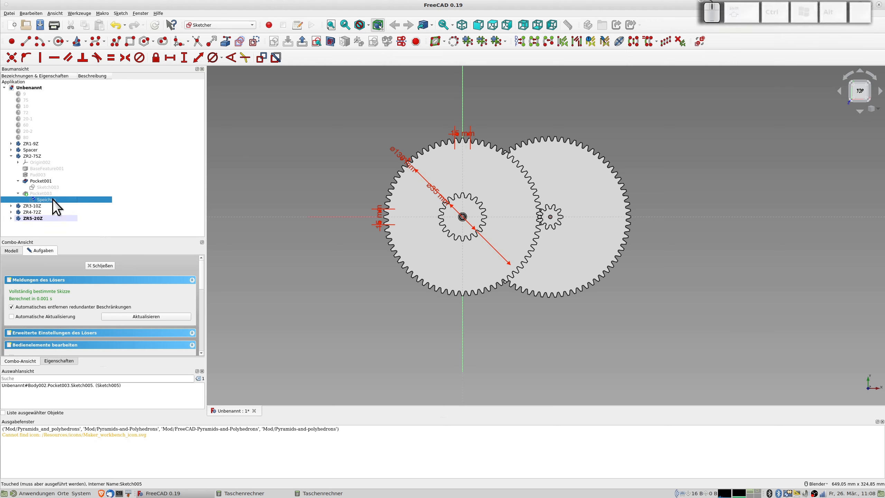
click(40, 193)
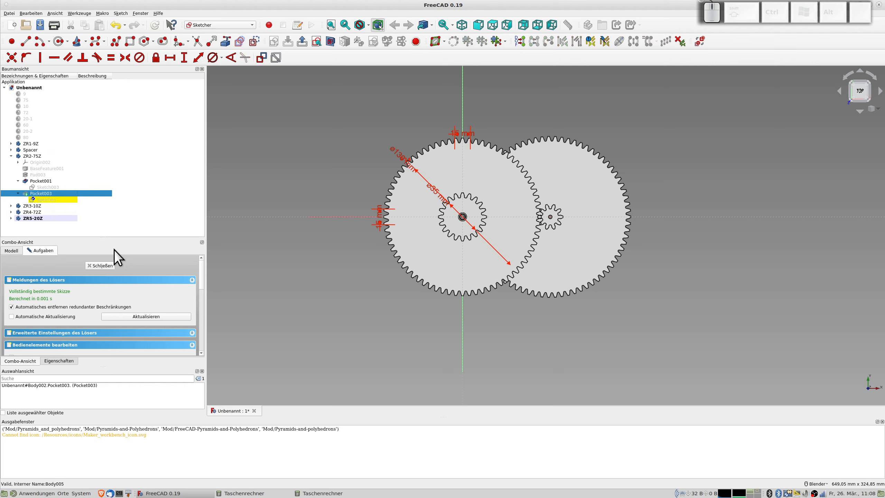
click(100, 265)
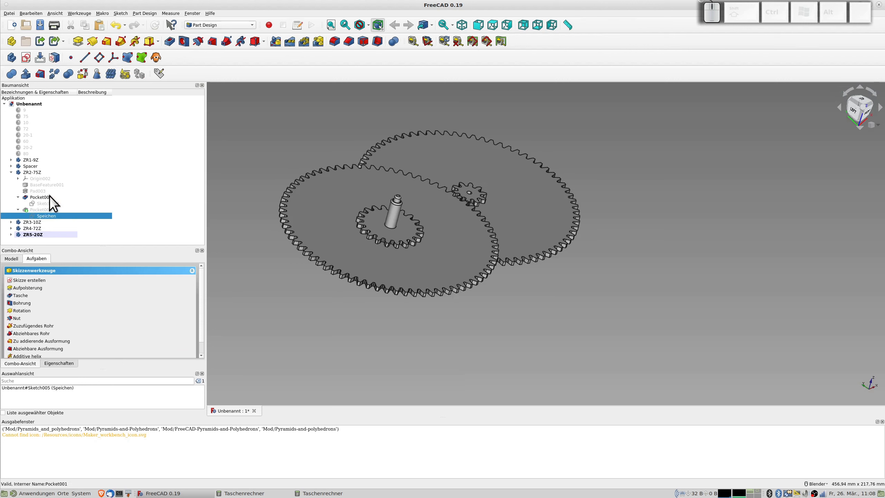
- Show Pocket003 of ZR2-75Z again and duplicate its Speichen sketch by copy and paste, leaving out the dependencies
click(43, 209)
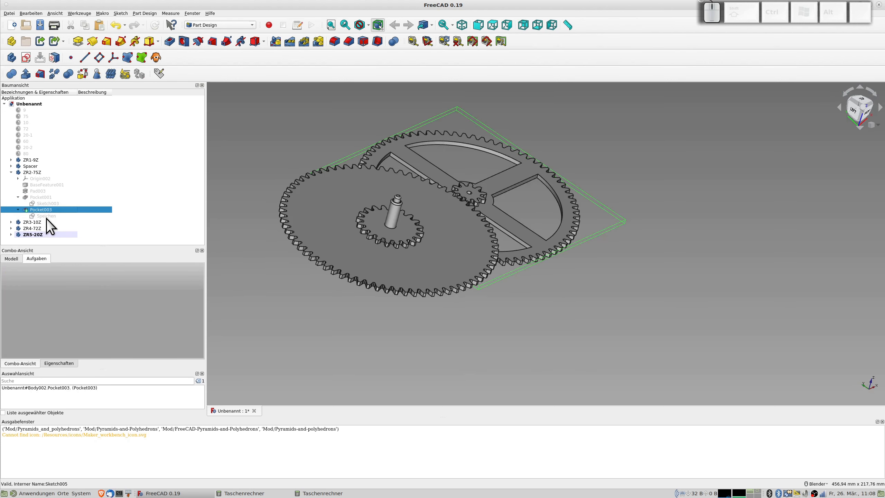
click(46, 216)
key(ctrl+c)
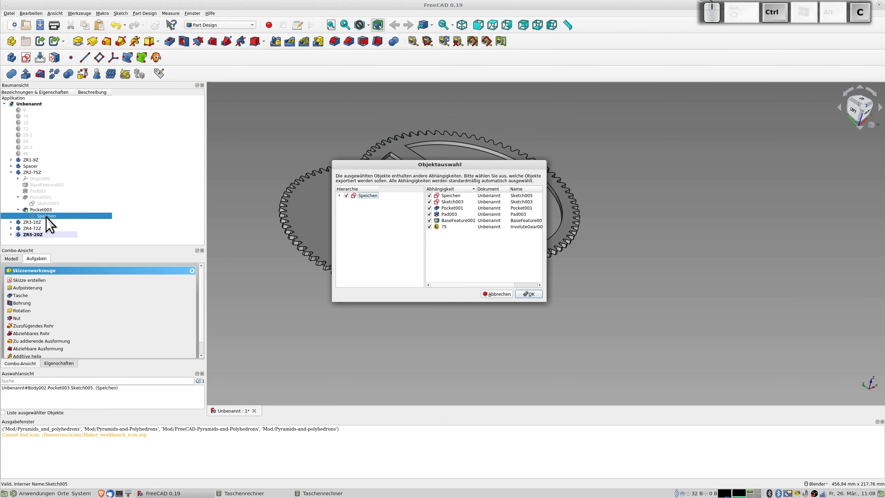
click(429, 208)
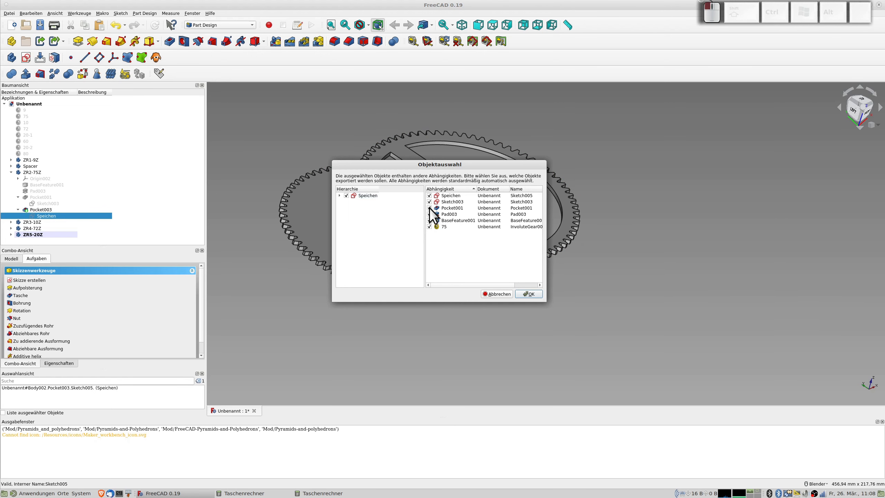
click(529, 294)
key(ctrl+v)
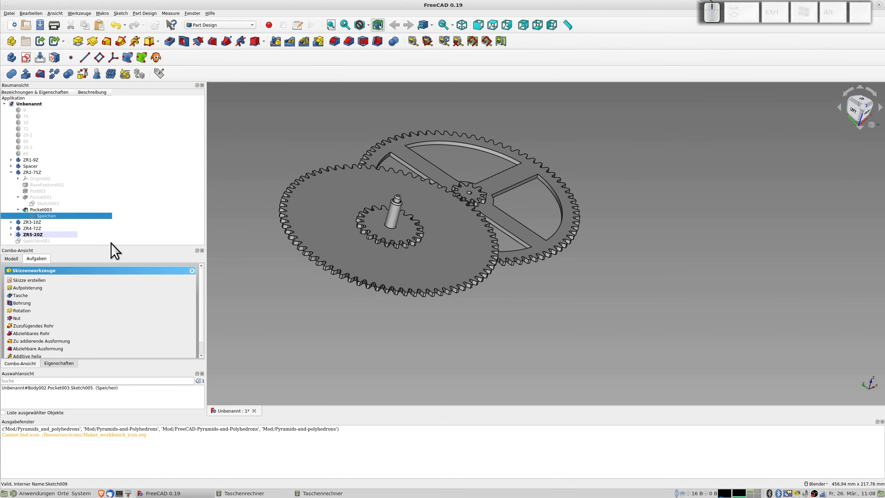
- Move the copied sketch Speichen001 into the ZR5-20Z body and try to cut a pocket from it
scroll(268, 287, down, 10)
scroll(393, 257, up, 10)
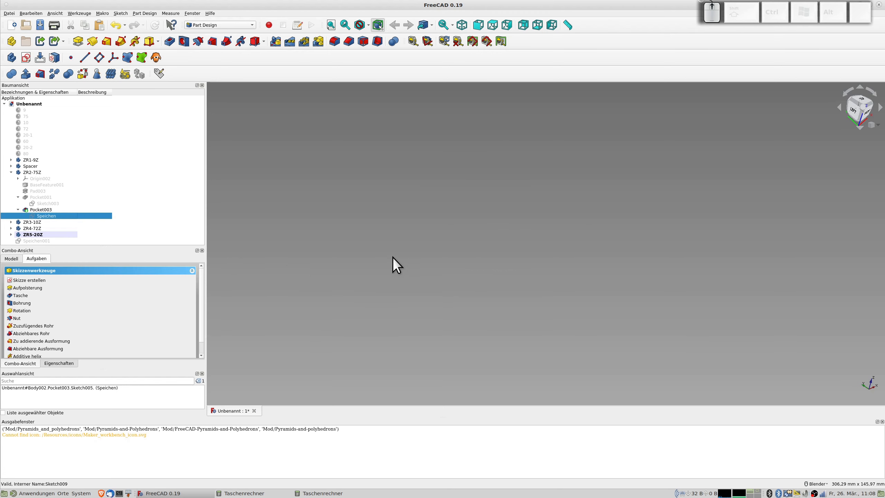
scroll(272, 290, down, 15)
shift+middle_drag(274, 290, 574, 263)
scroll(544, 244, up, 15)
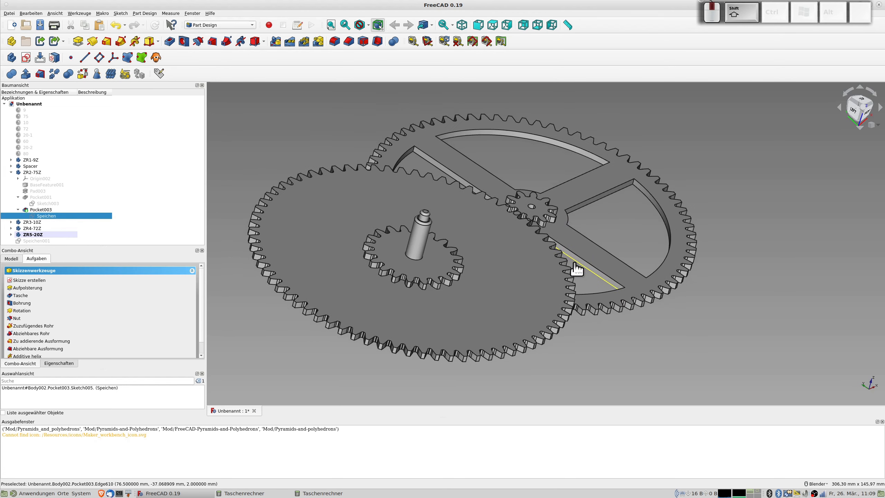
click(30, 241)
click(11, 234)
scroll(57, 217, down, 2)
drag(30, 241, 33, 198)
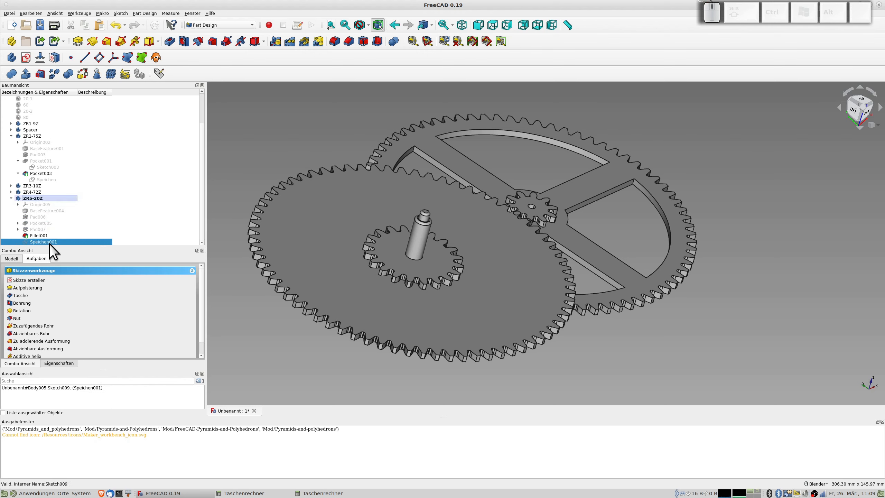
click(171, 40)
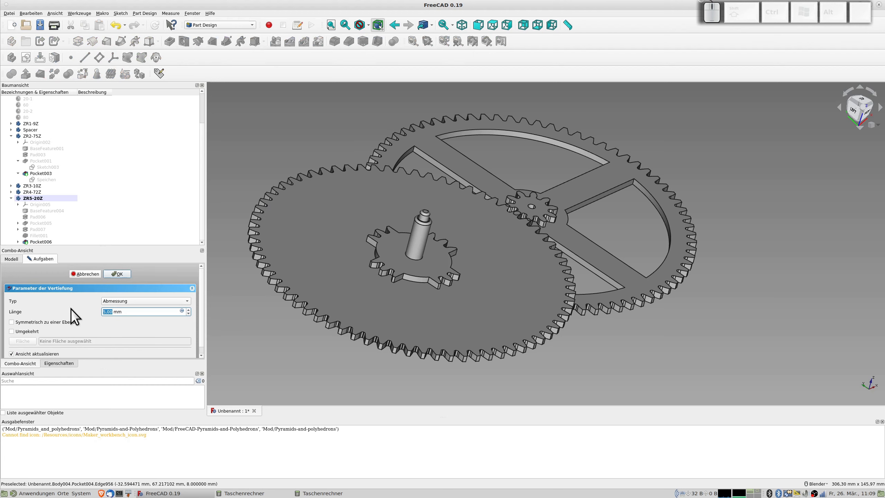
click(88, 274)
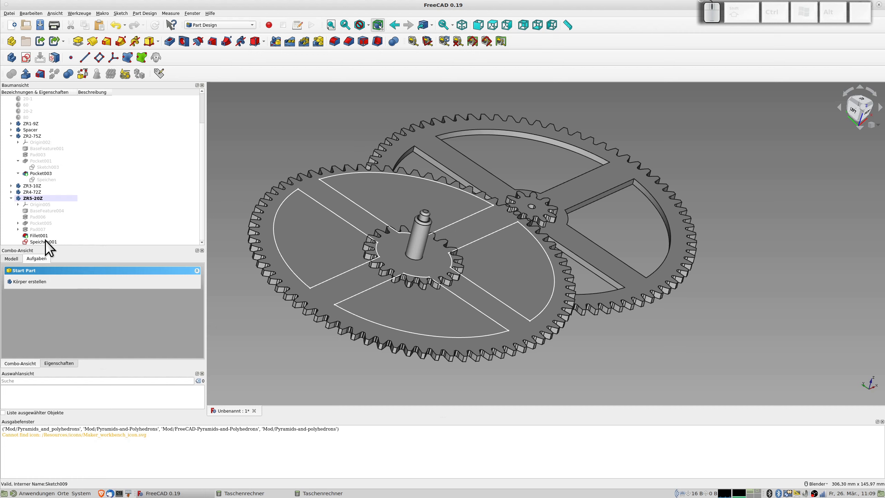
- Move the Speichen001 sketch out of the ZR5-20Z body into the ZR4-72Z body
click(46, 241)
drag(45, 241, 33, 198)
click(11, 192)
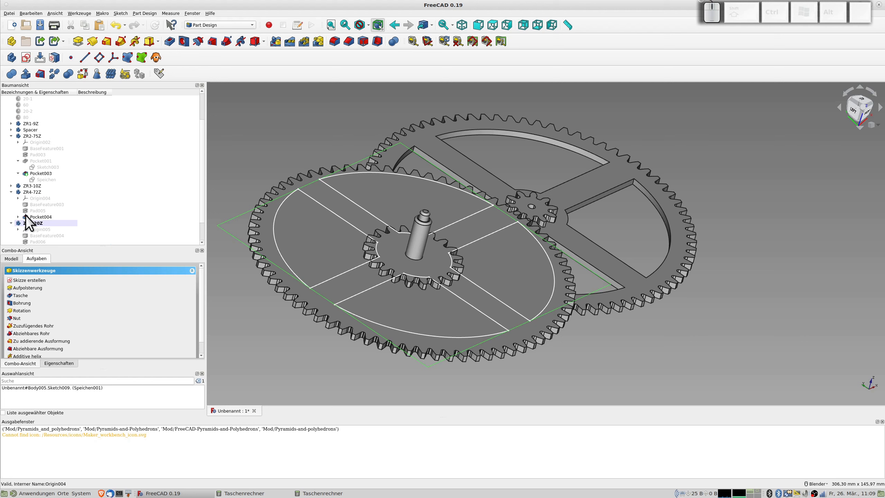
scroll(60, 230, down, 2)
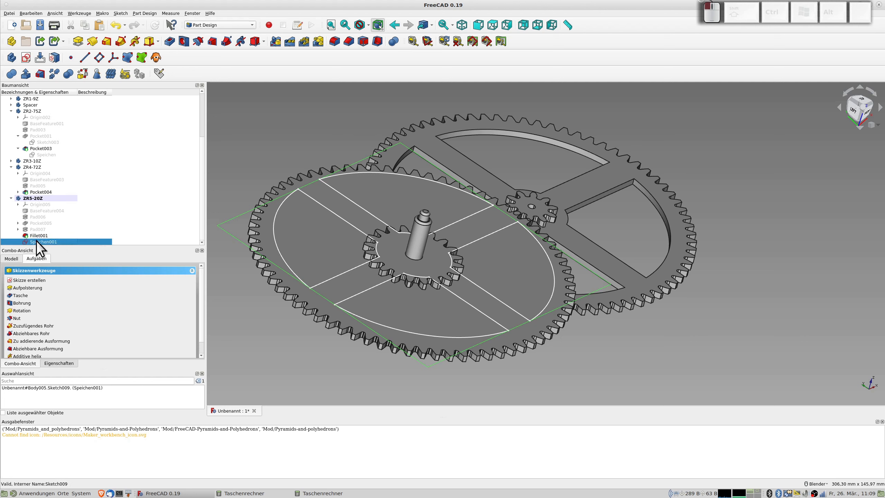
key(Delete)
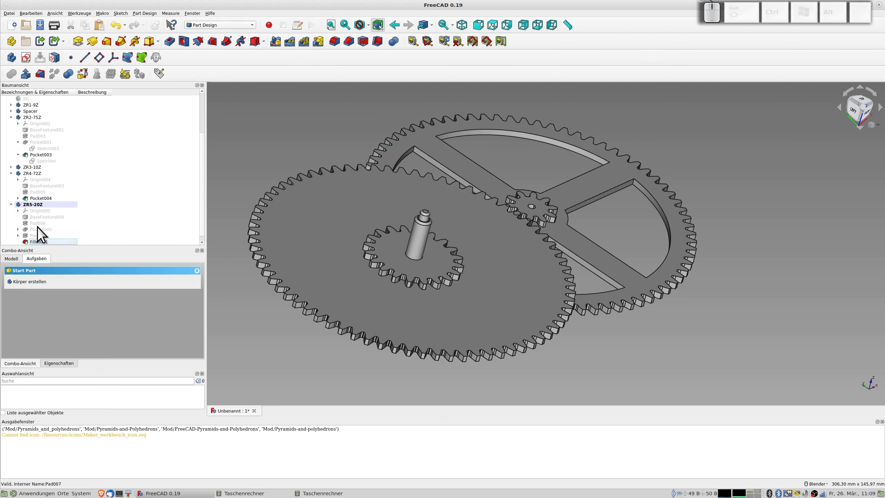
key(ctrl+z)
drag(31, 241, 41, 167)
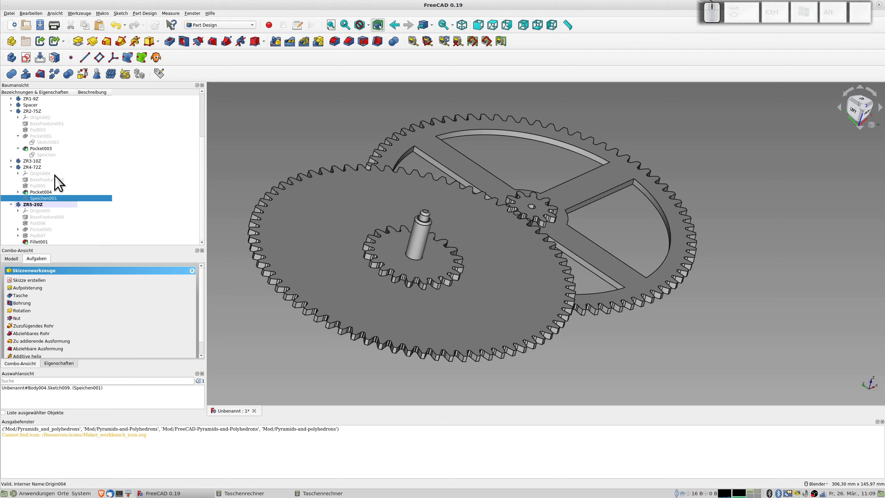
- Make ZR4-72Z the active body and cut a 5 mm deep pocket from its Speichen001 sketch
click(170, 40)
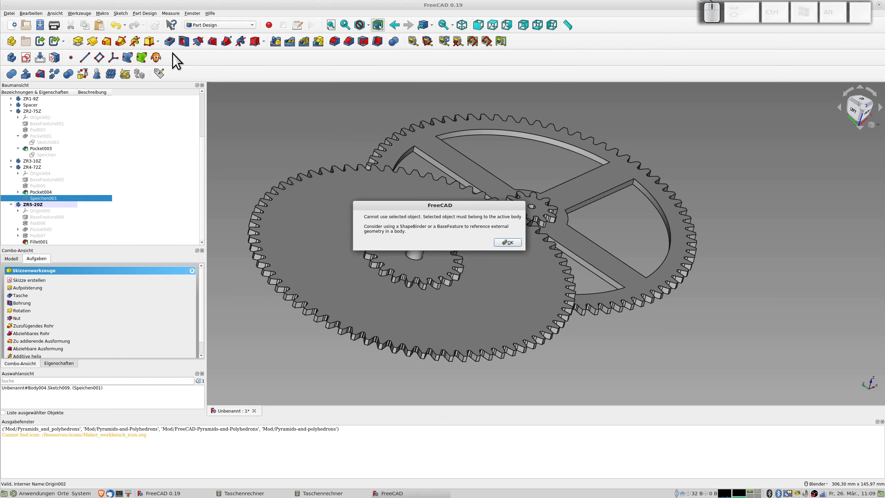
click(511, 243)
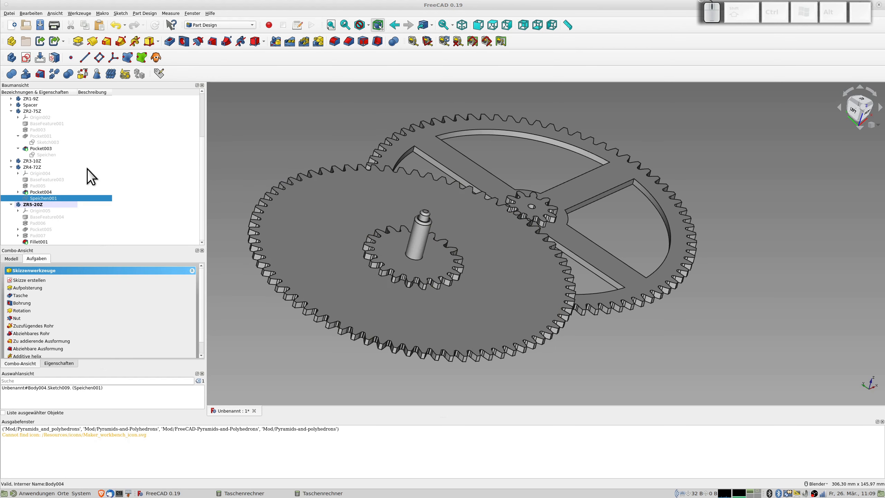
click(25, 168)
double_click(26, 168)
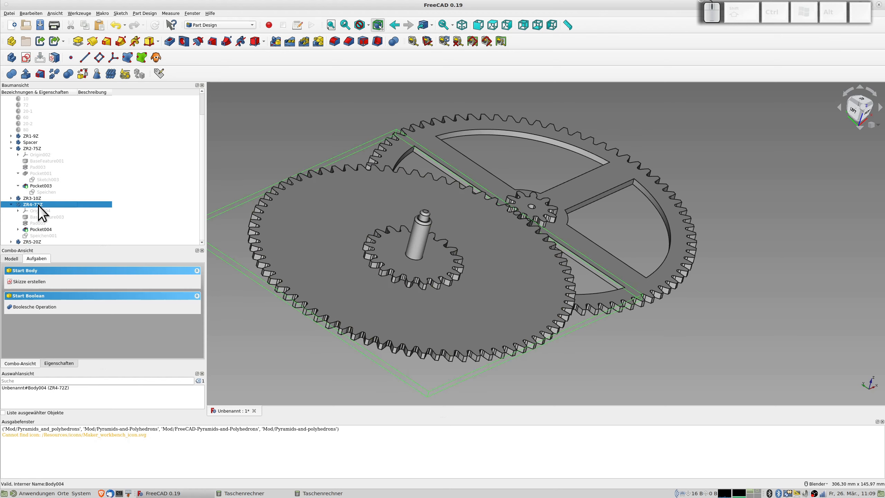
click(37, 234)
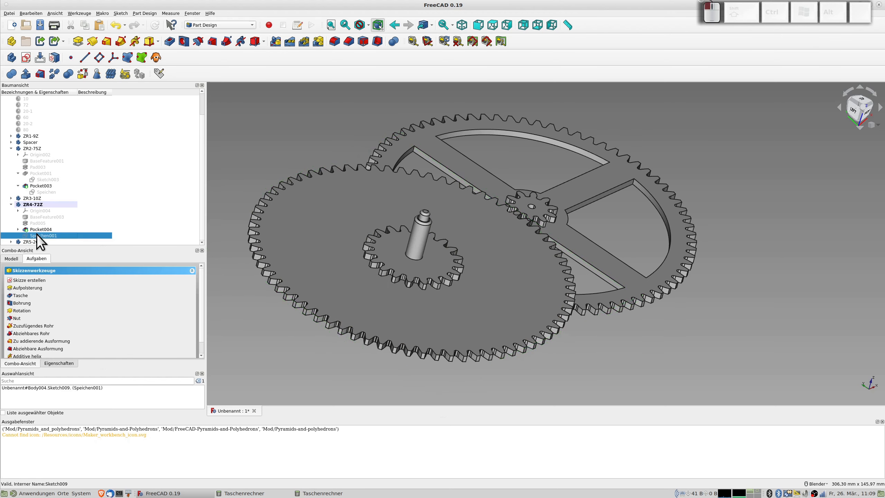
click(172, 39)
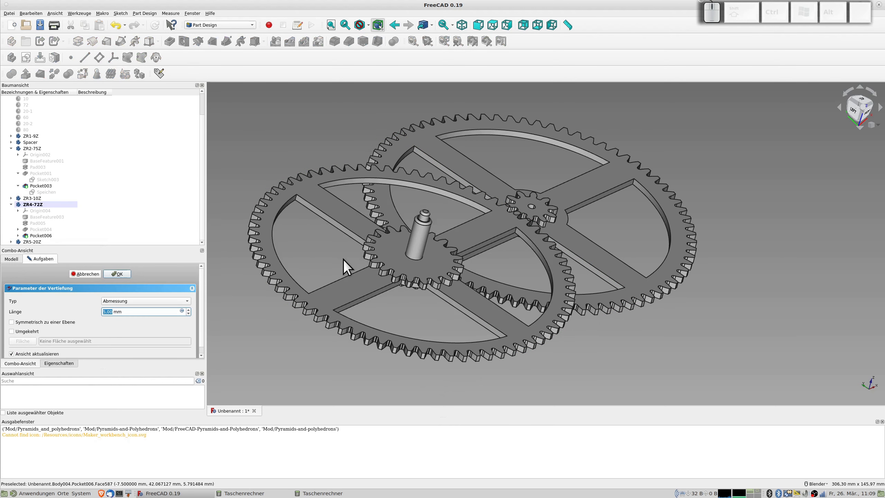
mouse_move(390, 336)
middle_down()
mouse_move(449, 277)
mouse_move(451, 288)
mouse_move(402, 337)
middle_up()
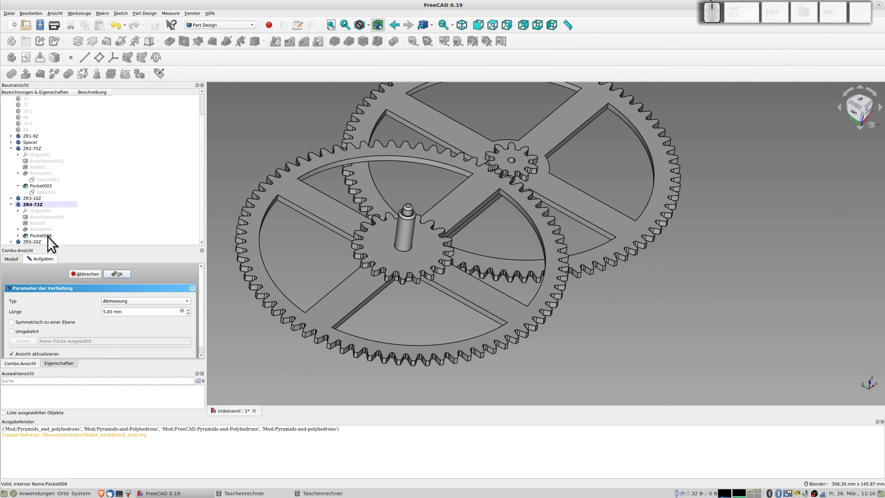
- Open the Speichen001 sketch under the new spoke pocket of ZR4-72Z for editing
click(18, 235)
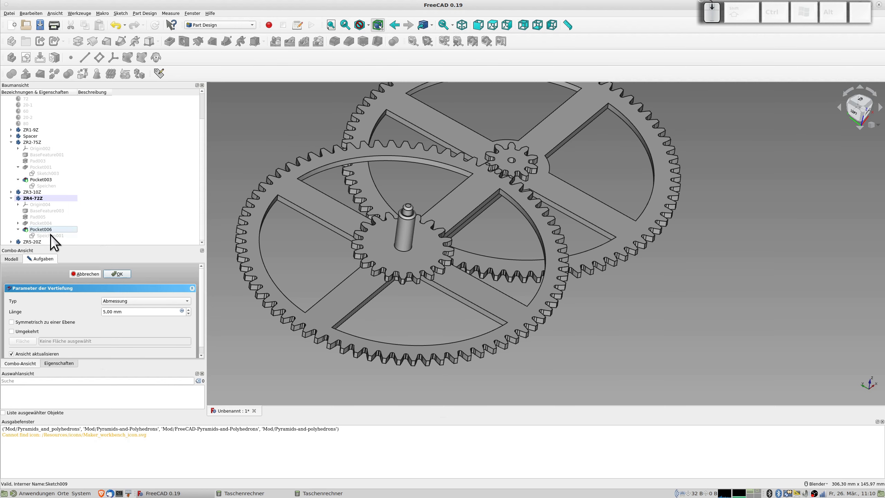
click(51, 235)
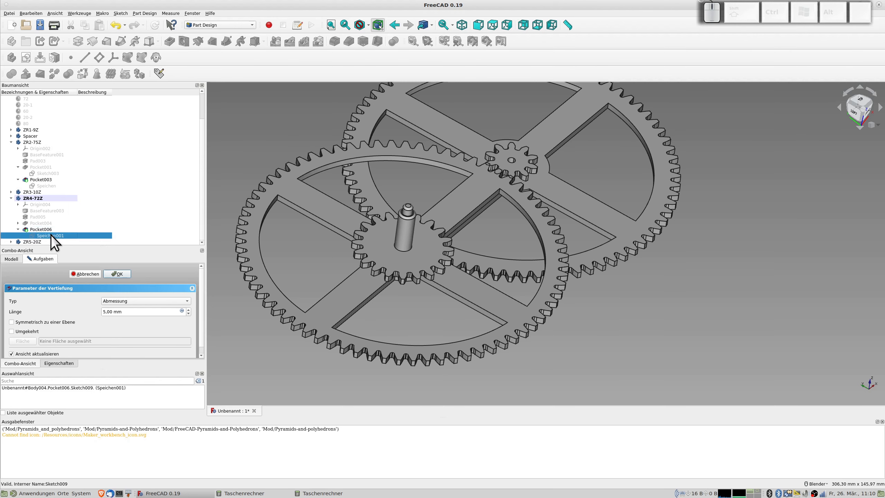
double_click(51, 235)
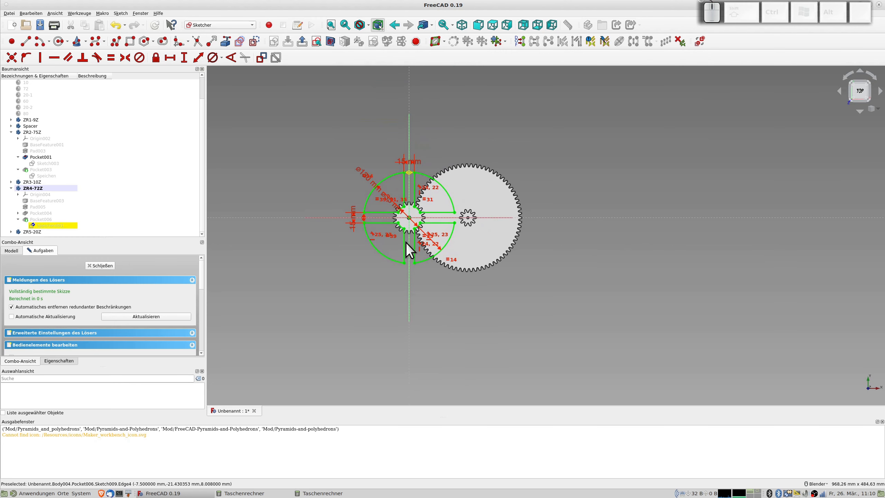
scroll(406, 243, up, 3)
scroll(389, 150, down, 3)
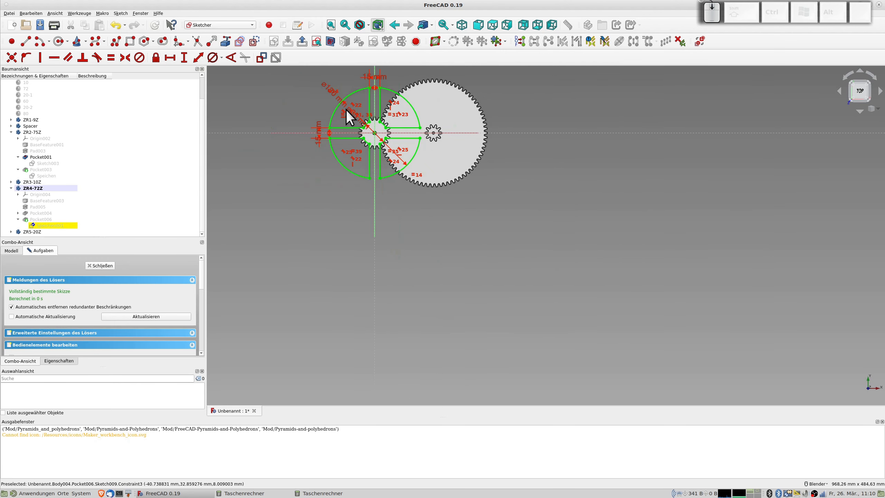
scroll(333, 122, up, 8)
shift+middle_drag(350, 192, 263, 157)
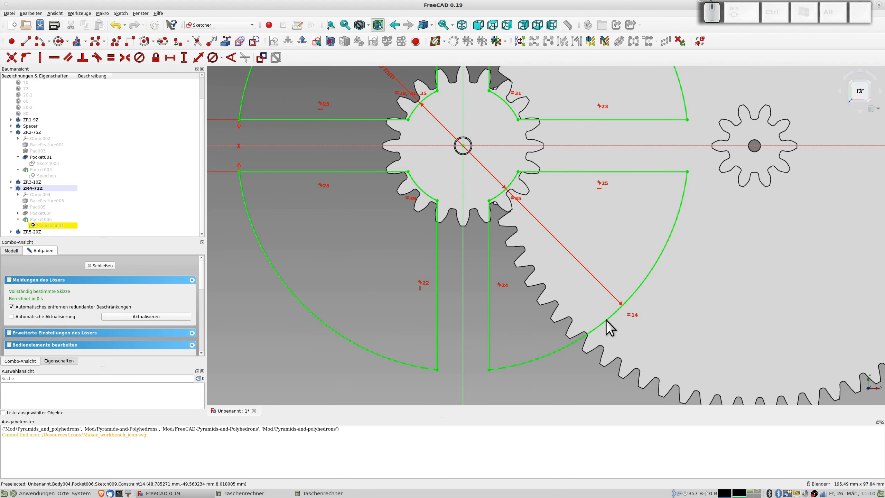
scroll(515, 204, down, 2)
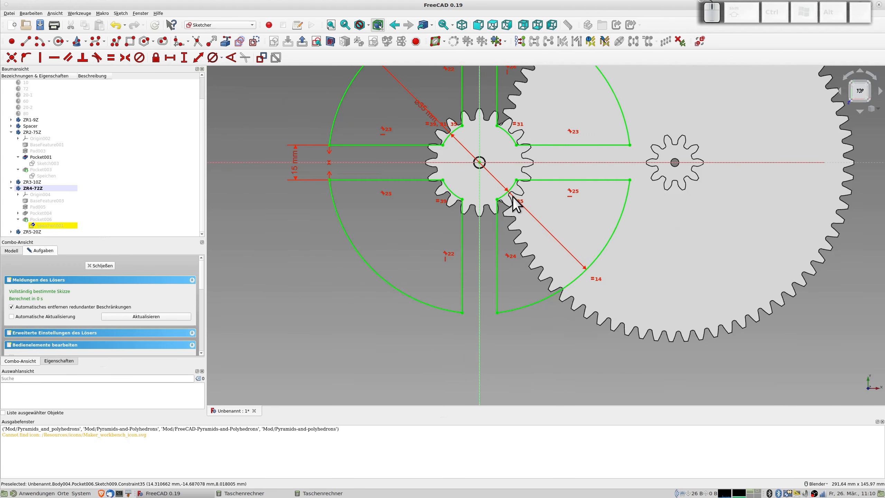
- Place the inner hub circle's diameter dimension outside the spoke outline and set it to 42 mm
drag(425, 109, 296, 118)
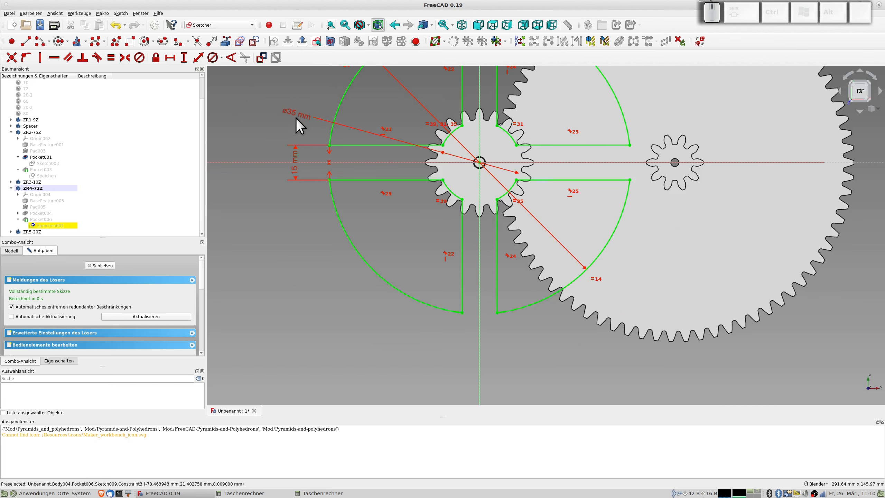
double_click(295, 110)
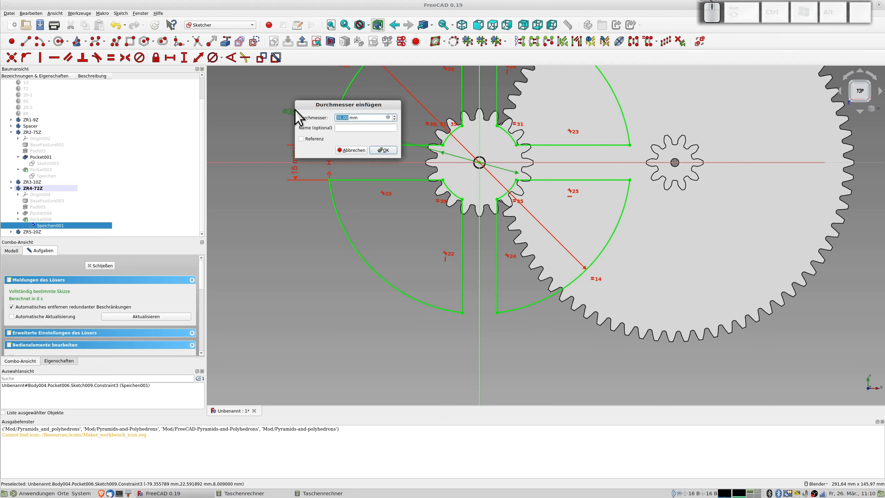
text(42)
key(Return)
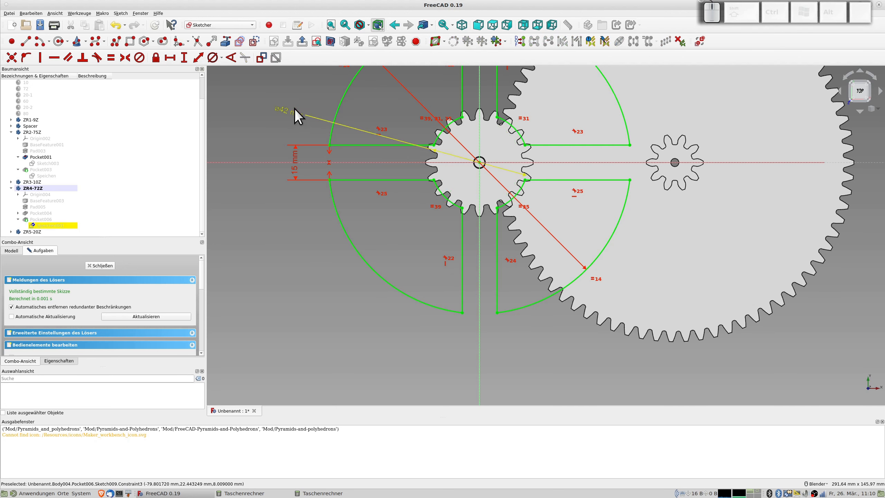
- Set the inner hub circle's diameter in ZR4-72Z's Speichen001 sketch to 48 mm and close the sketch
double_click(295, 110)
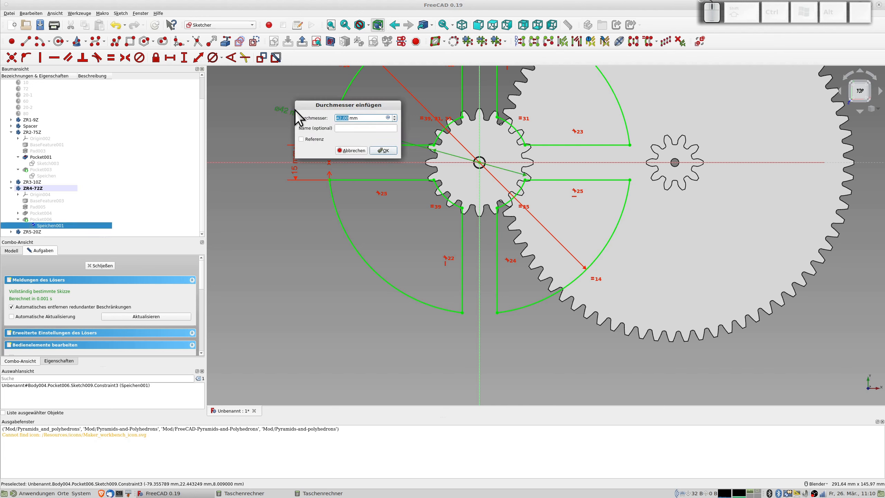
text(48)
key(Return)
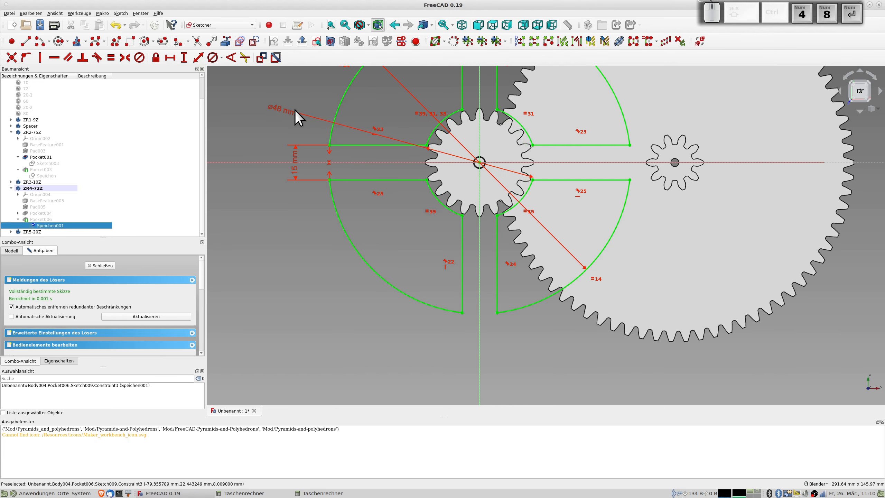
scroll(549, 229, down, 4)
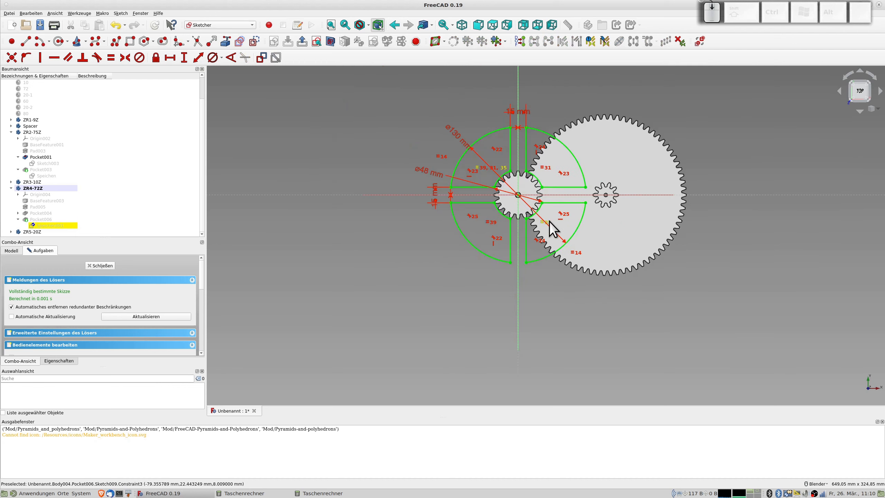
scroll(495, 229, up, 2)
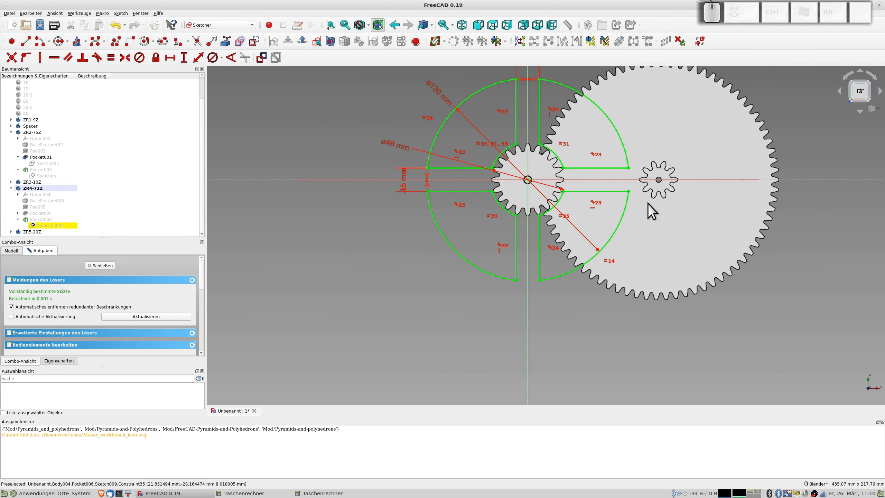
scroll(510, 217, up, 5)
scroll(500, 217, down, 2)
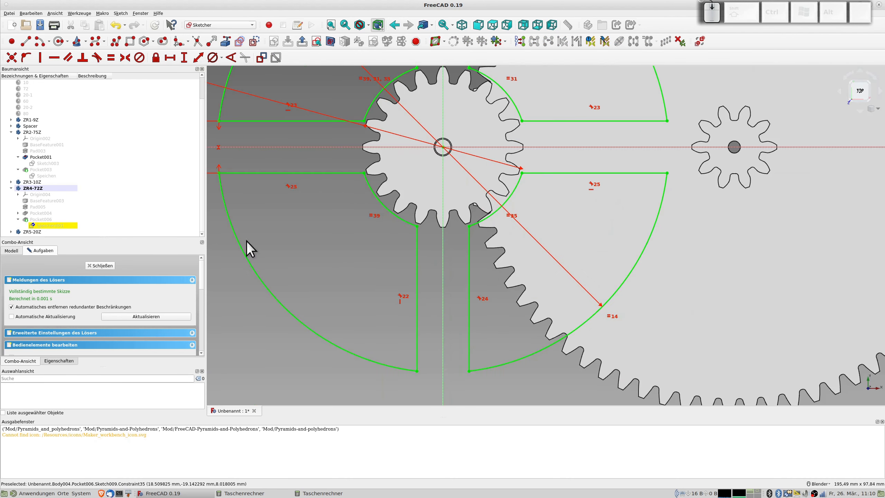
click(99, 267)
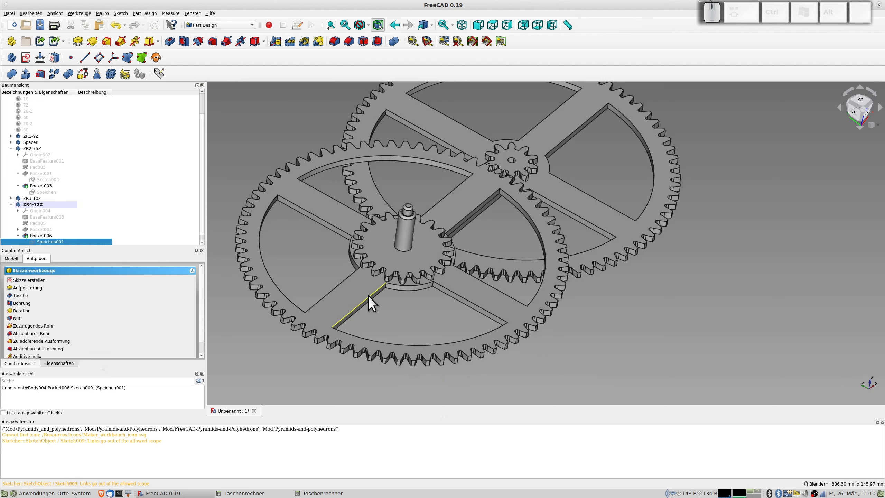
middle_drag(410, 286, 507, 317)
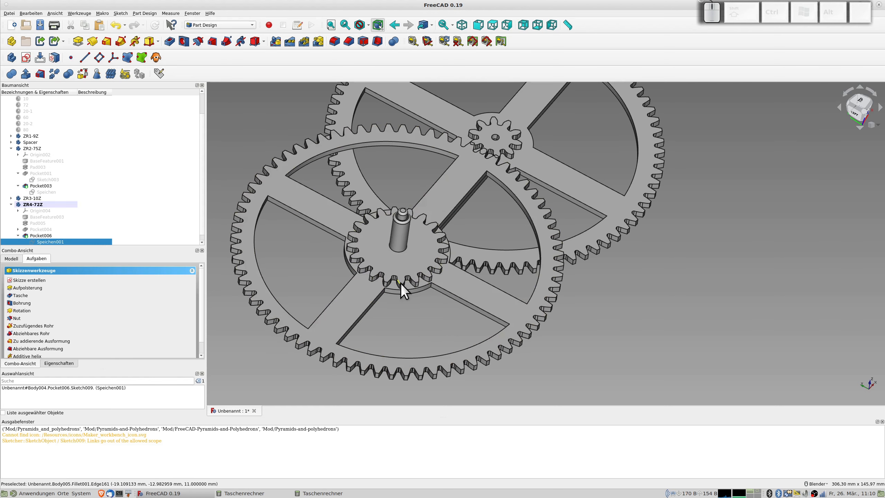
scroll(494, 278, down, 5)
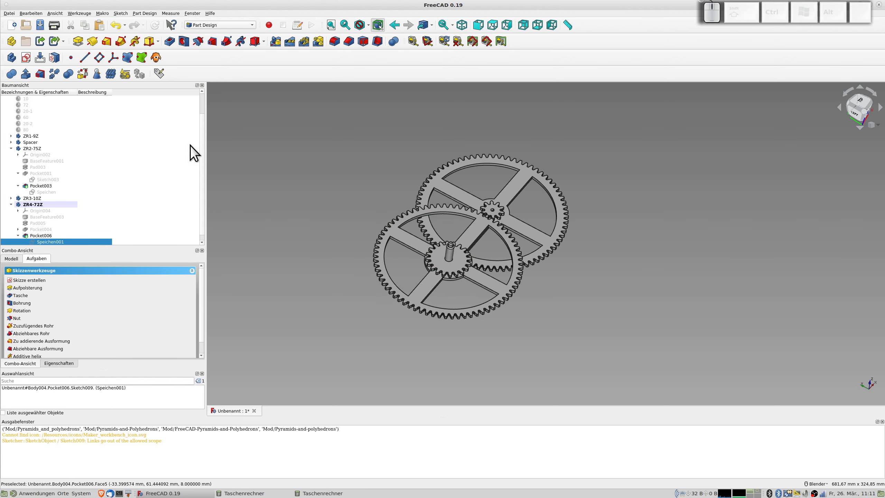
- Create a new body from the 60-tooth gear and rename it ZR6-60Z
scroll(44, 142, up, 2)
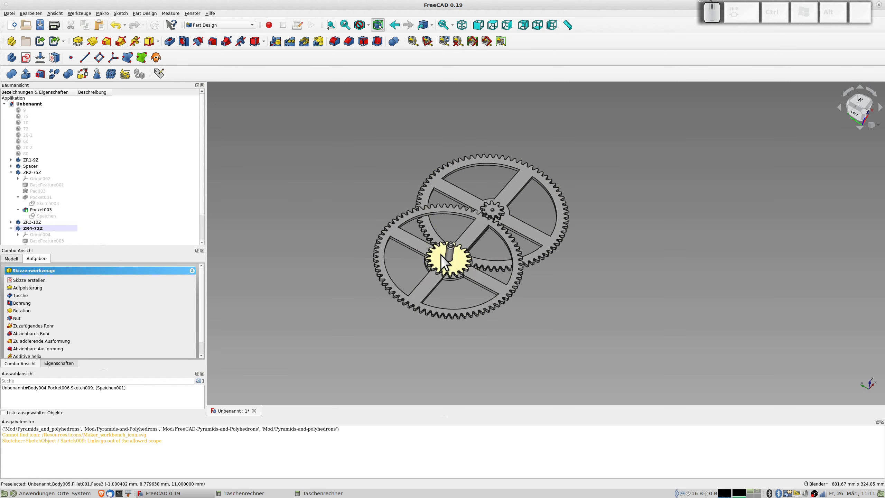
click(26, 141)
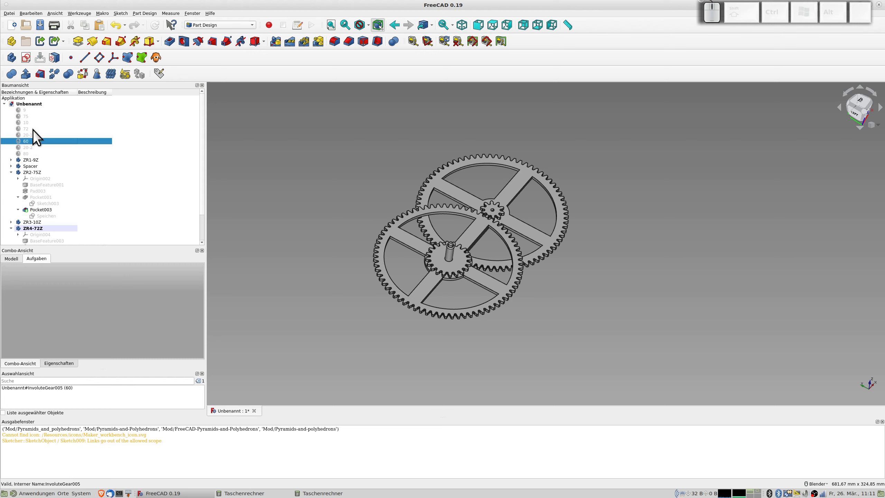
click(11, 58)
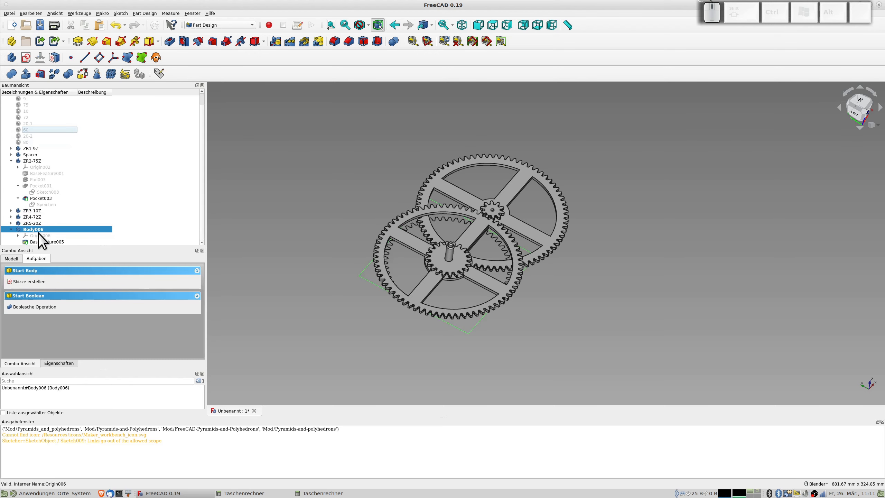
key(F2)
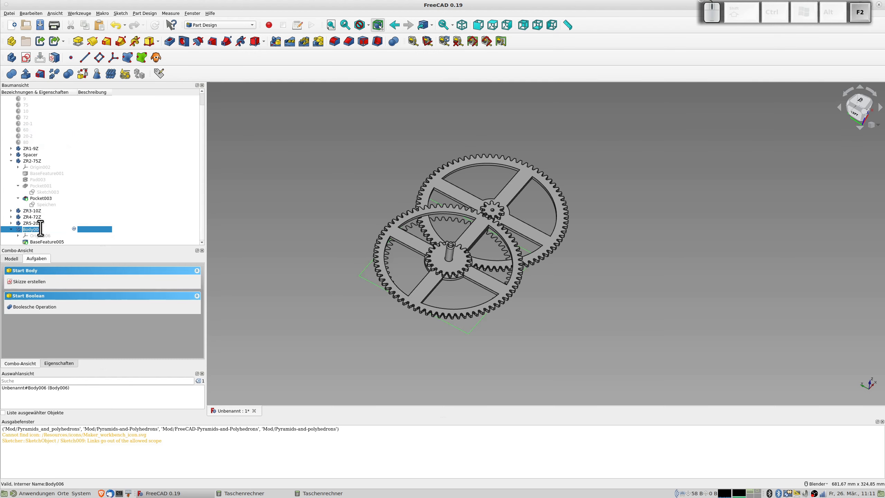
text(ZR6-60Z)
key(Return)
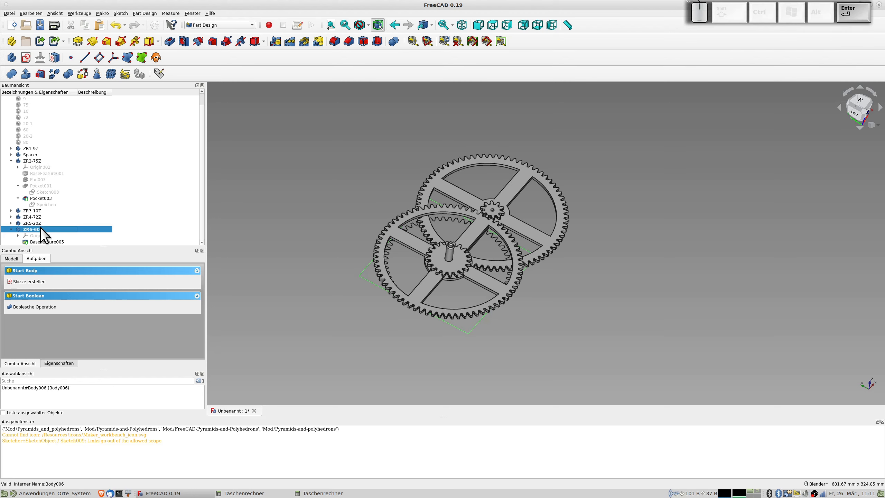
- Pad the base feature of ZR6-60Z by 3 mm
click(50, 243)
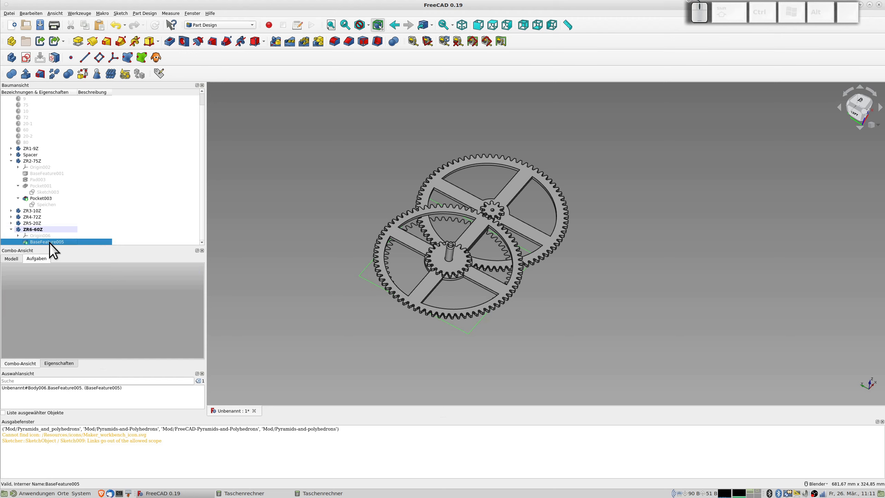
click(77, 40)
text(3)
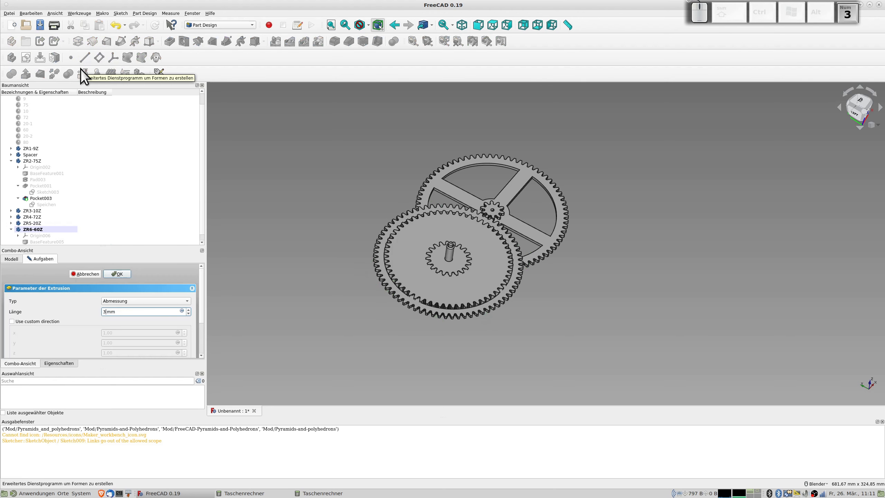
key(Return)
- Hide the bodies ZR5-20Z, ZR4-72Z, ZR3-10Z, ZR2-75Z and ZR1-9Z
click(36, 225)
key(space)
click(32, 215)
key(space)
click(30, 210)
key(space)
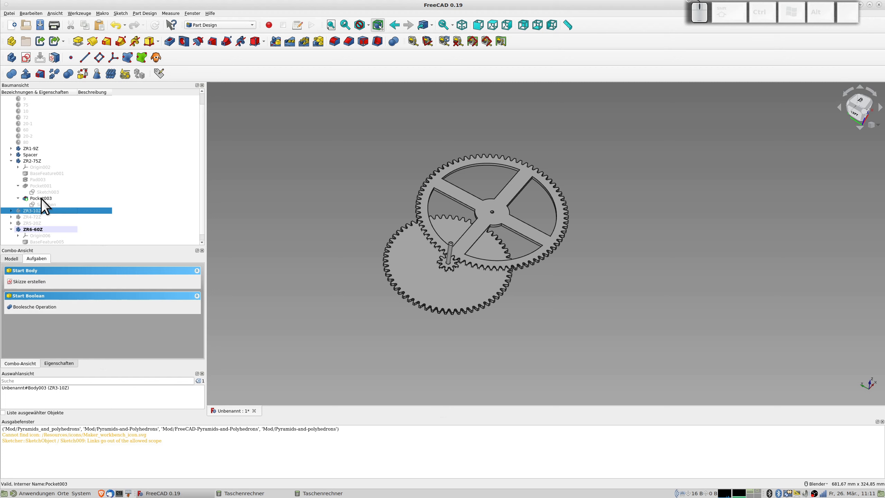
click(25, 161)
key(space)
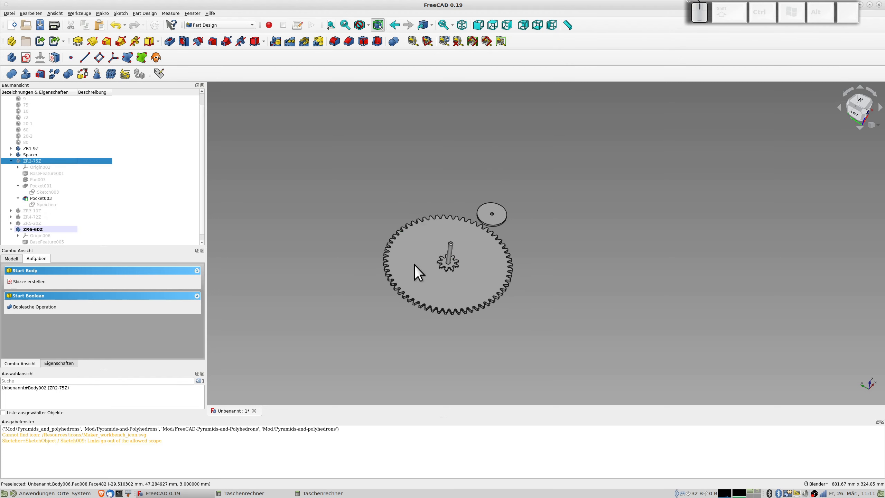
click(25, 148)
key(space)
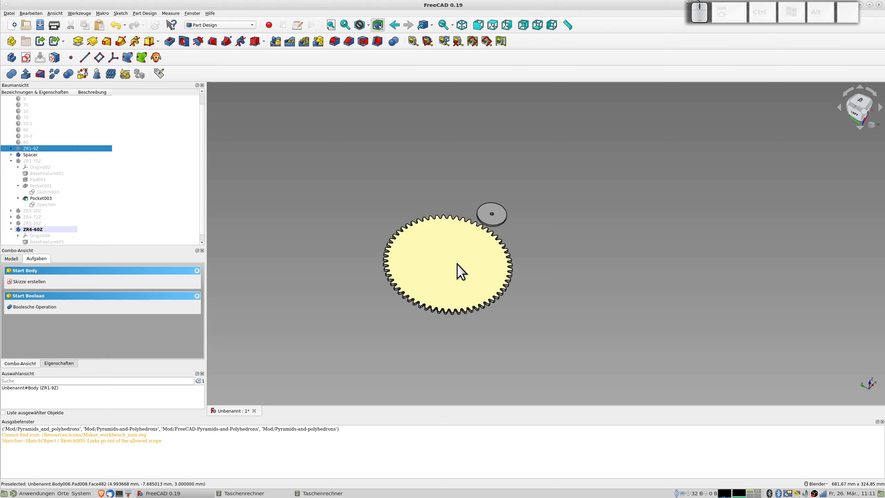
- Start a sketch on the upper face of ZR6-60Z and draw a circle about 13 mm in diameter centred on the origin
click(442, 253)
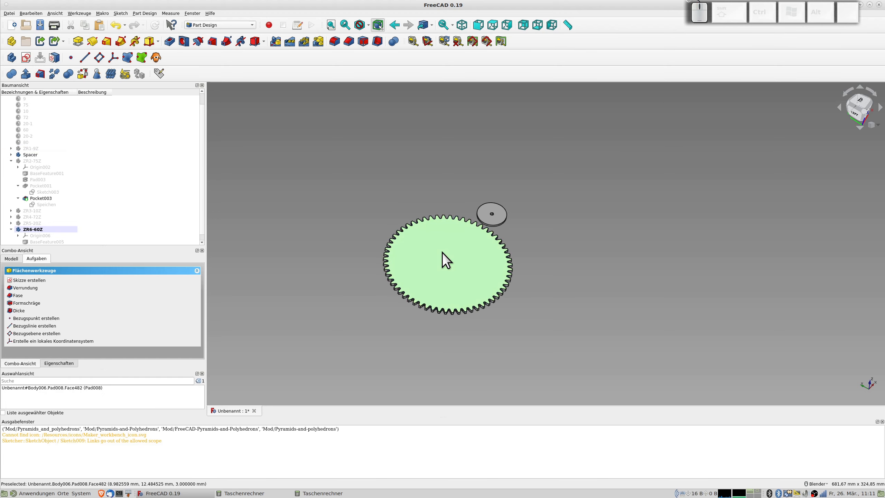
click(26, 57)
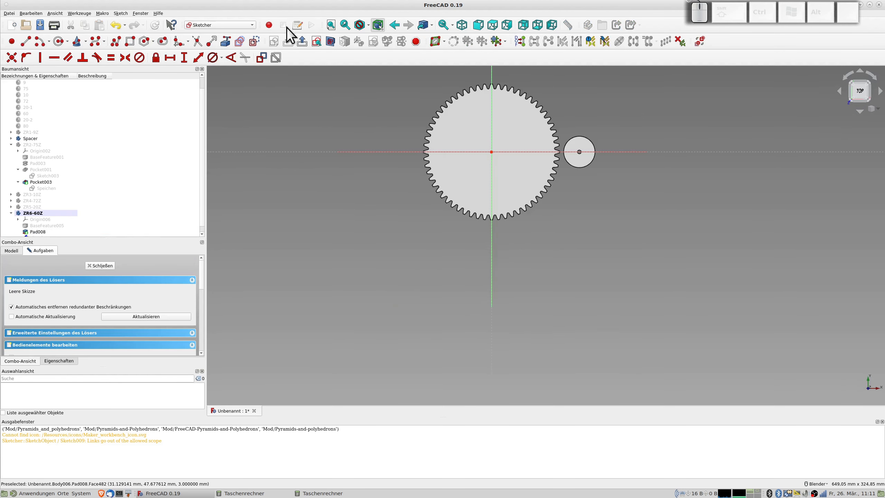
click(60, 41)
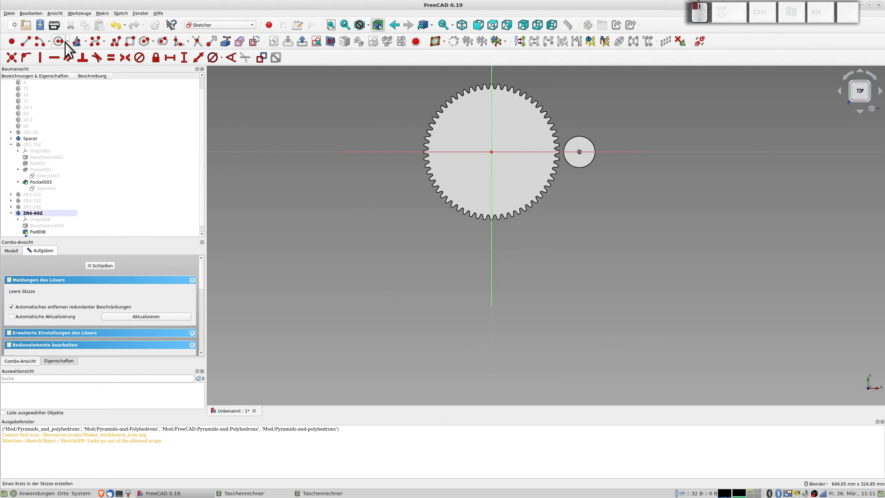
click(492, 151)
click(495, 157)
right_click(498, 154)
click(498, 155)
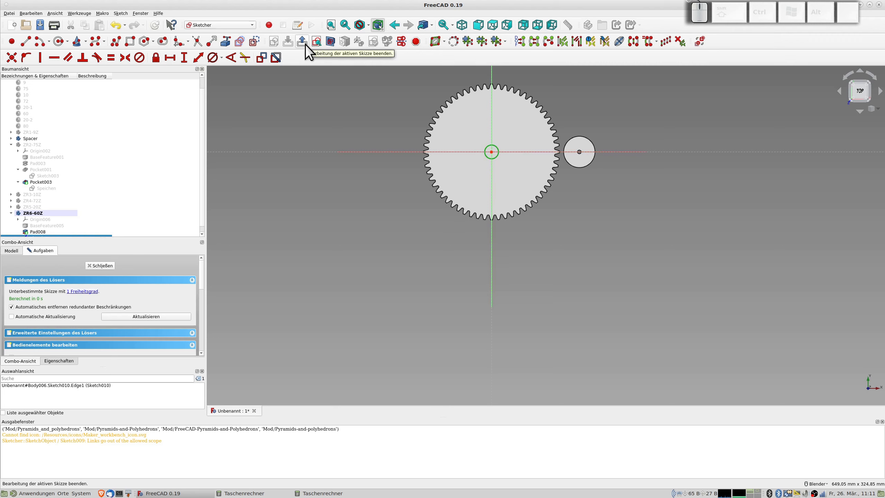
- Dimension the circle's diameter as 3.5 mm and close the sketch
click(211, 60)
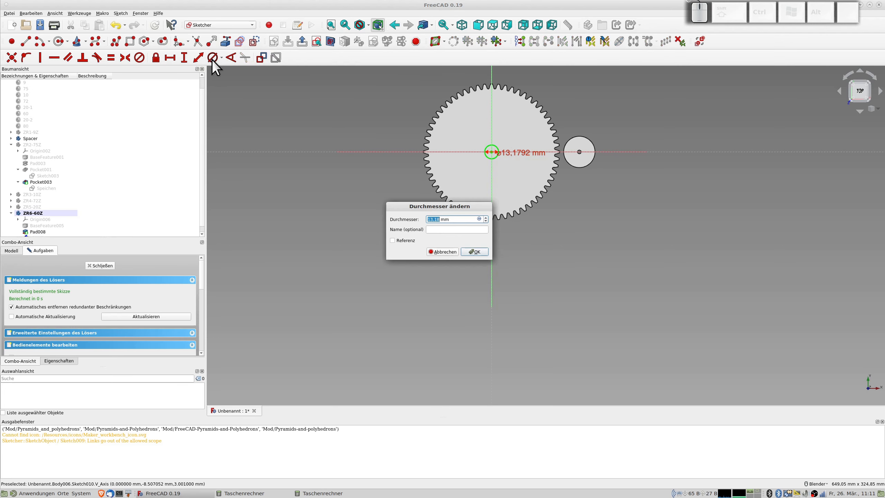
text(3.5)
key(Return)
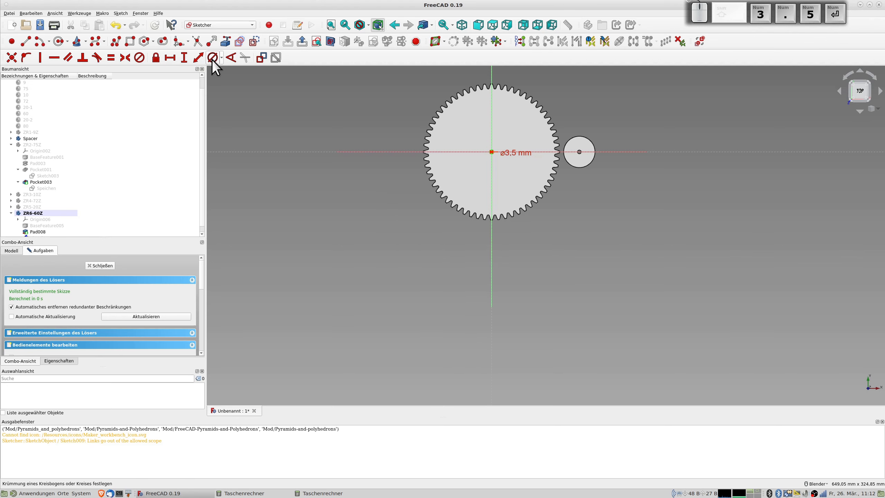
scroll(491, 161, up, 5)
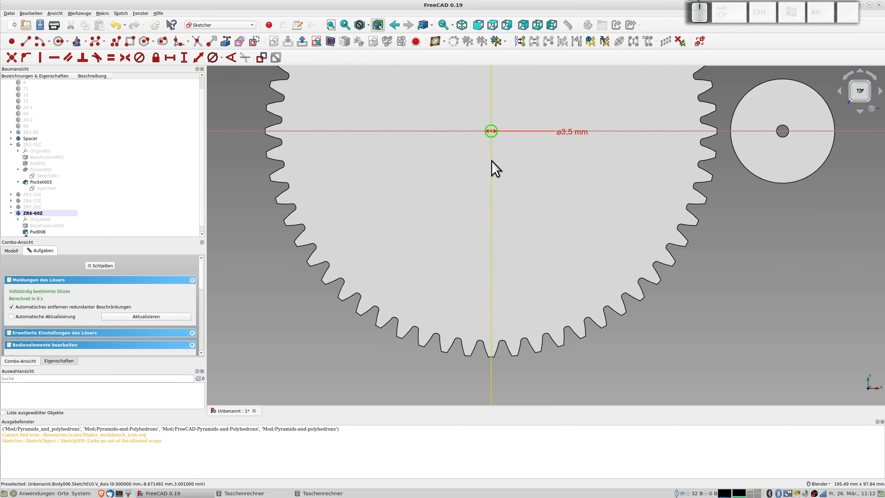
click(101, 266)
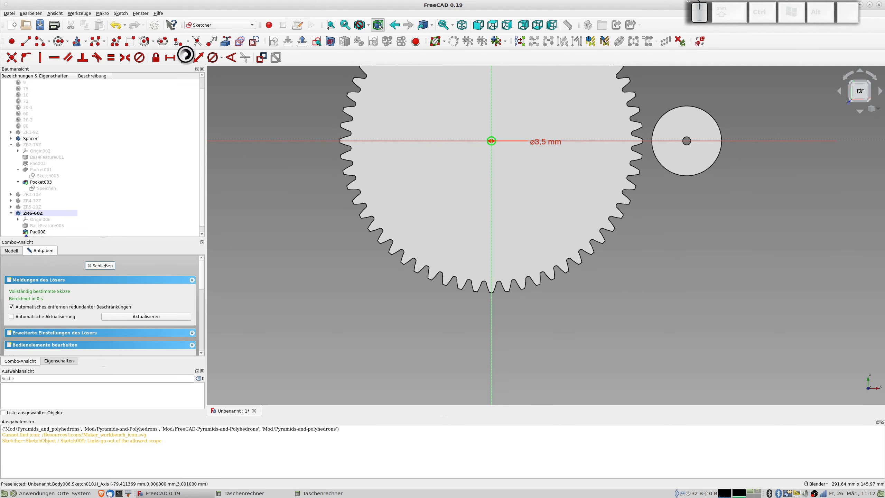
- Cut the shaft hole in ZR6-60Z as a 5 mm deep pocket from the circle sketch
click(166, 41)
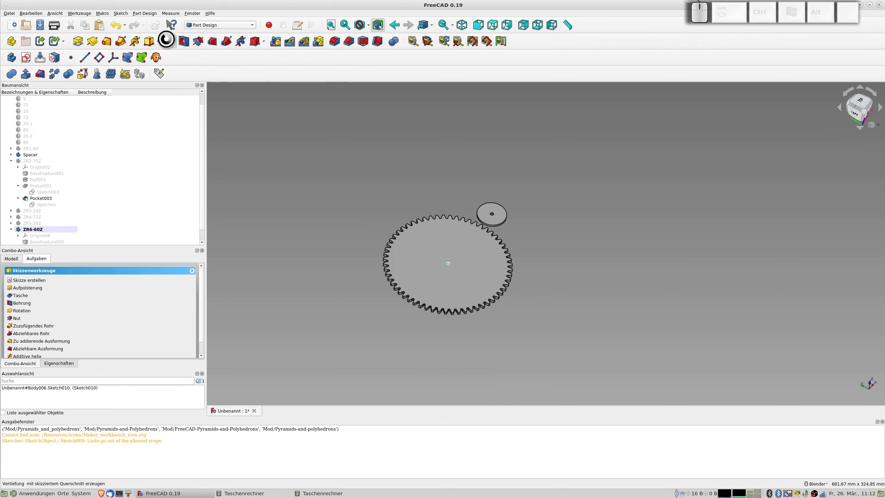
scroll(143, 188, down, 1)
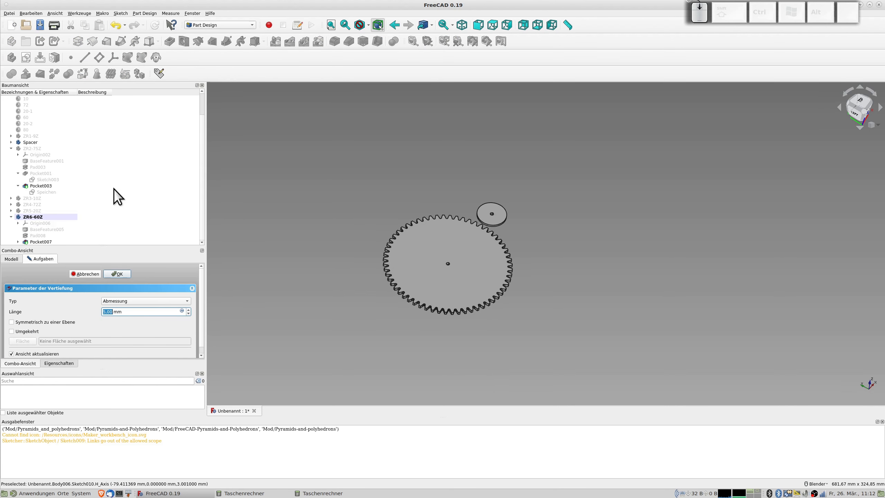
click(11, 204)
scroll(30, 212, down, 2)
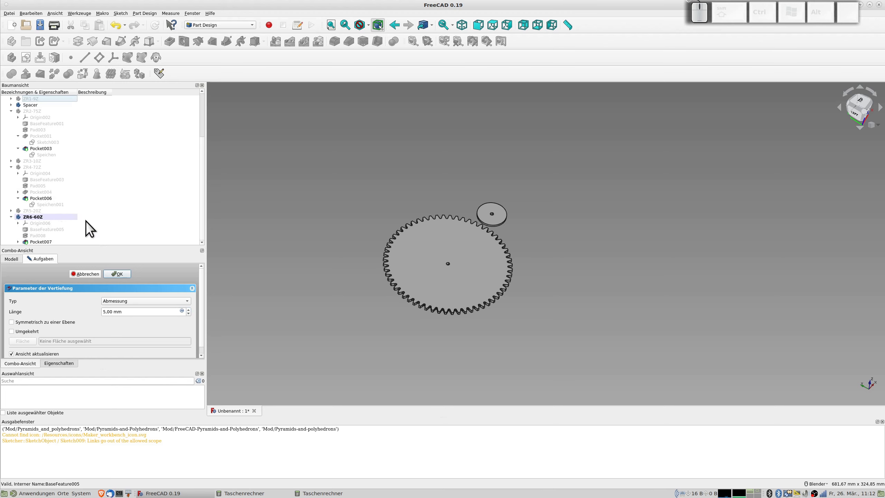
click(50, 205)
key(ctrl+c)
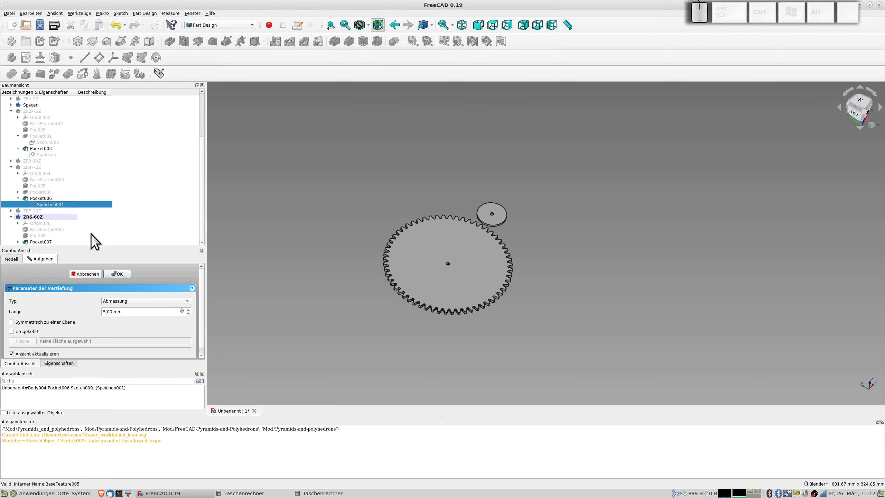
click(118, 273)
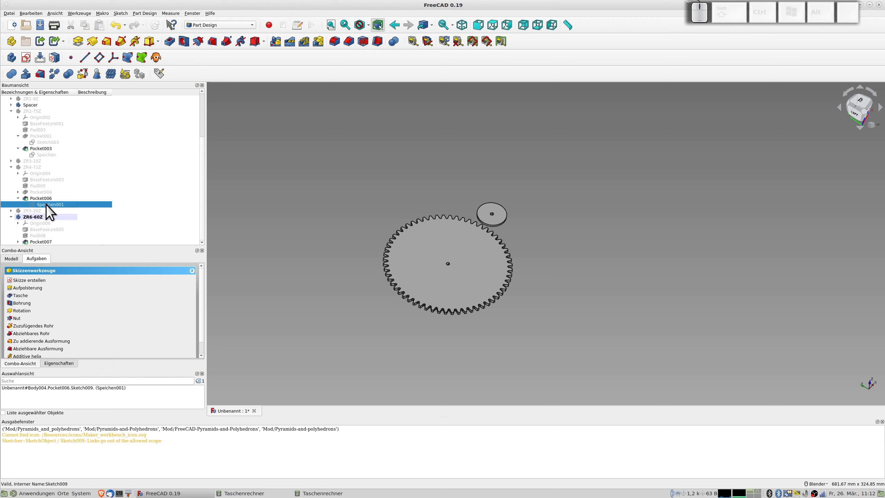
- Duplicate the Speichen001 sketch of ZR4-72Z and move the copy into the ZR6-60Z body
key(ctrl+c)
click(430, 209)
click(528, 293)
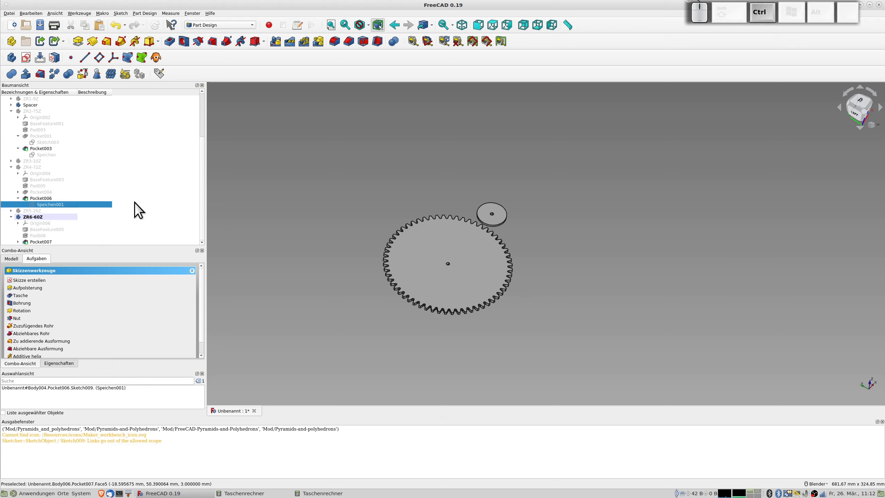
key(ctrl+v)
drag(39, 242, 49, 217)
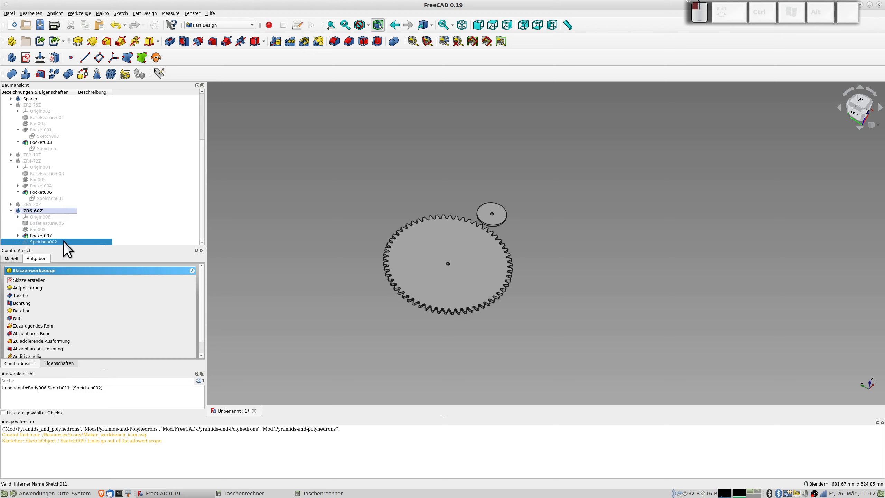
- Try to cut a 5 mm deep pocket from the copied spoke sketch in ZR6-60Z
click(169, 41)
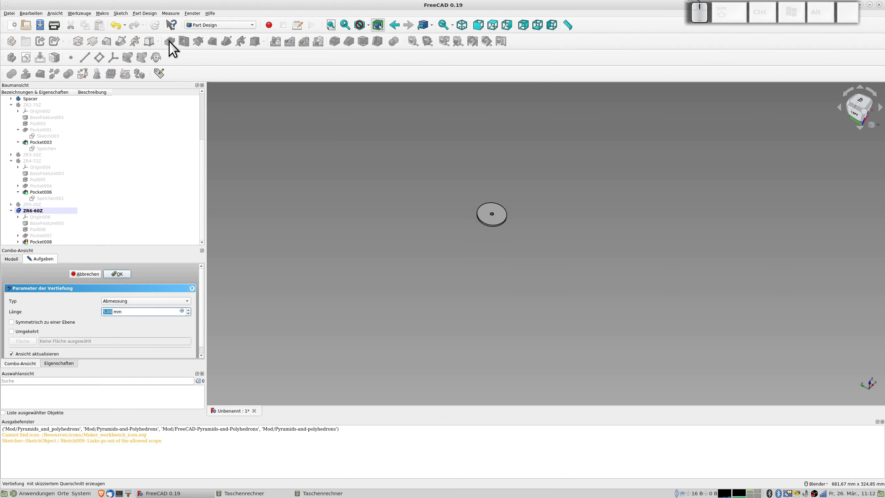
click(93, 271)
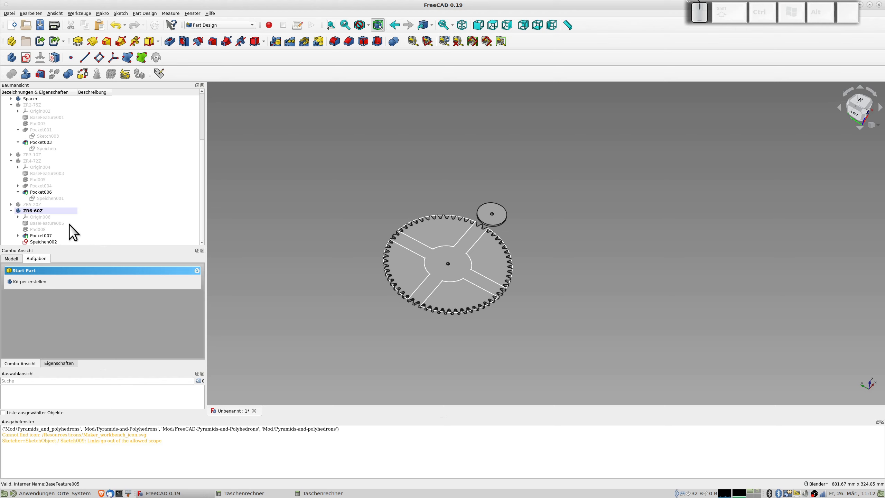
- Set the outer circle diameter in the Speichen002 sketch of ZR6-60Z to 110 mm and close the sketch
click(46, 241)
double_click(47, 241)
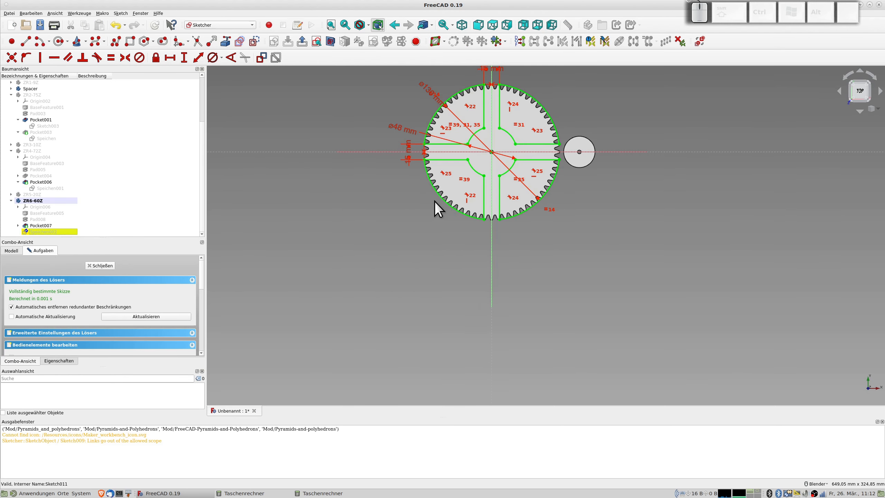
scroll(434, 202, up, 2)
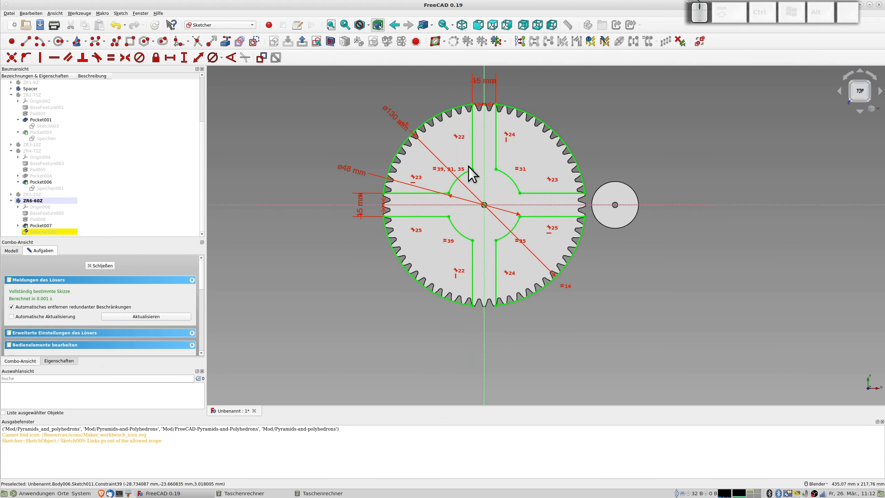
double_click(391, 111)
text(110)
key(Return)
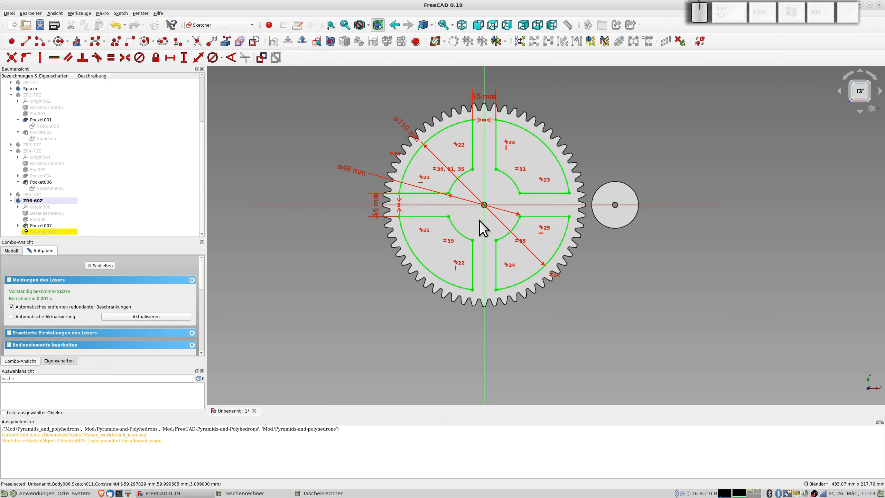
click(104, 266)
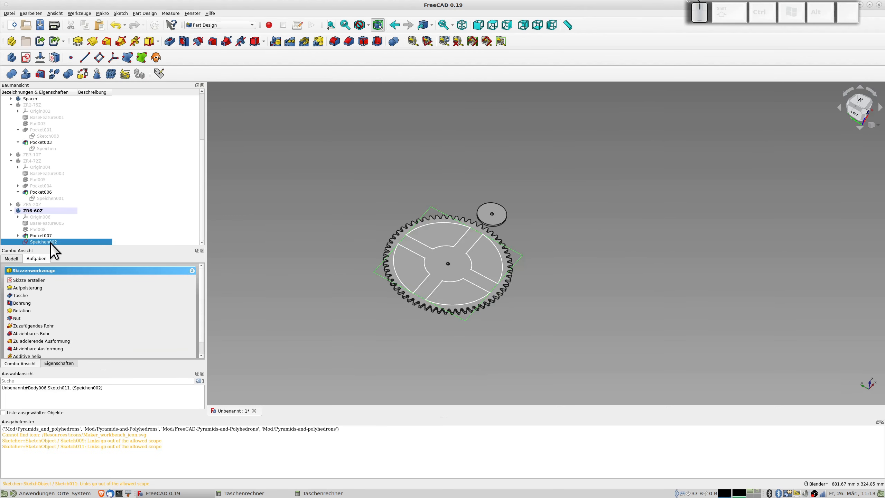
- Cut the spoke openings in ZR6-60Z as a 5 mm deep pocket from the Speichen002 sketch
click(170, 42)
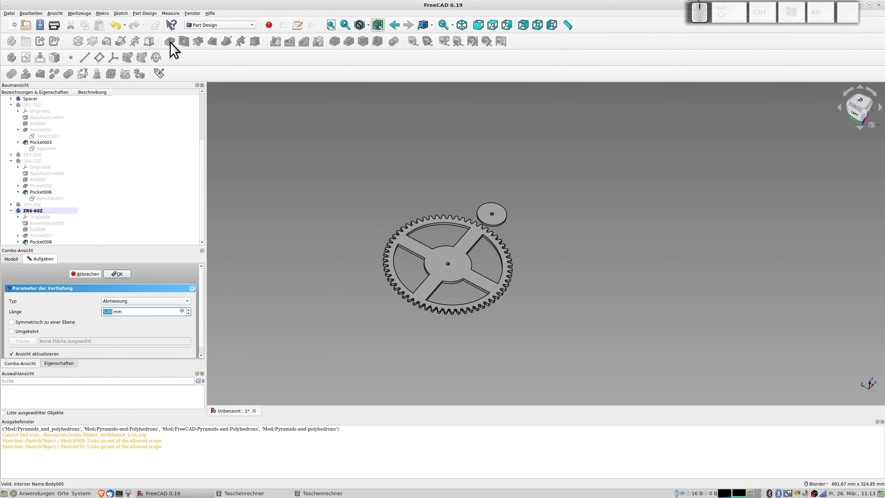
scroll(86, 111, up, 4)
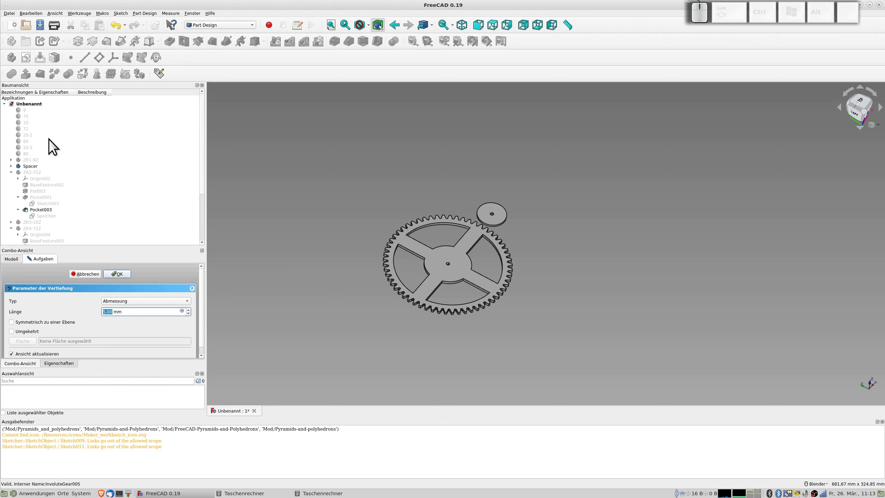
click(30, 148)
click(117, 274)
- Create a new body from the 20-2 gear and rename it ZR7-20Z
click(11, 57)
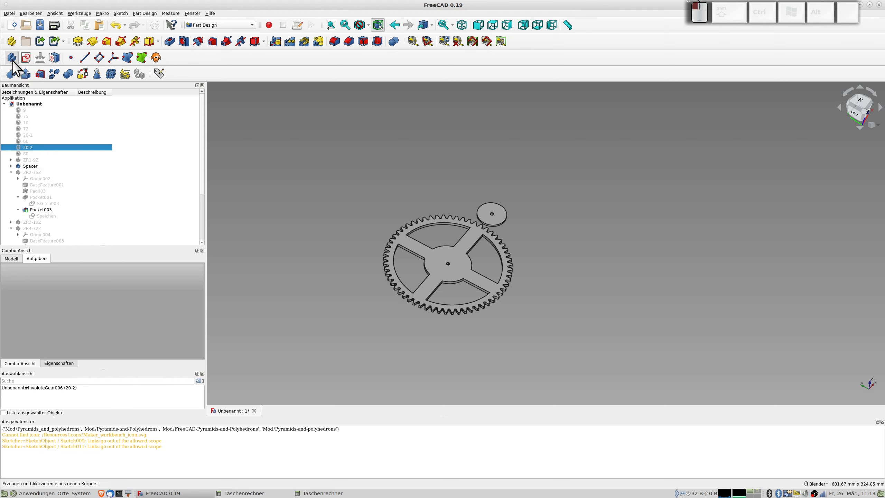
scroll(84, 221, down, 3)
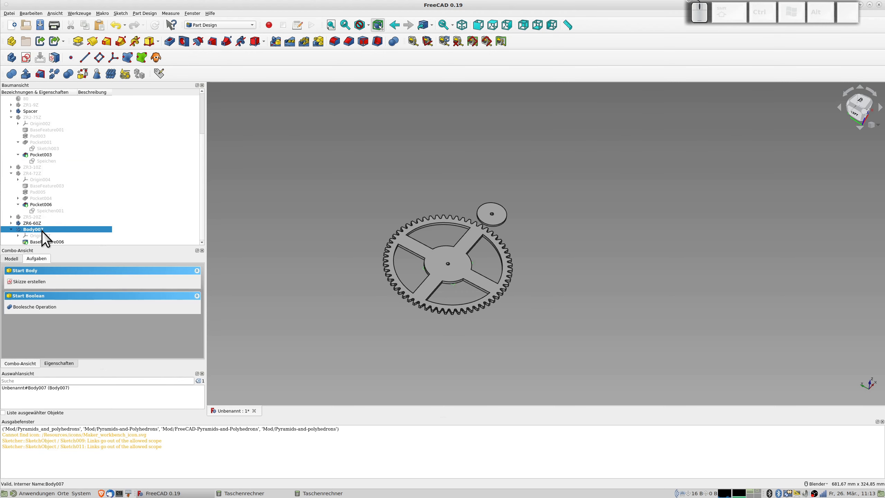
key(F2)
text(ZR7-20Z)
key(Return)
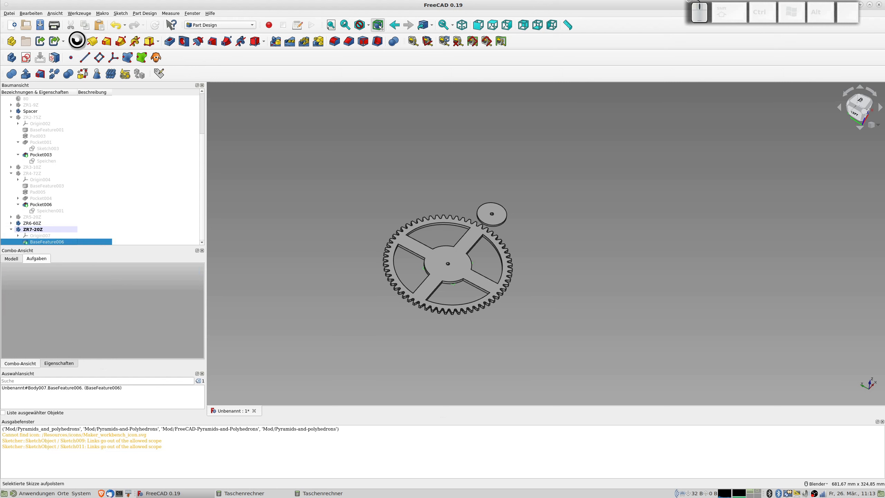
- Pad the base gear profile of ZR7-20Z by 3 mm and set the body's Z position to 3 mm
click(78, 40)
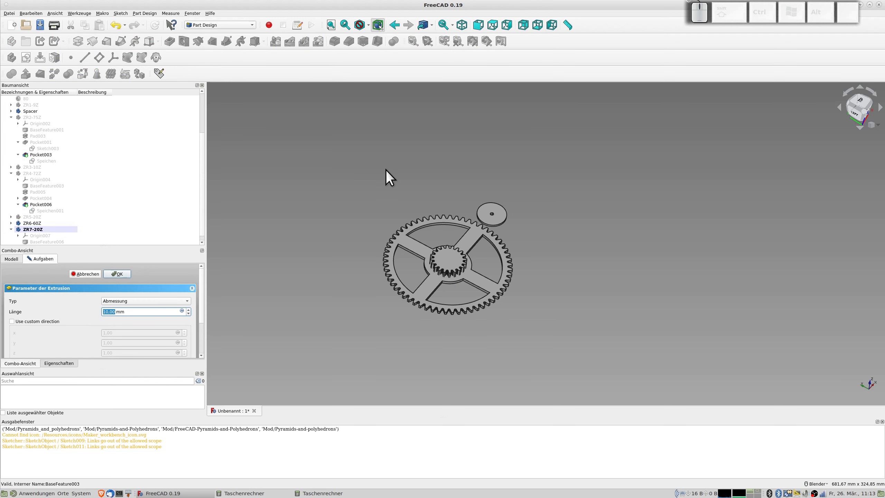
key(Return)
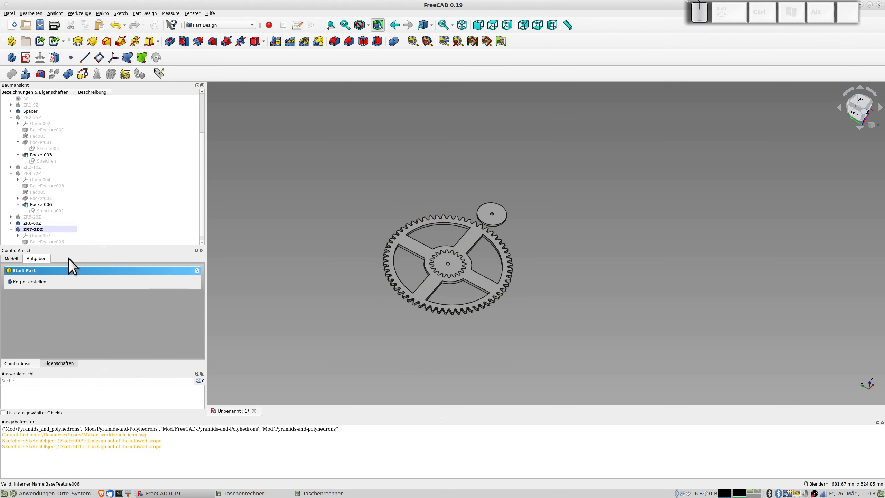
click(59, 362)
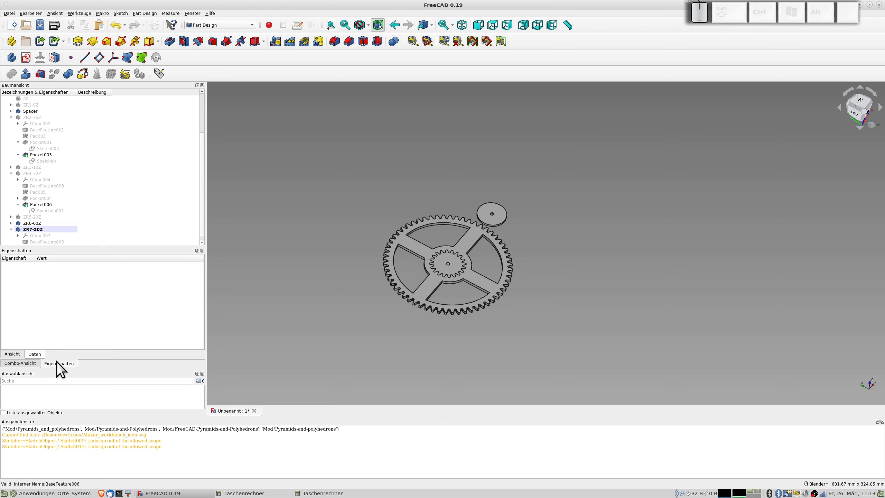
click(50, 229)
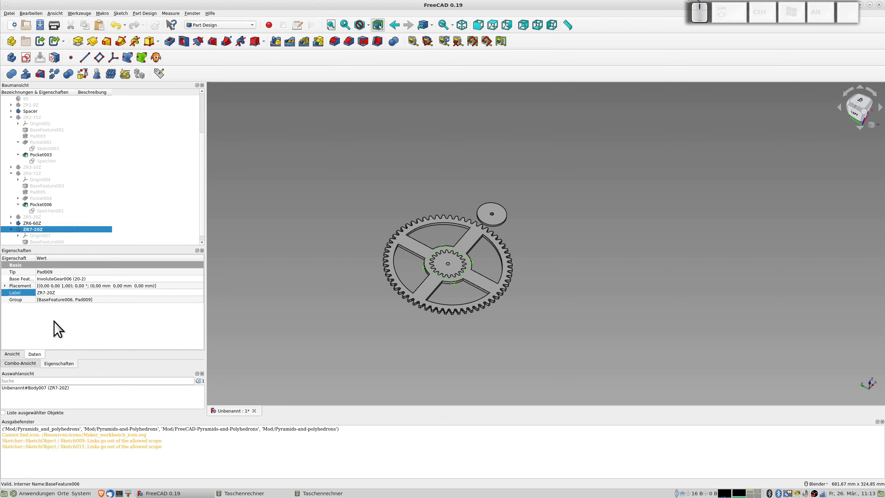
click(6, 286)
click(11, 306)
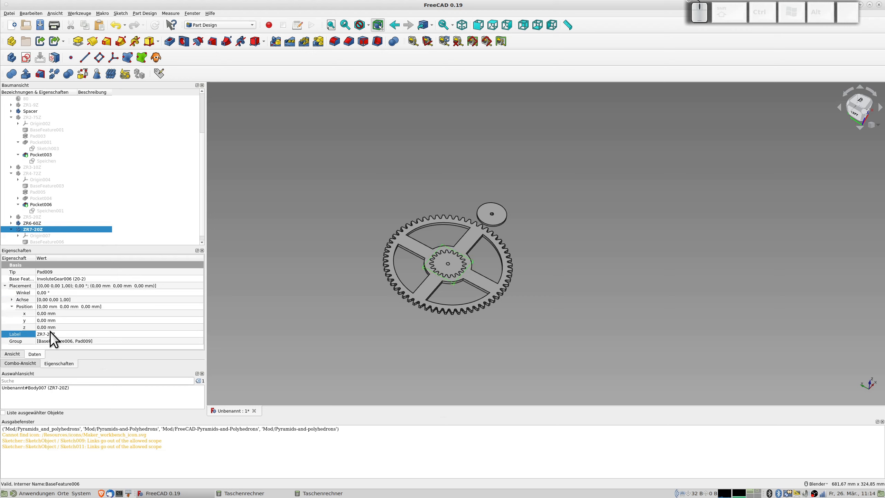
click(45, 327)
text(3)
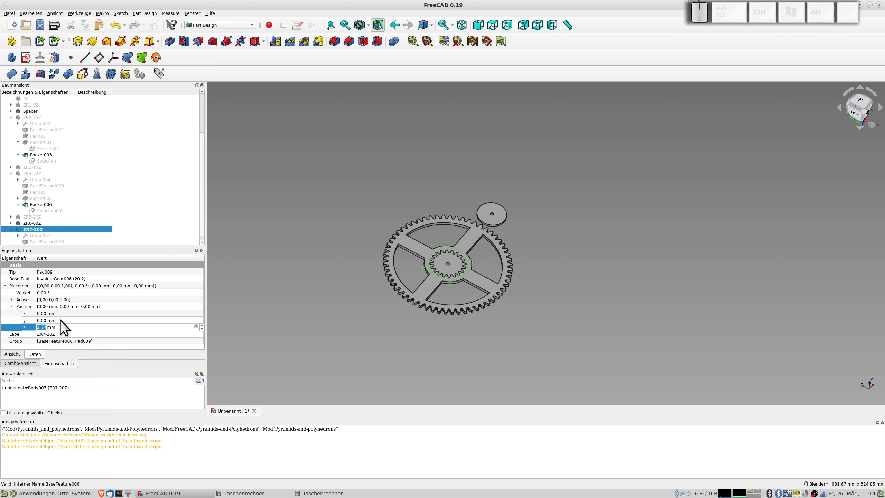
key(KP_Enter)
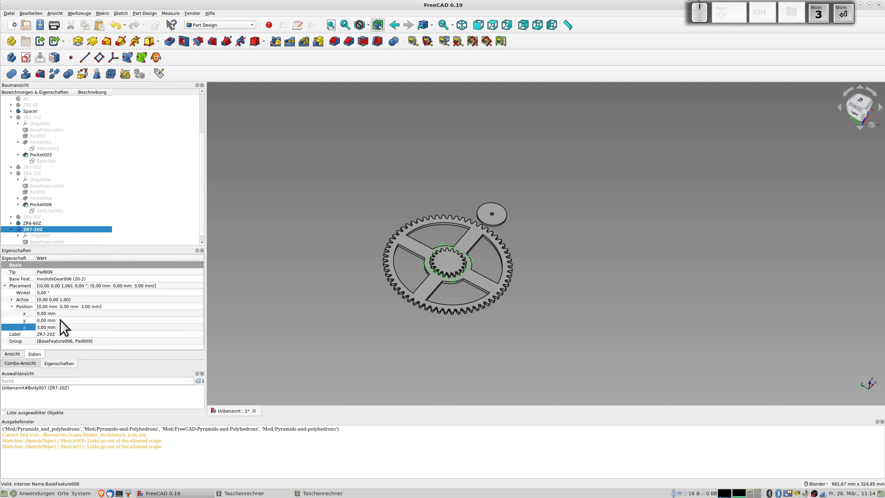
- Start a sketch on the upper face of ZR7-20Z and draw a circle about 9.3 mm in diameter centred on the origin
click(441, 260)
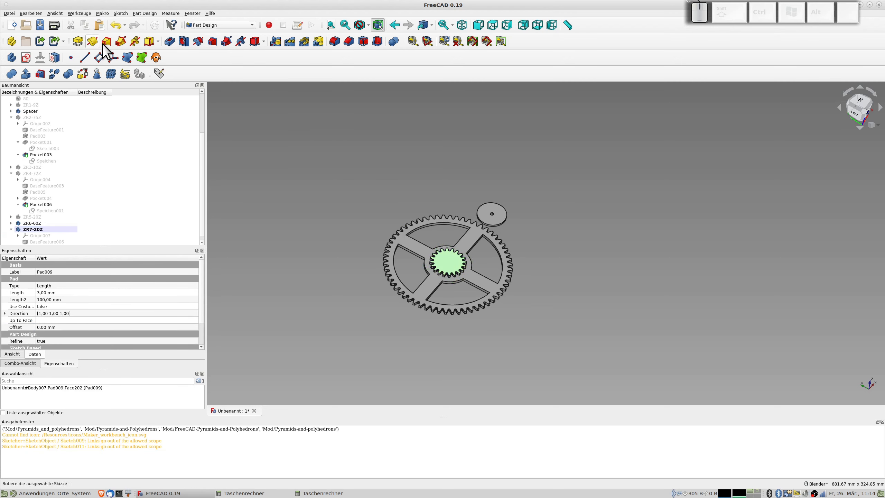
click(25, 57)
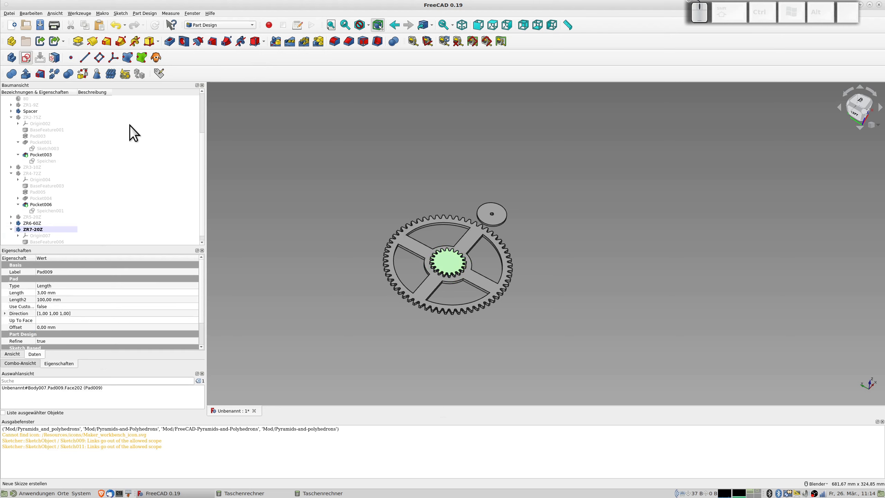
click(56, 42)
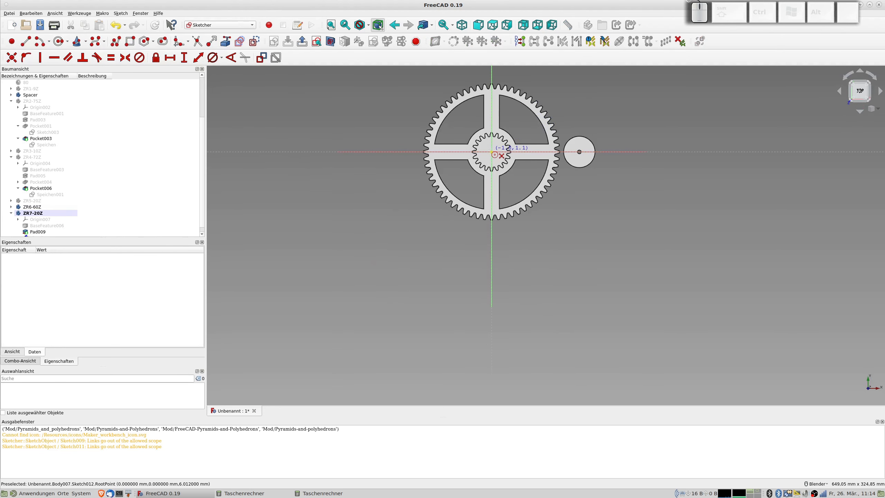
click(492, 152)
click(493, 156)
right_click(494, 156)
click(494, 157)
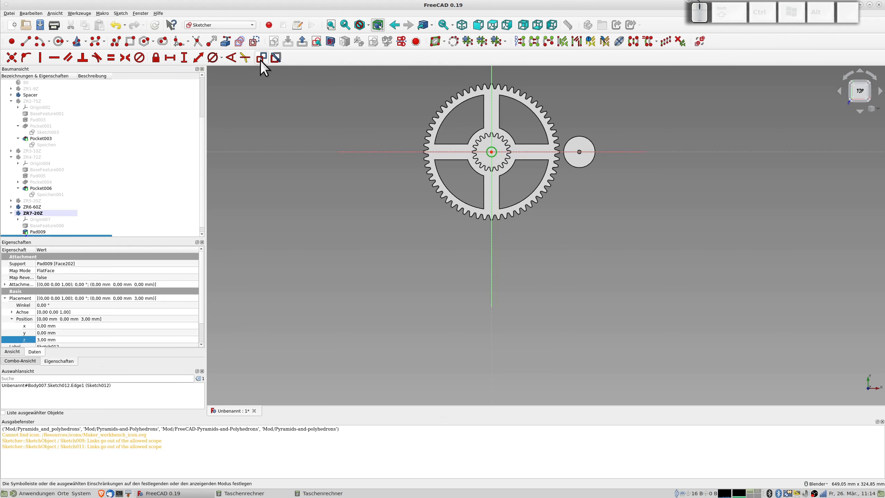
- Dimension the circle's diameter in the ZR7-20Z sketch as 3.5 mm and close the sketch
click(213, 57)
text(2,5)
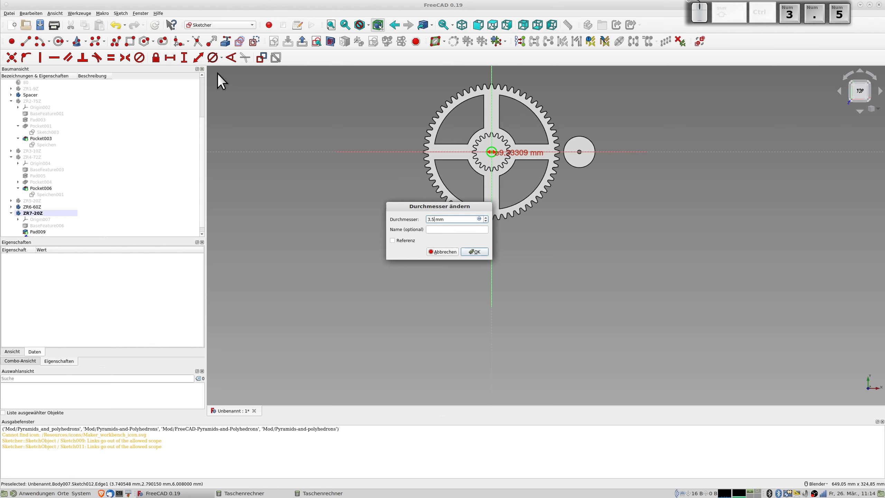
key(Return)
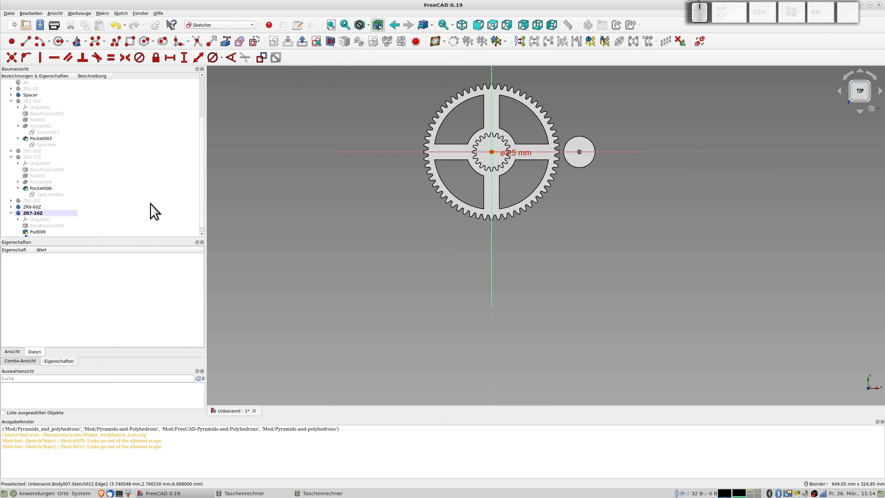
click(33, 362)
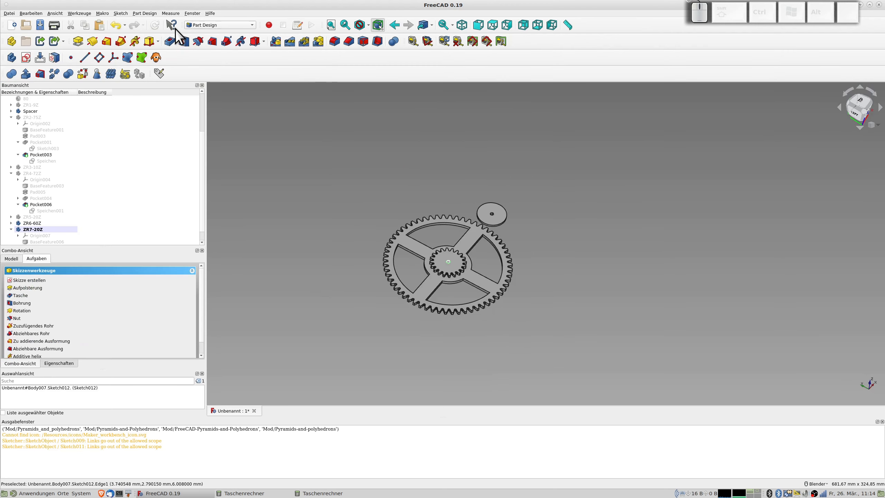
- Cut the shaft hole in ZR7-20Z as a 5 mm deep pocket from the circle sketch
click(170, 43)
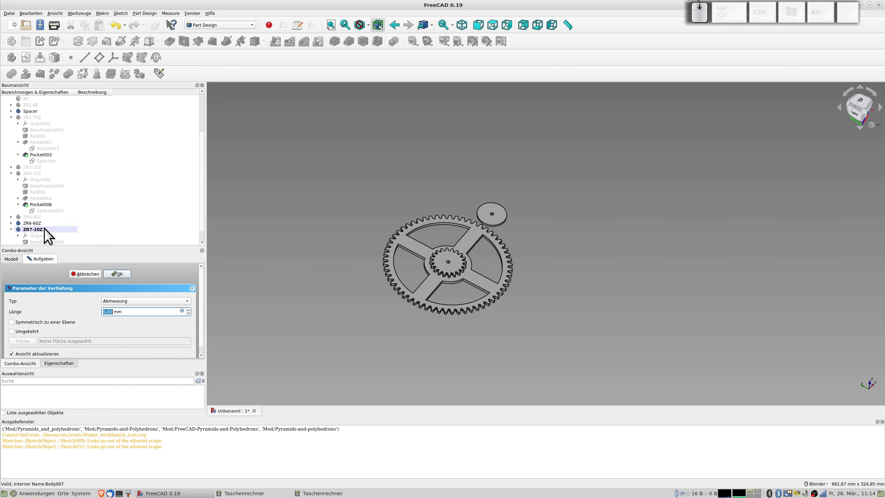
scroll(44, 227, down, 1)
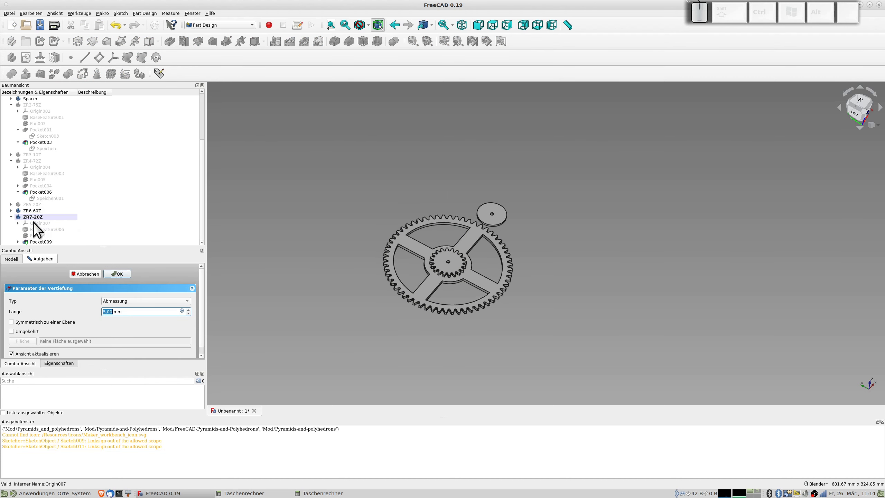
click(31, 212)
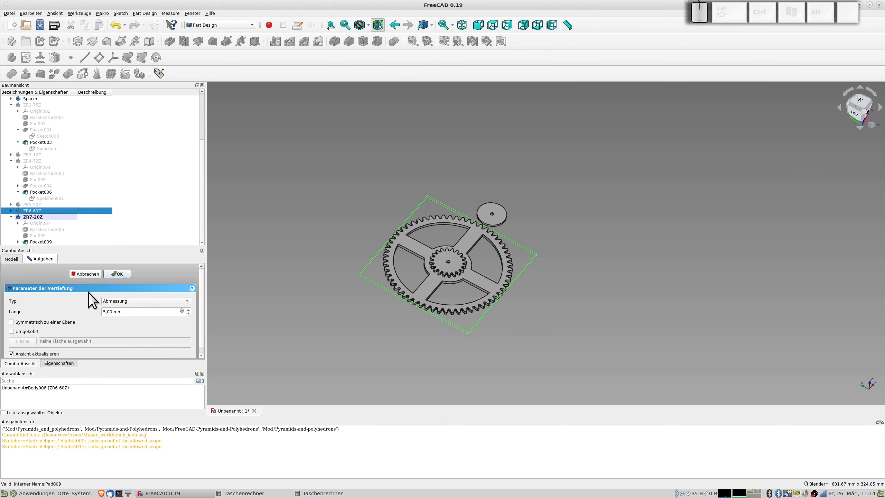
click(113, 275)
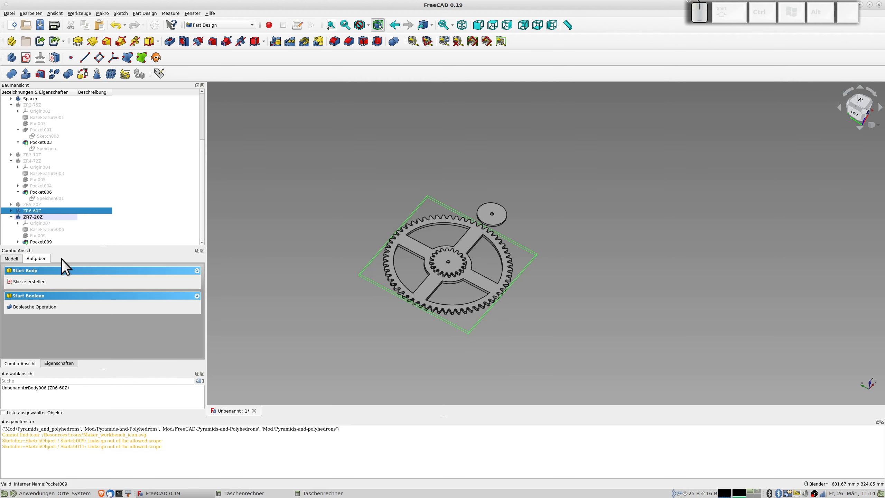
- Set the X position of the ZR6-60Z body to 84 mm
click(59, 364)
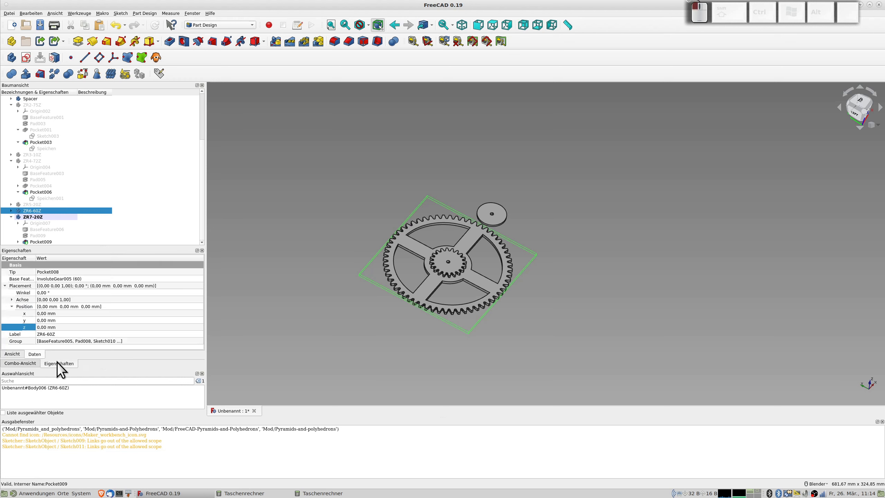
click(40, 313)
text(84)
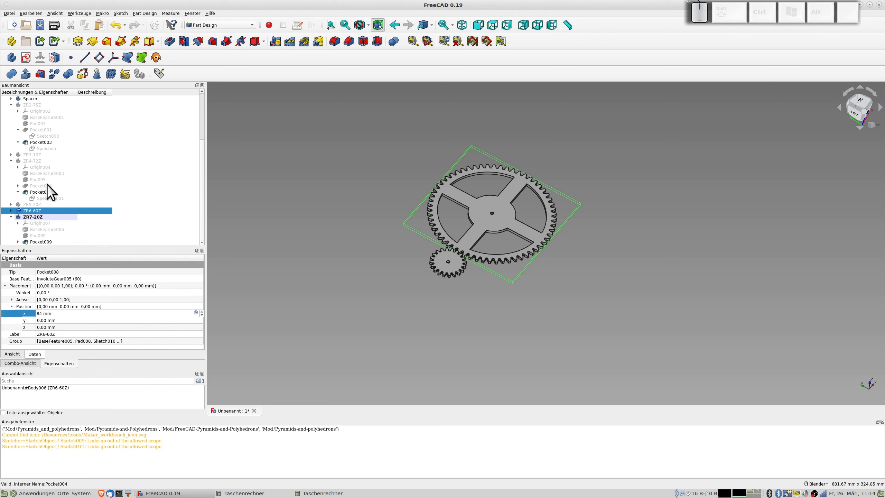
- Show the hidden gear bodies ZR3-10Z, ZR4-72Z, ZR2-75Z and ZR1-9Z in the assembled gear train
click(31, 157)
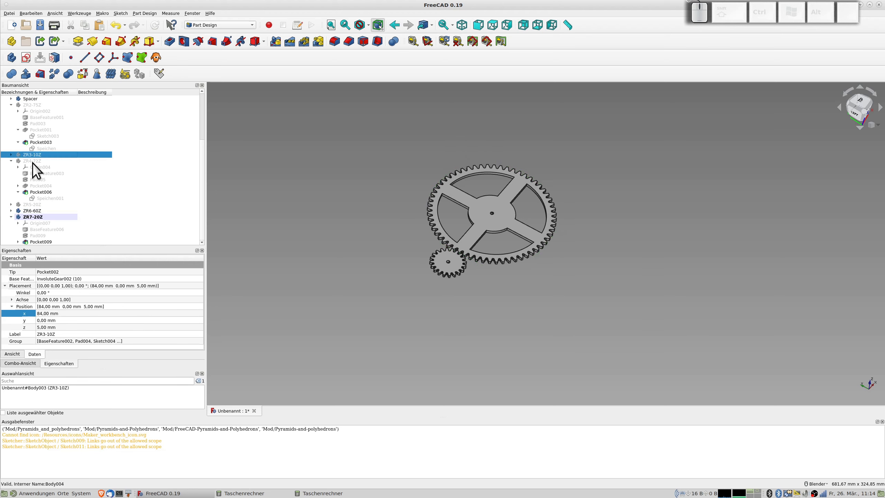
key(space)
click(31, 162)
key(space)
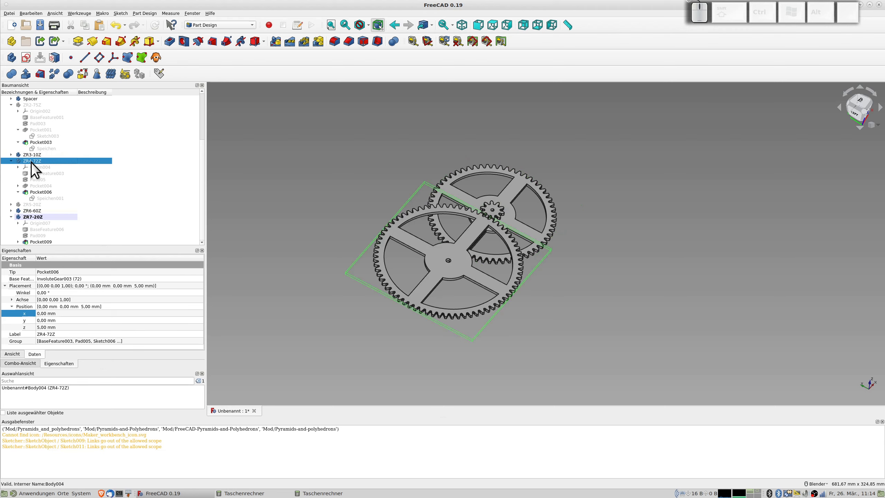
scroll(38, 142, up, 2)
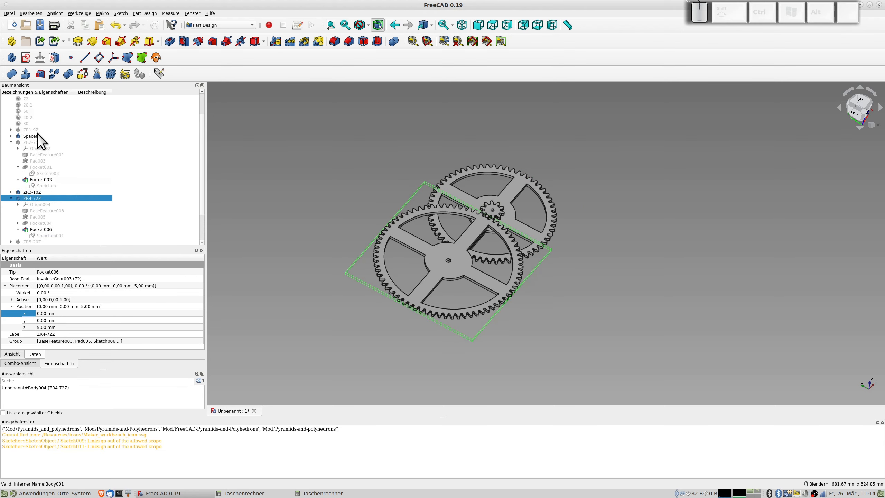
click(28, 142)
key(space)
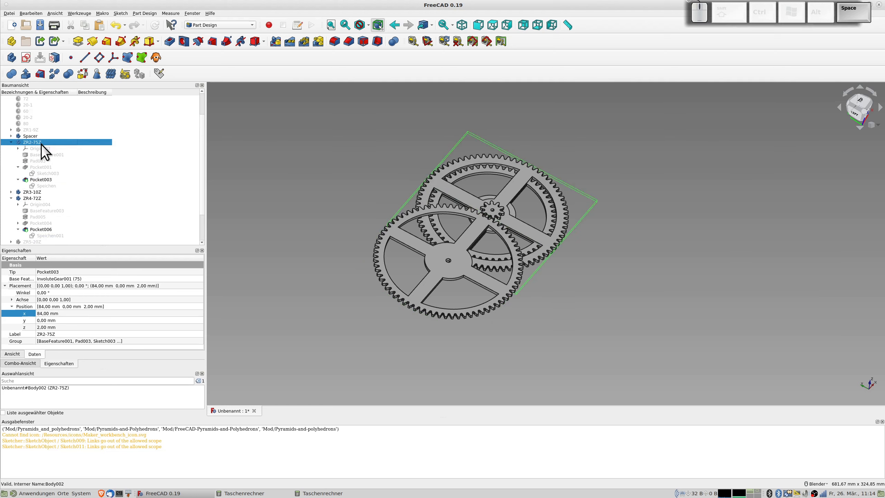
scroll(42, 143, up, 2)
click(26, 159)
key(space)
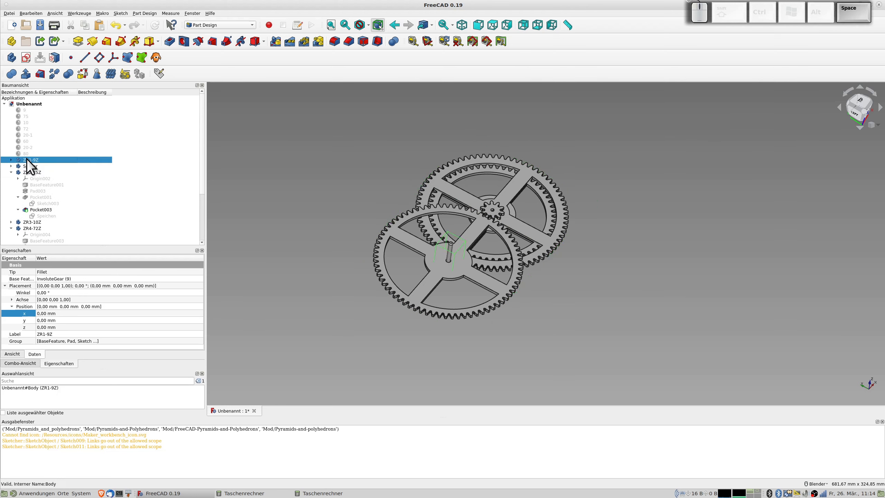
middle_drag(480, 331, 509, 312)
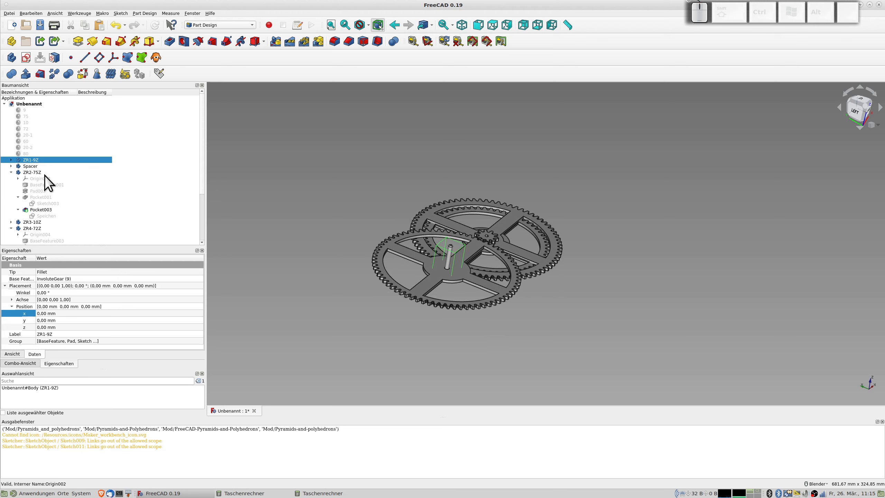
- Show the hidden ZR5-20Z body in the gear train
scroll(40, 209, down, 4)
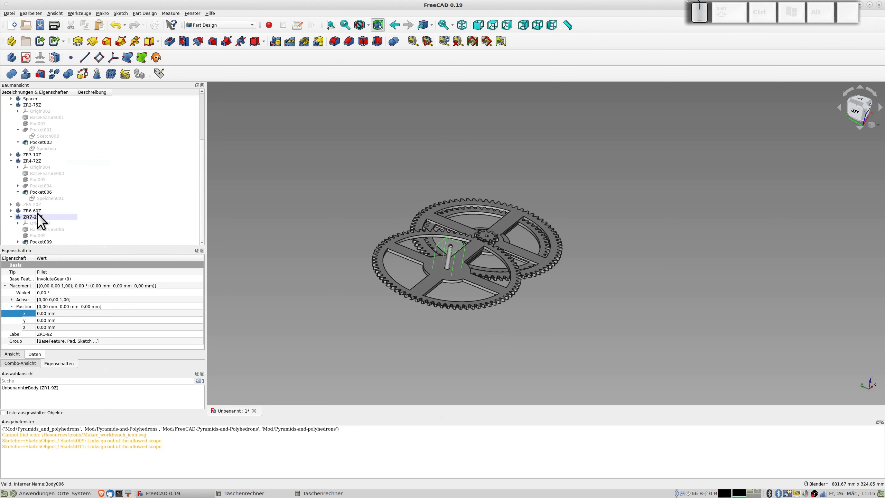
click(33, 205)
key(space)
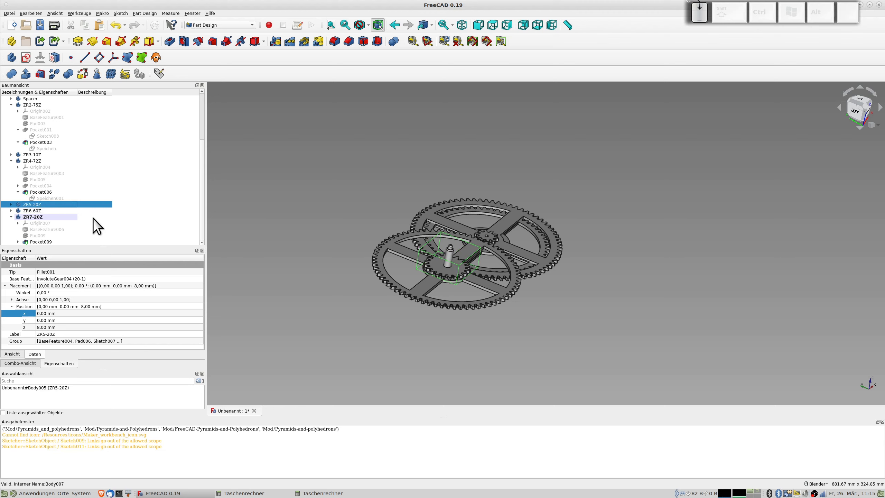
- Set the X position of the ZR7-20Z body to 84 mm
click(32, 217)
click(39, 313)
text(84)
key(Return)
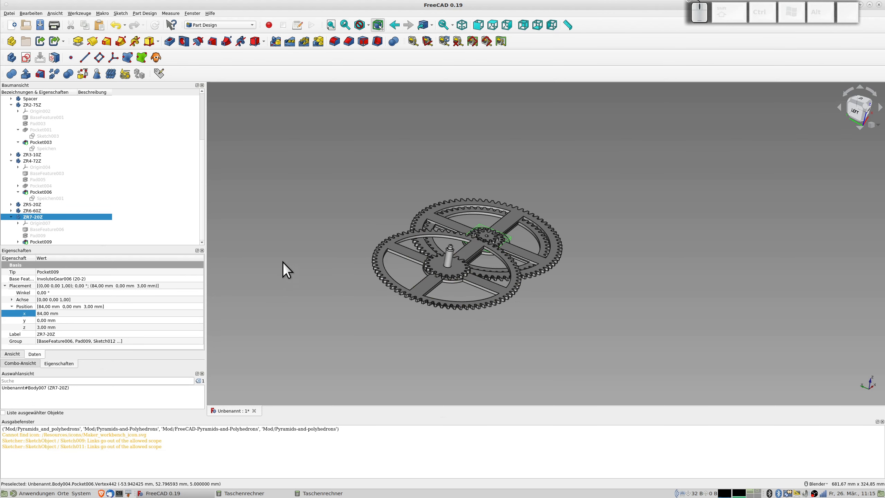
- Try a Z position of 11 mm for the ZR6-60Z body and check the gear stack from the front
click(28, 210)
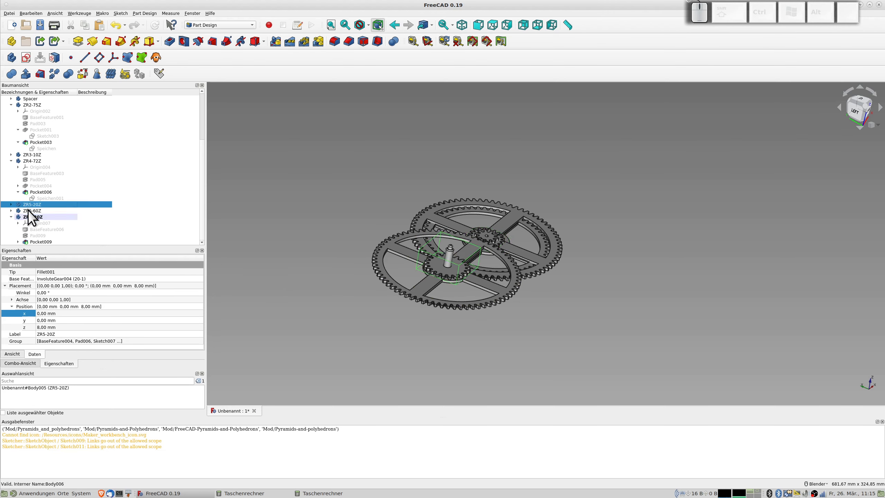
click(40, 328)
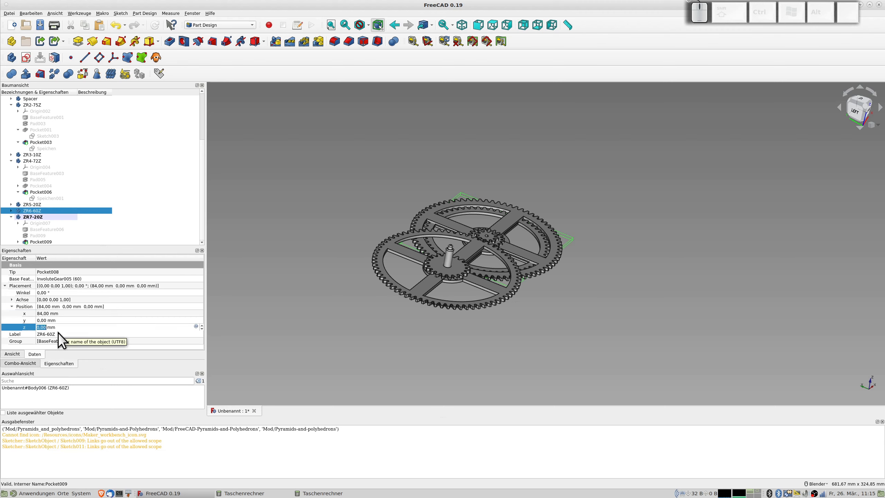
text(11)
middle_drag(336, 311, 477, 285)
scroll(750, 338, up, 2)
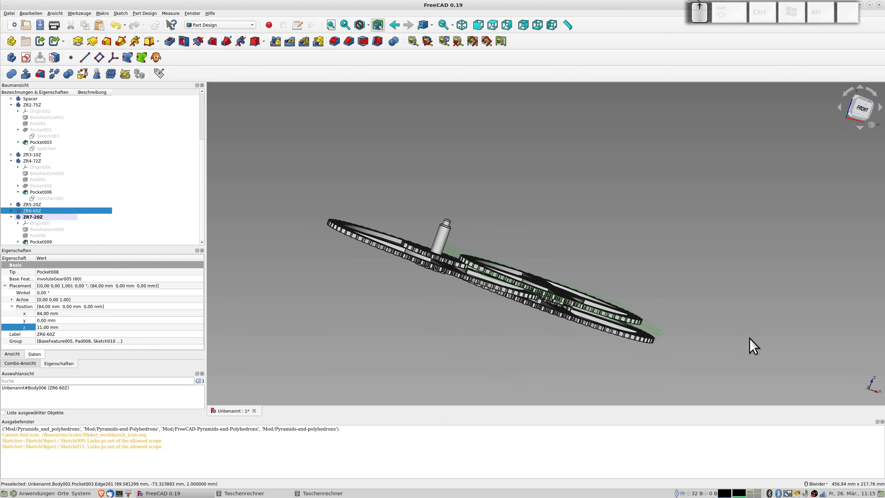
key(KP_1)
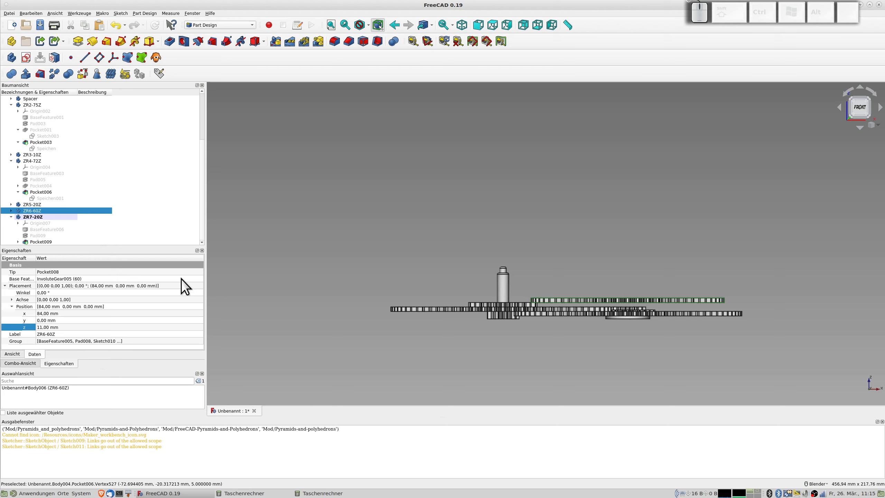
- Set the Z position of the ZR6-60Z body to 8 mm
click(47, 327)
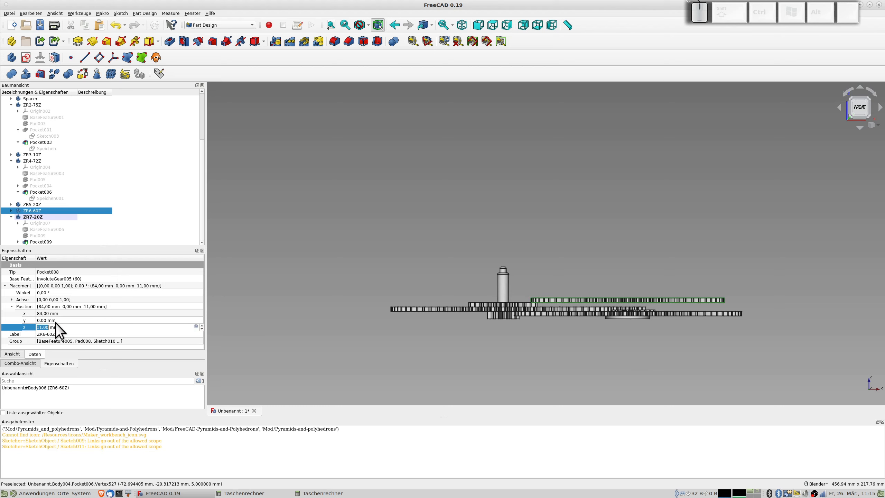
text(8)
key(KP_Enter)
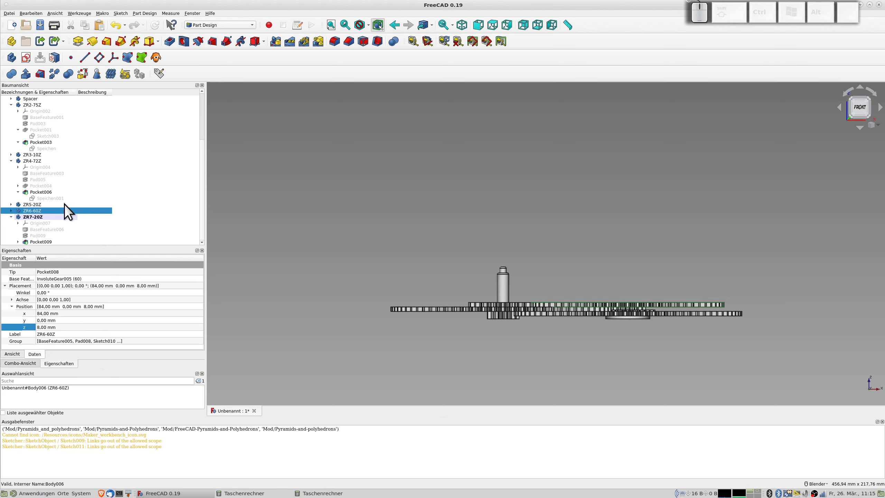
- Set the Z position of the ZR7-20Z body to 11 mm and inspect how the gears mesh
click(36, 218)
click(43, 327)
text(11)
key(KP_Enter)
middle_drag(631, 343, 708, 359)
middle_drag(502, 274, 551, 250)
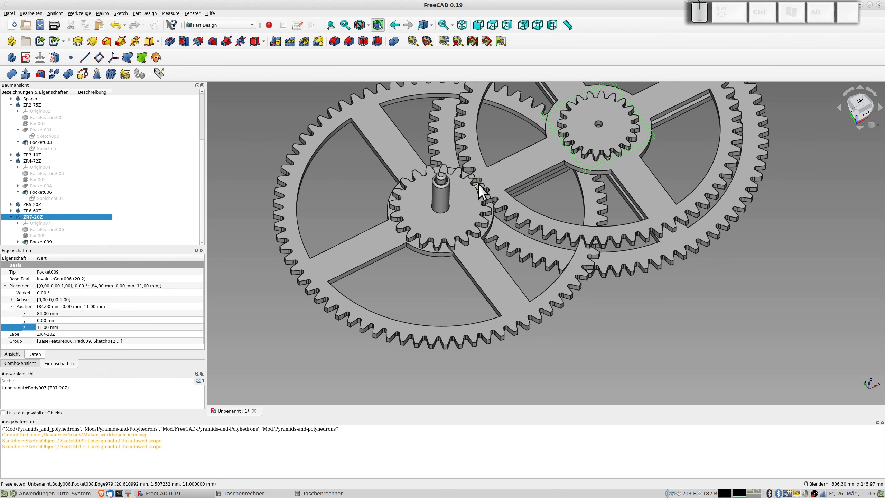
scroll(591, 202, down, 5)
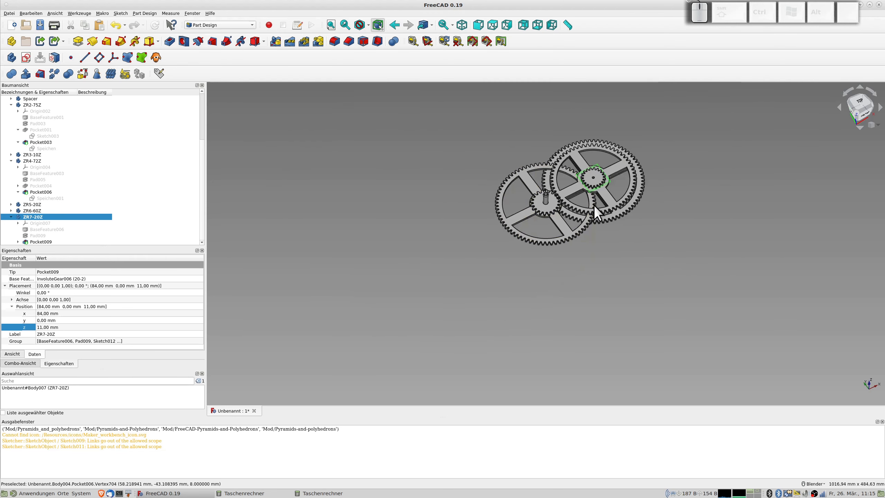
scroll(594, 204, up, 3)
middle_drag(571, 205, 592, 187)
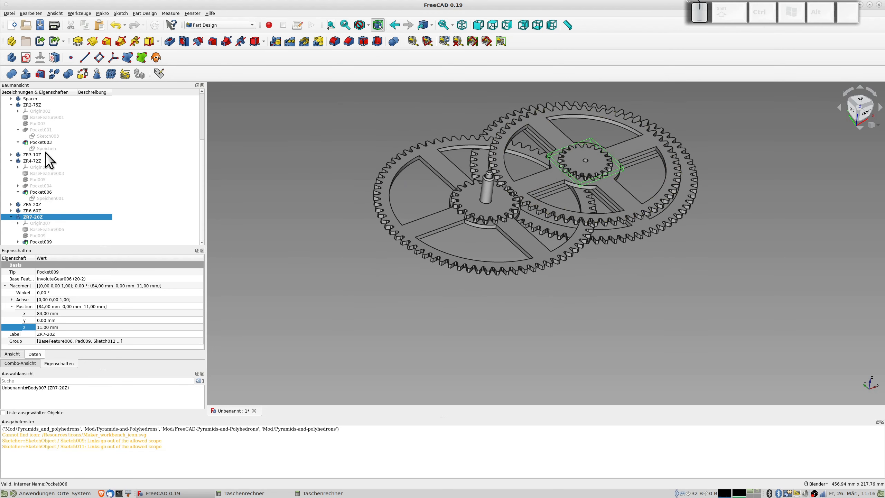
- Create a new body from the involute gear 80 and rename it ZR8-80Z
scroll(42, 159, up, 4)
click(27, 154)
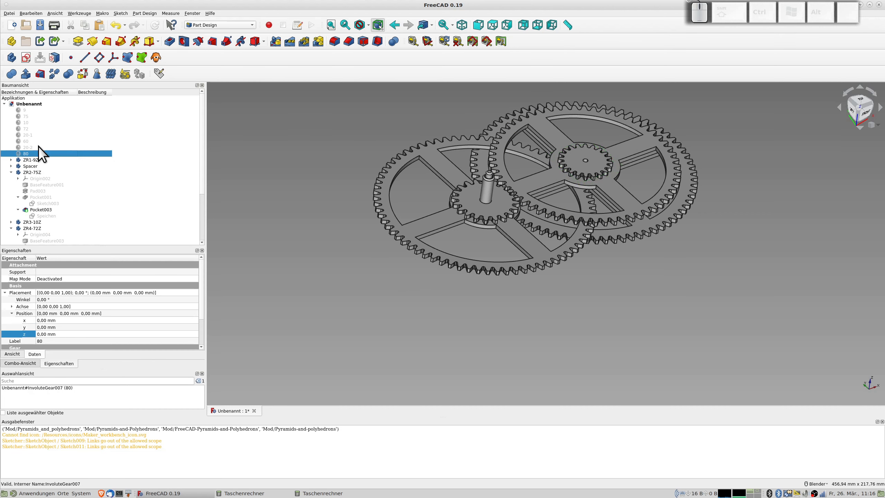
click(12, 57)
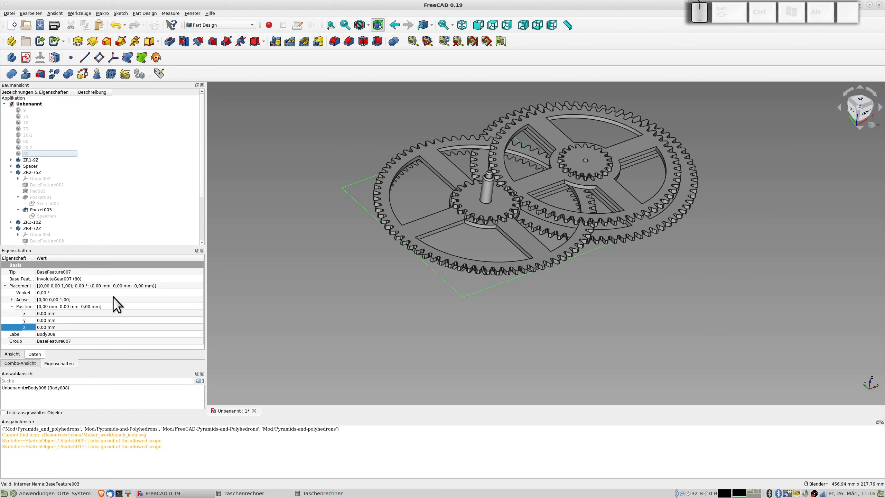
scroll(81, 229, down, 3)
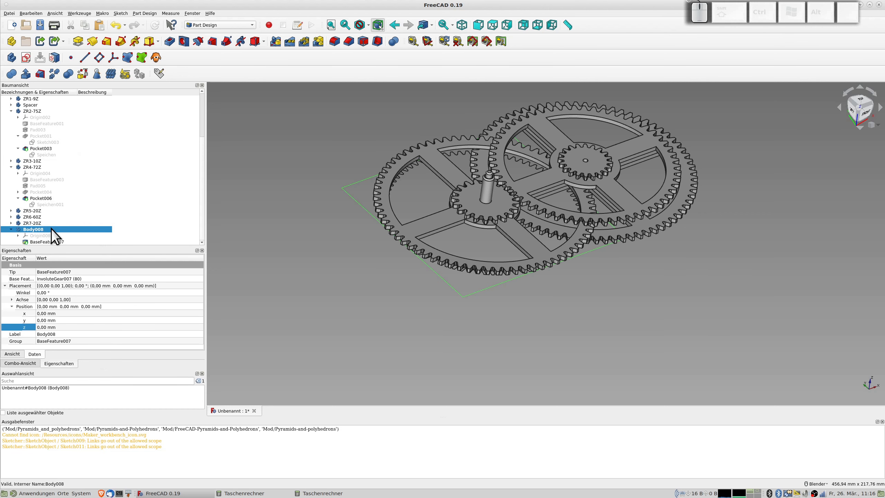
key(F2)
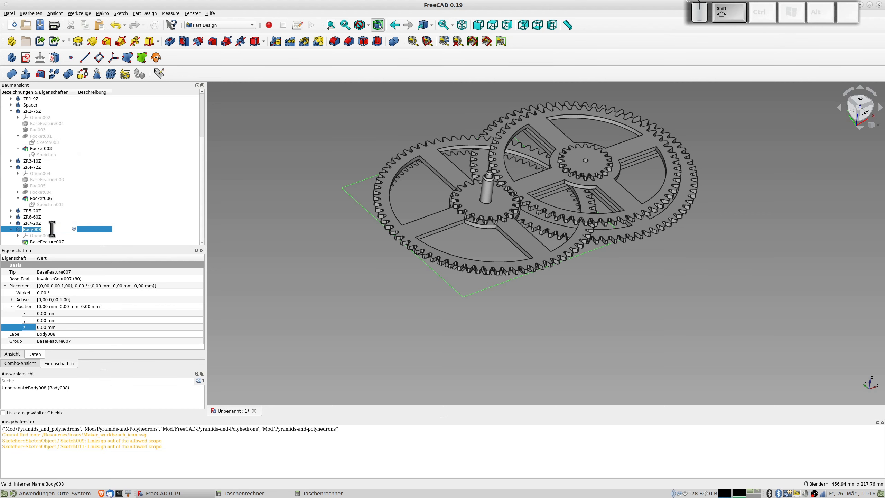
text(ZR8)
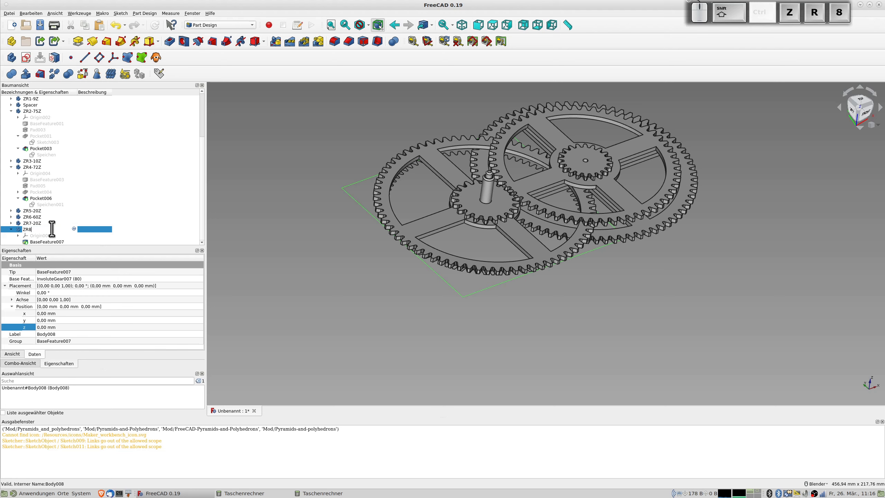
text(-80Z)
key(Return)
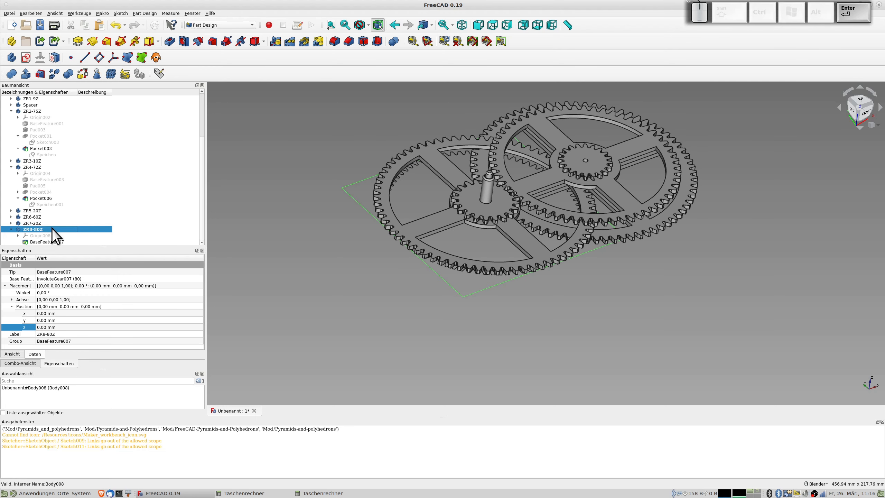
- Pad the base feature of ZR8-80Z 3 mm and set the body's Z position to 11 mm
click(51, 241)
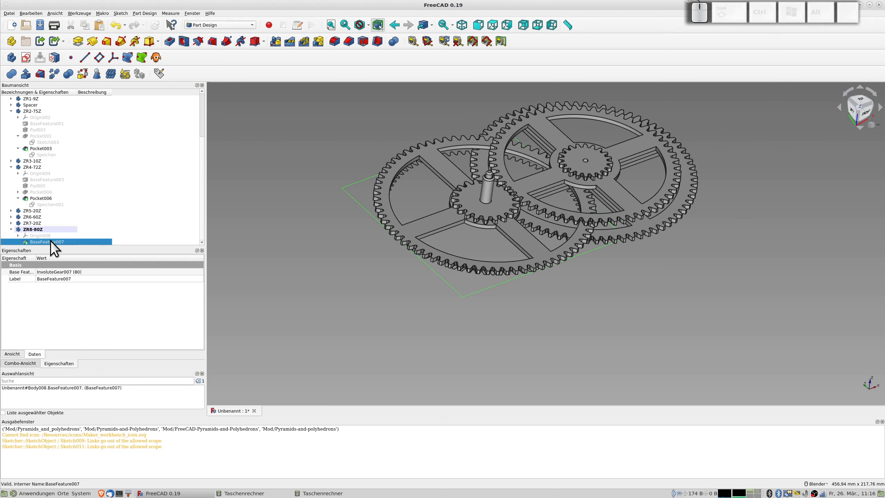
click(83, 48)
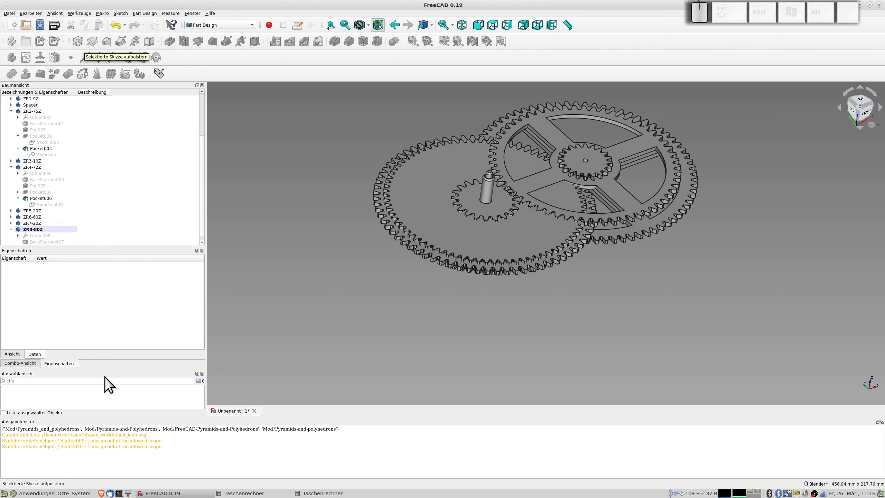
click(34, 230)
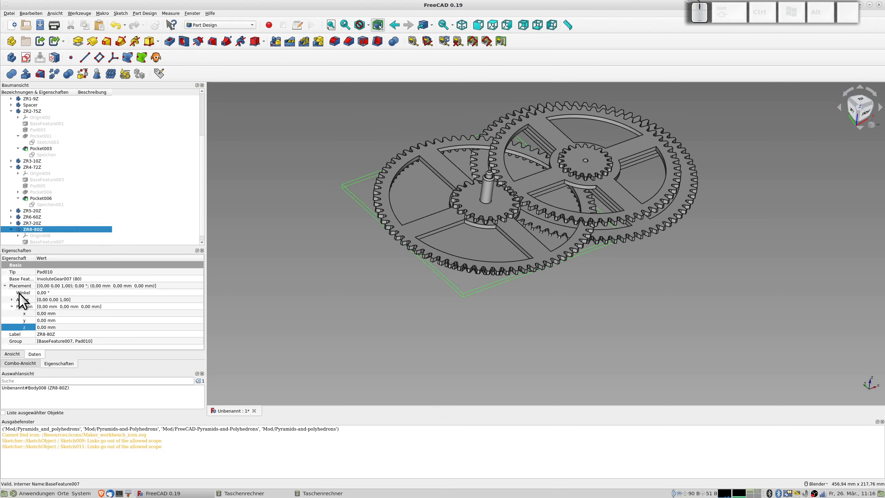
click(43, 327)
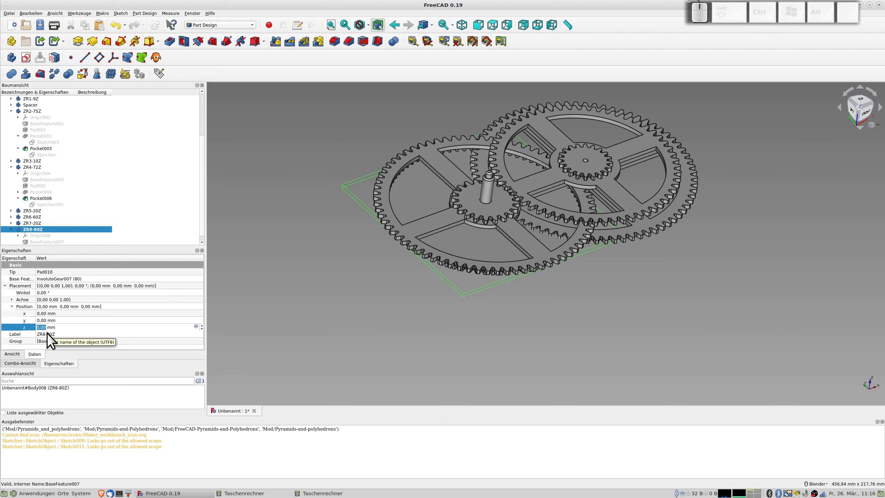
text(11)
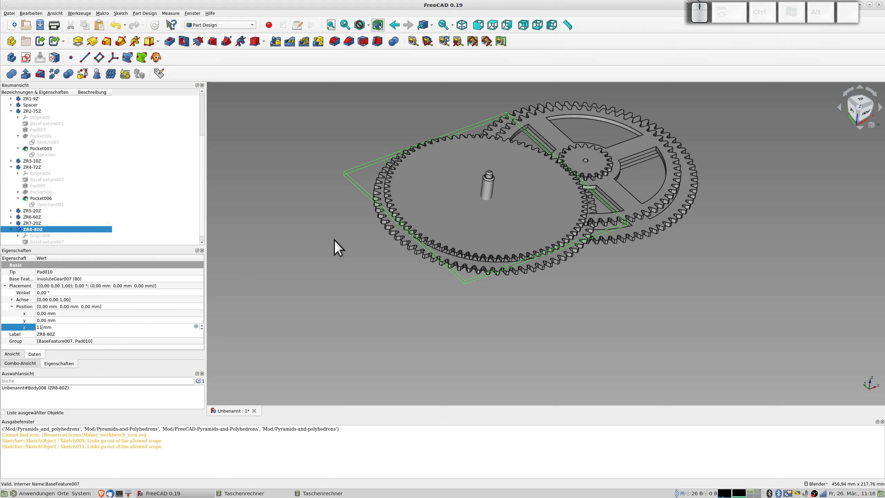
- Sketch a circle about 9.7 mm in diameter, centred on the origin, on the upper face of ZR8-80Z
click(436, 197)
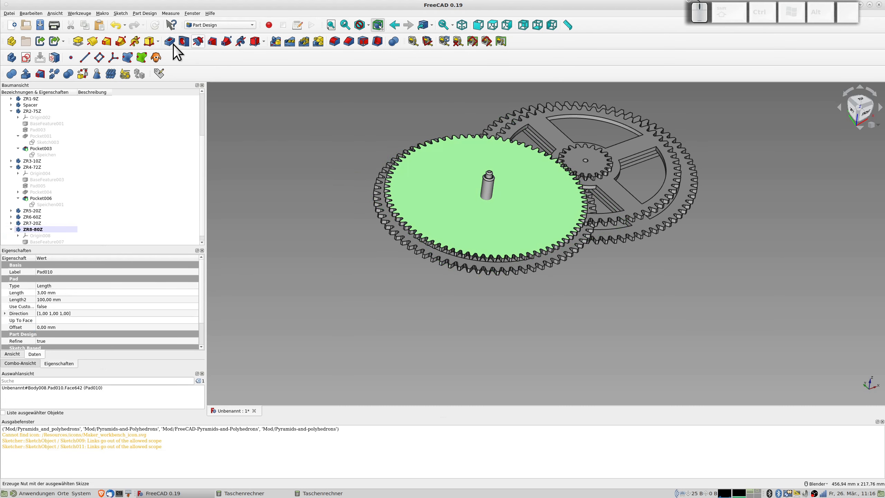
click(23, 58)
click(59, 41)
scroll(510, 171, up, 4)
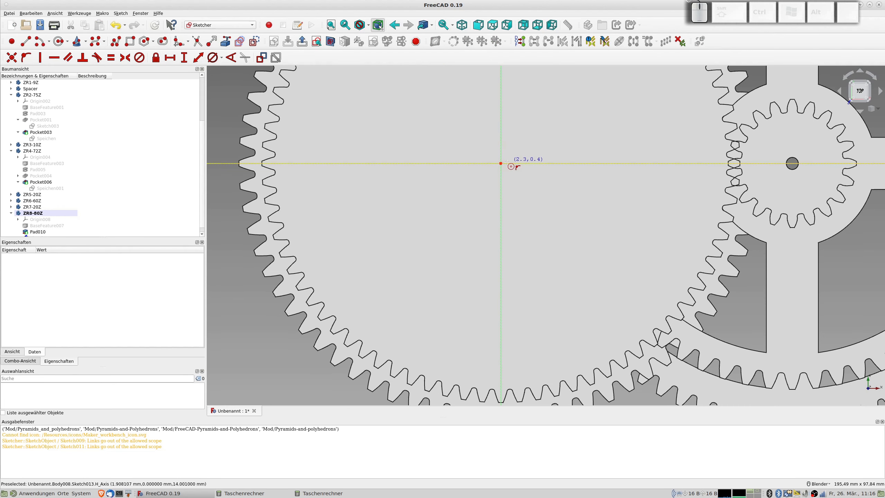
click(500, 163)
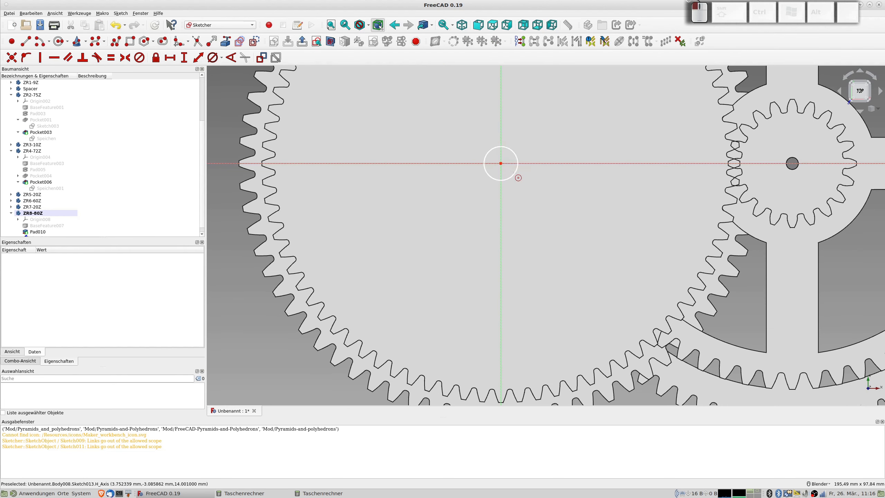
click(517, 173)
- Dimension the circle's diameter in the ZR8-80Z sketch as 8.3 mm and close the sketch
click(516, 172)
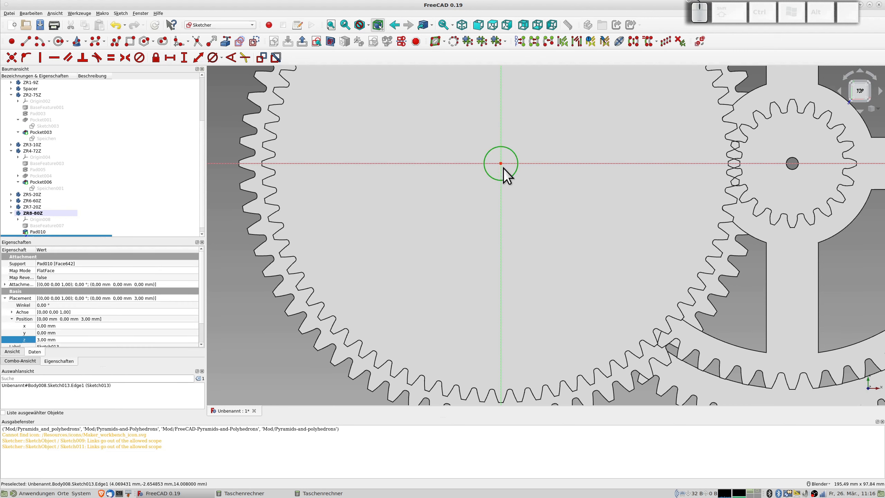
click(214, 58)
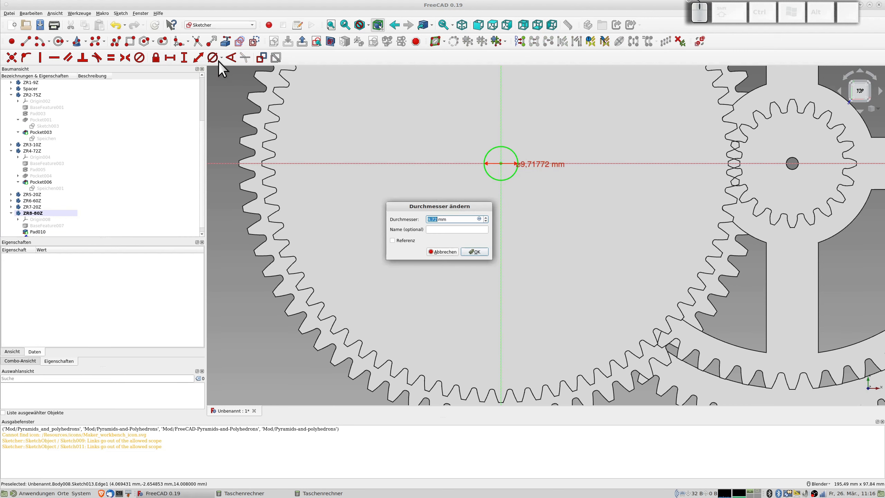
text(8,3)
key(Return)
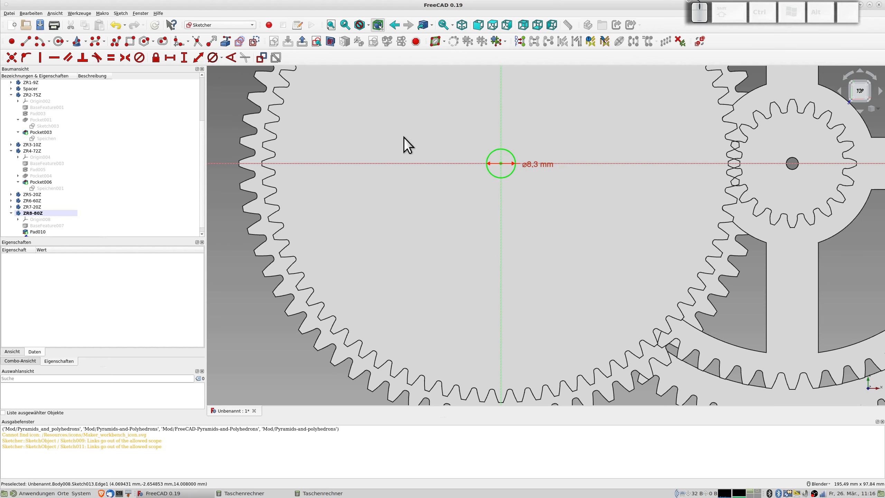
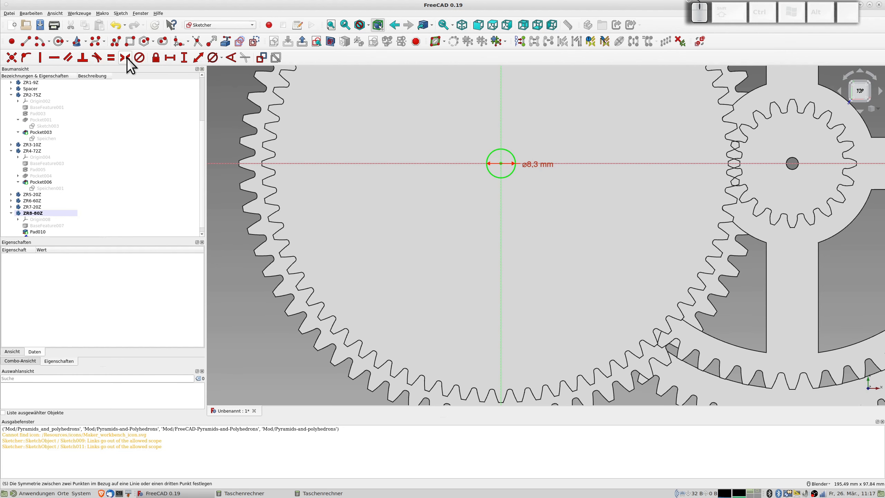
click(20, 361)
click(94, 262)
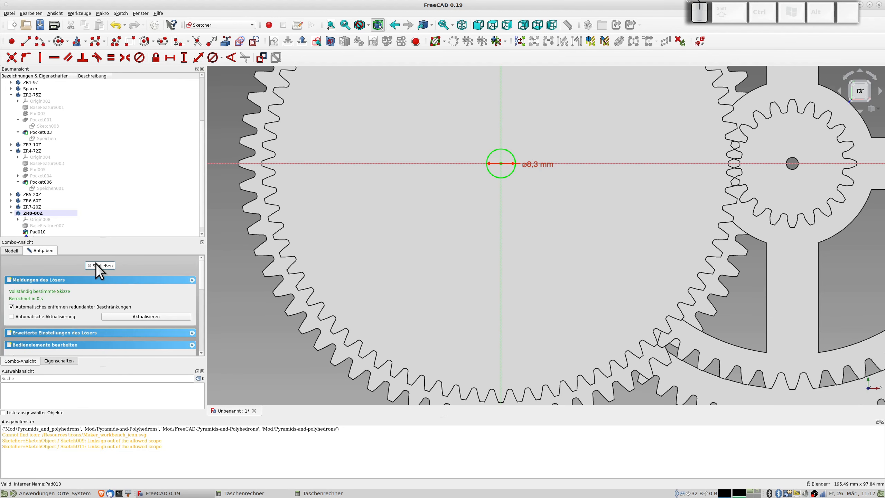
- Cut the centre hole in ZR8-80Z as a 5 mm deep pocket from the circle sketch
click(170, 41)
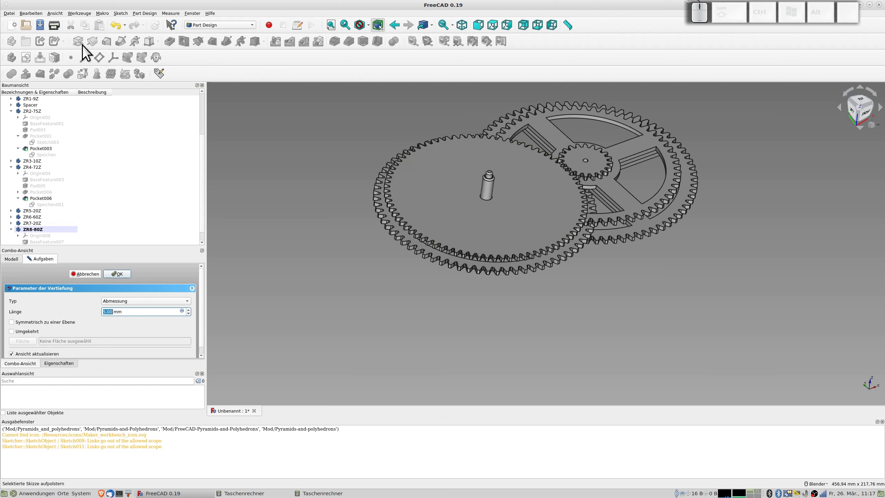
click(117, 274)
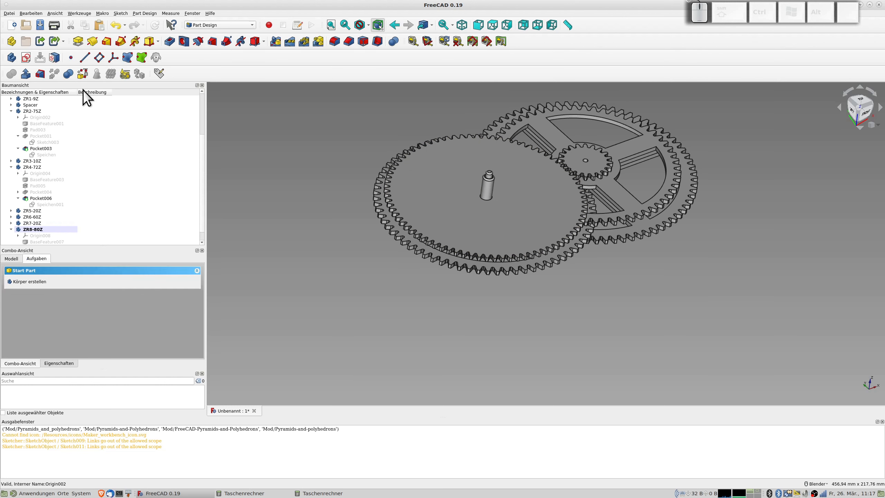
- Start a sketch on the upper face of ZR8-80Z and draw a circle about 17.3 mm in diameter centred on the origin
click(23, 57)
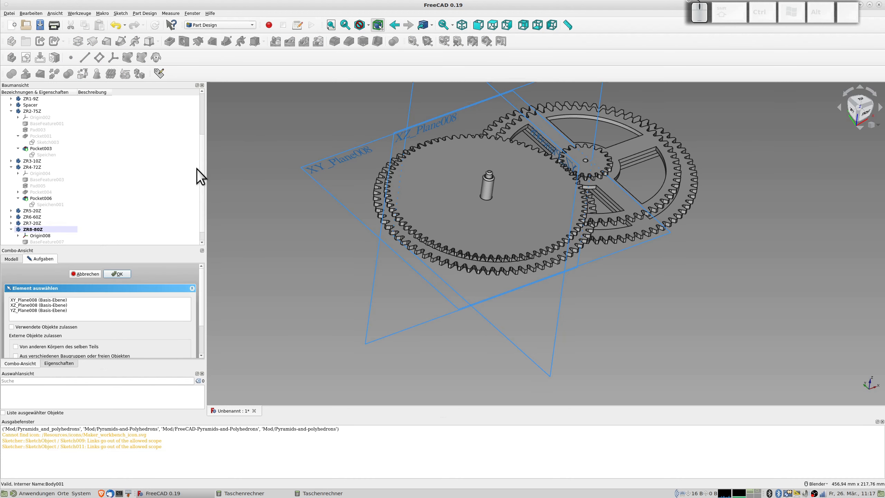
key(Escape)
click(432, 204)
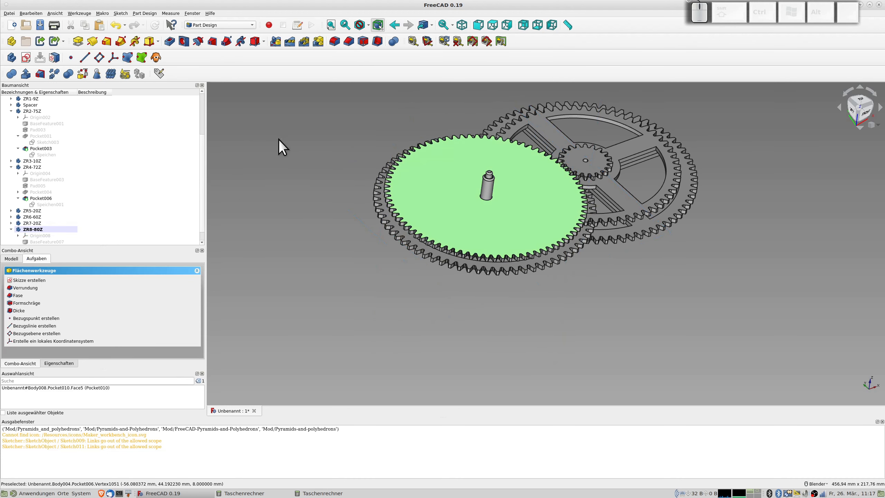
click(23, 57)
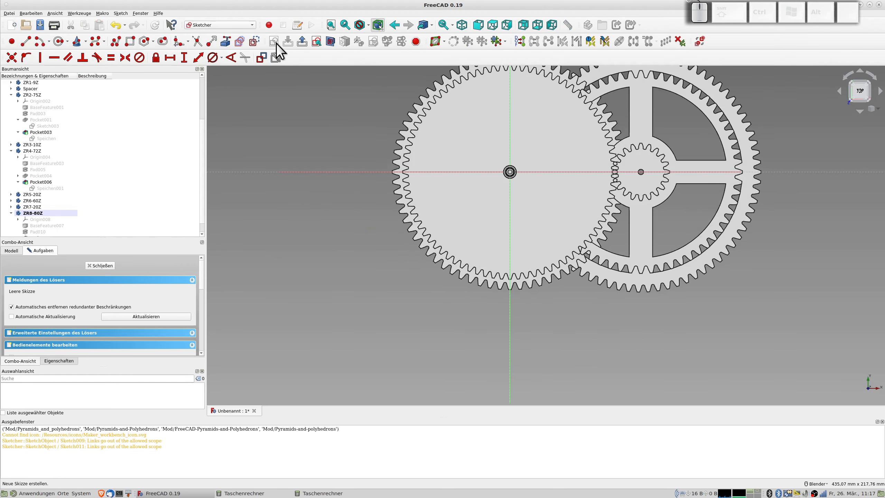
click(330, 42)
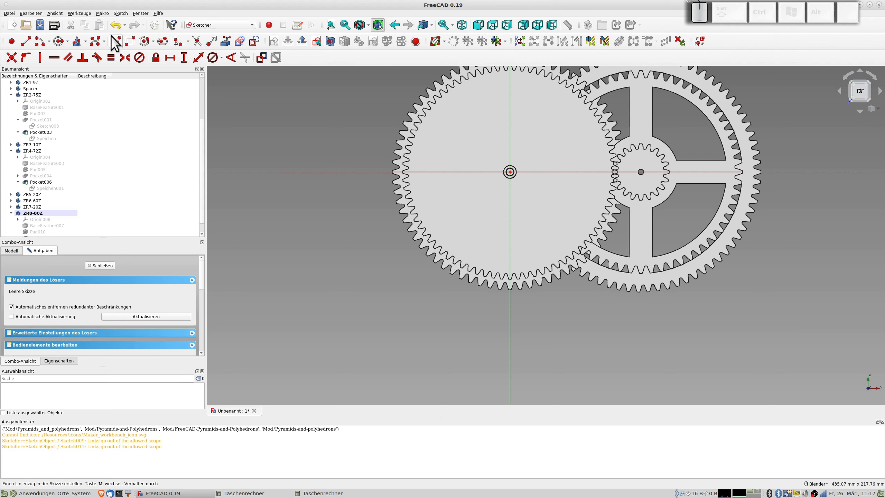
click(61, 42)
click(510, 171)
click(516, 186)
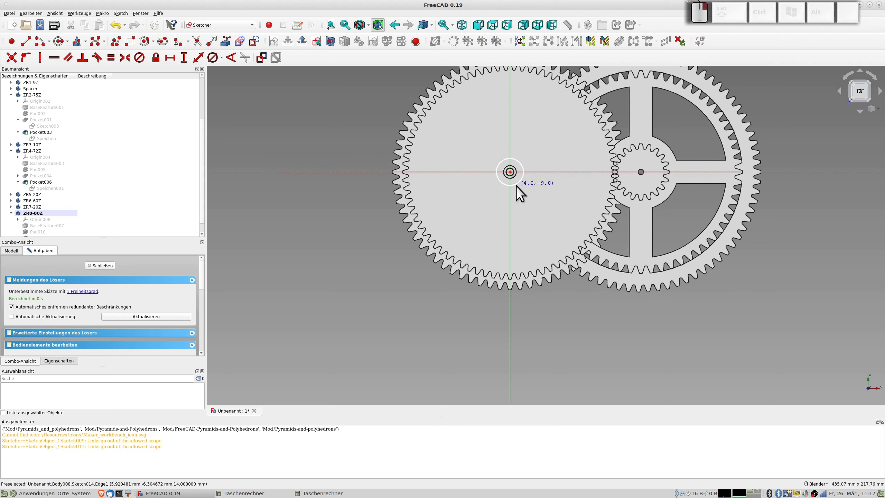
- Dimension the circle's diameter in the new ZR8-80Z sketch as 8.3 mm
click(518, 183)
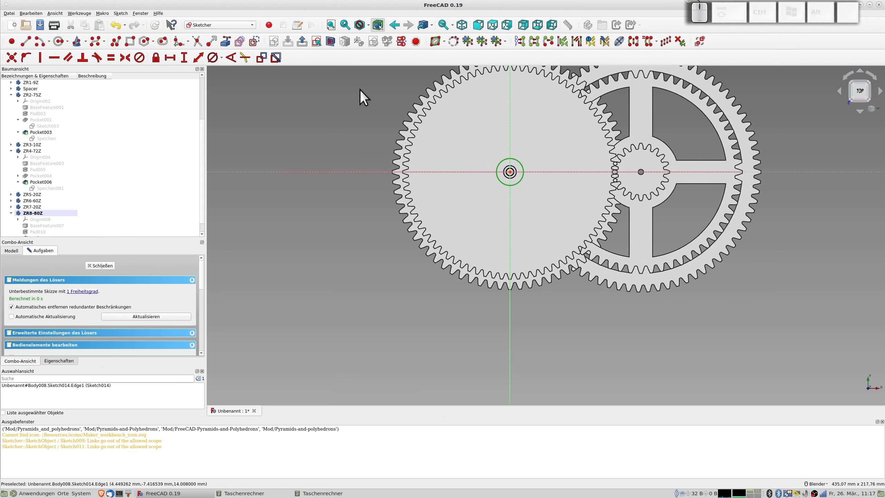
click(213, 60)
text(8,3)
key(Return)
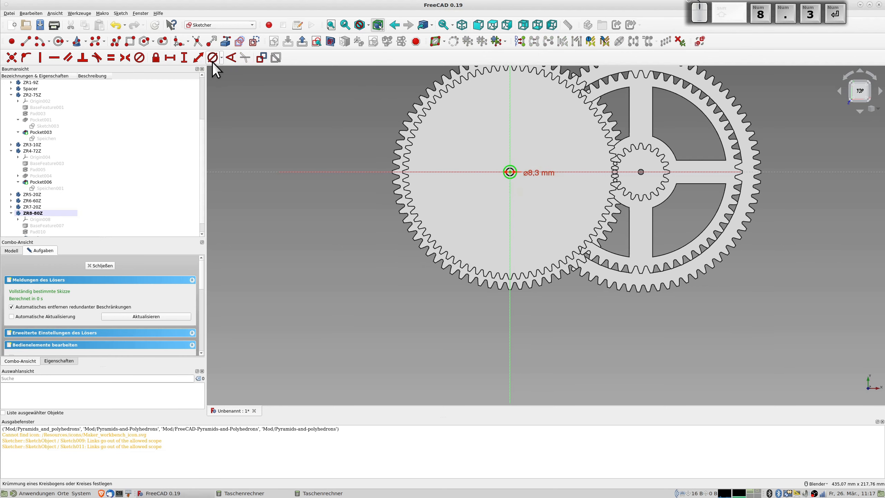
- Sketch a second circle about 6 mm in radius around the first and make its centre coincident with the origin
scroll(555, 192, up, 4)
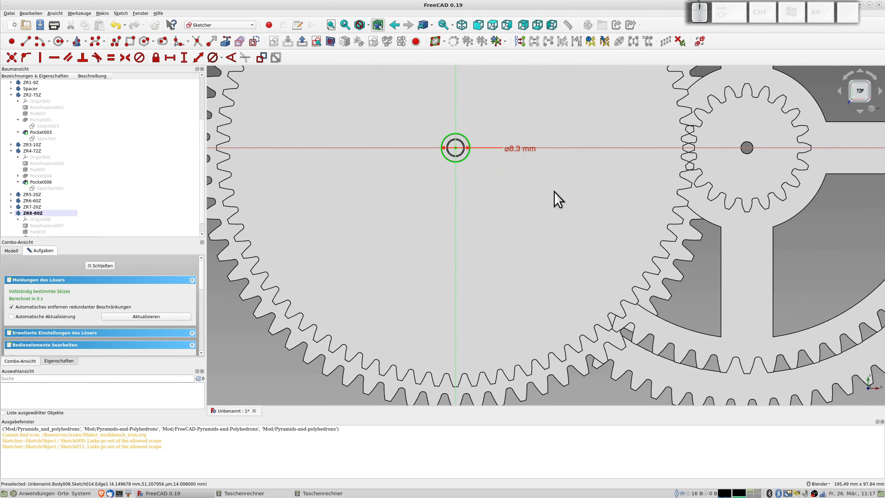
click(59, 41)
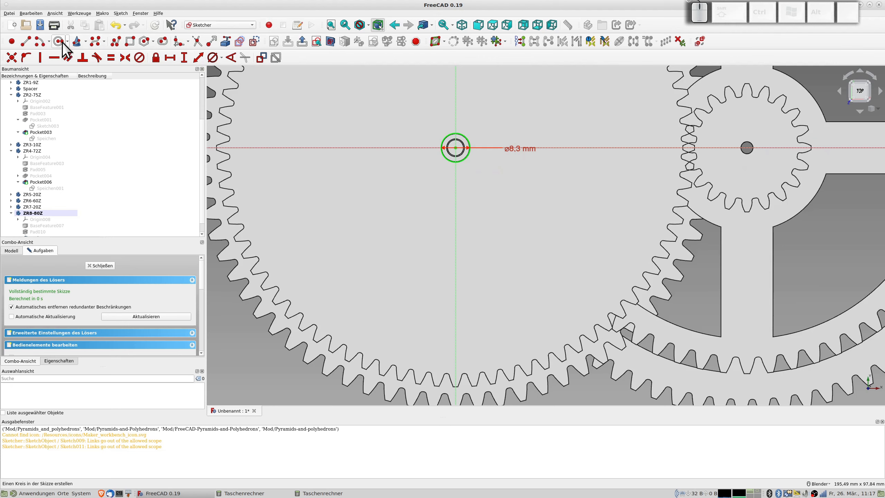
click(456, 149)
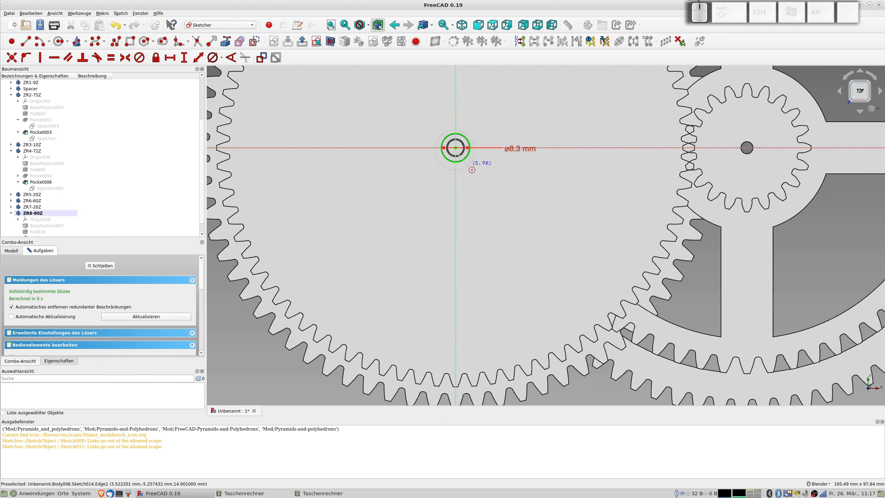
click(468, 165)
scroll(463, 161, up, 5)
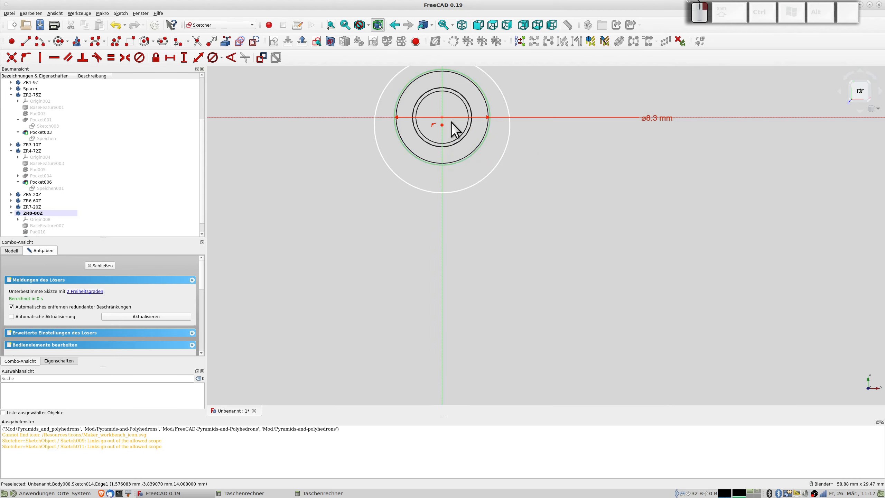
click(443, 125)
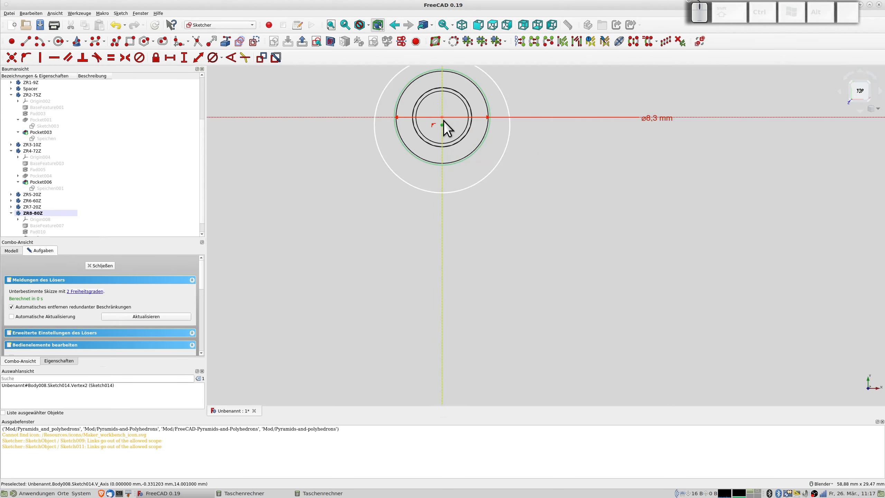
click(442, 118)
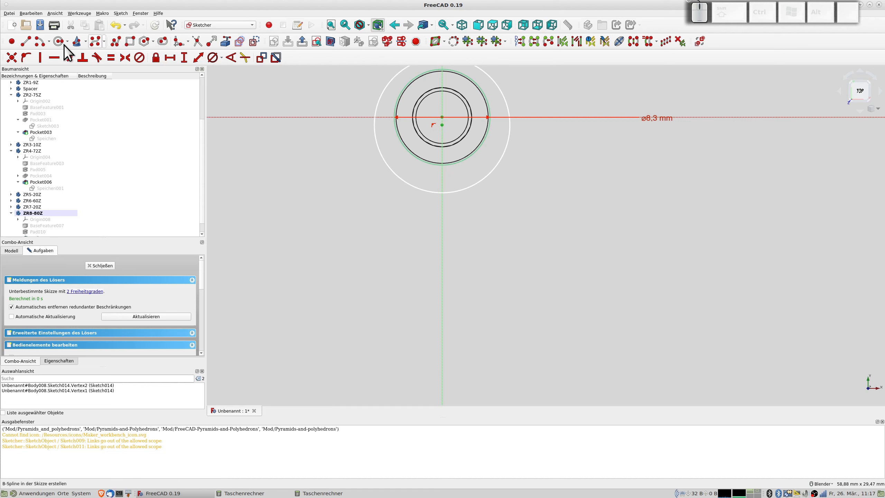
click(15, 56)
scroll(414, 170, down, 2)
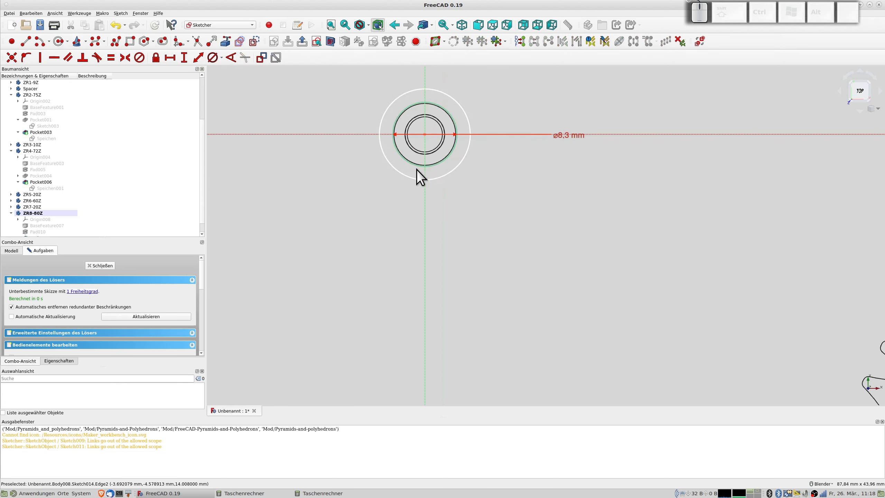
- Dimension the outer circle's diameter as 12 mm and close the ZR8-80Z sketch
click(450, 172)
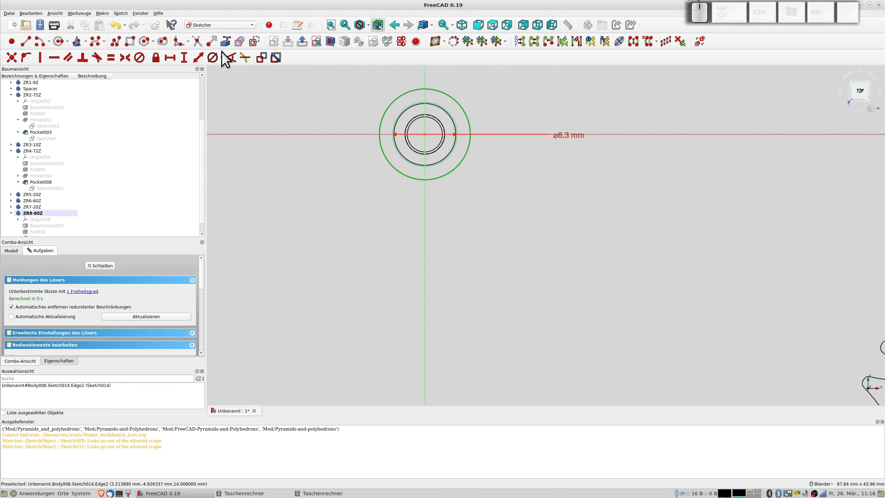
click(214, 57)
text(12)
key(Return)
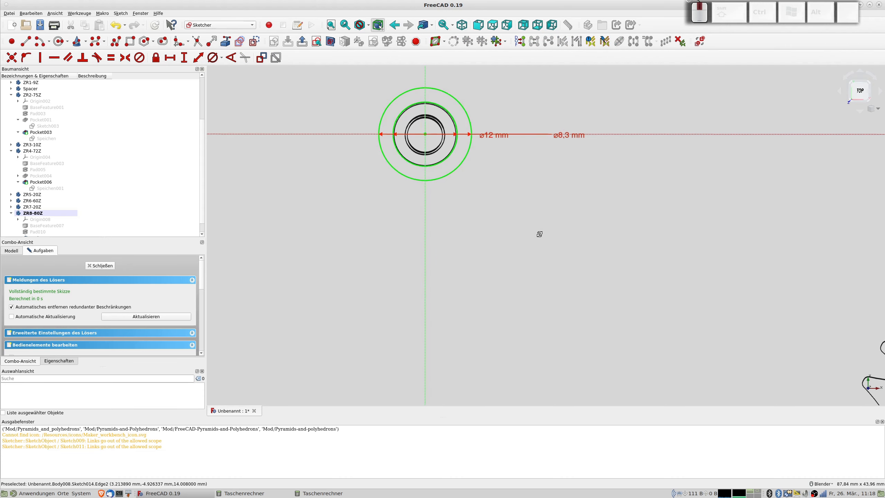
middle_drag(539, 234, 553, 197)
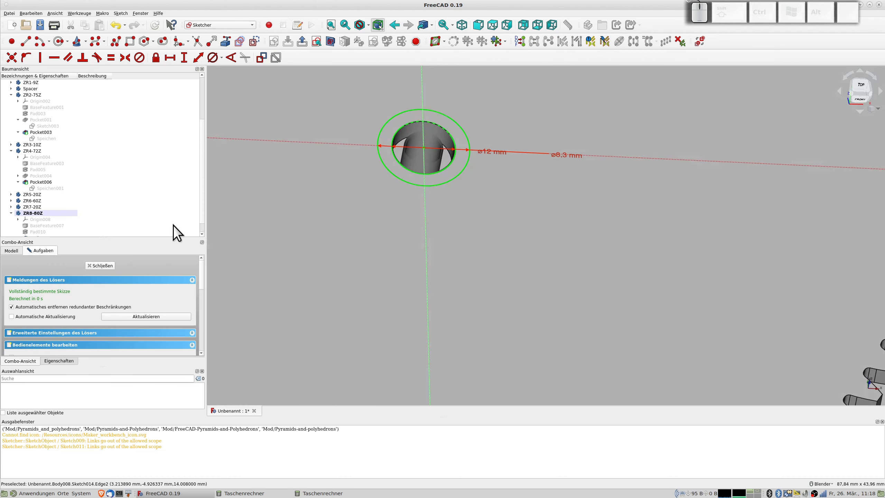
click(104, 266)
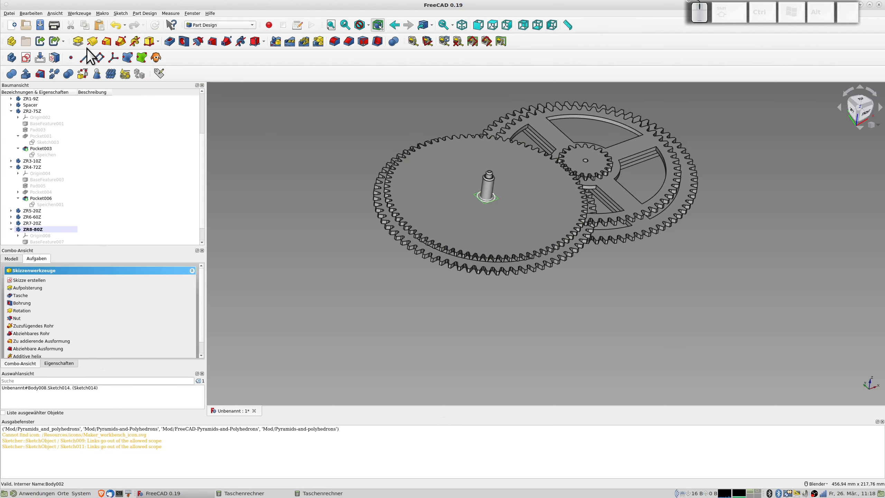
- Pad the ring sketch on ZR8-80Z 12 mm upward to form a sleeve around the shaft
click(78, 41)
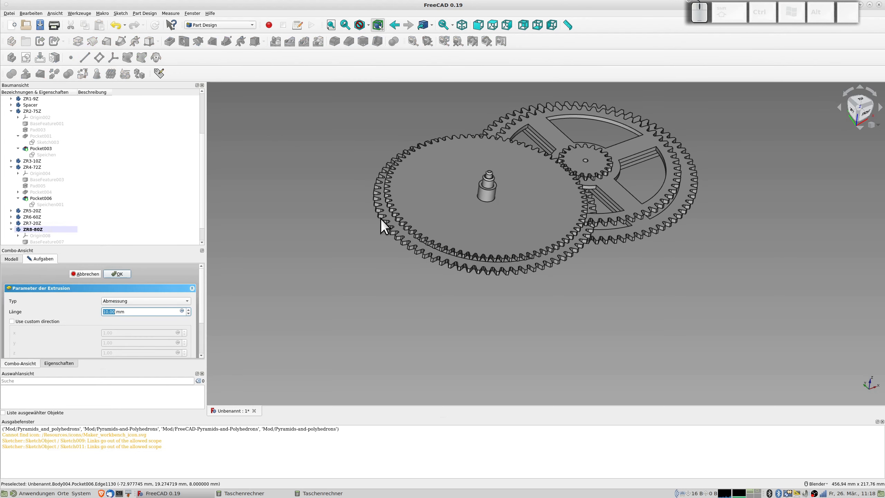
scroll(525, 197, up, 5)
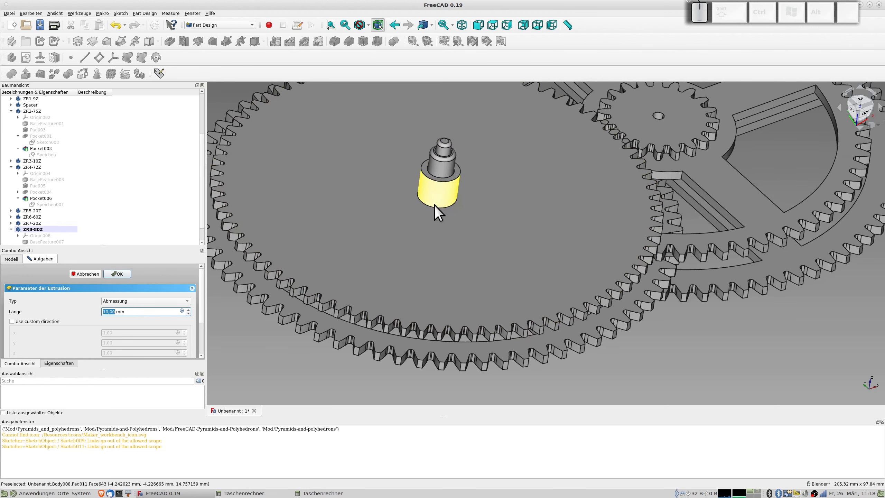
middle_drag(430, 212, 598, 241)
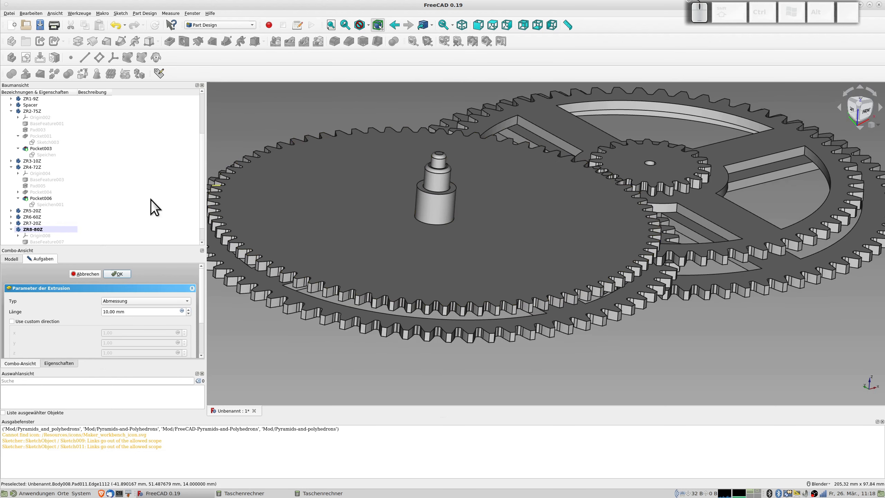
click(189, 309)
click(188, 309)
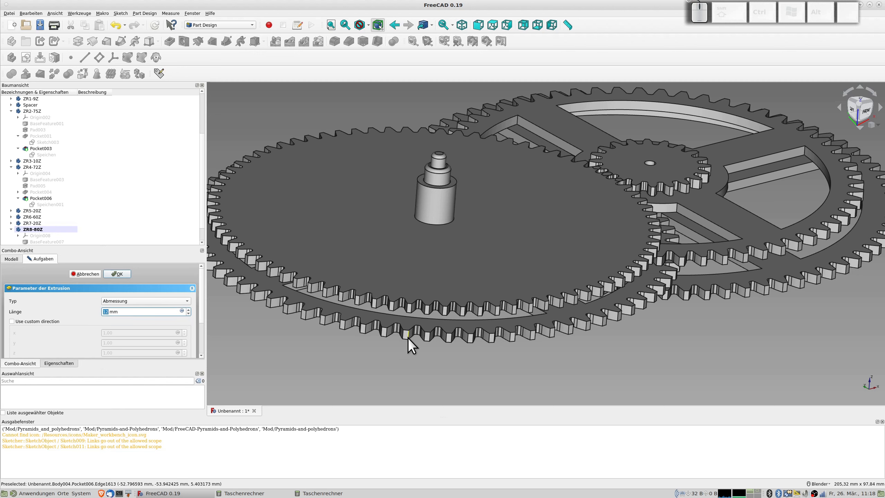
click(120, 273)
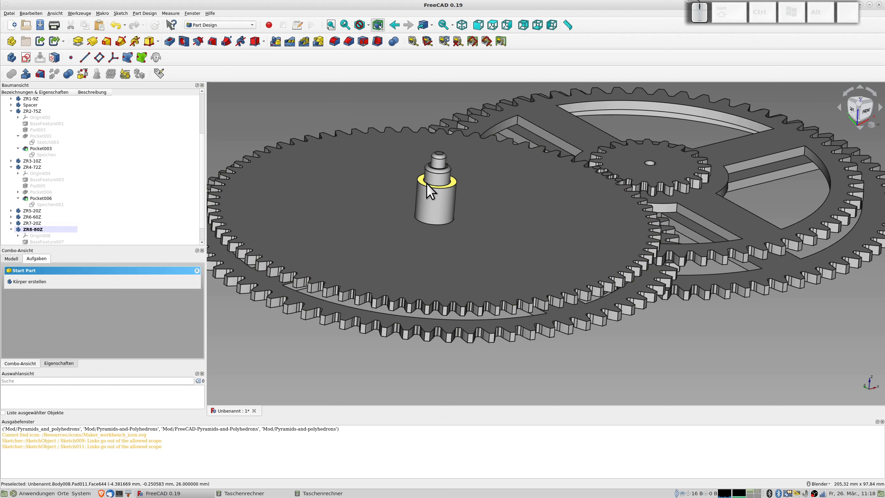
- Fillet the outer top edge of the ZR8-80Z sleeve with a 1 mm radius and collapse the expanded bodies in the model tree
click(427, 188)
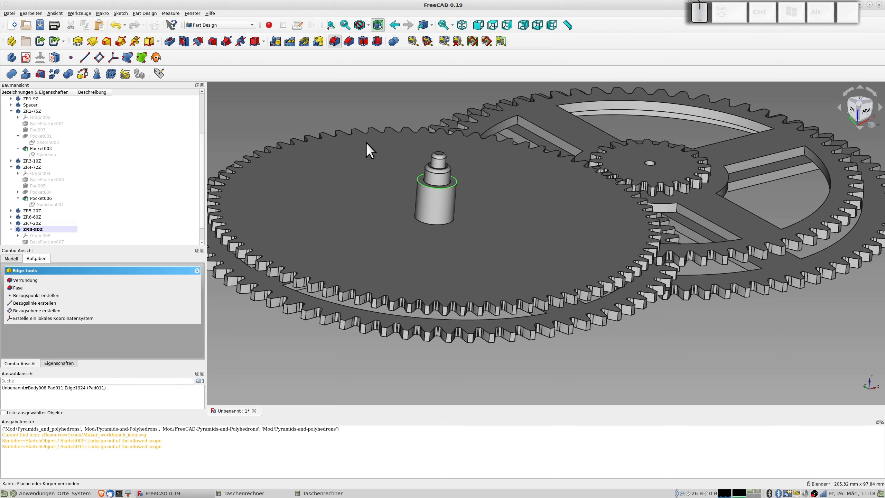
middle_drag(505, 205, 646, 259)
scroll(510, 224, down, 5)
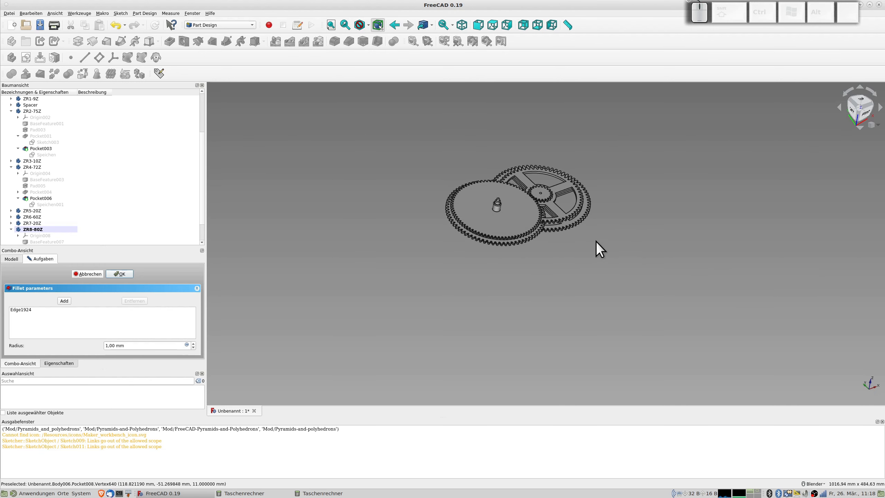
click(10, 111)
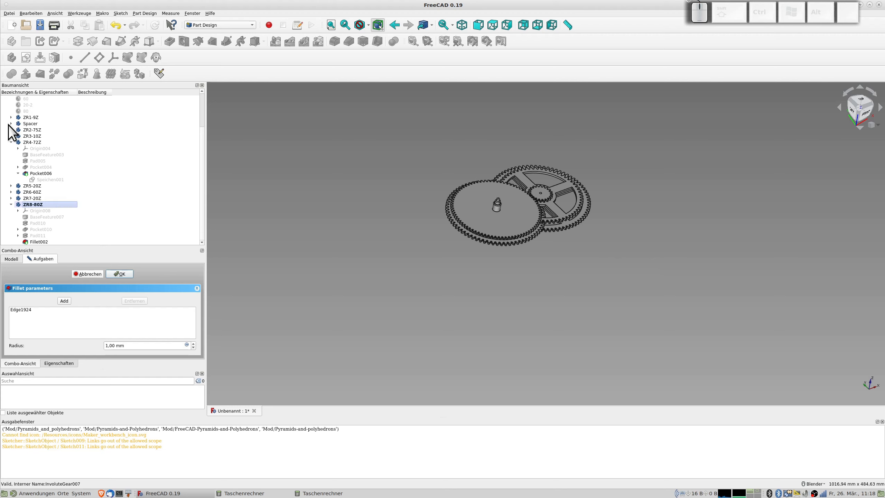
click(11, 144)
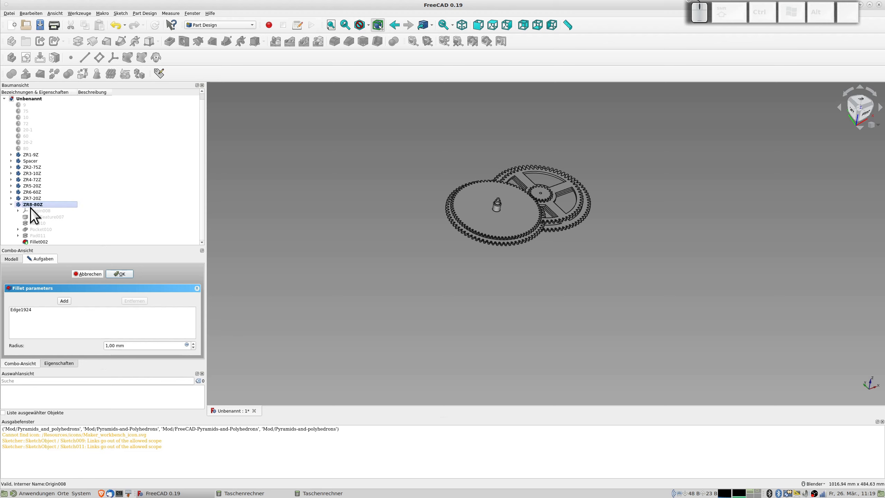
click(11, 204)
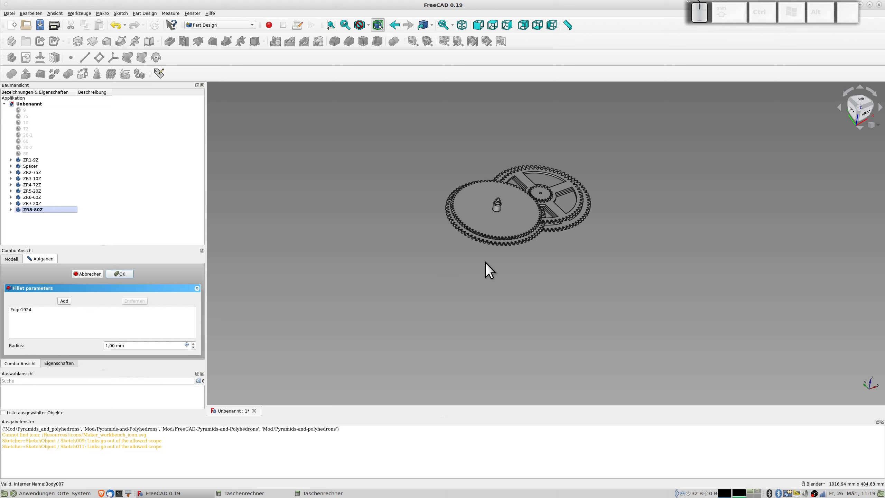
click(31, 174)
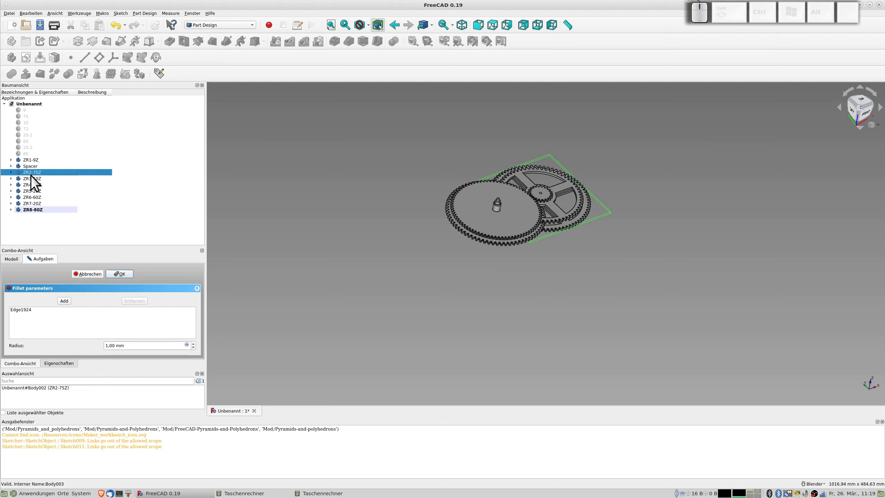
click(121, 275)
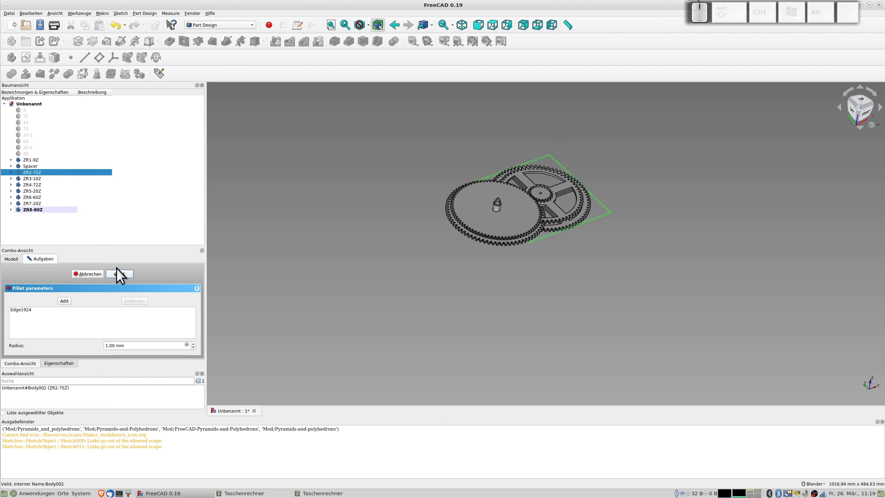
- With ZR2-75Z selected, look through the Part workbench's Boolean and shape-copy commands, including Refine shape, and return to Part Design
click(33, 173)
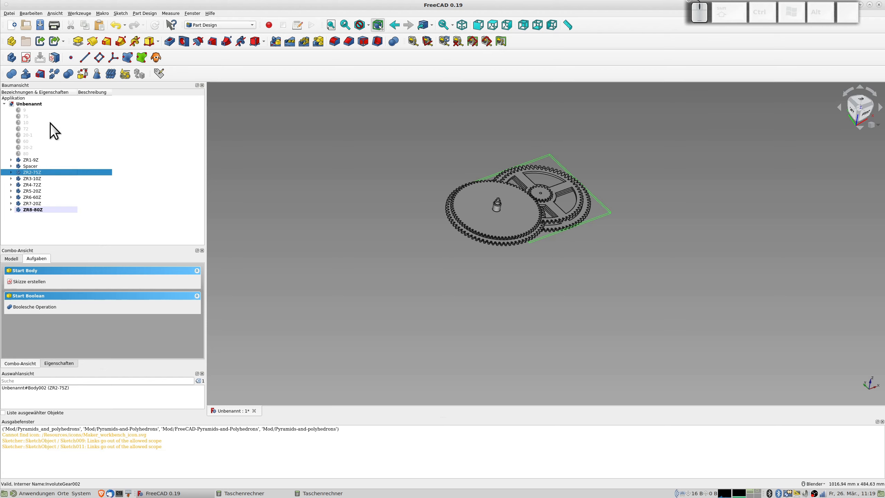
click(227, 25)
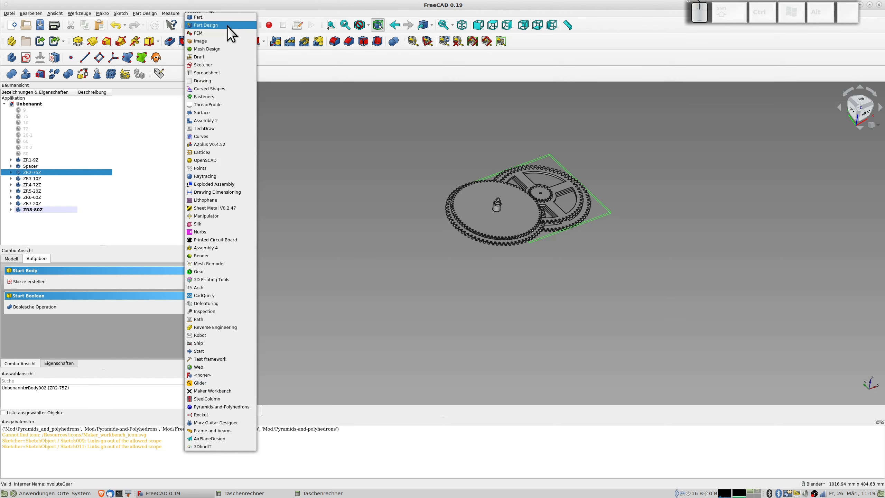
click(219, 18)
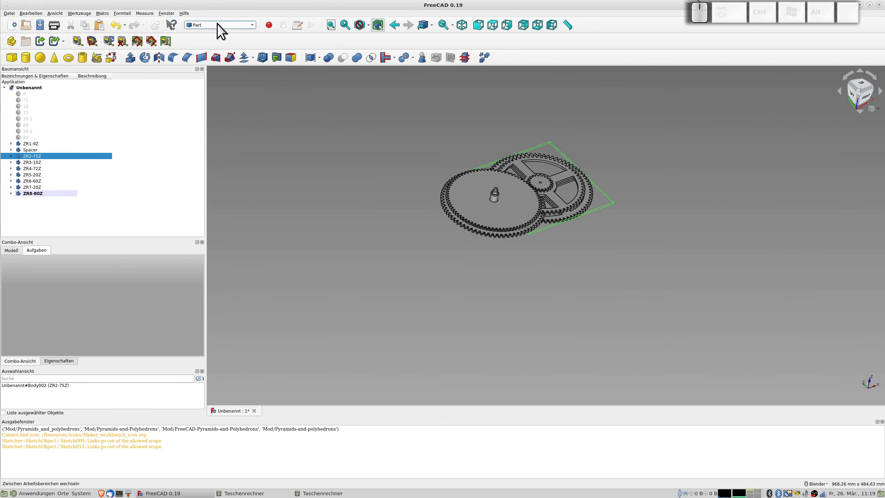
click(122, 13)
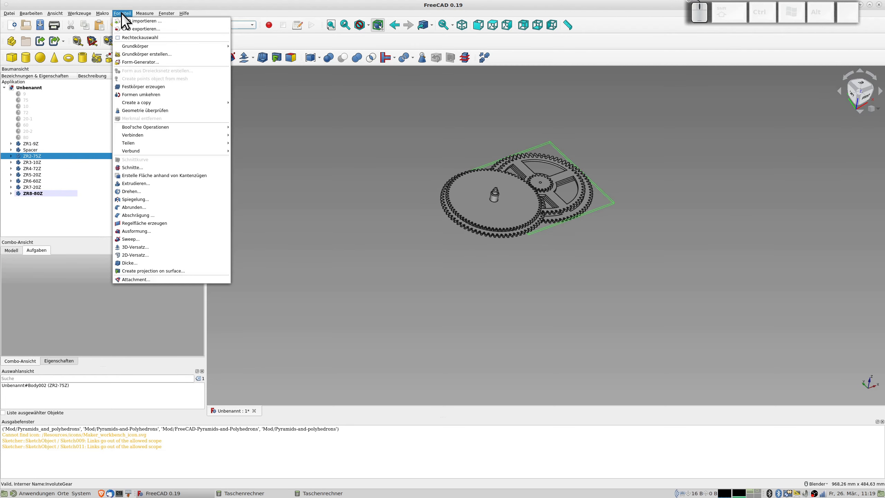
mouse_move(152, 127)
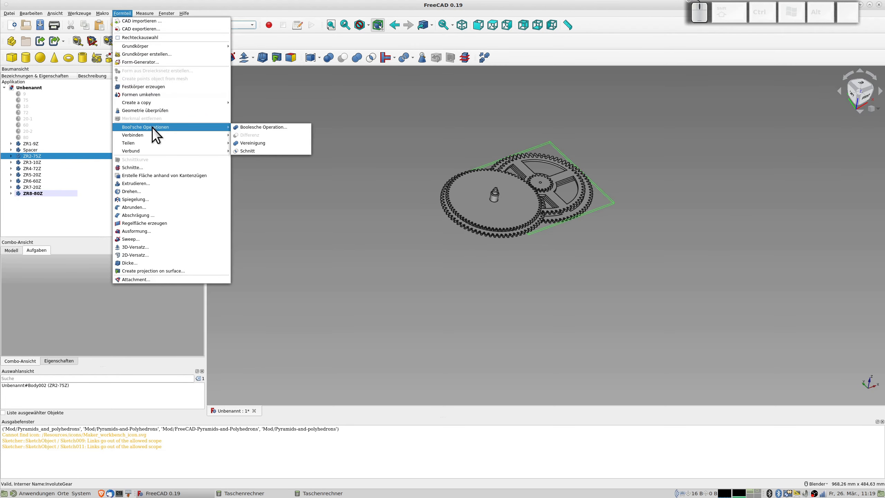
mouse_move(152, 103)
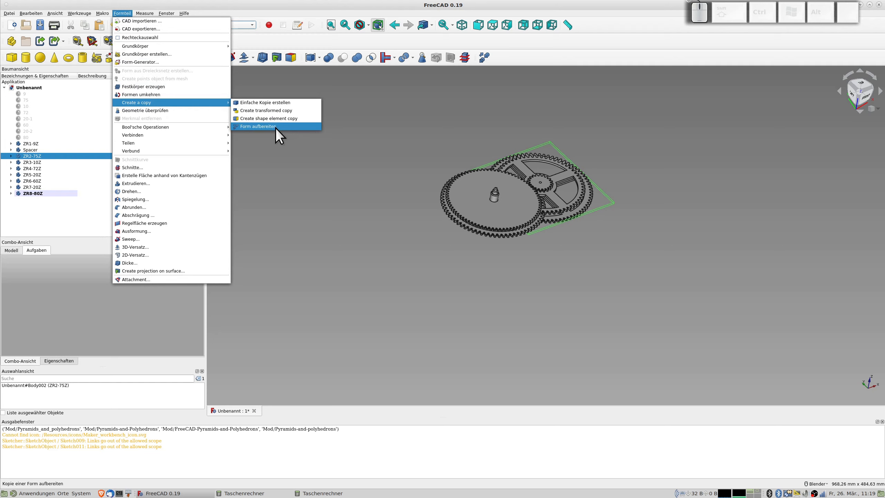
click(343, 99)
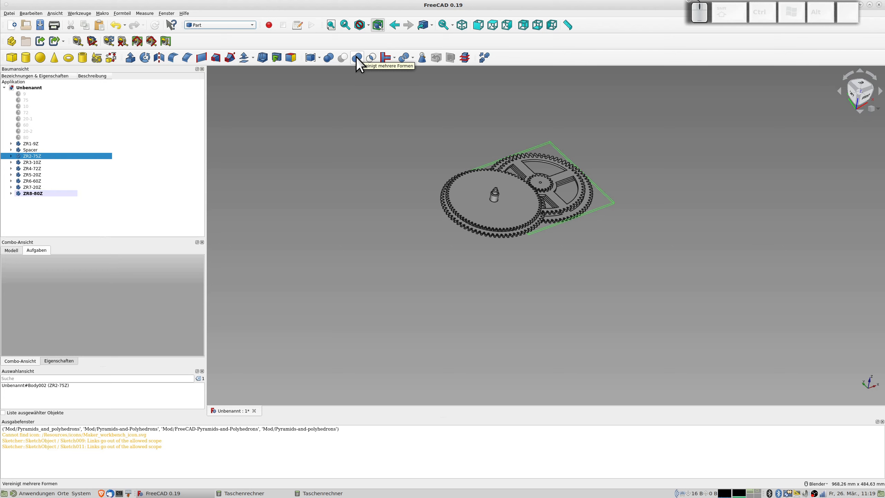
click(226, 25)
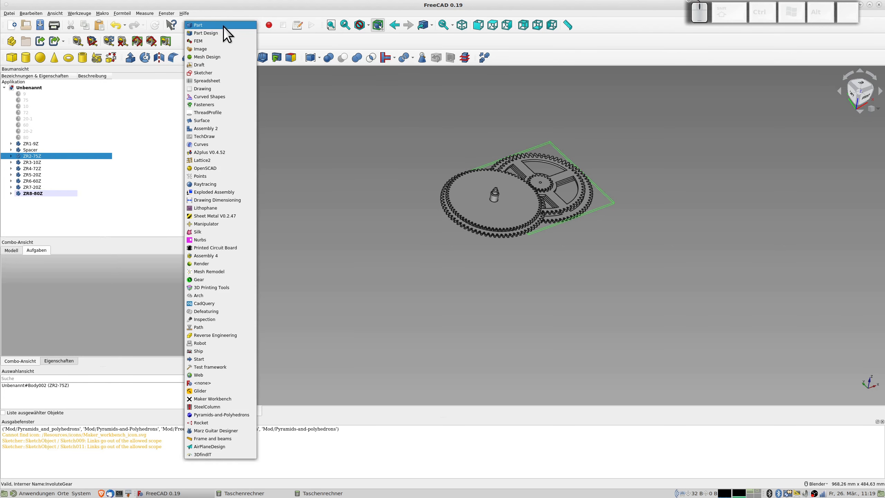
click(214, 34)
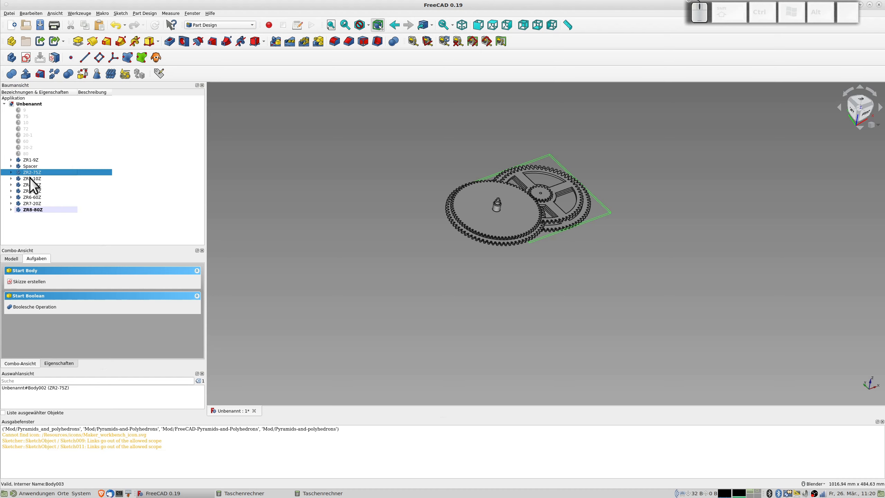
- Create refined shape copies of the ZR2-75Z and ZR3-10Z bodies
click(53, 72)
click(33, 179)
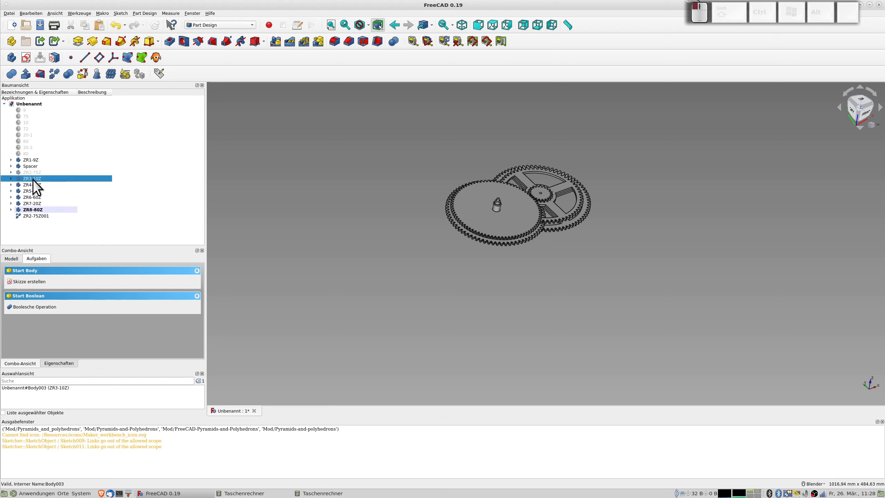
click(52, 74)
- Fuse the copies ZR2-75Z001 and ZR3-10Z001 into one solid with a Boolean union
click(32, 216)
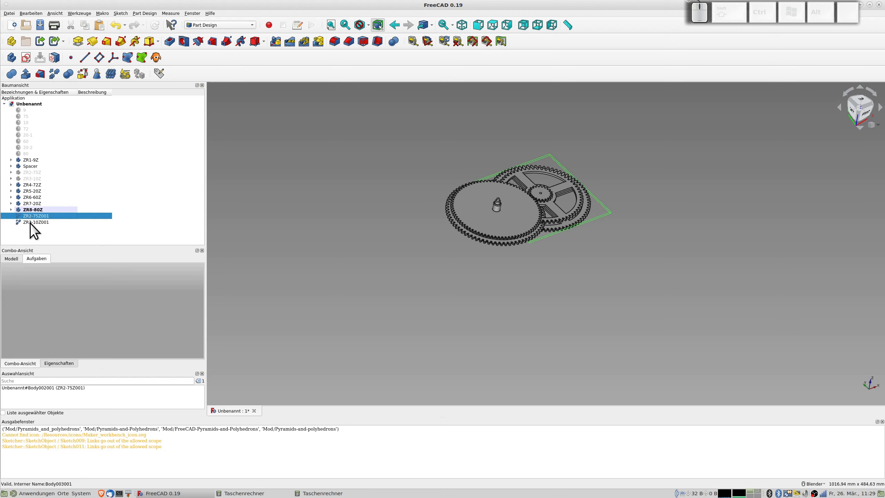
click(31, 222)
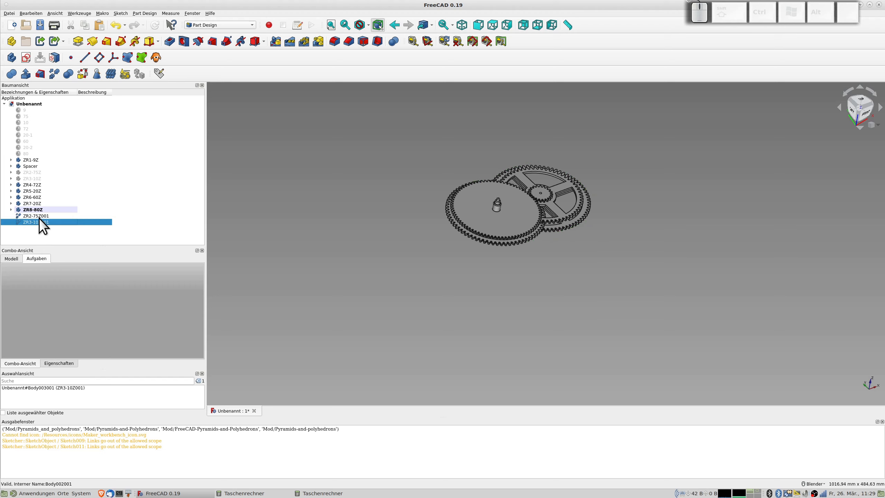
shift+click(38, 218)
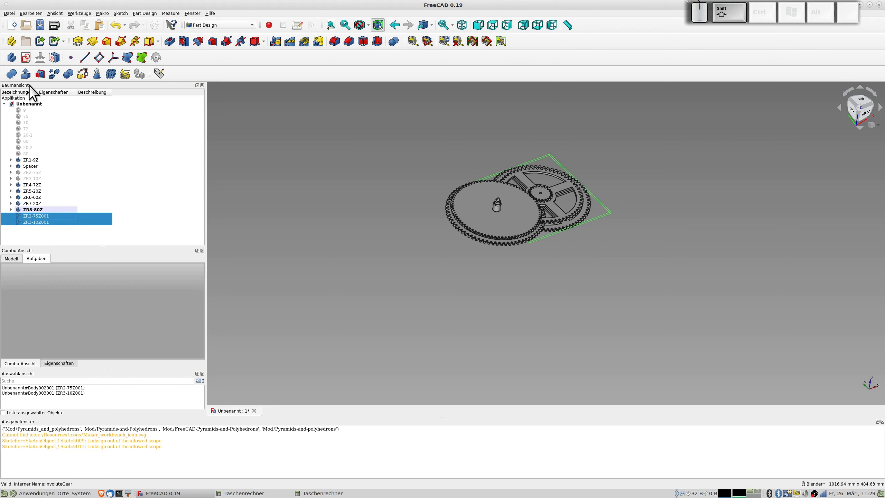
click(9, 76)
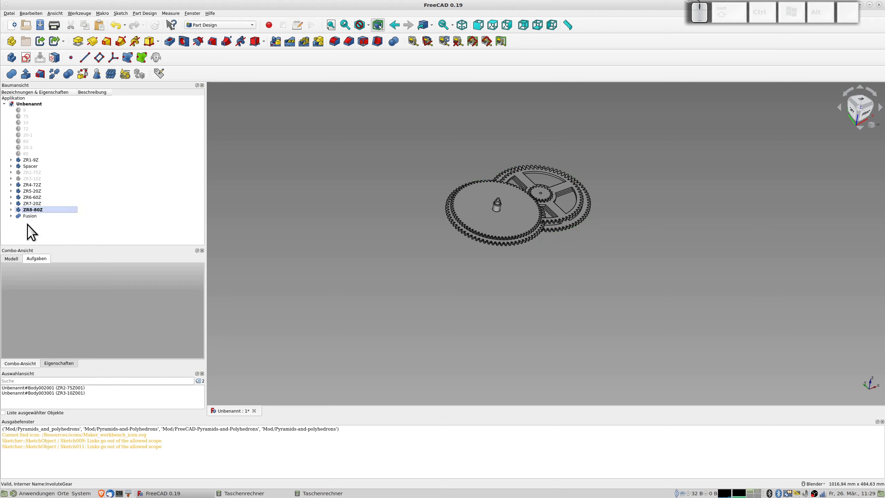
- Create a new body from the fusion of the ZR2 and ZR3 copies and rename it ZR-2-3-75Z-10Z
click(24, 217)
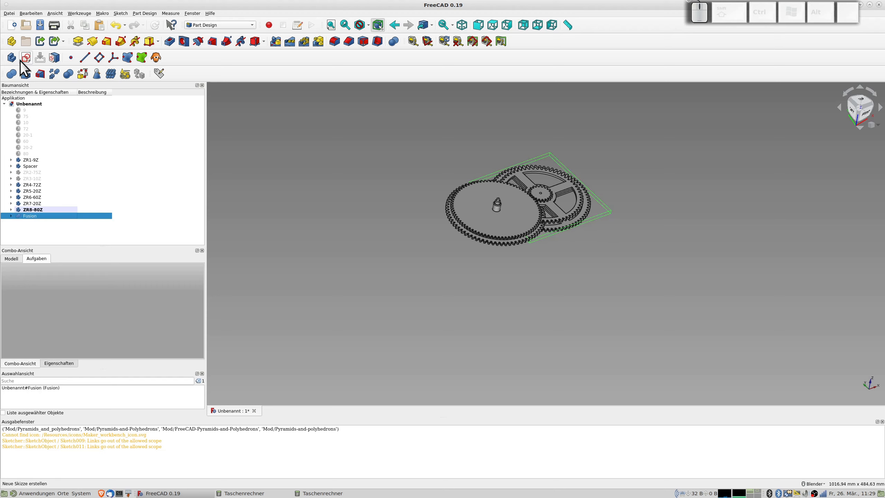
click(11, 57)
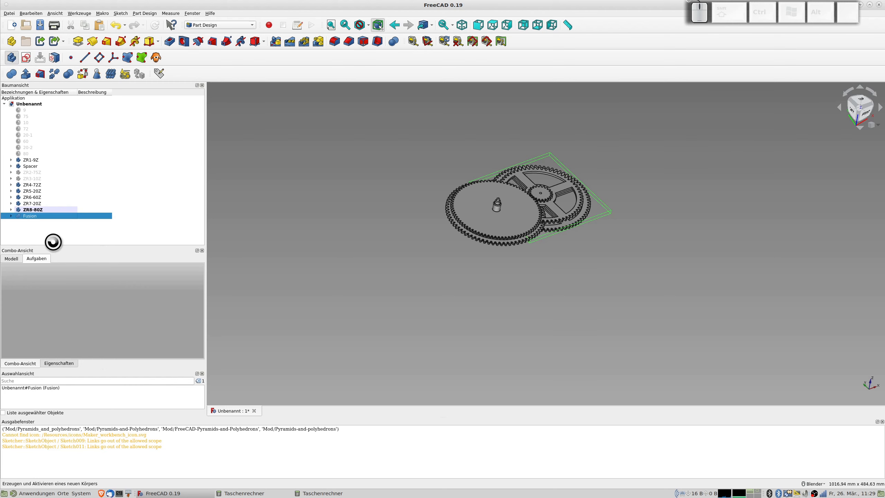
click(32, 224)
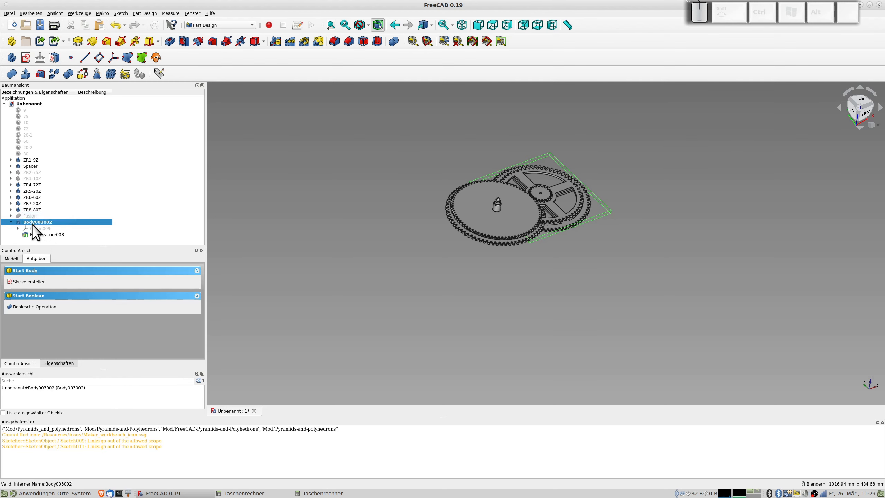
key(F2)
text(ZR)
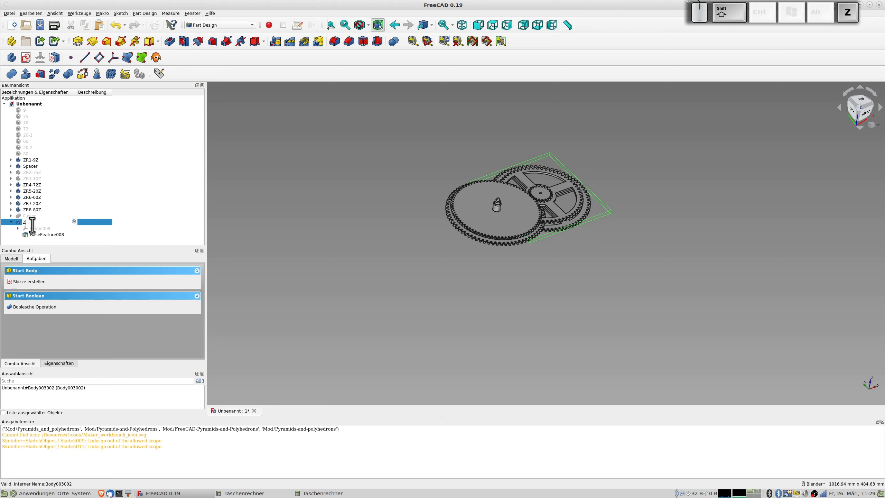
text(-2)
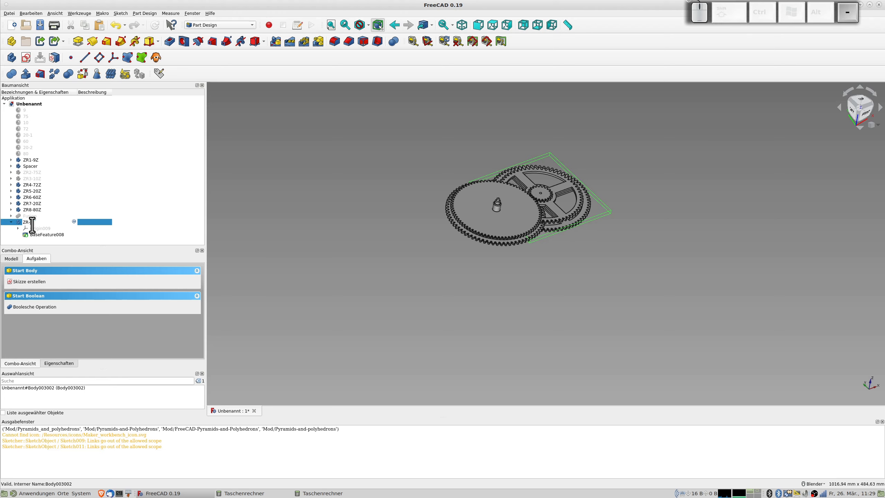
text(-3)
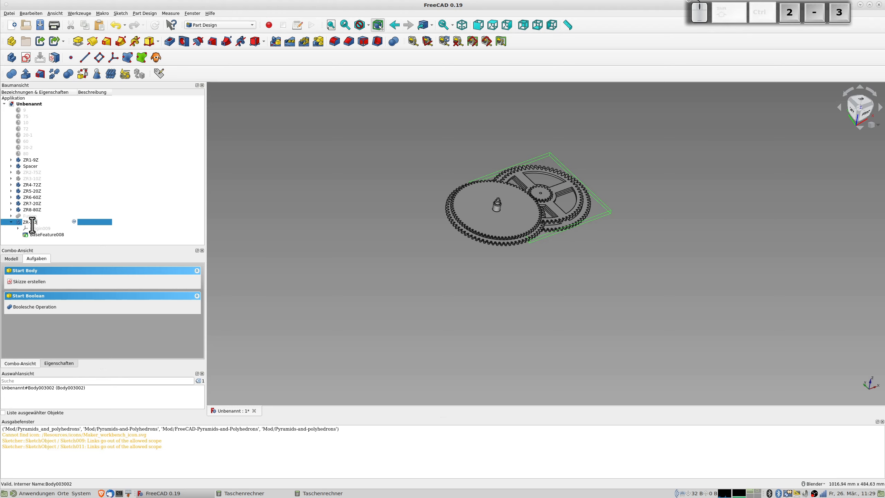
text(-)
text(7)
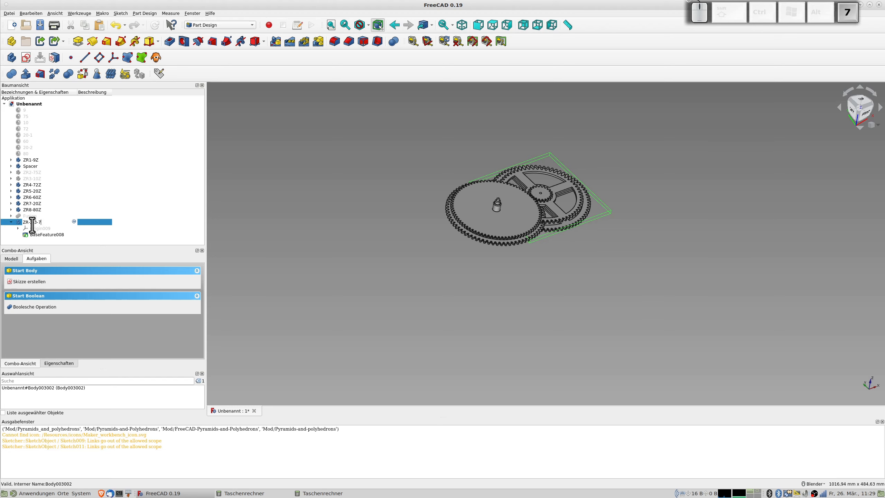
text(5Z-10Z)
key(Return)
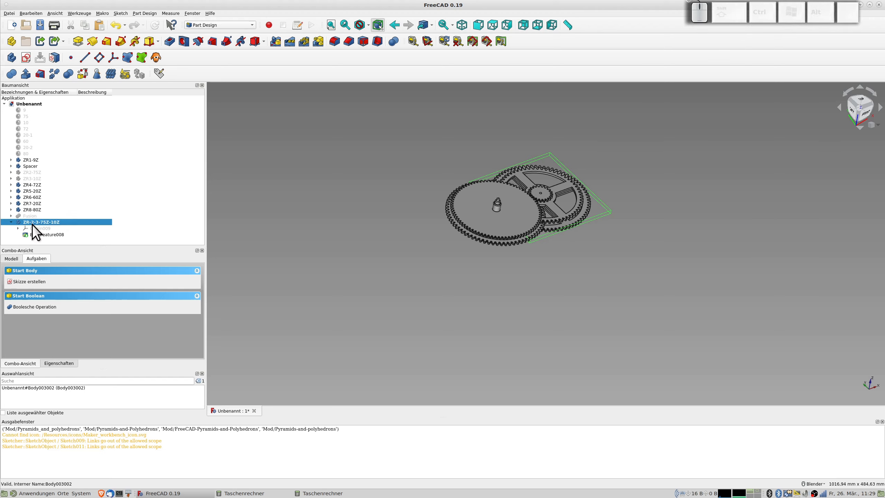
- Toggle the visibility of ZR-2-3-75Z-10Z off and on to check the combined gear
key(space)
key(space)
key(space)
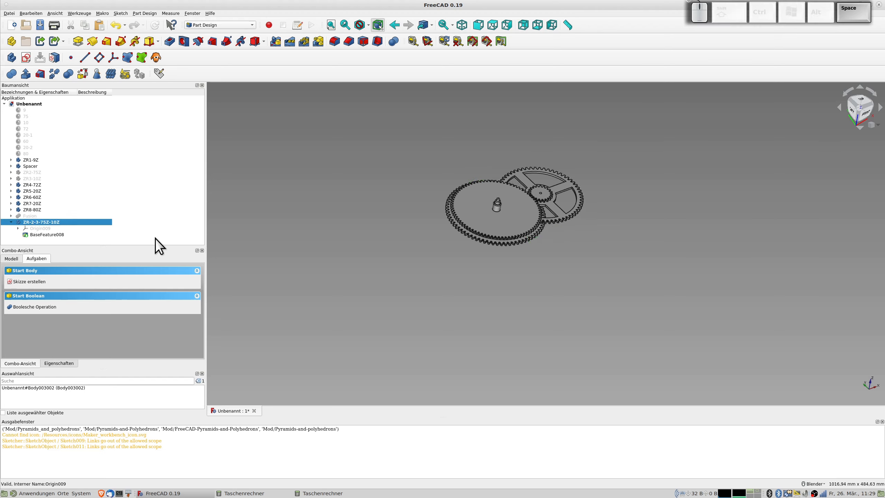
key(space)
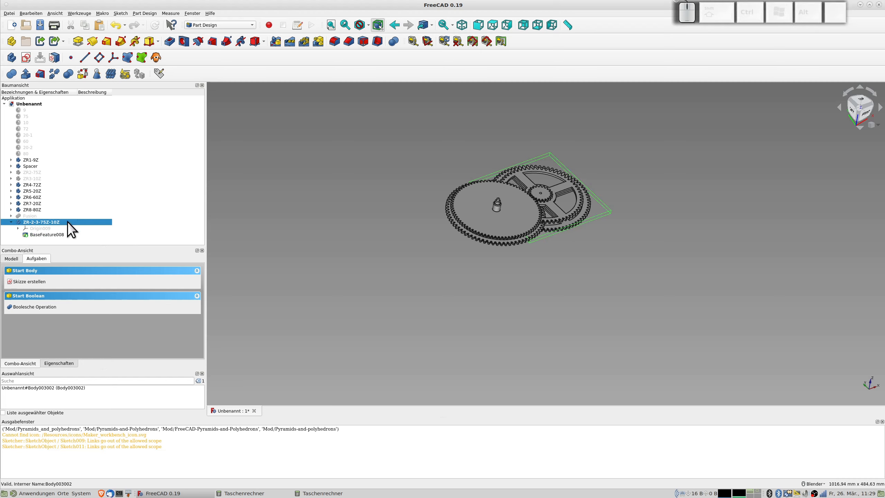
- Create refined shape copies of the ZR4-72Z and ZR5-20Z bodies
click(34, 183)
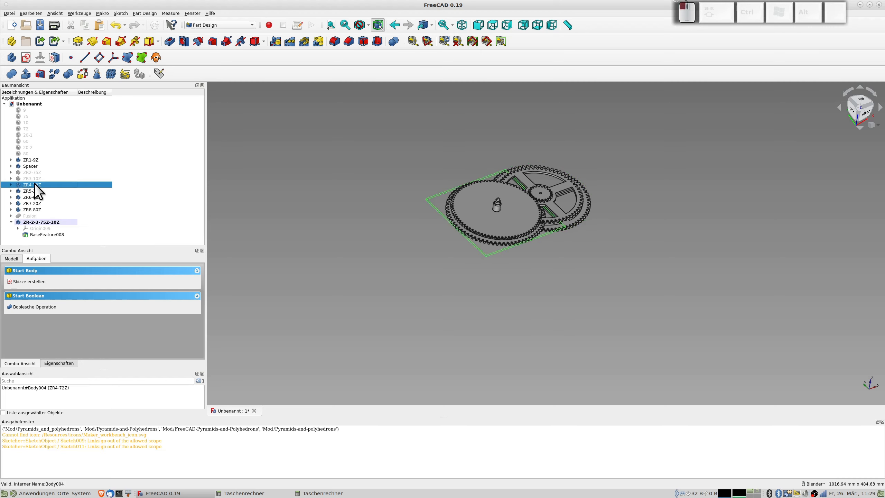
click(52, 73)
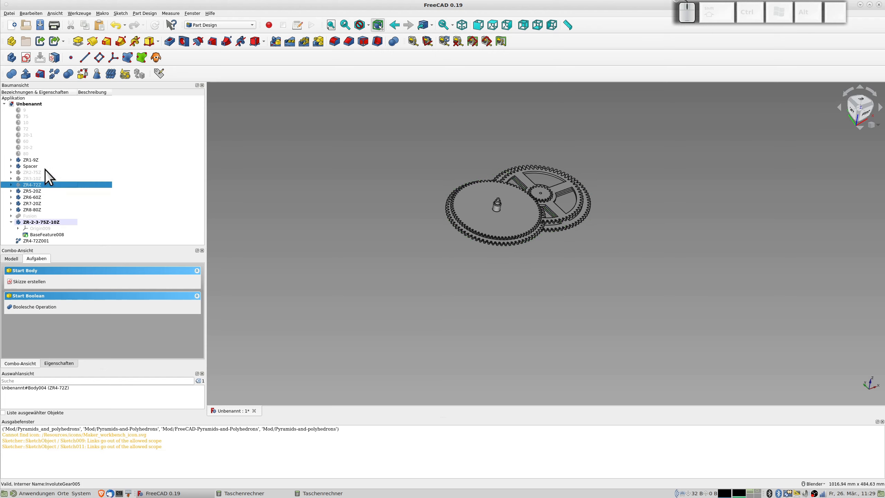
click(33, 191)
click(53, 75)
- Fuse the copies ZR4-72Z001 and ZR5-20Z001 into one solid with a Boolean union
scroll(46, 224, down, 1)
click(38, 234)
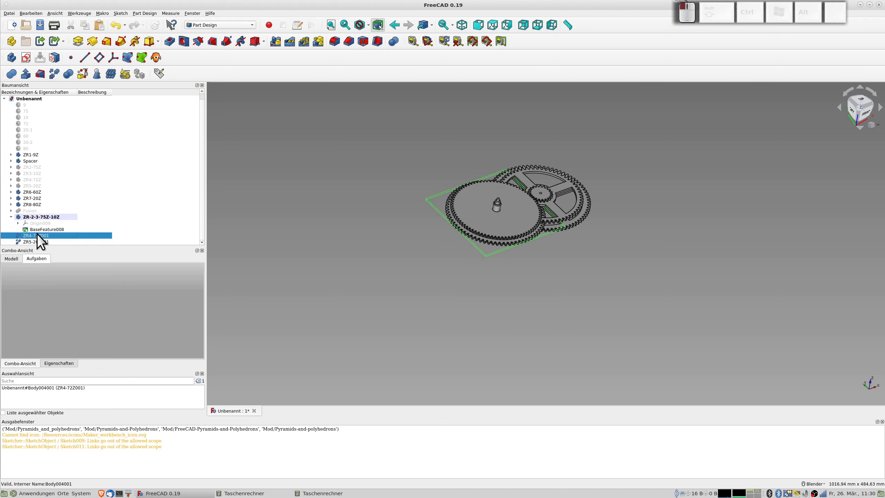
shift+click(38, 241)
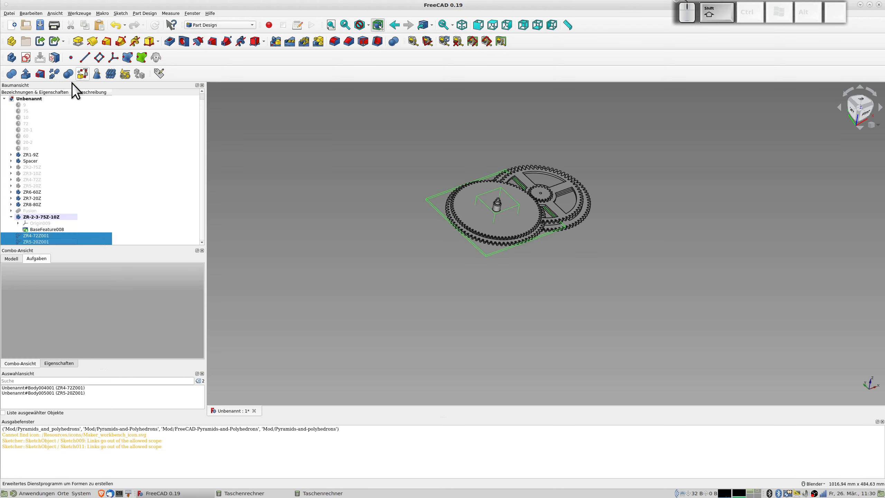
click(12, 74)
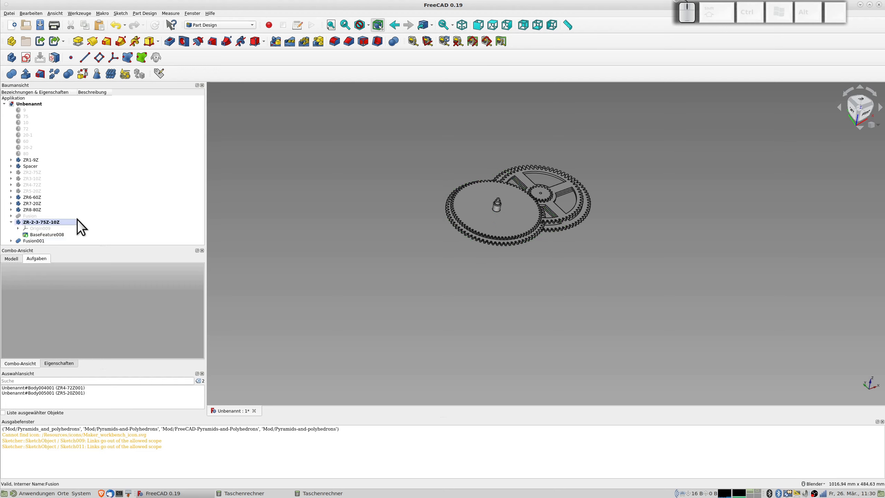
- Create a new body from the fusion of the ZR4 and ZR5 copies and rename it ZR-4-5-72Z-20Z
click(30, 241)
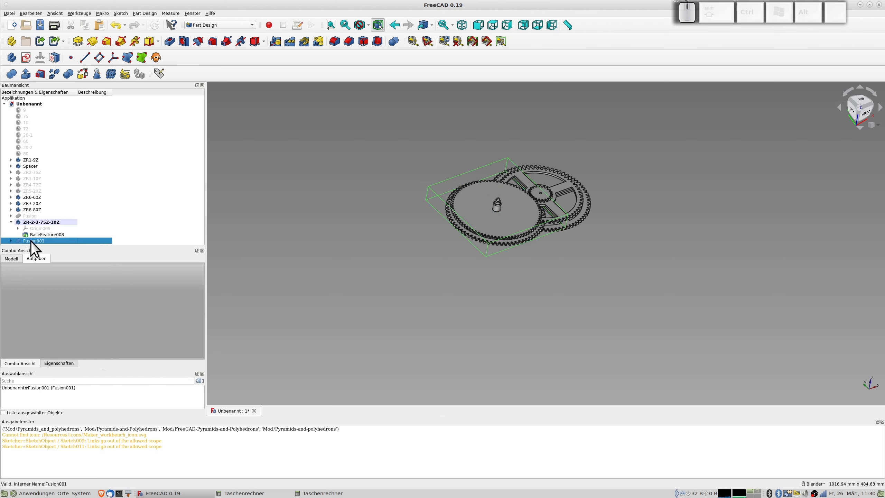
click(11, 57)
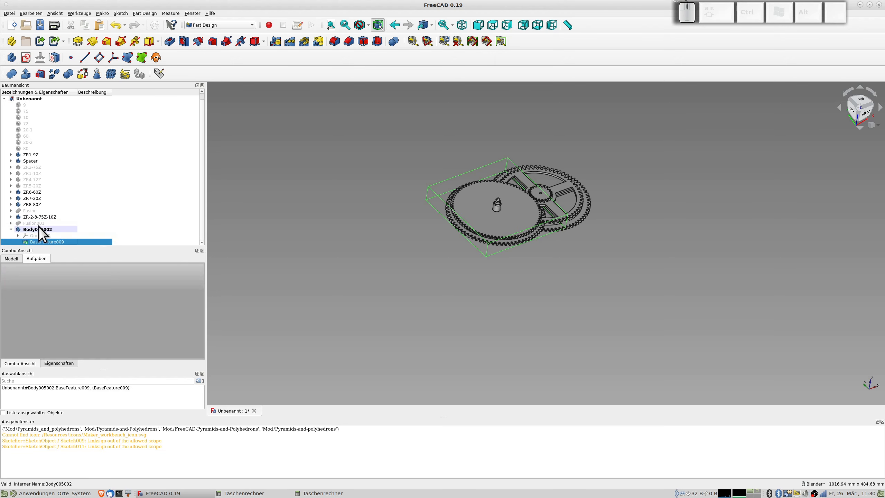
key(F2)
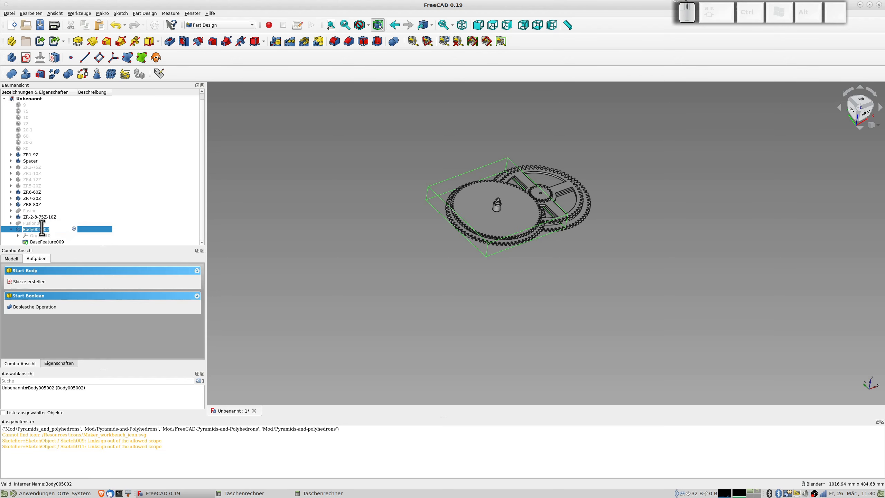
text(ZR-)
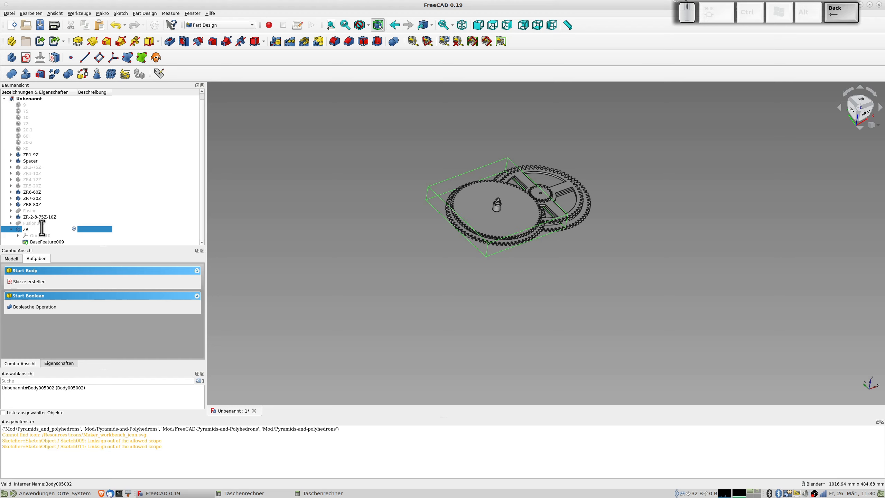
text(5)
key(BackSpace)
text(4-5-)
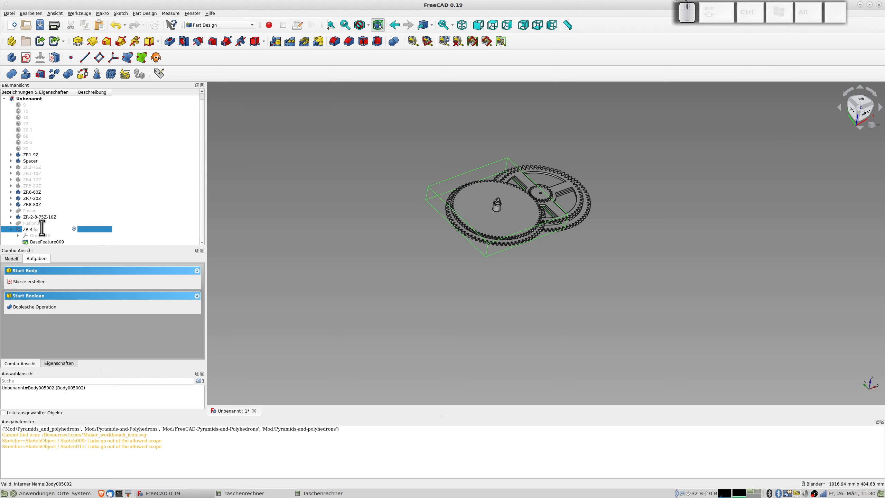
text(72Z-2)
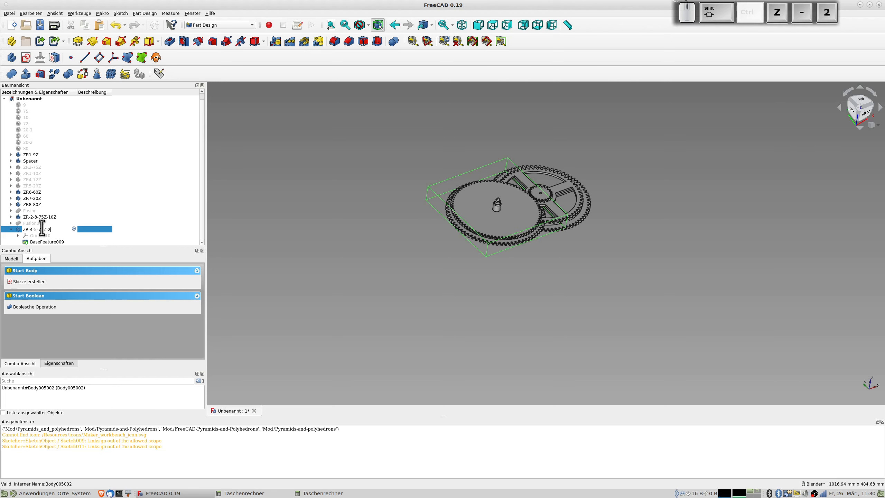
text(0Z)
click(41, 228)
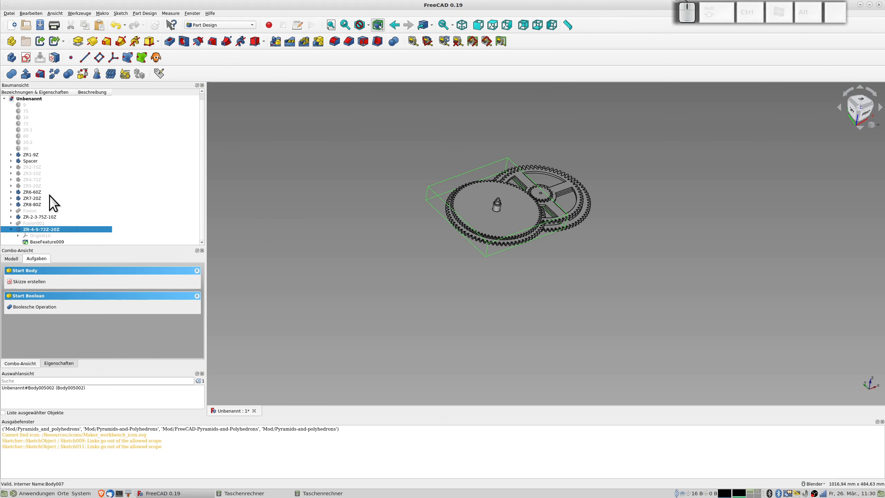
- Create refined shape copies of the ZR6-60Z and ZR7-20Z bodies
click(31, 193)
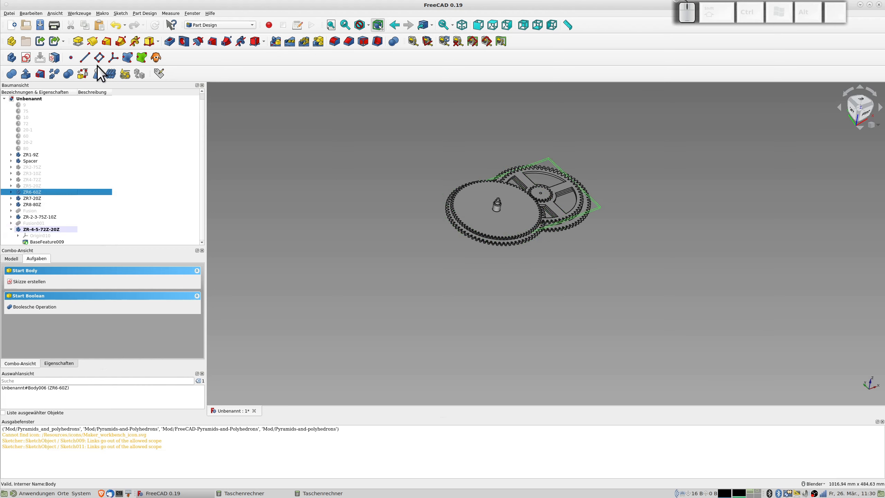
click(54, 75)
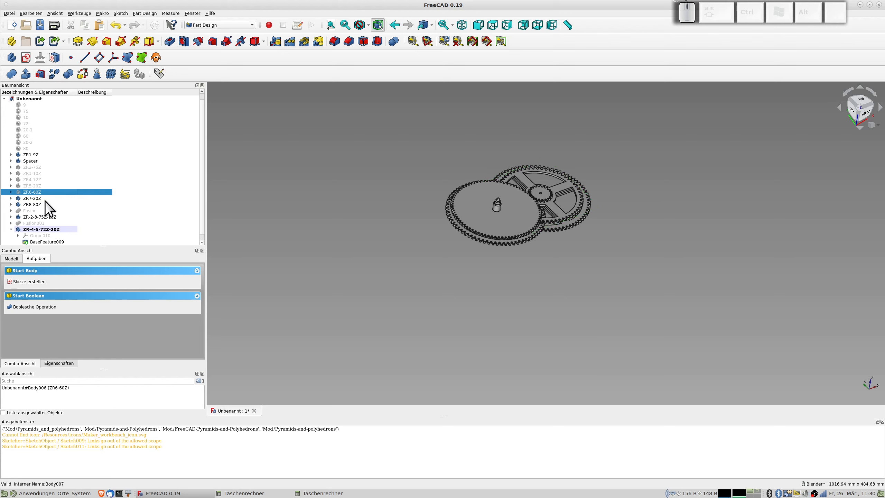
click(35, 199)
click(52, 76)
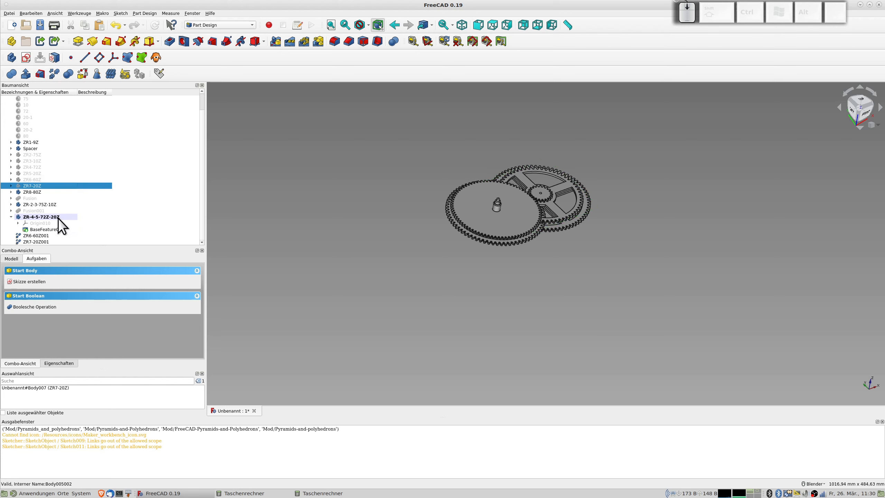
- Fuse the copies ZR6-60Z001 and ZR7-20Z001 into one solid with a Boolean union
click(41, 234)
shift+click(40, 241)
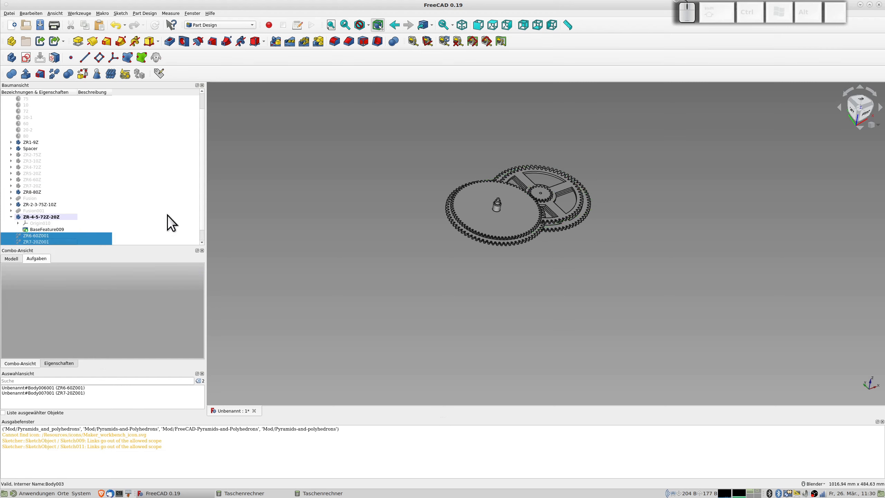
key(ctrl+c)
key(ctrl+v)
key(Delete)
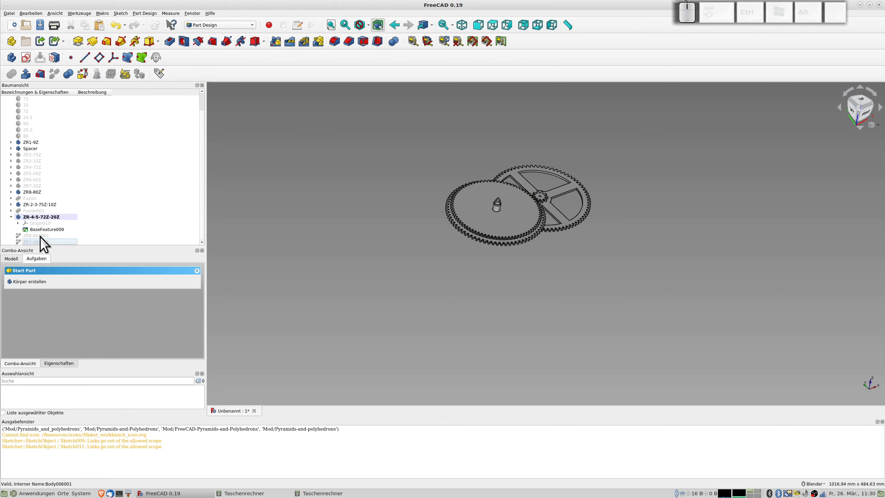
click(40, 236)
key(space)
click(36, 241)
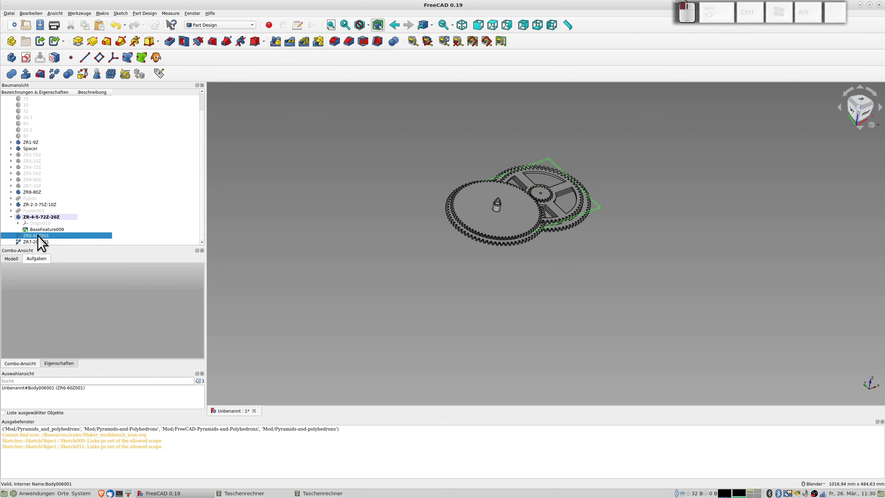
shift+click(37, 236)
click(11, 74)
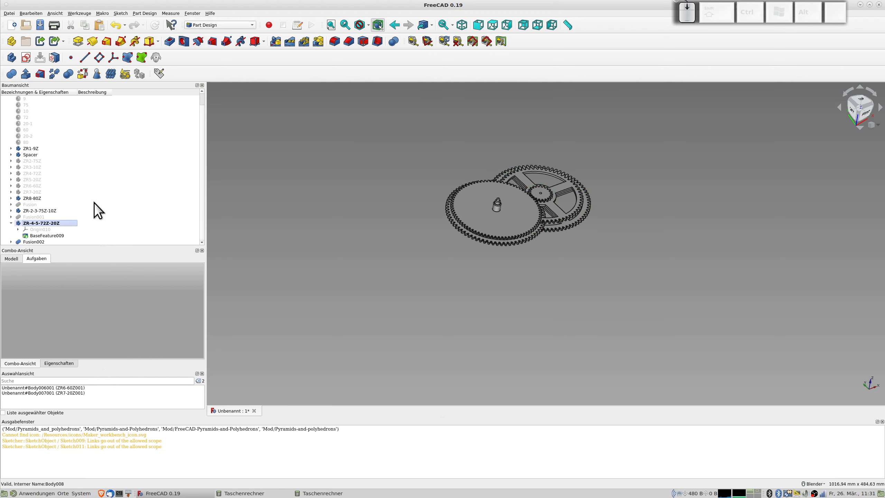
- Create a new body from the fusion of the ZR6 and ZR7 copies and rename it ZR-6-7-60Z-20Z
click(33, 241)
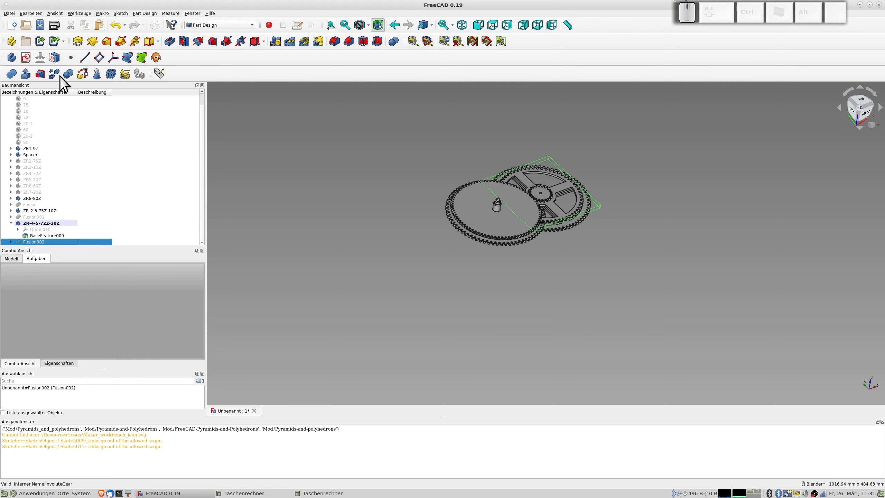
click(12, 74)
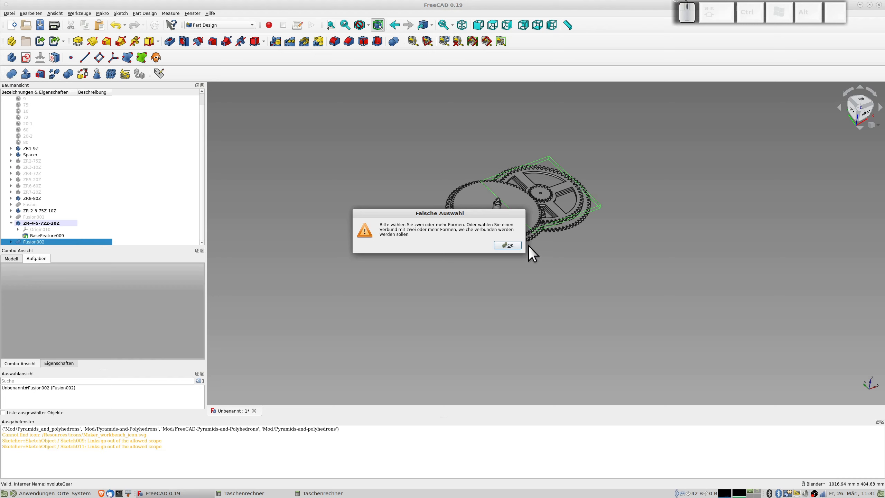
click(507, 245)
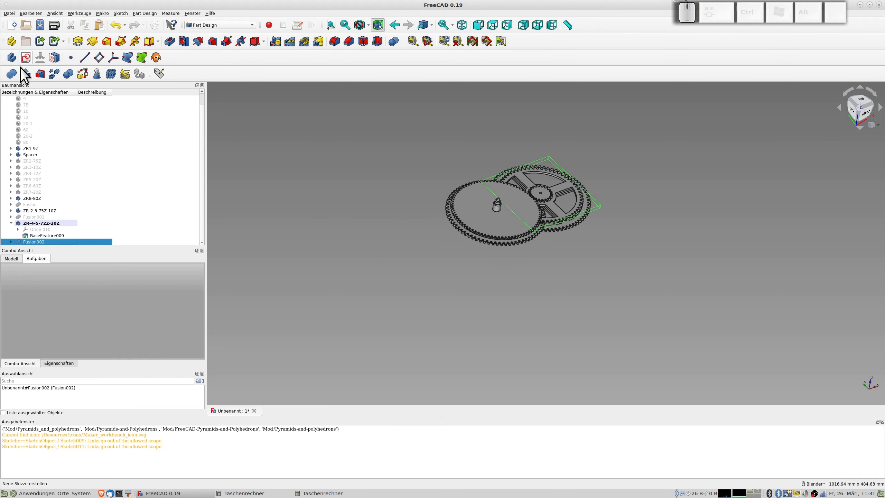
click(12, 57)
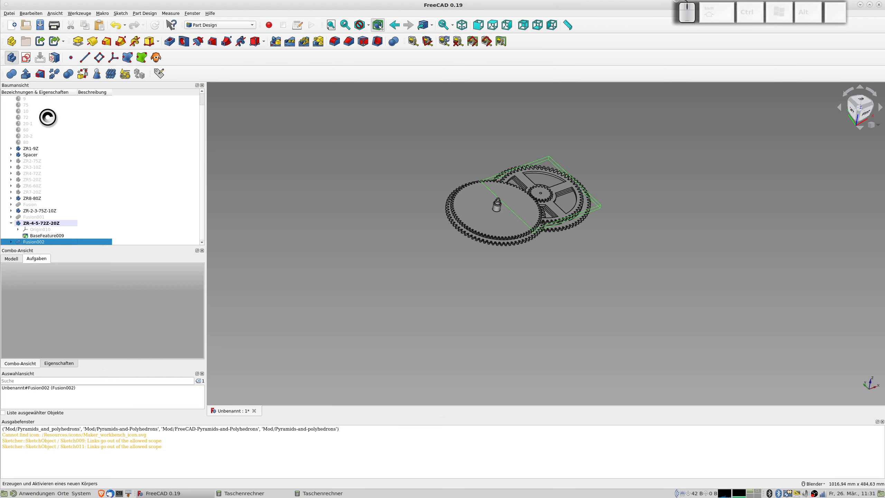
scroll(59, 213, down, 1)
click(41, 229)
key(F2)
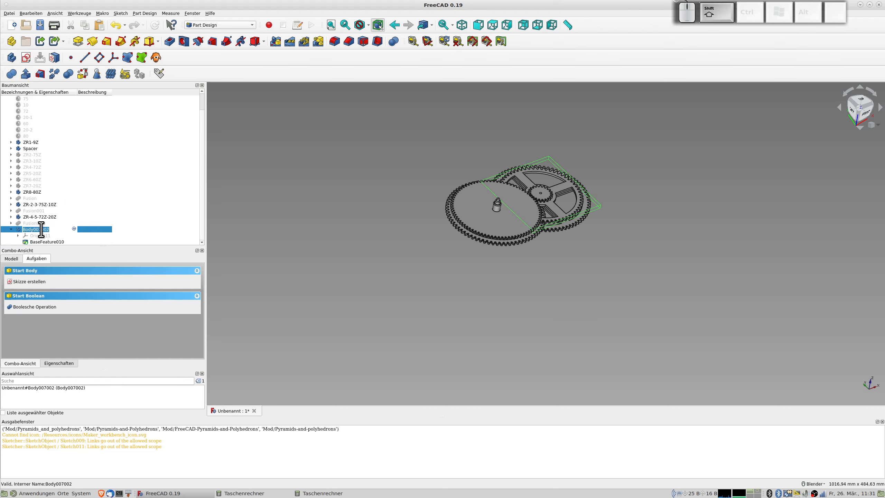
text(ZR-6-)
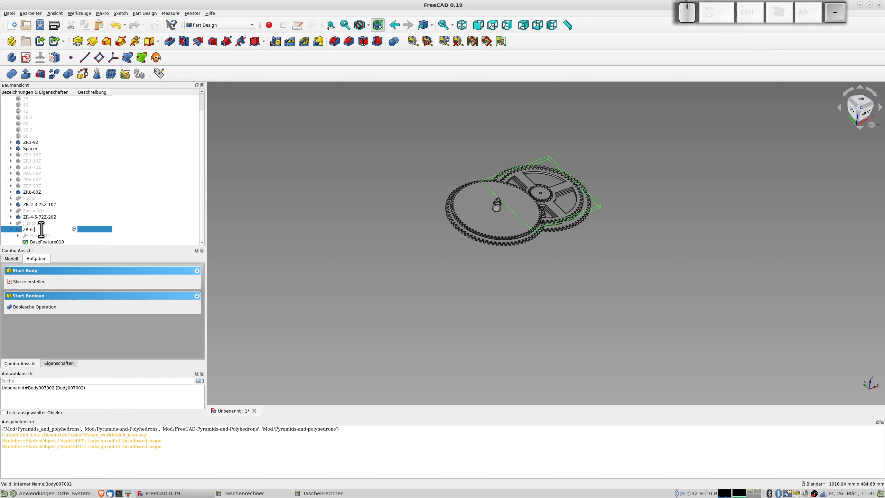
text(7-)
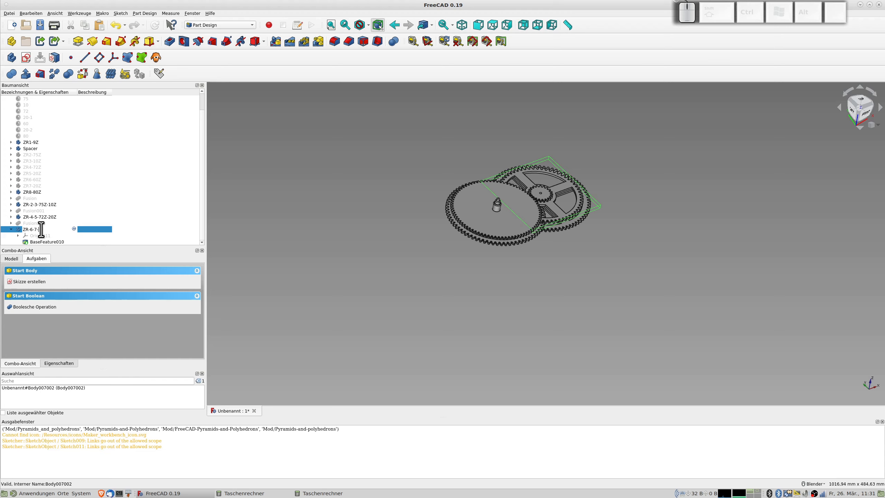
text(60Z-)
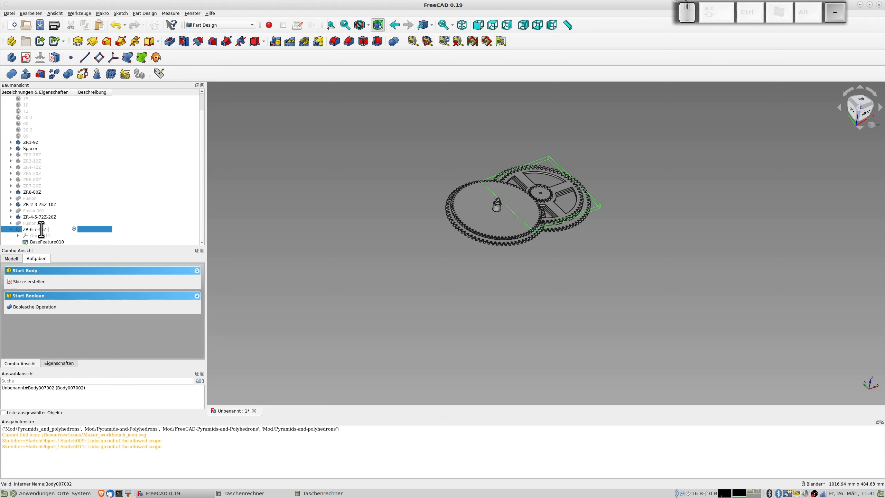
text(20Z)
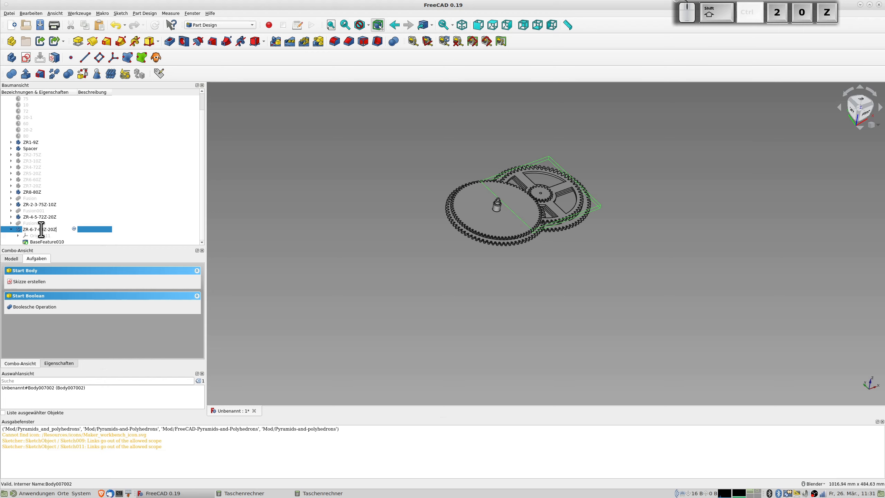
key(Return)
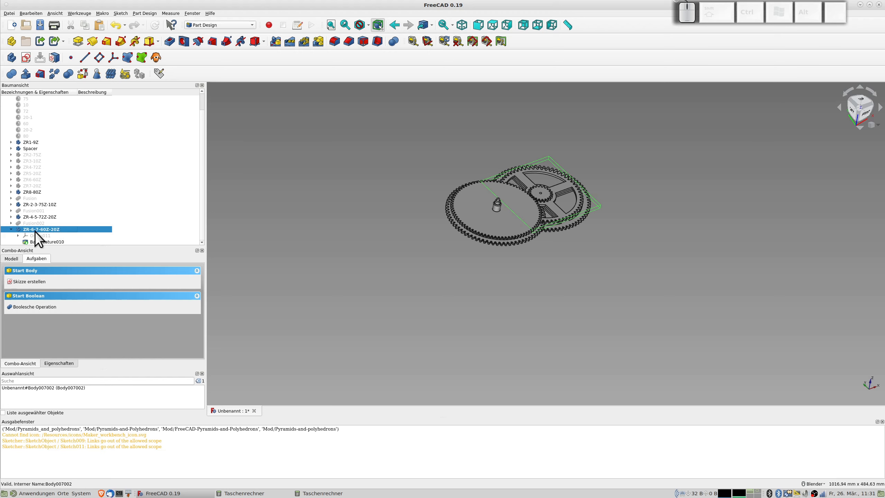
- Toggle the visibility of the ZR8-80Z body off and on to identify it in the gear train
click(35, 193)
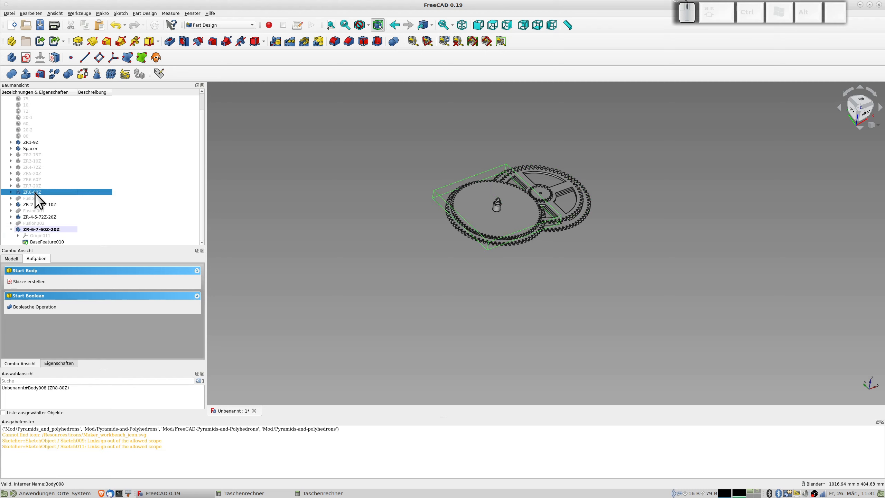
key(space)
key(space)
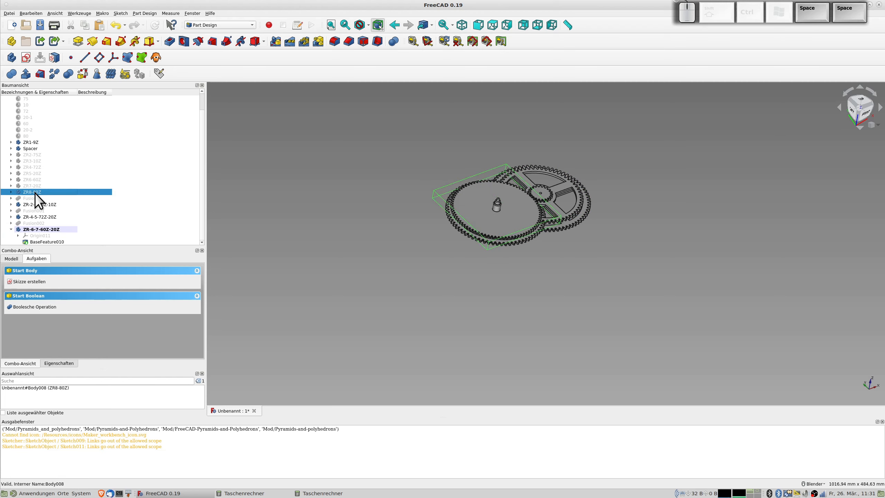
scroll(68, 205, up, 1)
scroll(68, 205, down, 1)
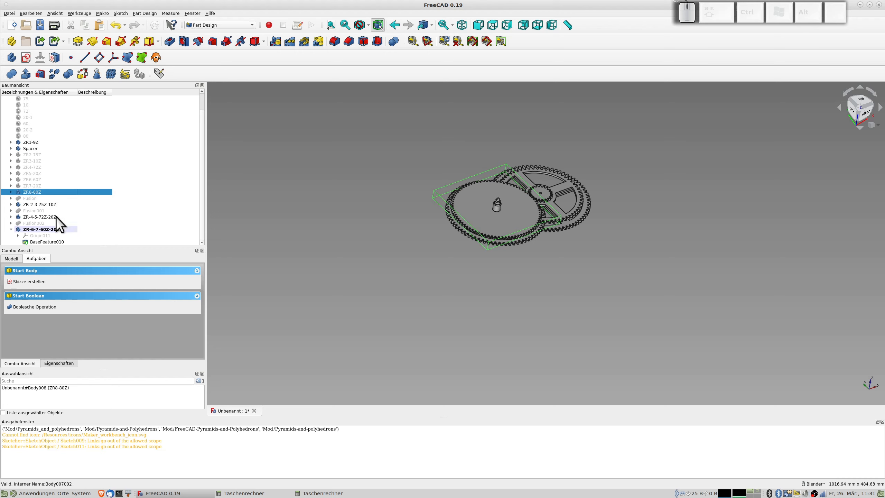
scroll(51, 155, up, 1)
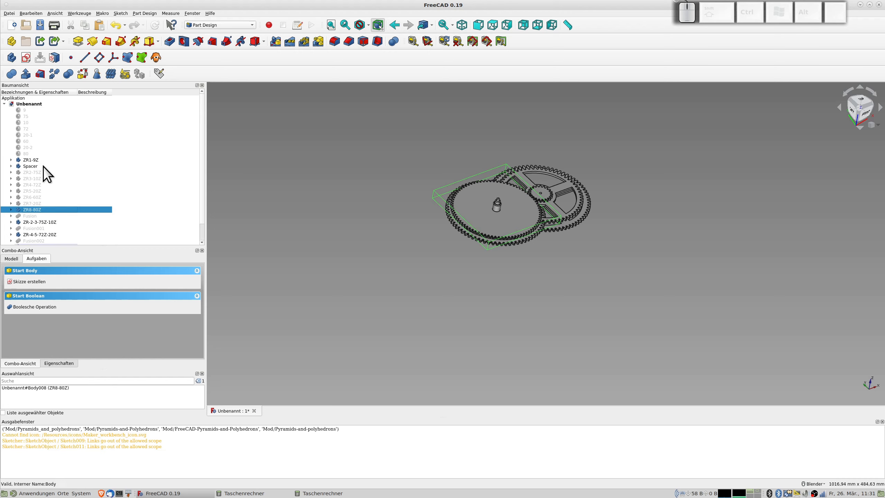
- Examine the bodies ZR1-9Z, Spacer, ZR-2-3-75Z-10Z and ZR-4-5-72Z-20Z in the assembled gear train from several viewing angles
click(26, 161)
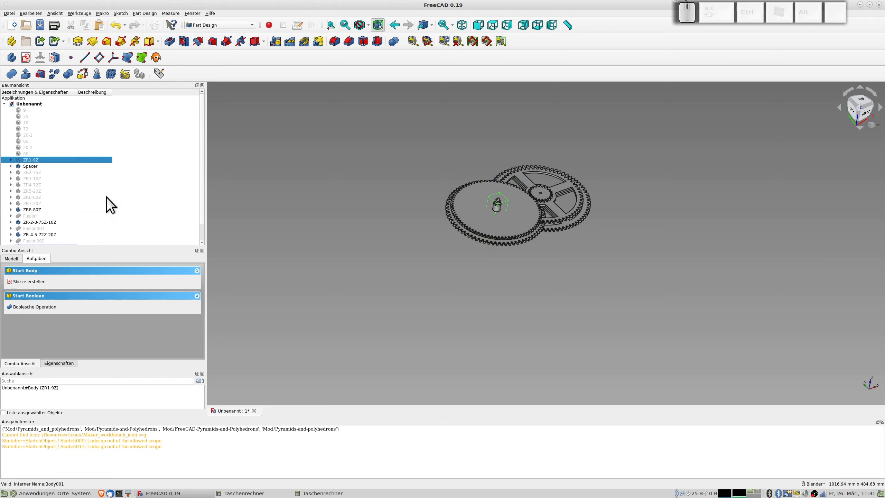
click(33, 166)
middle_drag(533, 256, 559, 195)
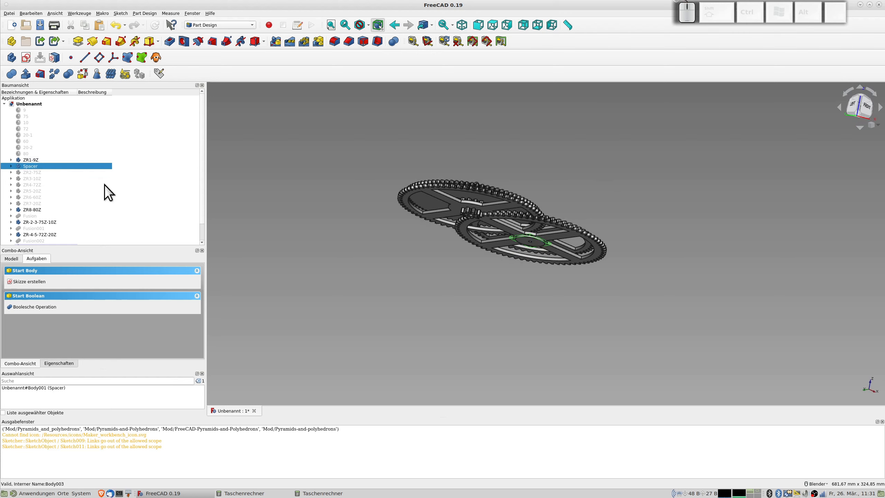
click(42, 221)
middle_drag(496, 242, 620, 273)
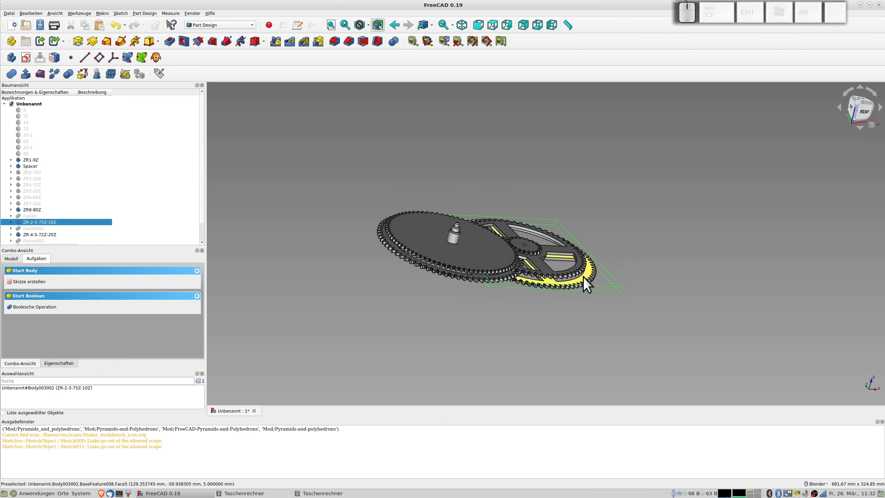
click(35, 235)
middle_drag(384, 286, 403, 287)
scroll(82, 242, down, 1)
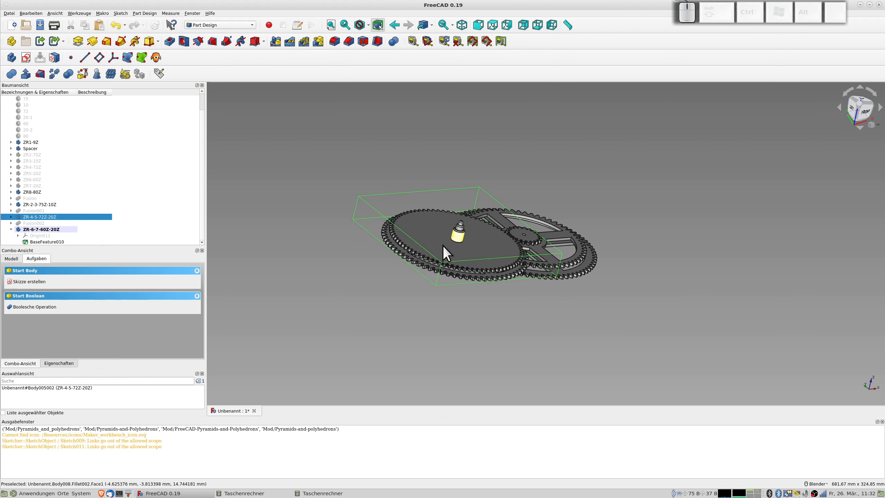
- Copy the spoke sketch Speichen002 from Pocket008 of ZR6-60Z without its dependencies and paste it into the document
click(24, 192)
click(11, 192)
scroll(68, 208, down, 2)
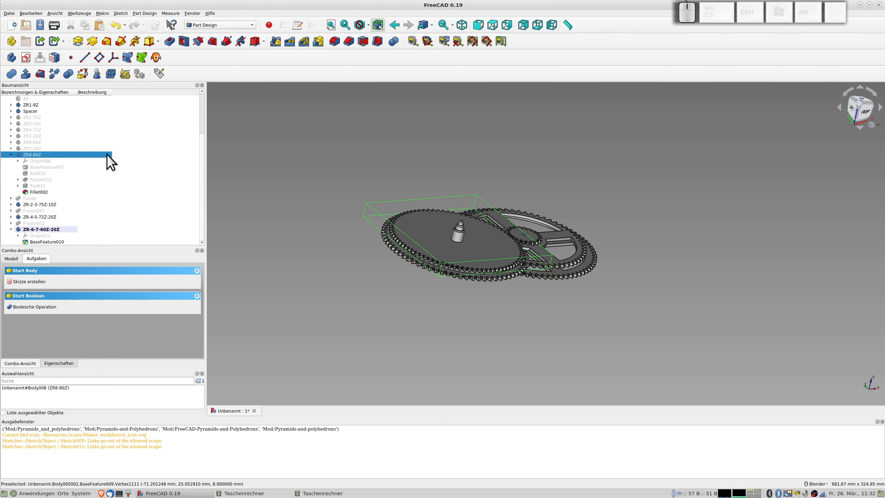
click(10, 142)
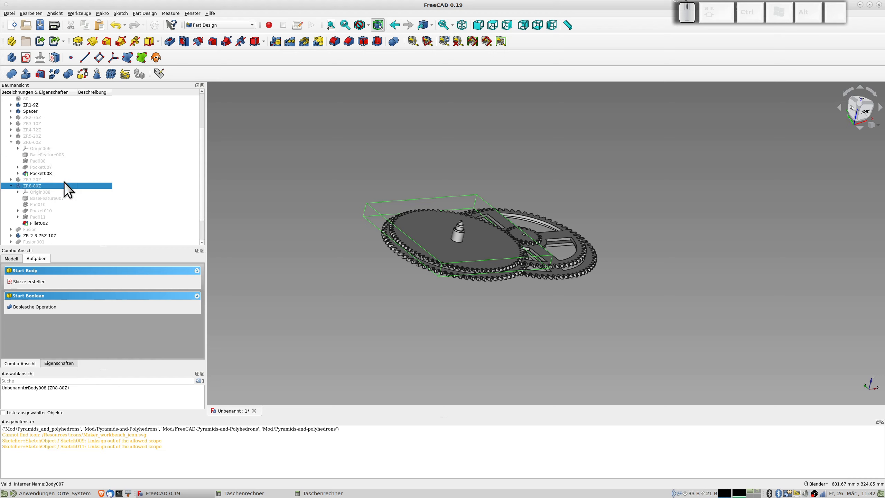
click(18, 173)
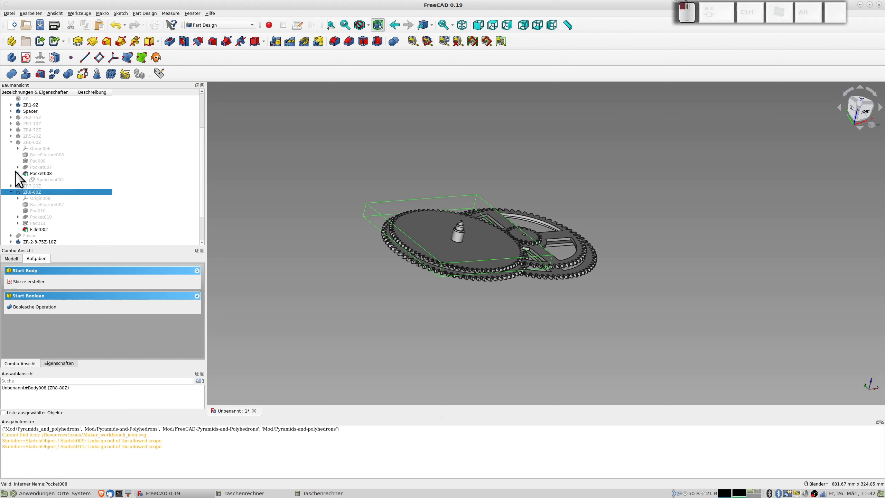
click(55, 181)
key(ctrl)
key(ctrl+c)
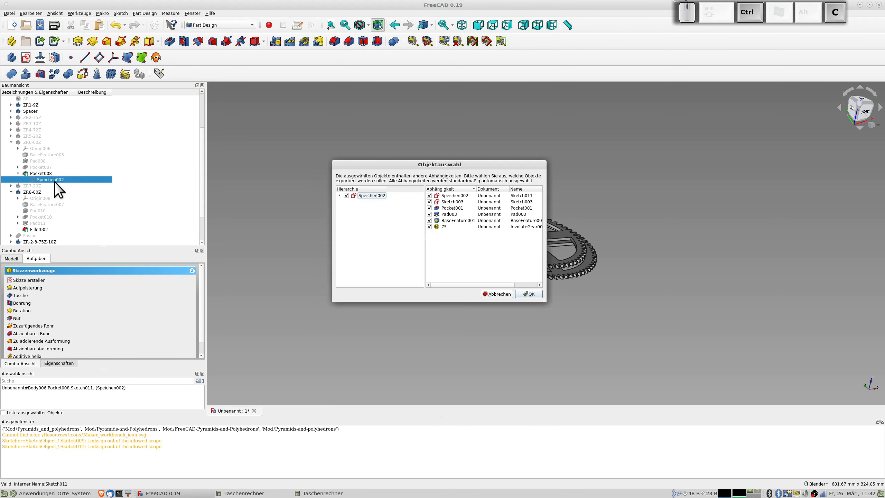
click(429, 208)
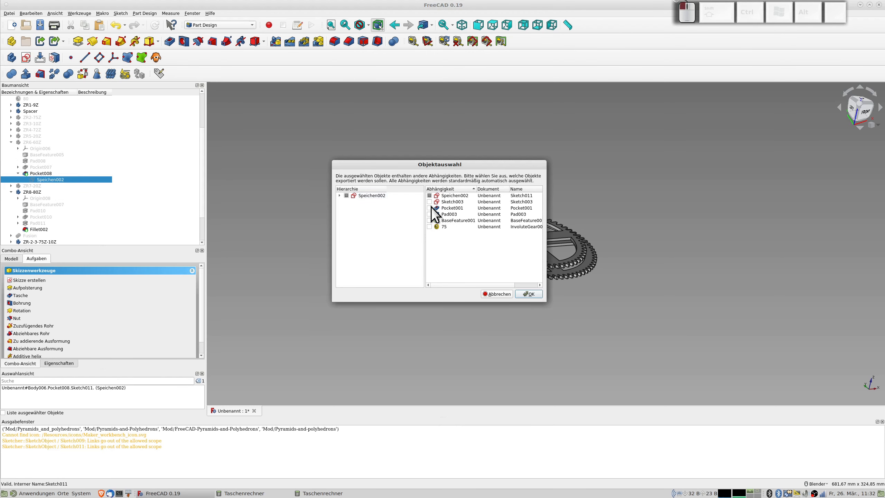
click(533, 296)
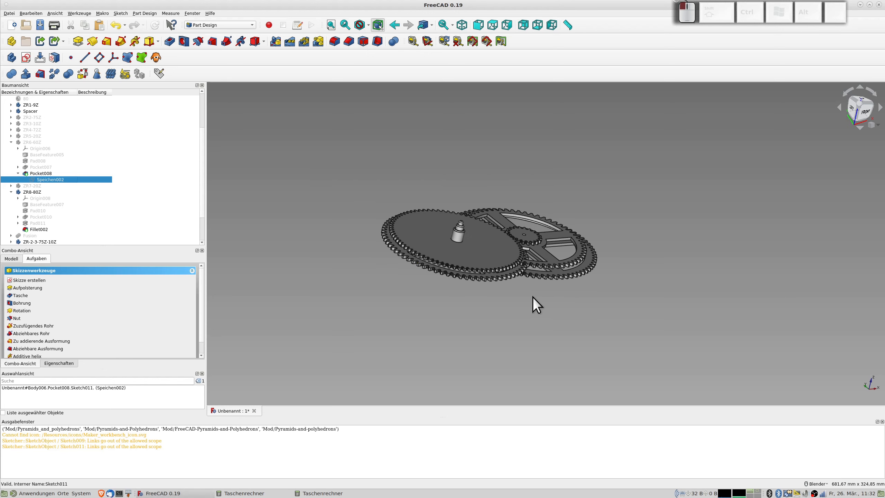
scroll(82, 229, down, 2)
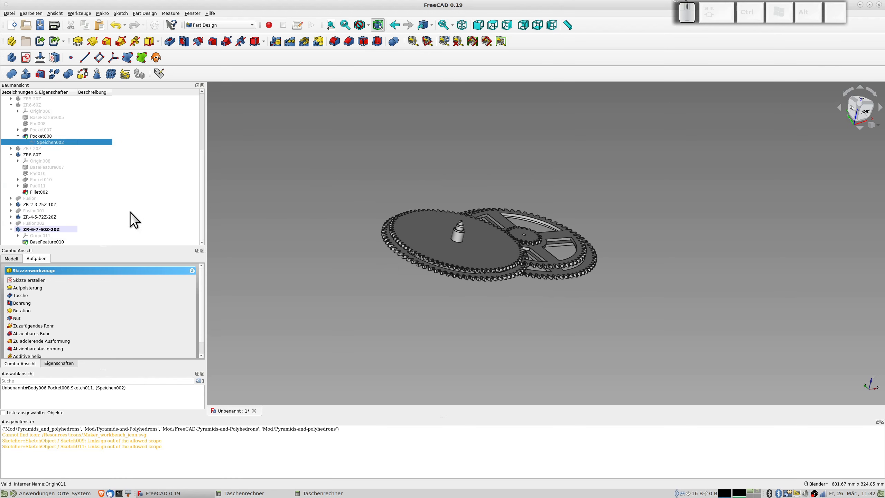
scroll(83, 212, down, 1)
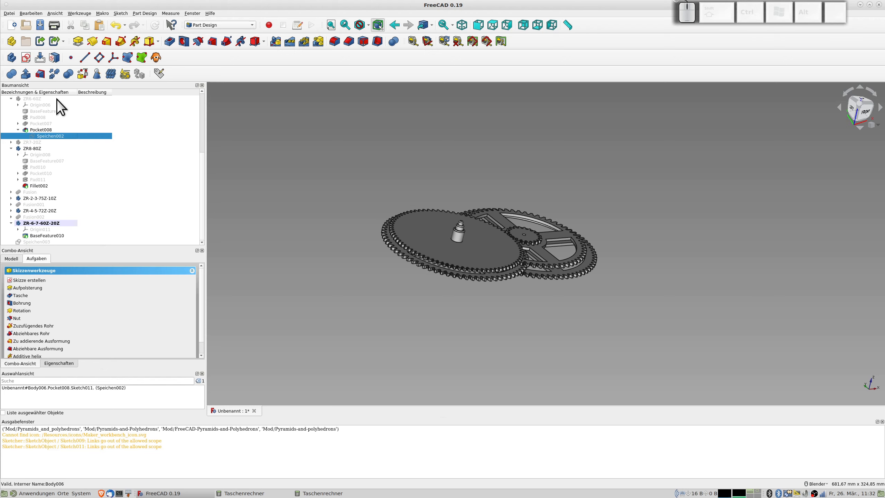
- Move the pasted sketch Speichen003 into the activated ZR8-80Z body and cut it as a 5 mm deep pocket
scroll(54, 107, up, 1)
double_click(33, 167)
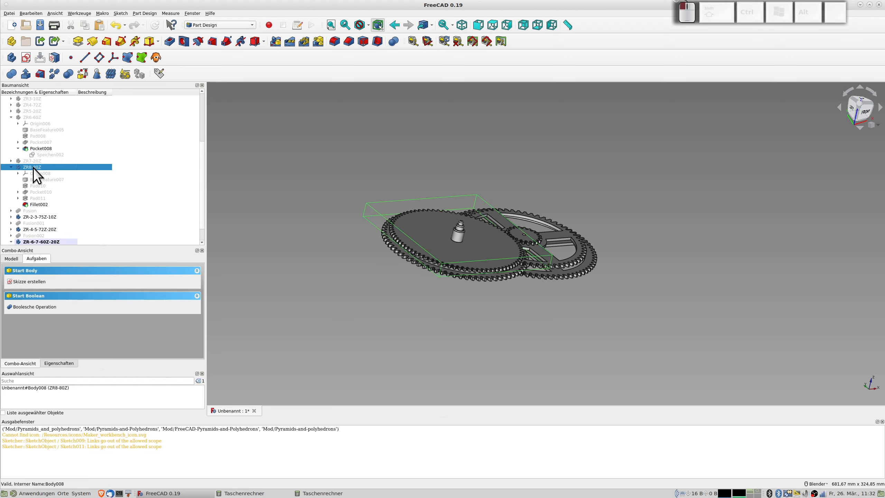
scroll(77, 177, down, 1)
drag(34, 243, 44, 163)
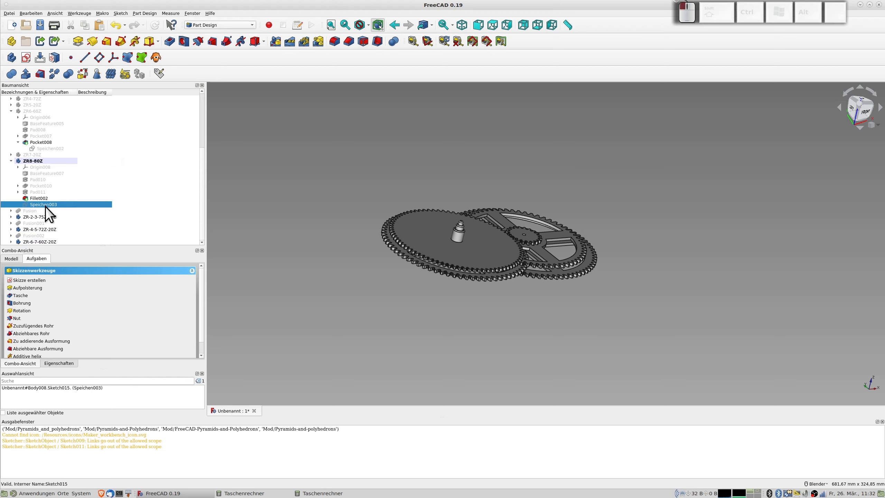
click(170, 43)
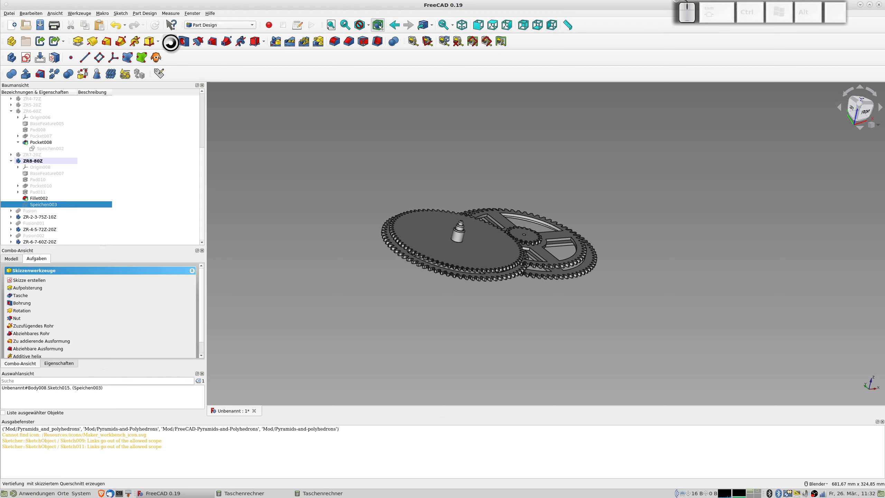
middle_drag(434, 162, 457, 192)
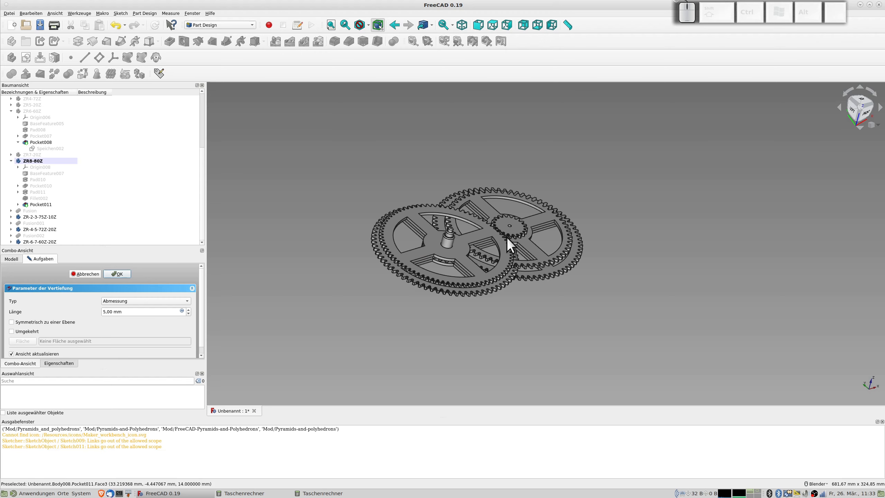
- Open the spoke sketch Speichen003 under Pocket011 for editing and set its inner hub diameter to 30 mm
click(19, 205)
double_click(41, 211)
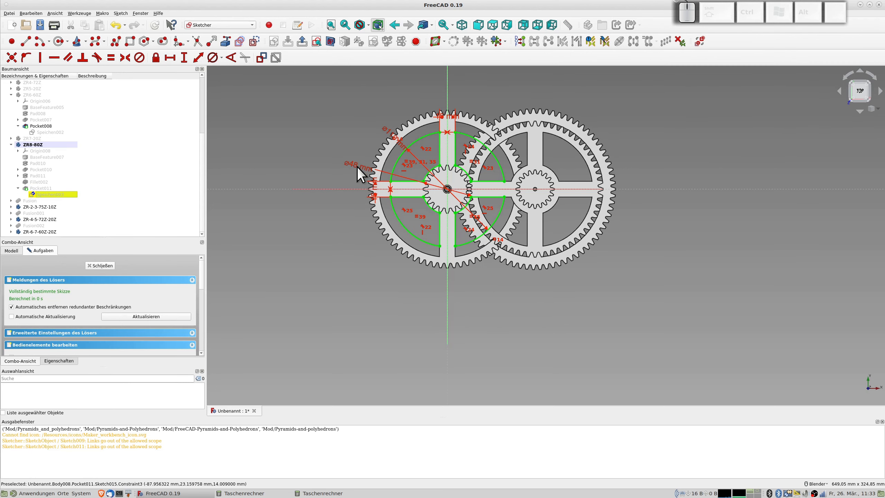
double_click(358, 164)
text(30)
key(Return)
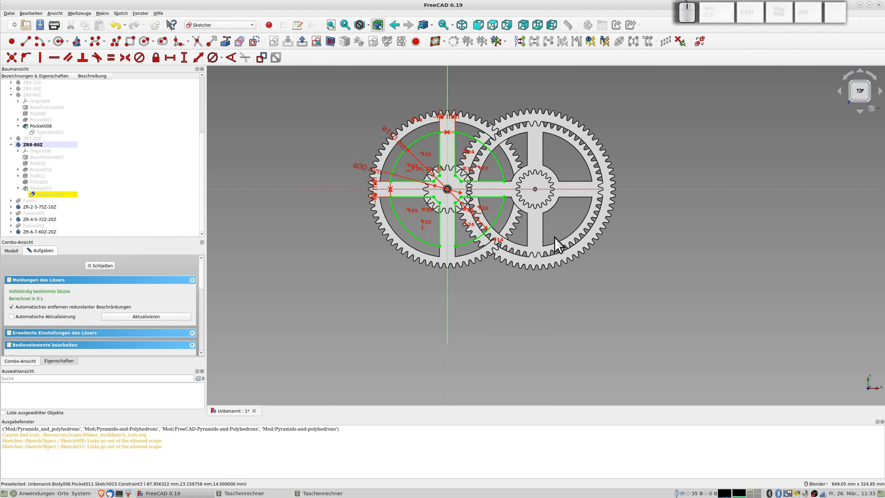
- Reduce the inner hub diameter of the Speichen003 sketch to 25 mm and close the sketch
scroll(459, 205, up, 2)
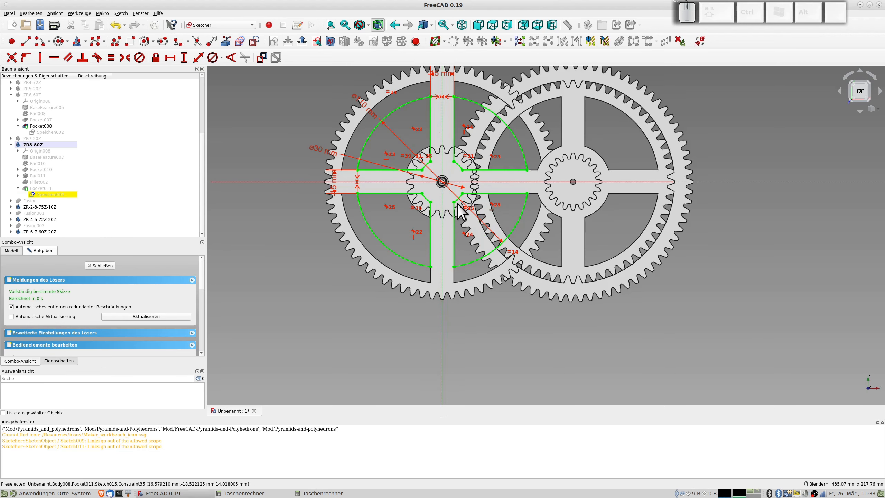
double_click(319, 149)
text(25)
key(Return)
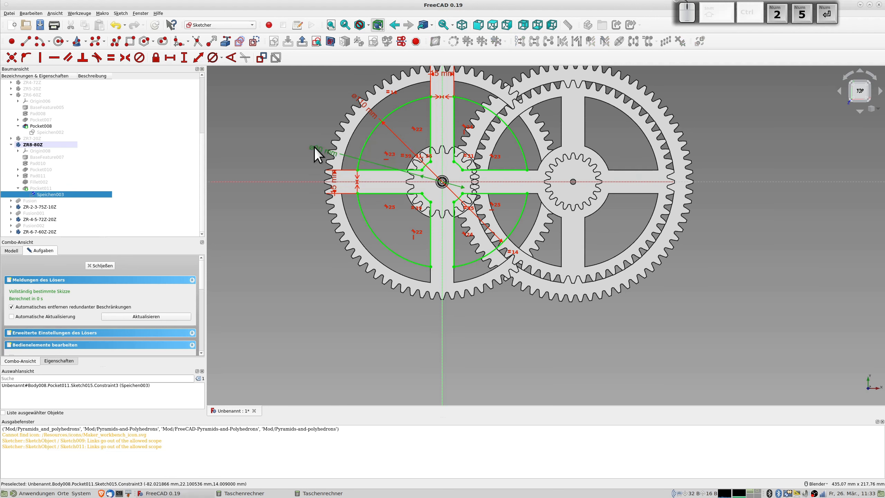
click(110, 264)
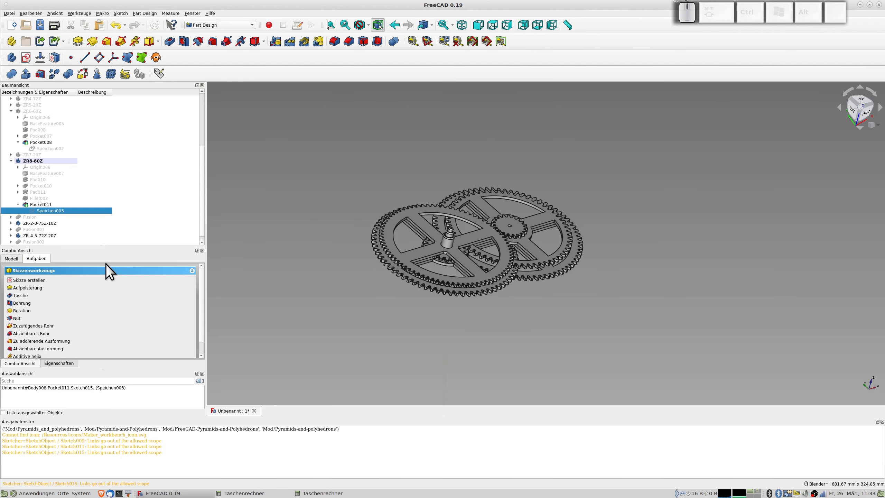
- Reopen the Speichen003 spoke sketch of ZR8-80Z, set its inner hub diameter to 35 mm and close it
scroll(447, 280, up, 5)
mouse_move(447, 280)
middle_down()
mouse_move(461, 300)
mouse_move(461, 323)
mouse_move(459, 291)
middle_up()
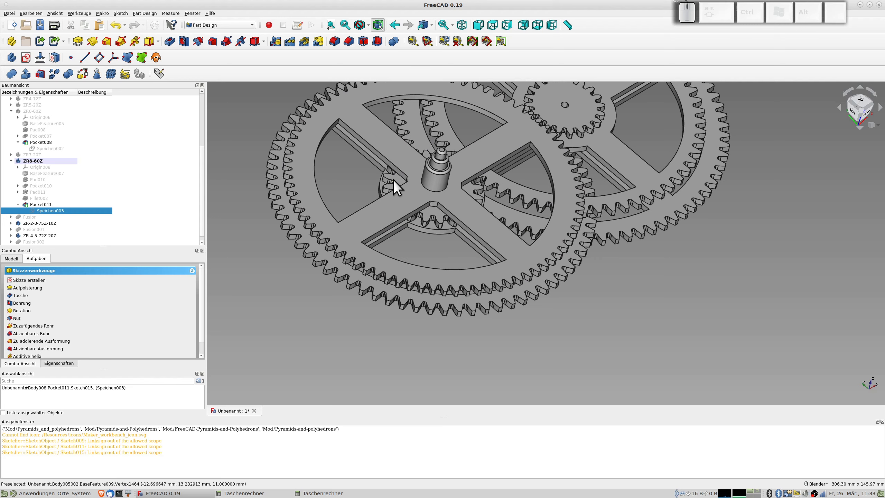
double_click(52, 211)
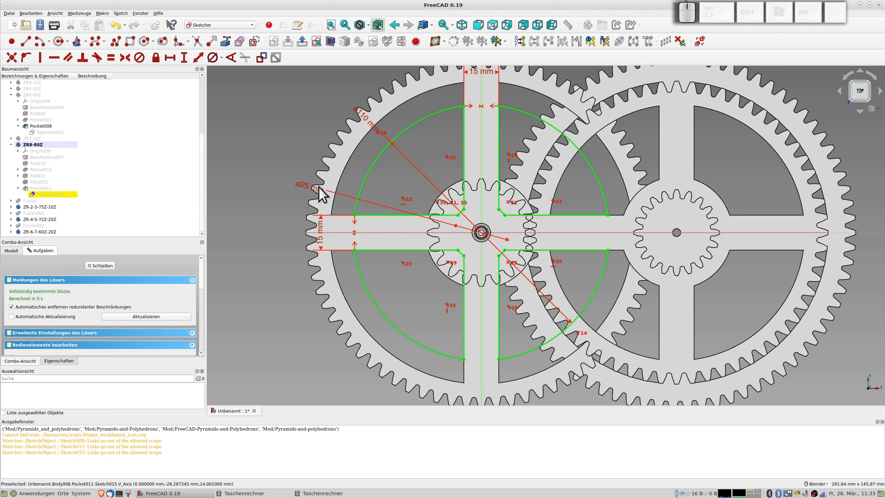
double_click(305, 183)
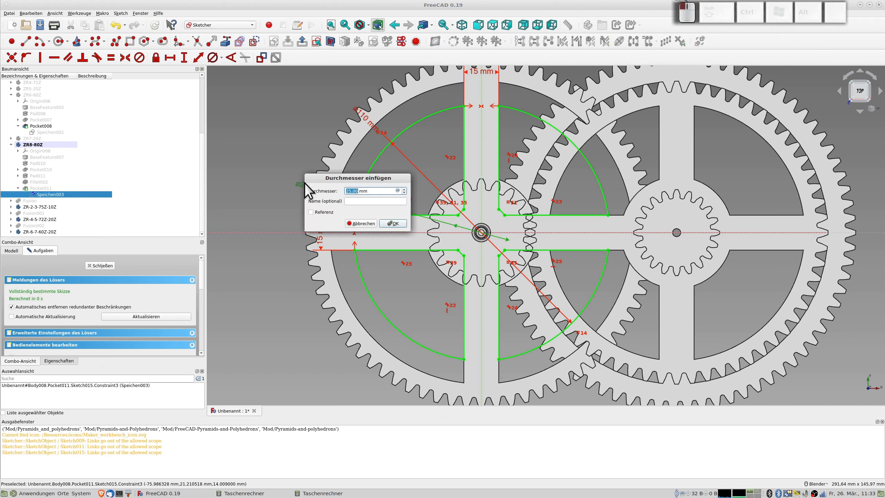
text(35)
key(Return)
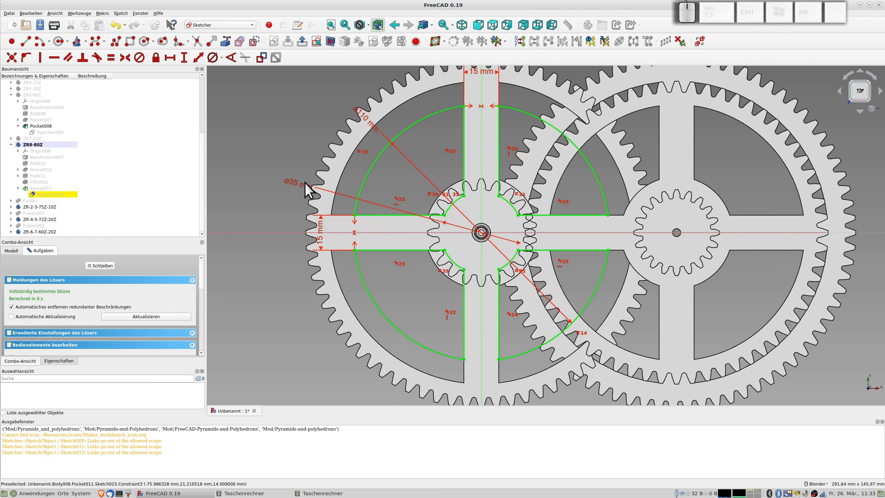
click(110, 263)
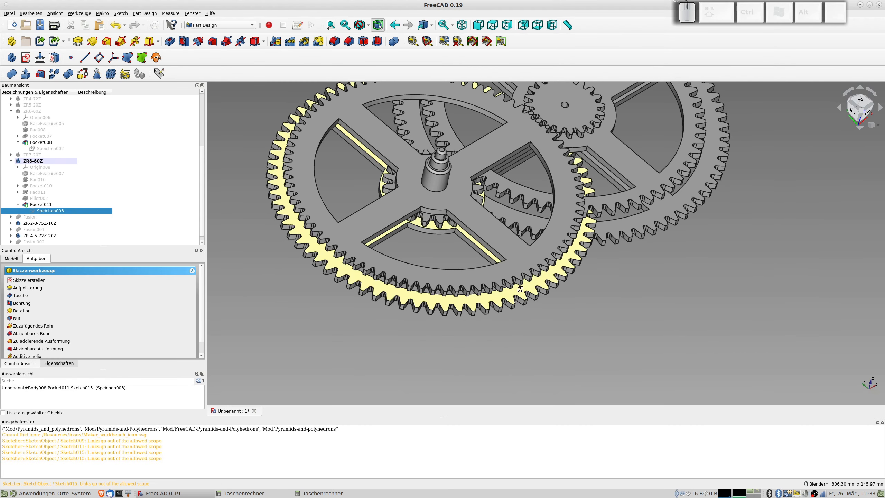
middle_drag(530, 305, 528, 270)
scroll(109, 204, down, 1)
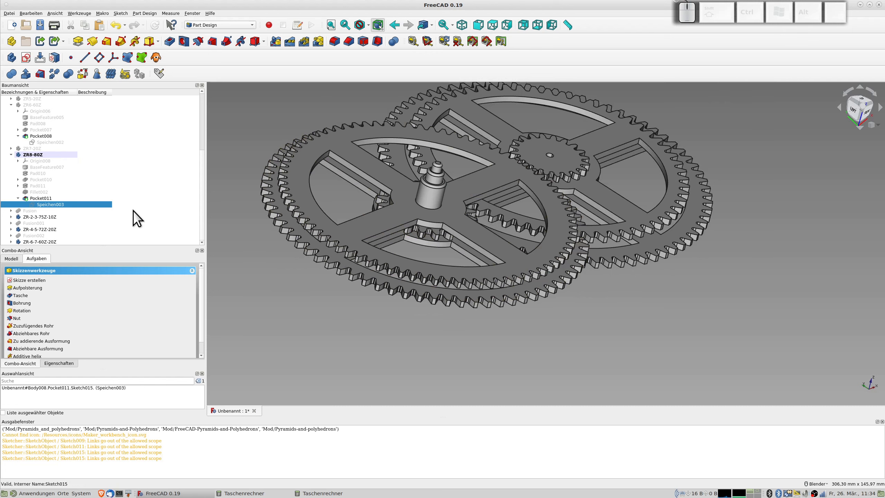
scroll(133, 210, up, 5)
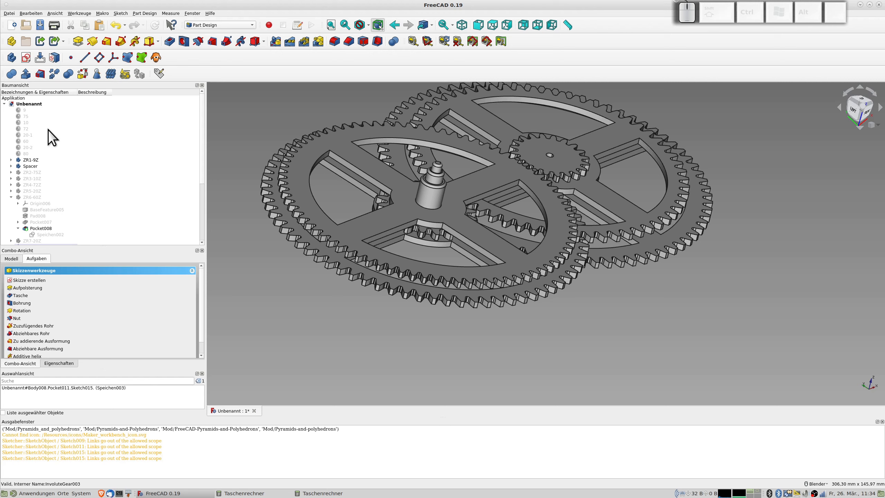
key(super+u)
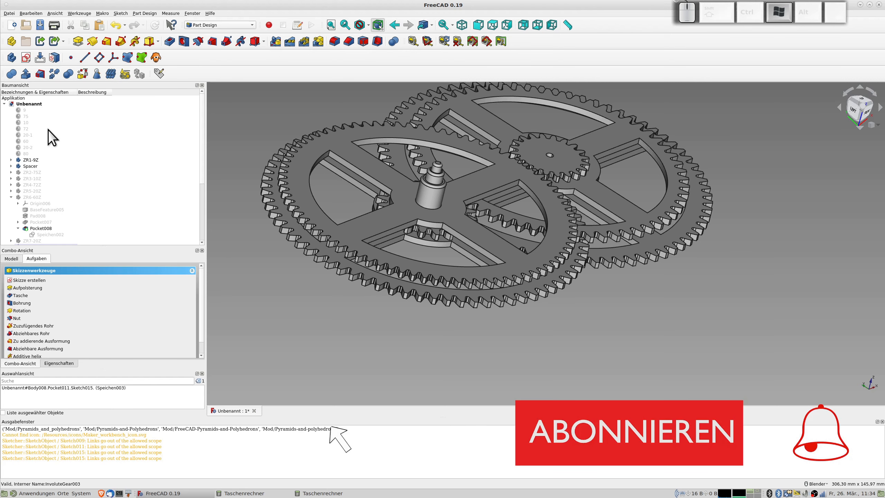